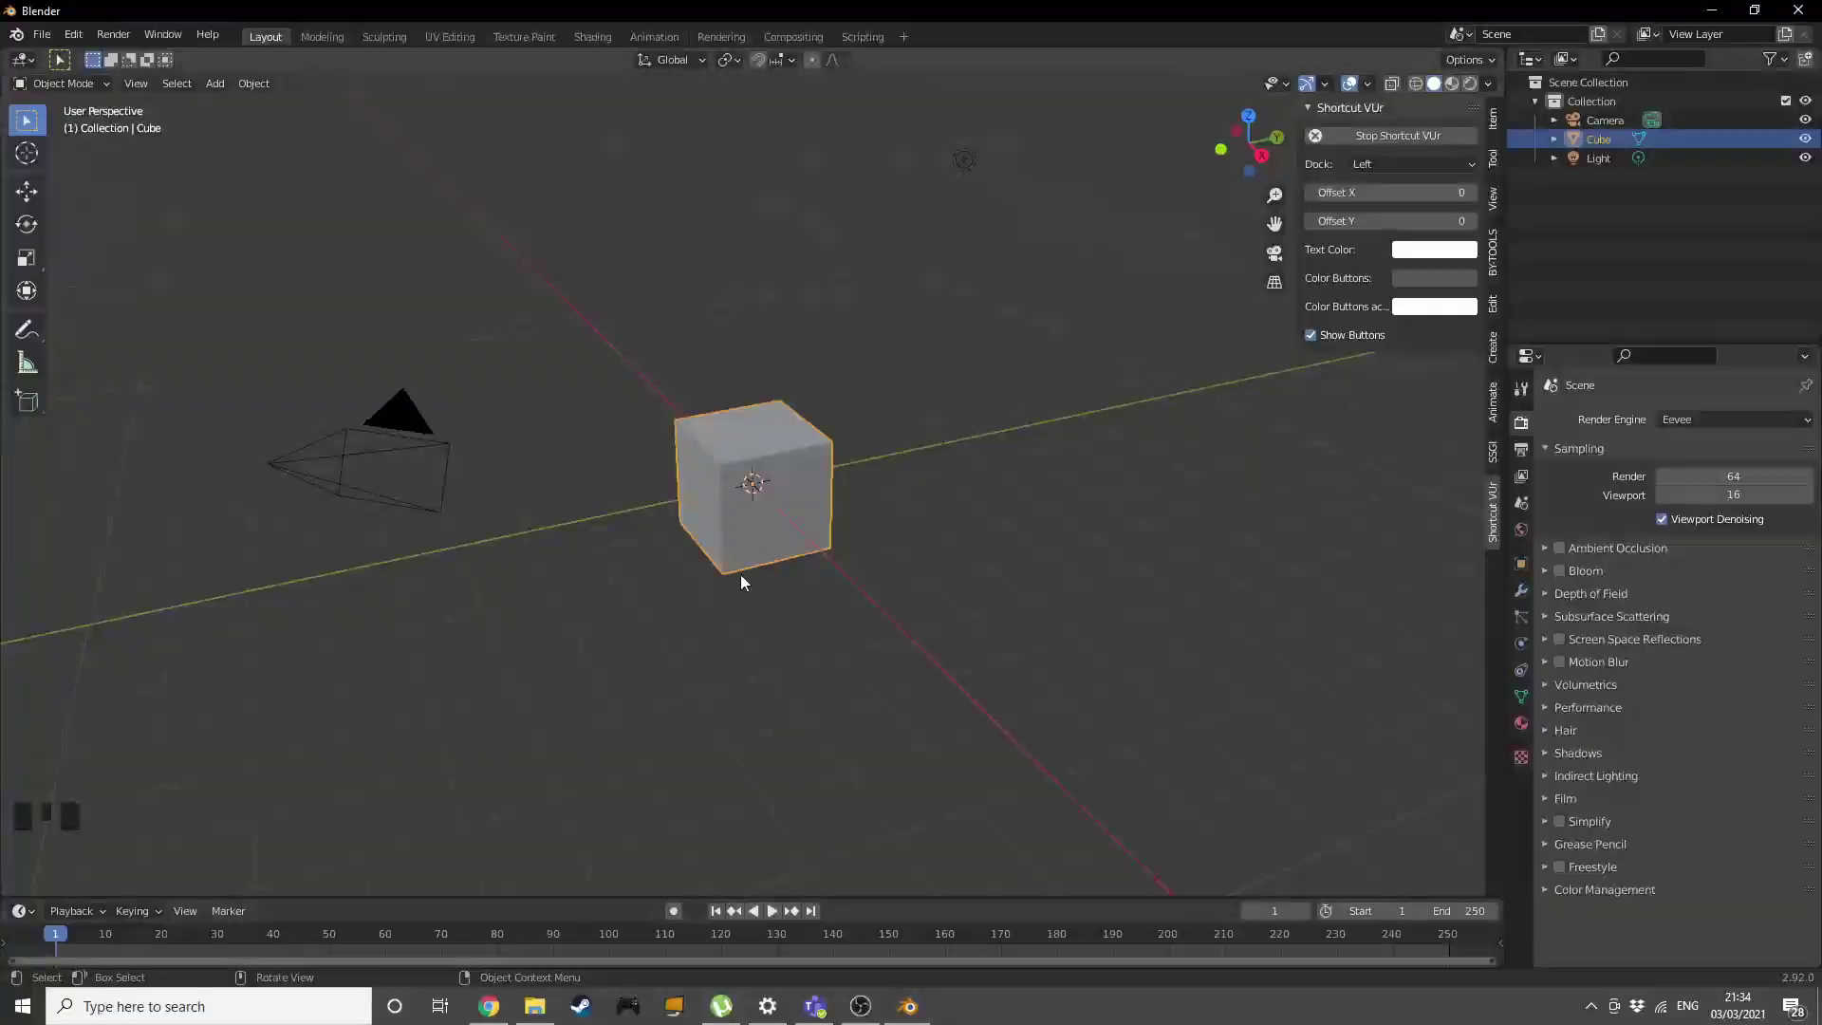
Delete the default cube, camera and light to empty the scene.
key(n)
middle_drag(1031, 390, 982, 400)
key(a)
key(x)
click(983, 401)
middle_drag(1031, 482, 1040, 474)
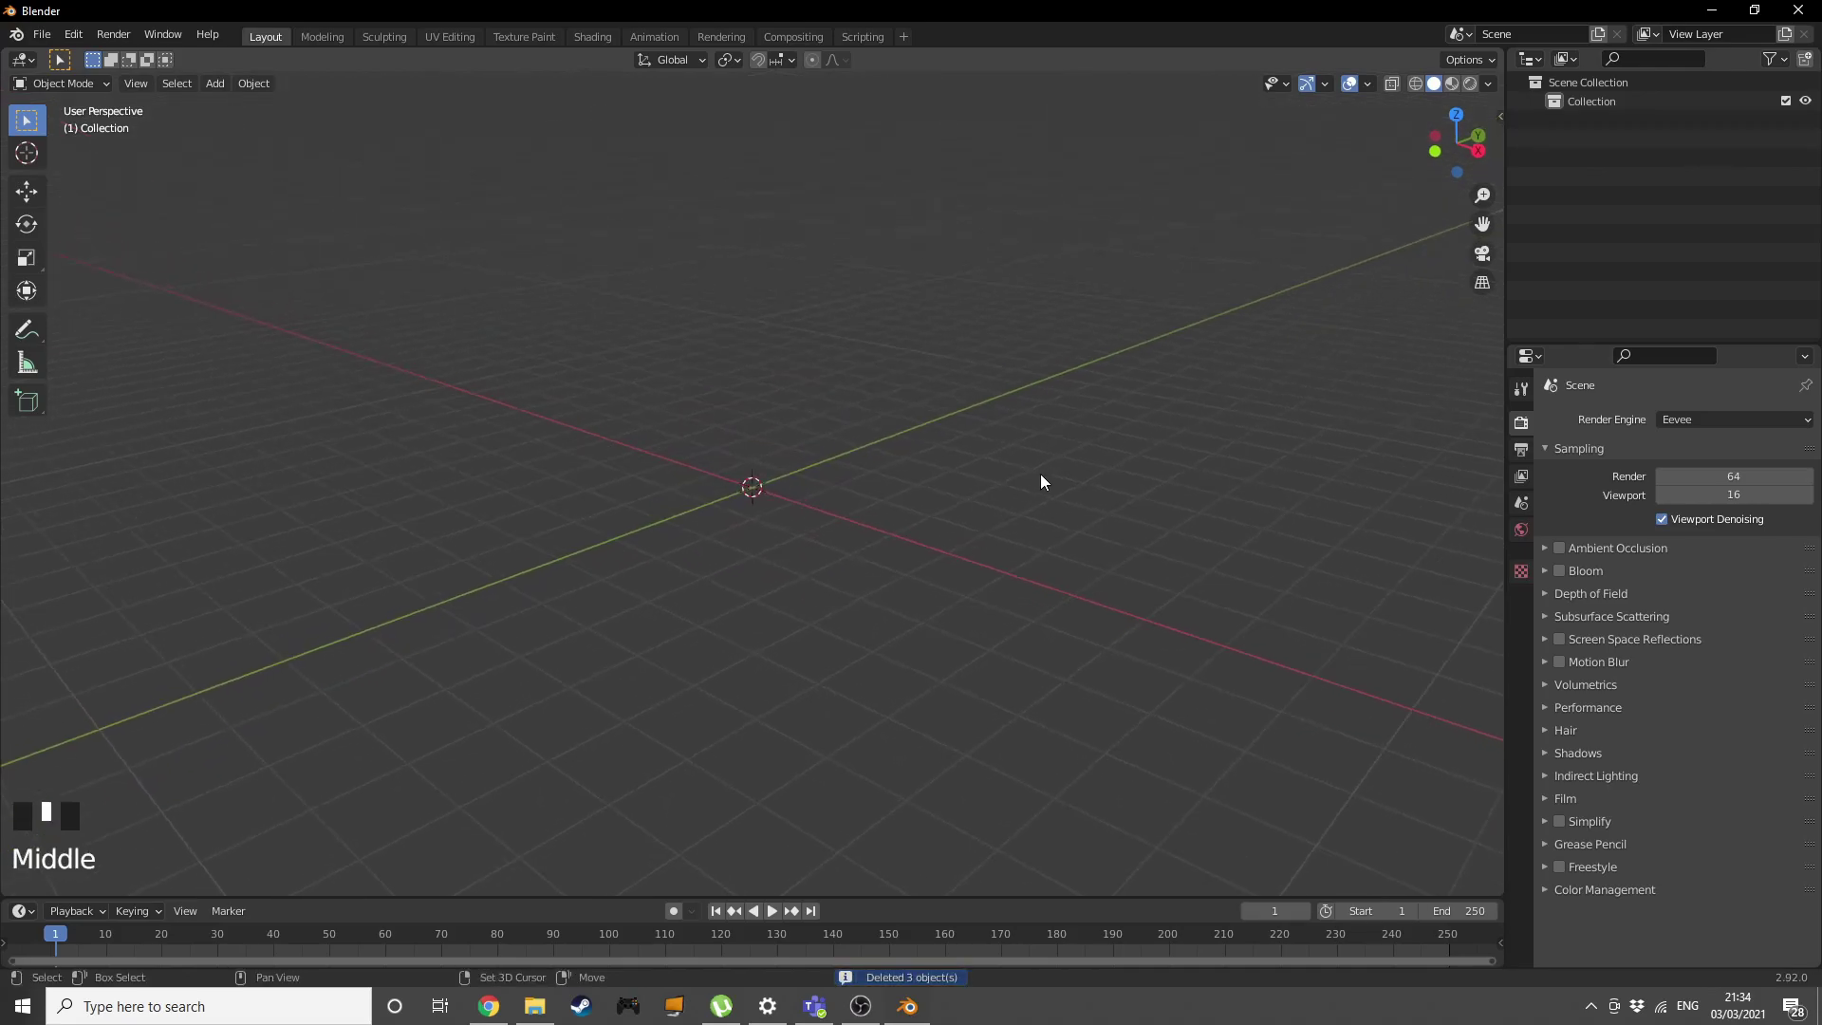
Add a metaball Ball at the origin.
key(shift+a)
mouse_move(1033, 475)
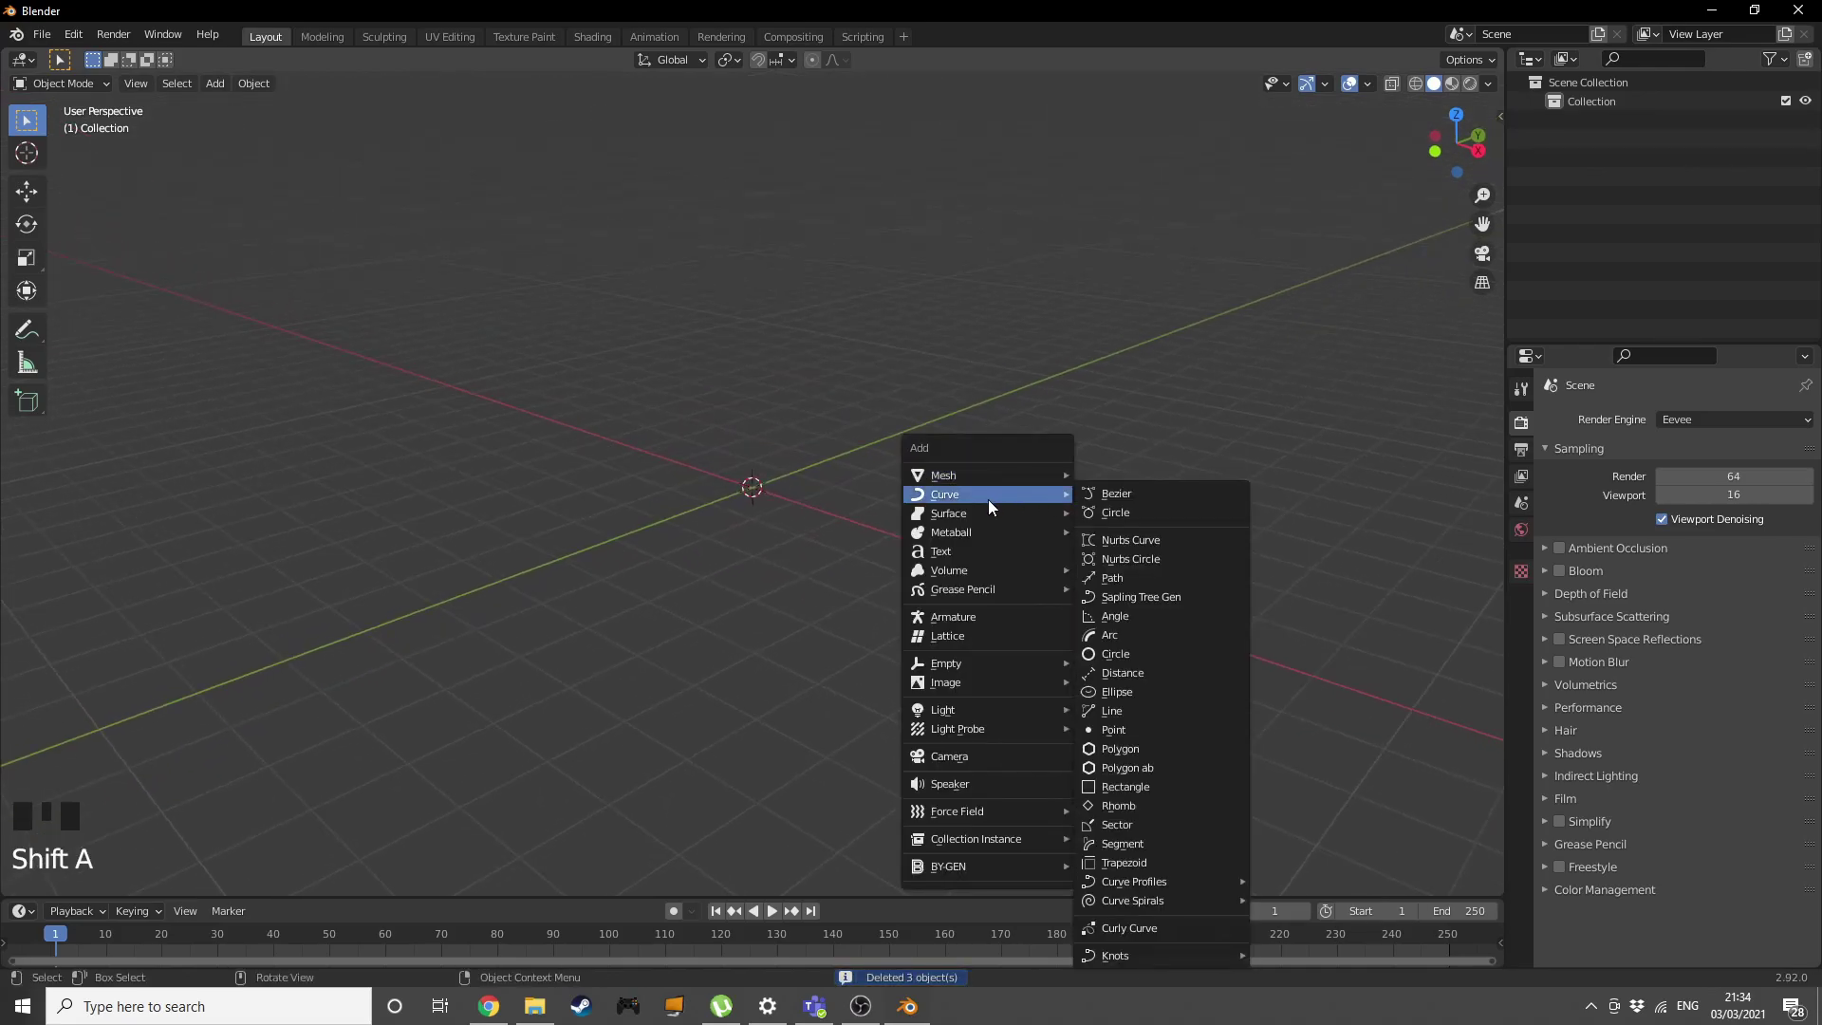
mouse_move(980, 532)
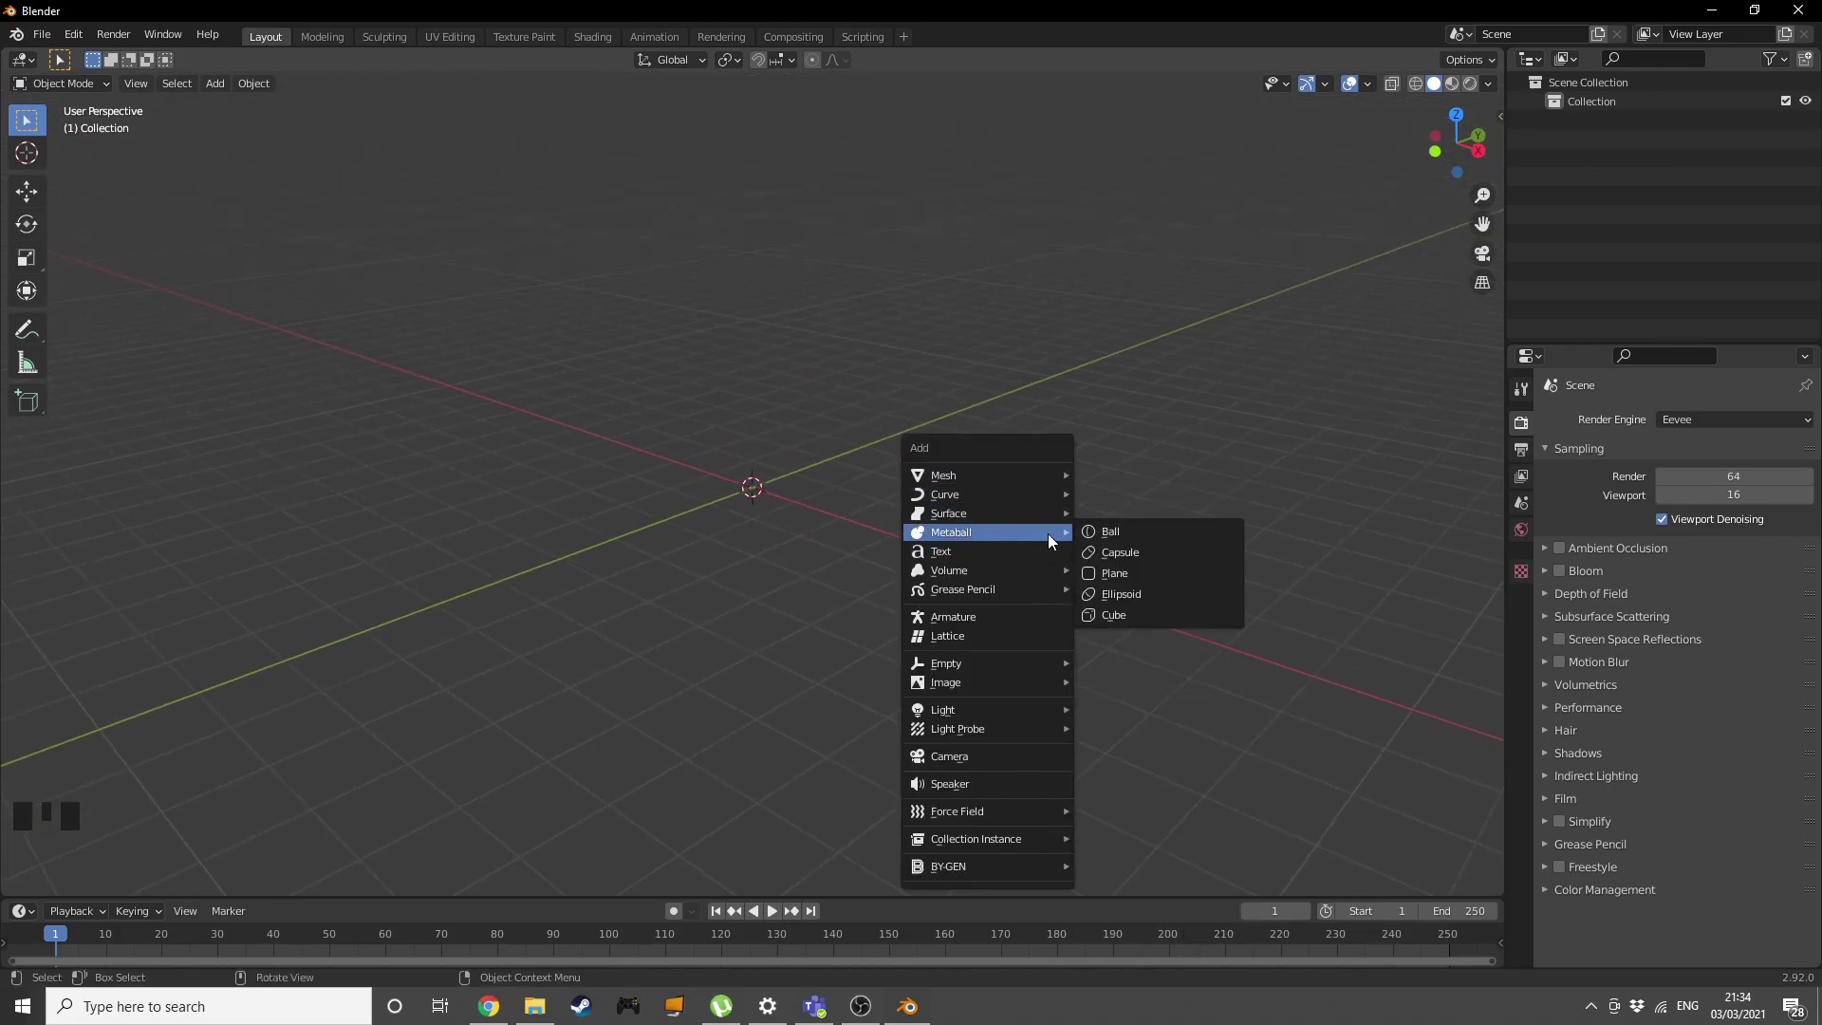
click(1088, 531)
middle_drag(875, 481, 935, 495)
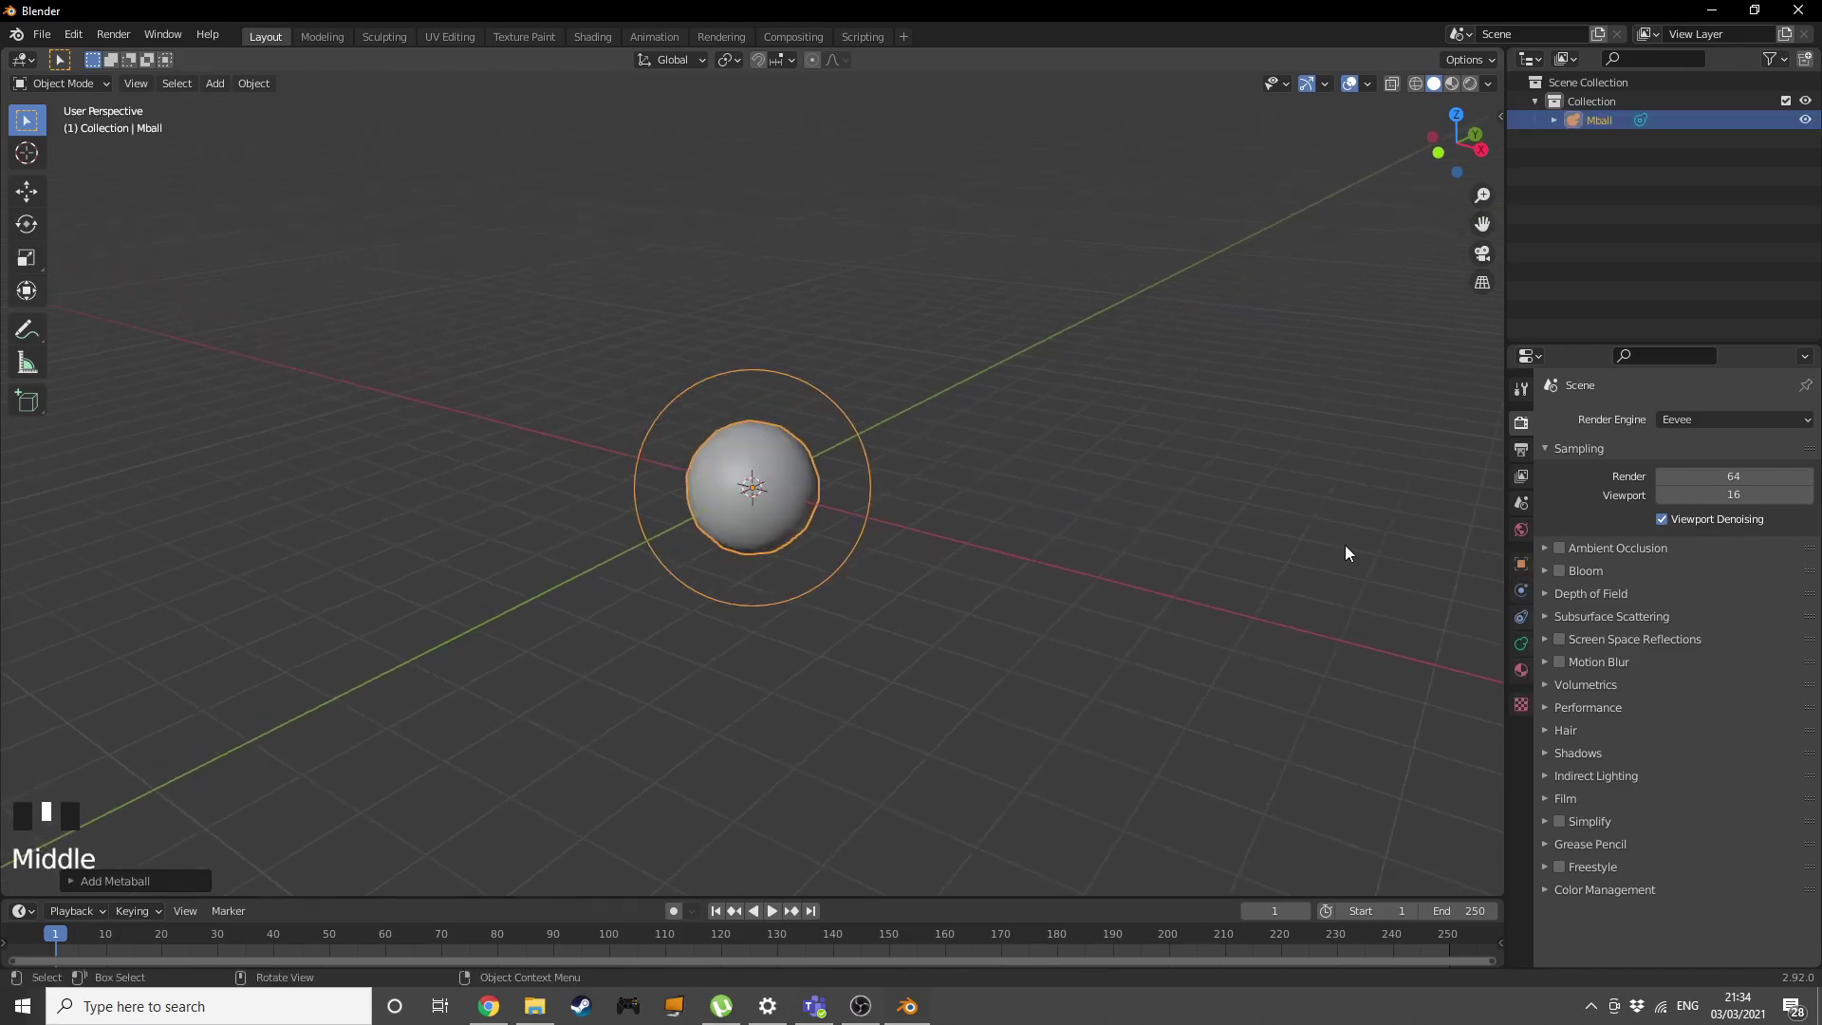
Set the metaball's viewport resolution to 0.16 m and render resolution to 0.07 m.
click(1522, 644)
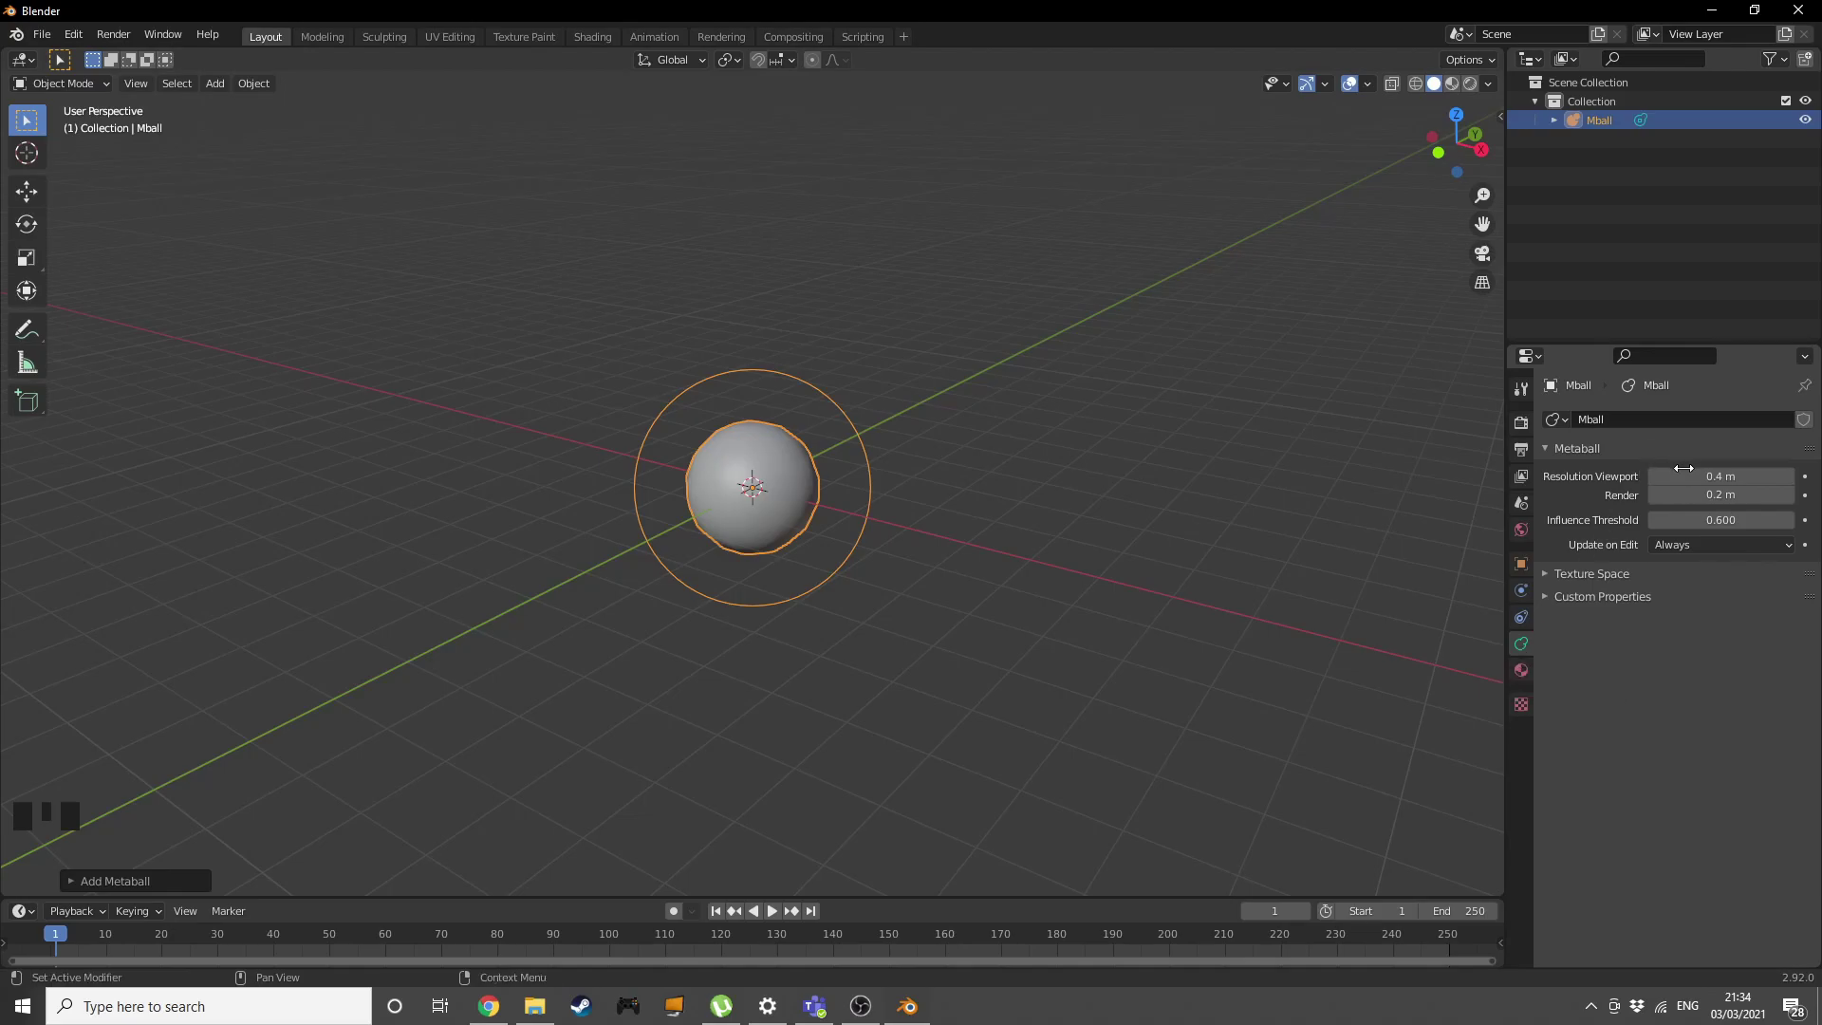
drag(1692, 477, 1692, 509)
text(6)
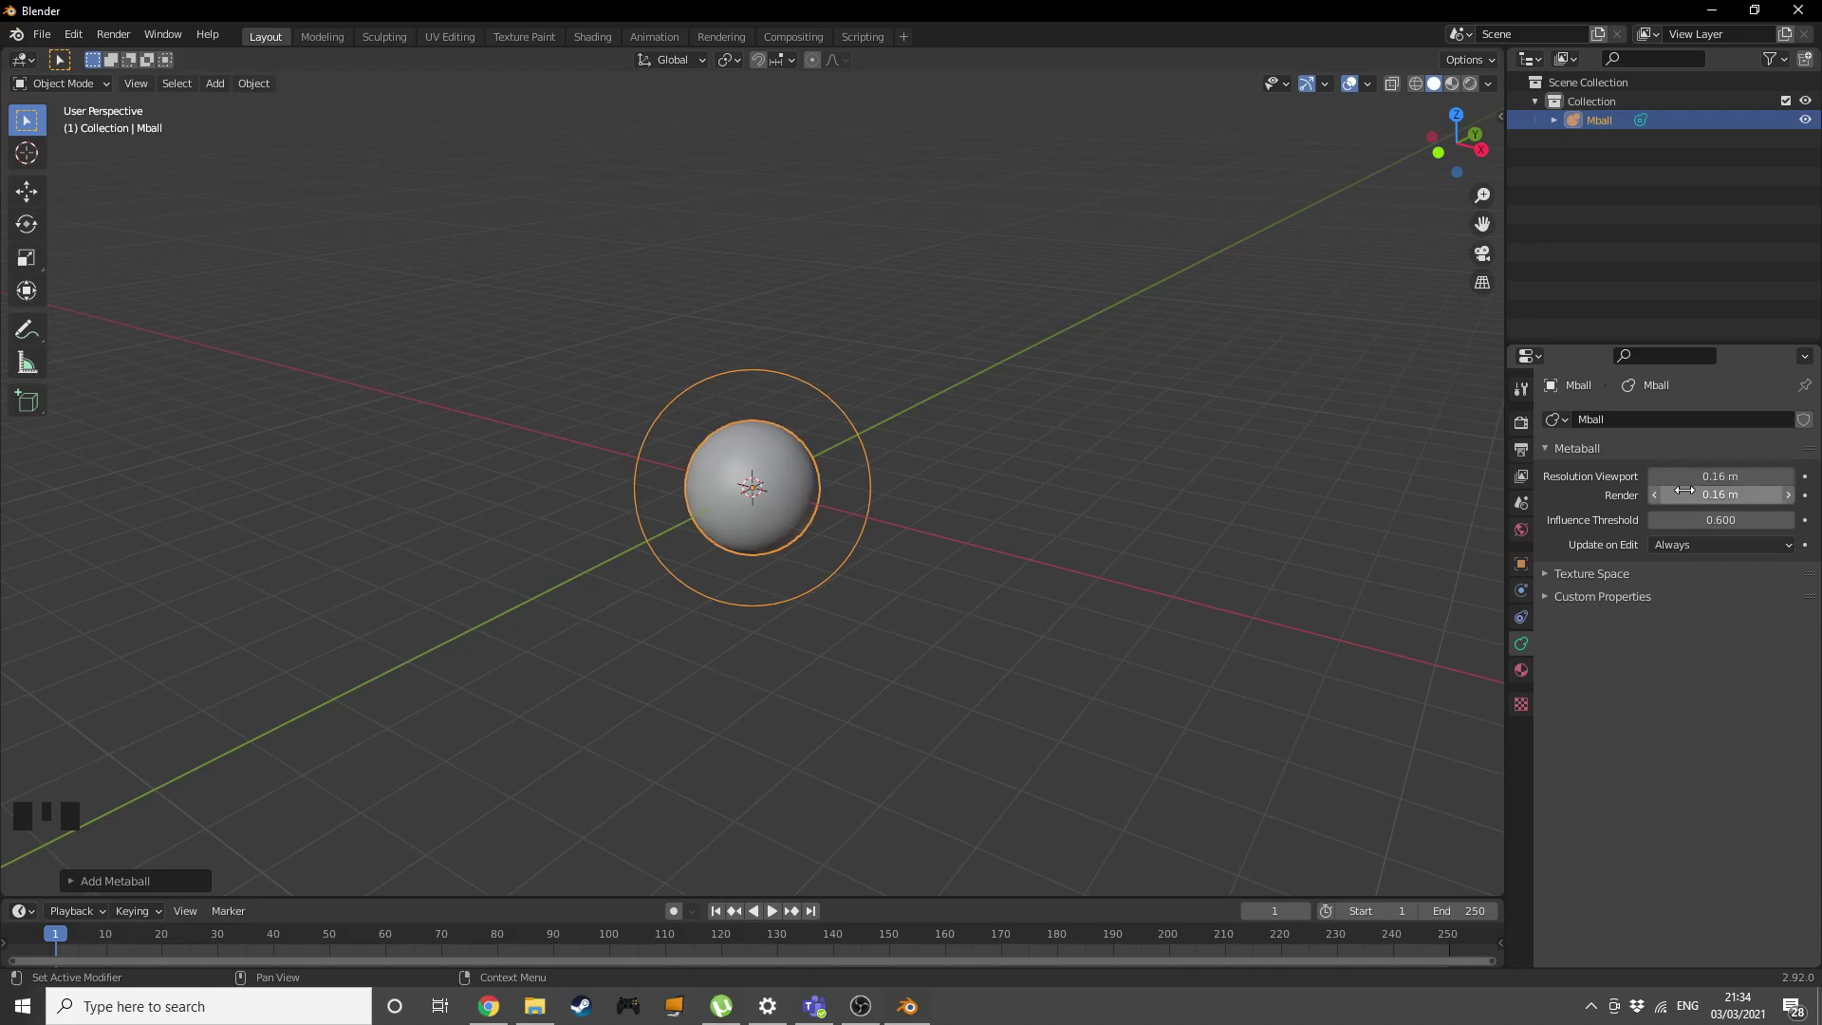
key(Return)
click(1681, 497)
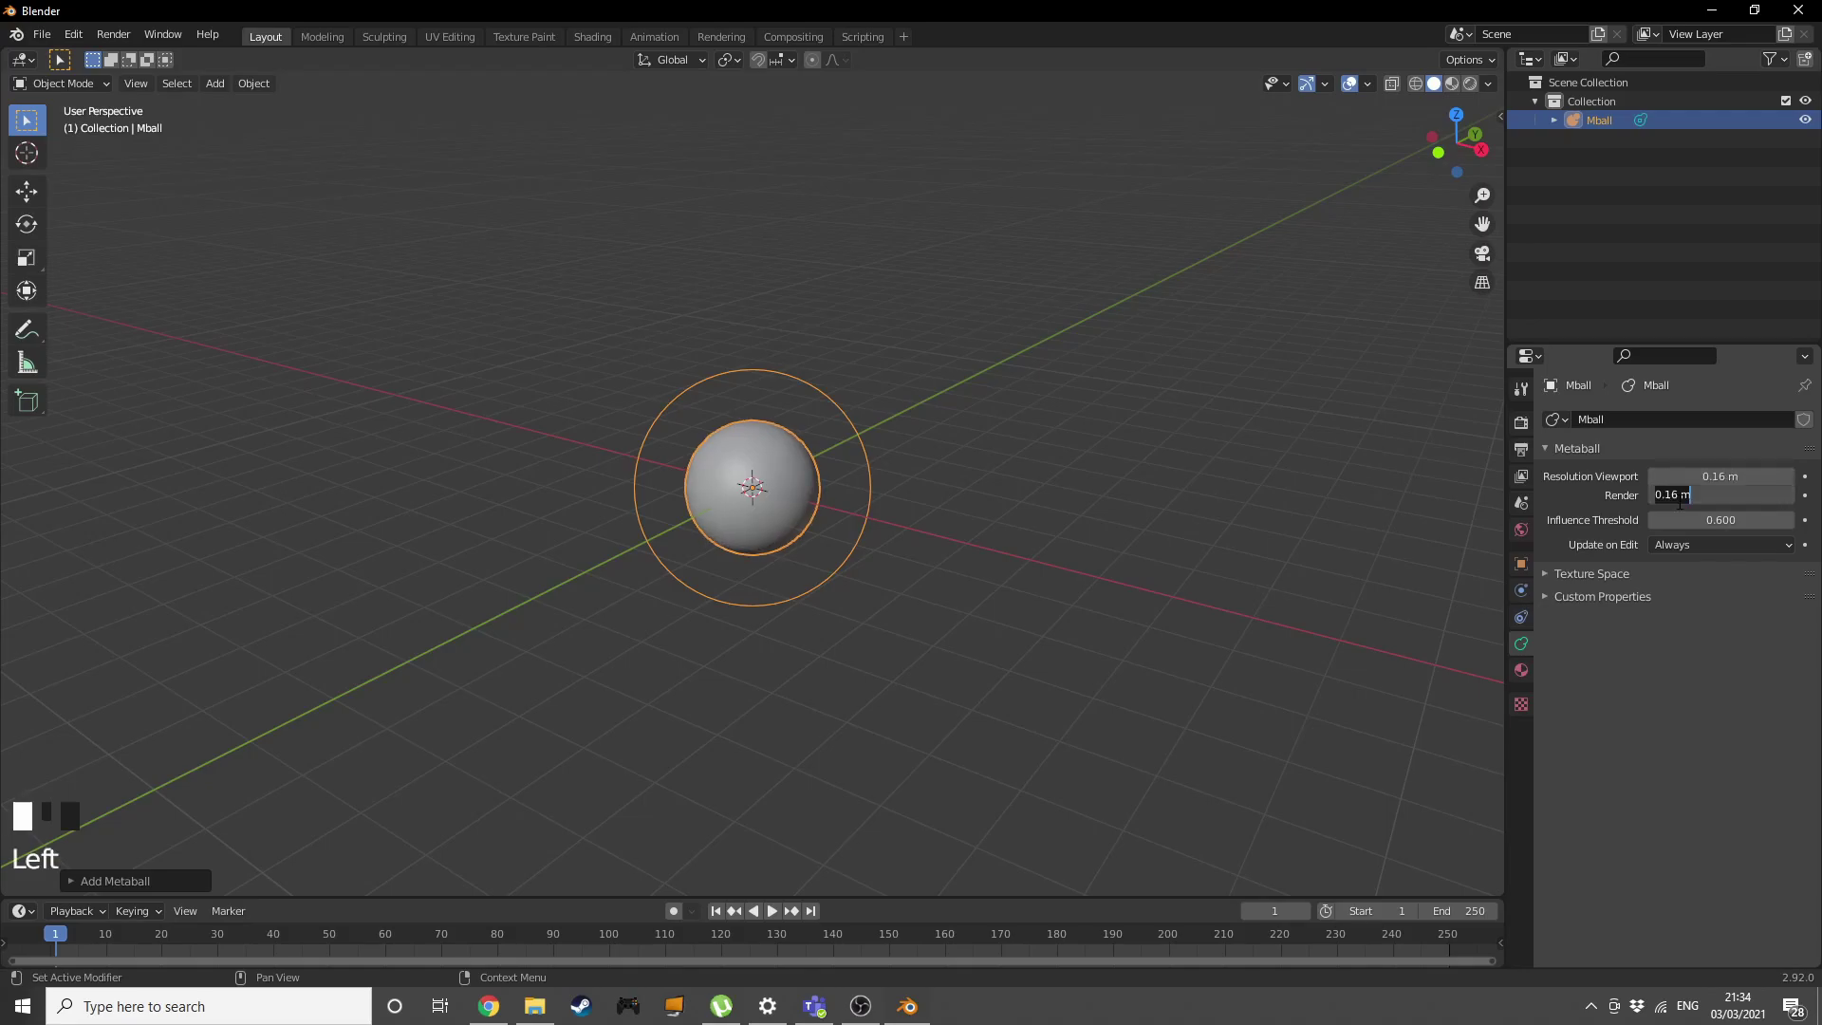
key(BackSpace)
text(.07)
key(Return)
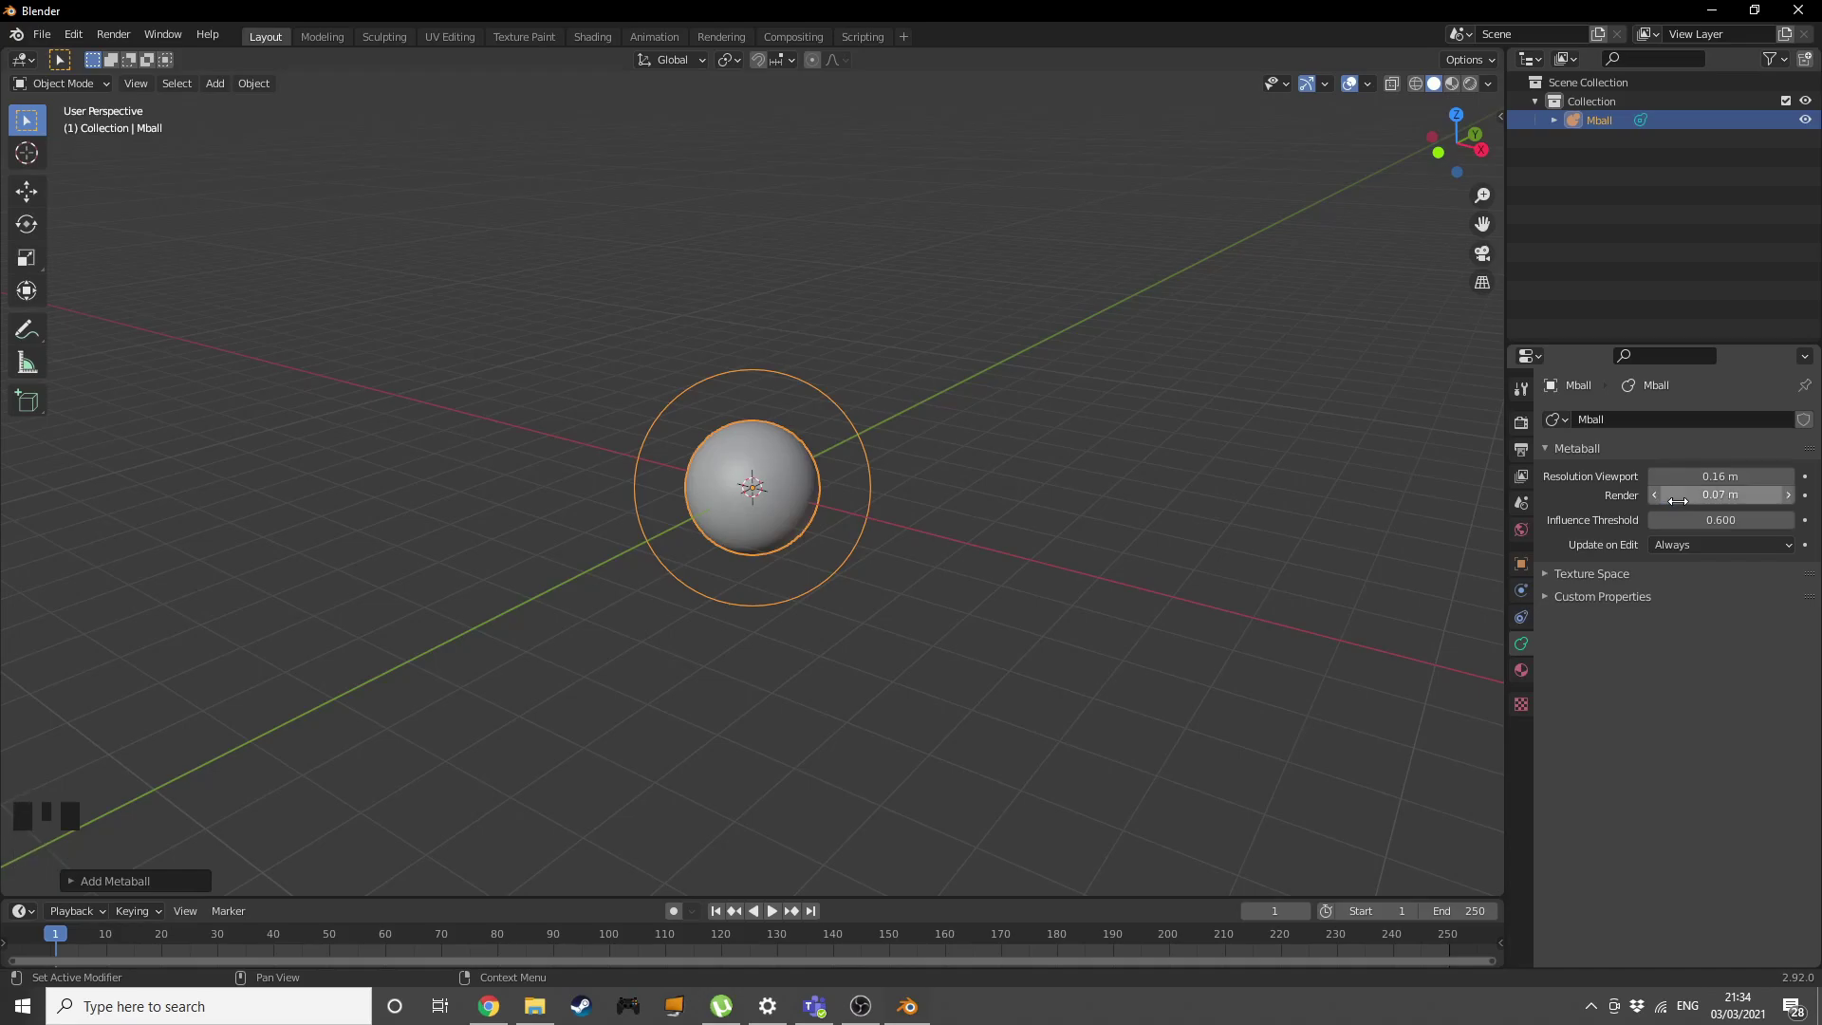
middle_drag(805, 538, 892, 615)
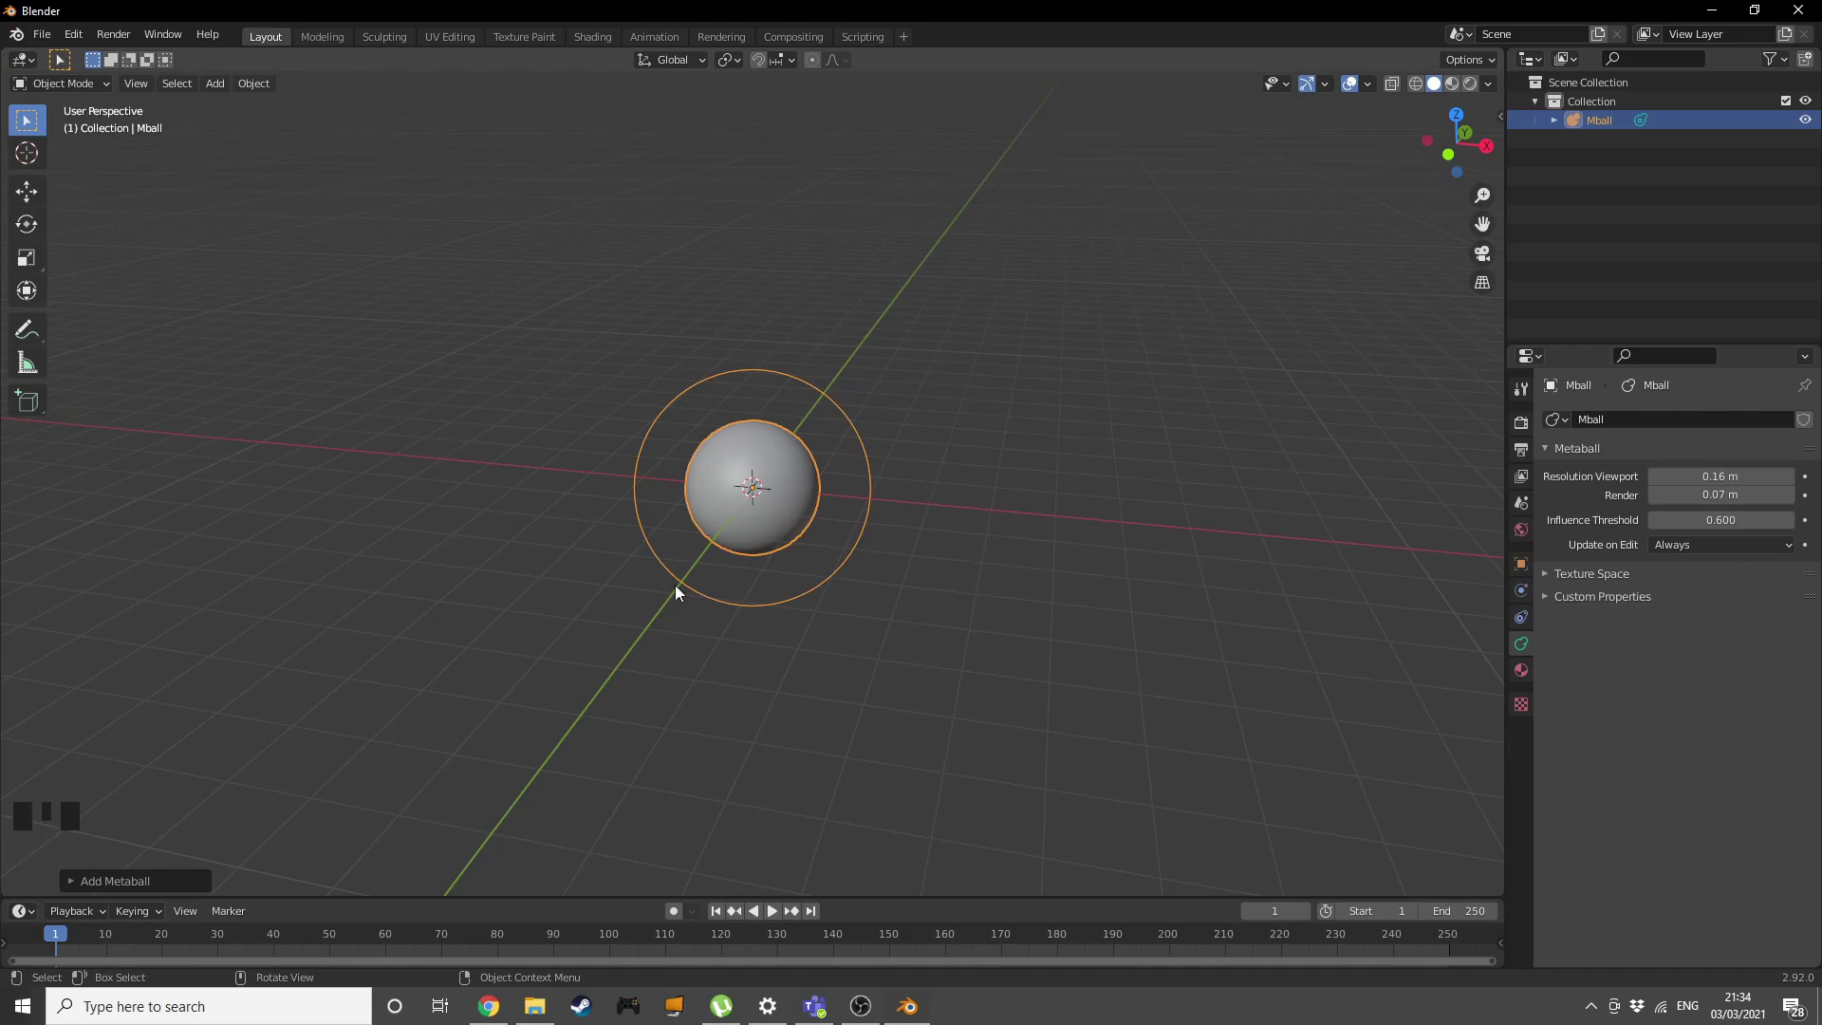
middle_drag(676, 586, 876, 634)
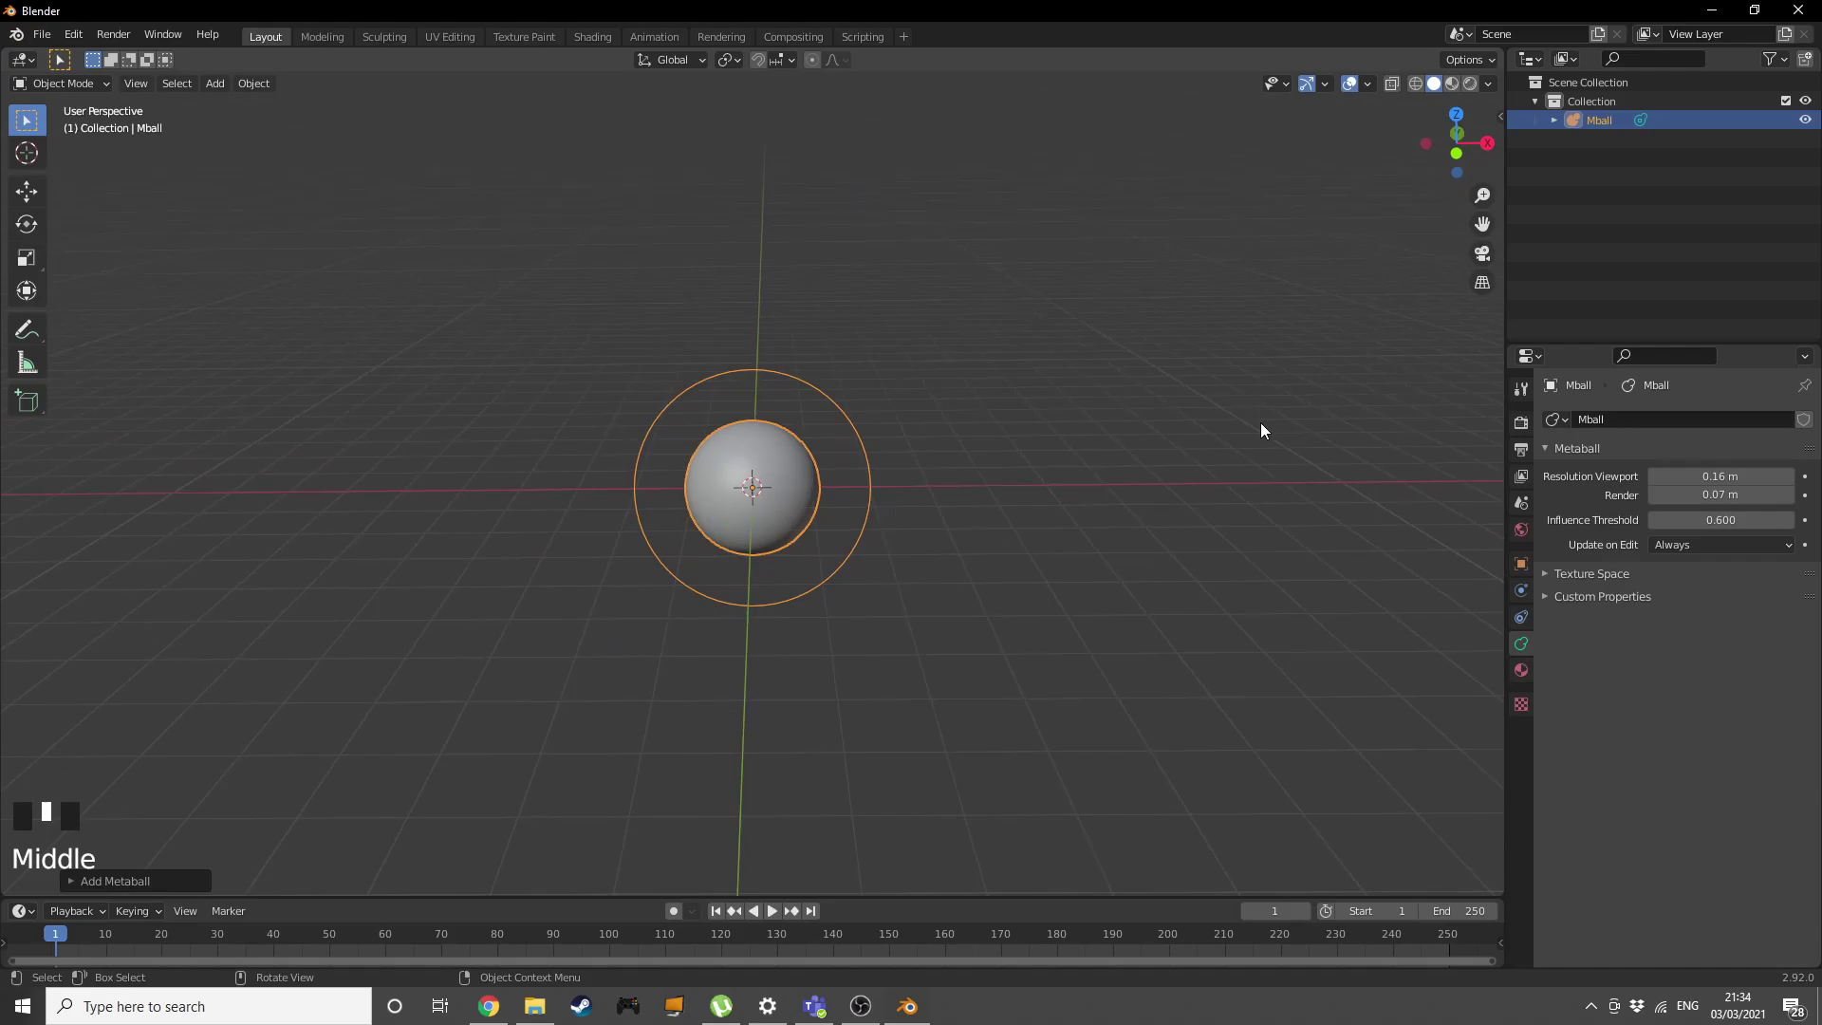
Hide the metaball, then add a cube and stretch it vertically.
key(Delete)
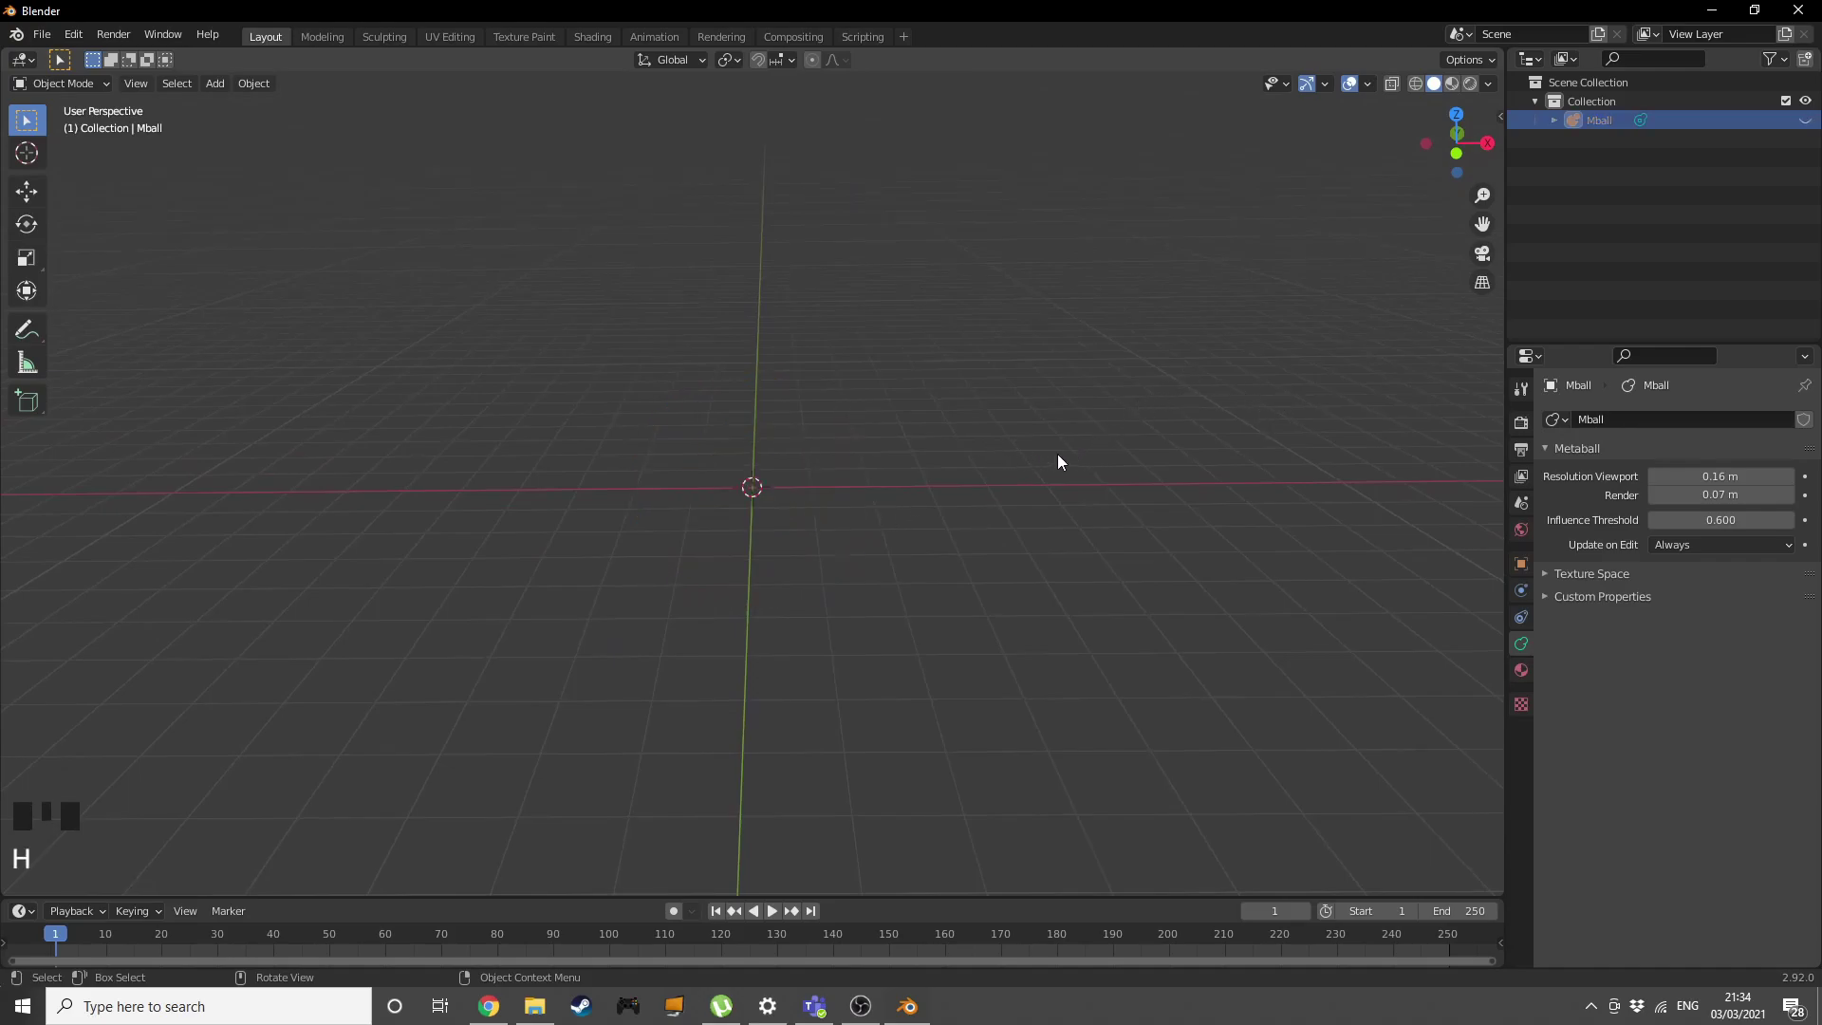
key(shift+a)
mouse_move(1059, 424)
mouse_move(1053, 365)
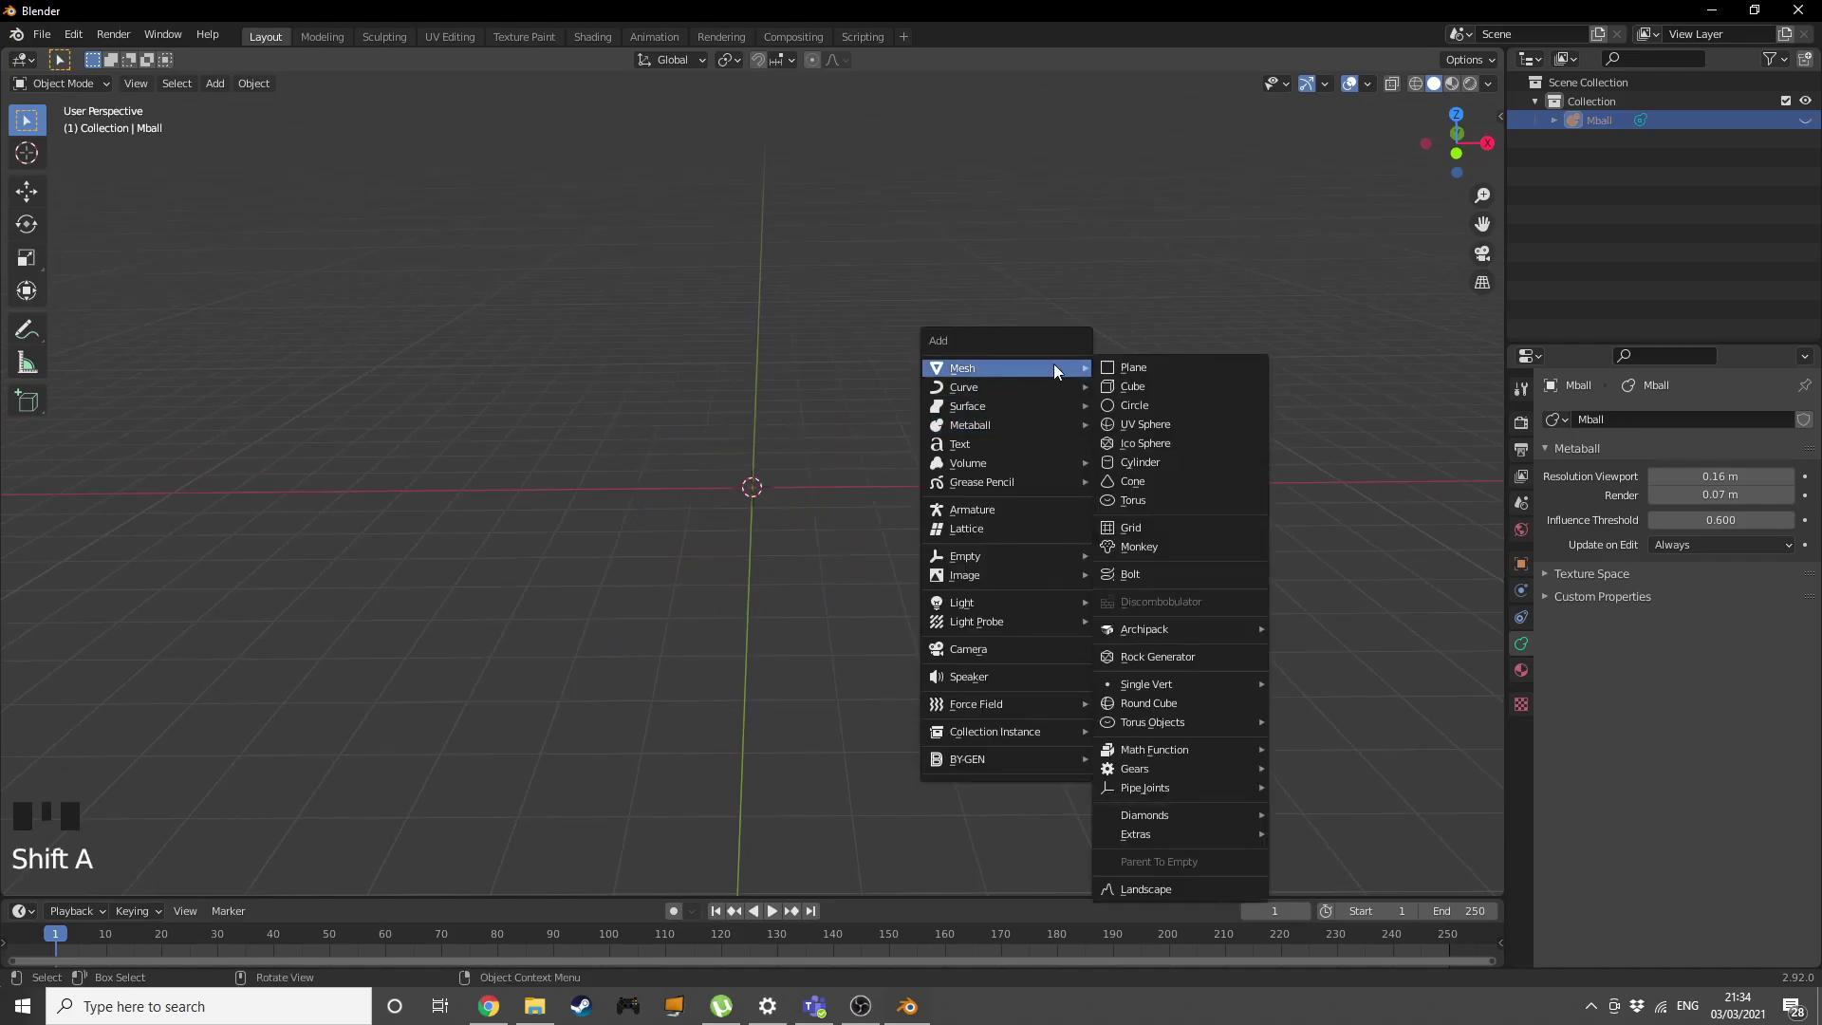
click(1130, 385)
middle_drag(1070, 455, 1082, 361)
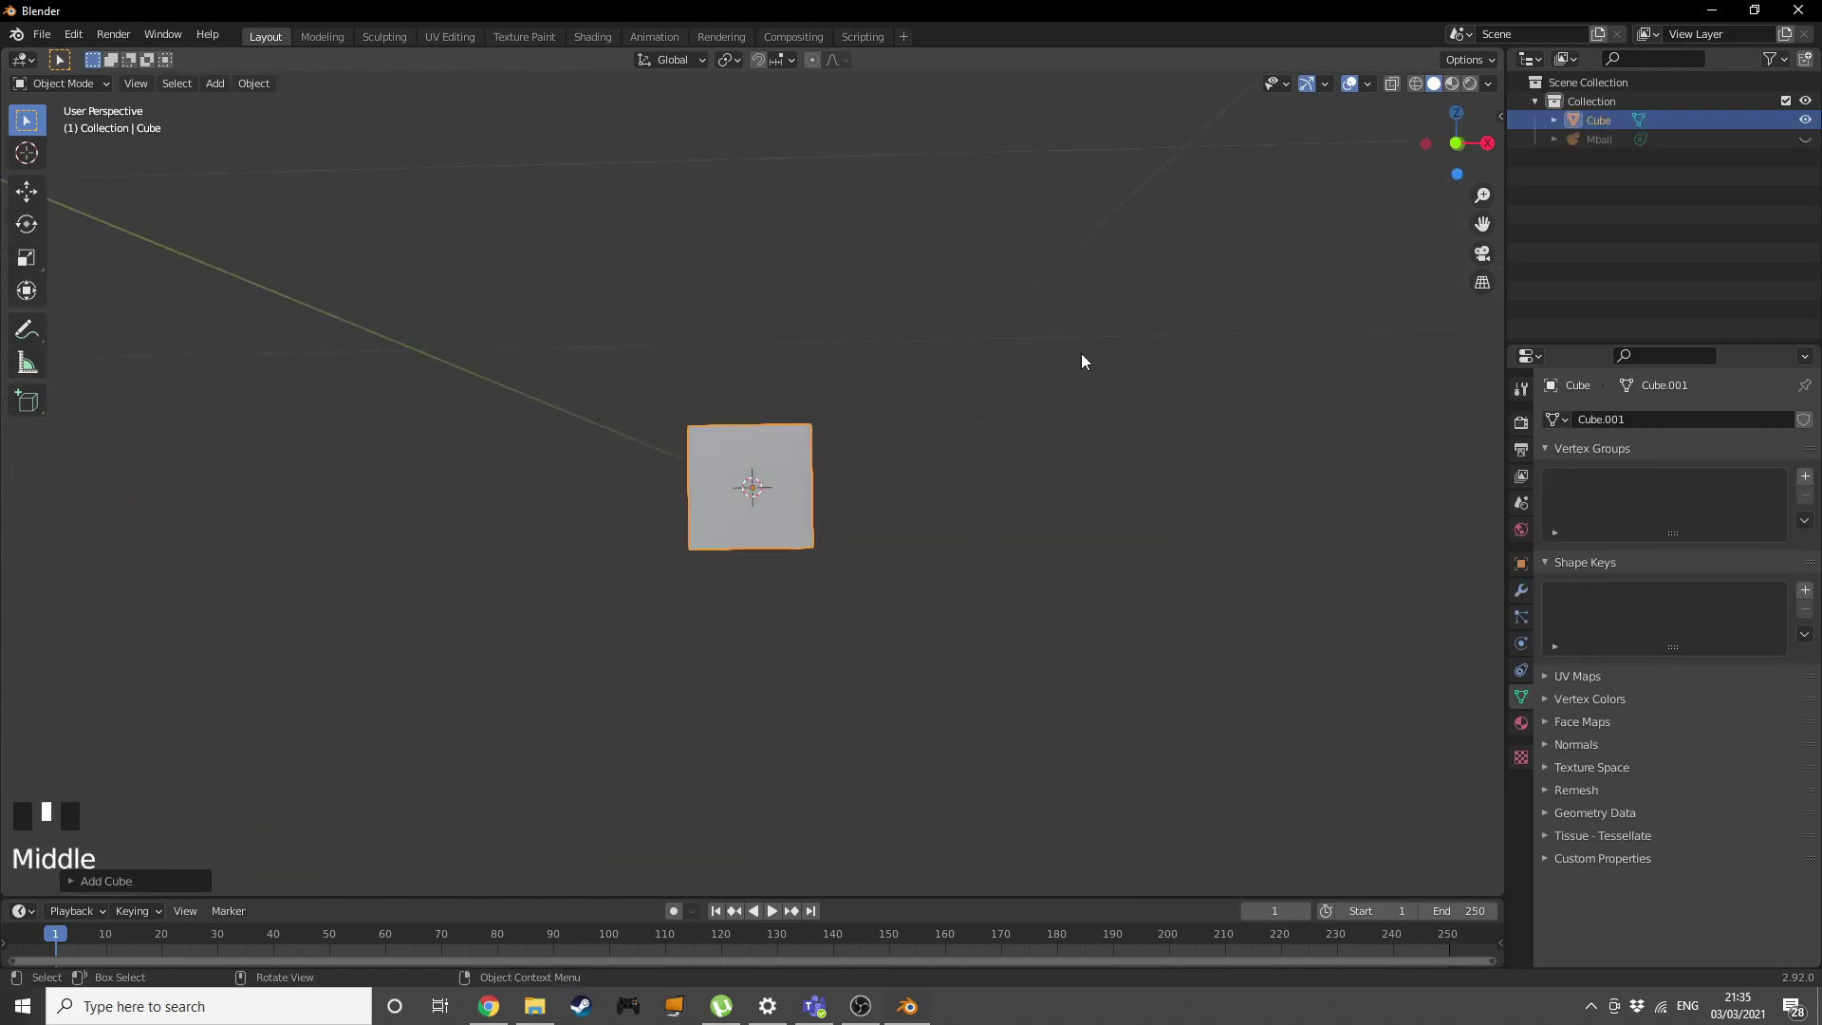
key(s)
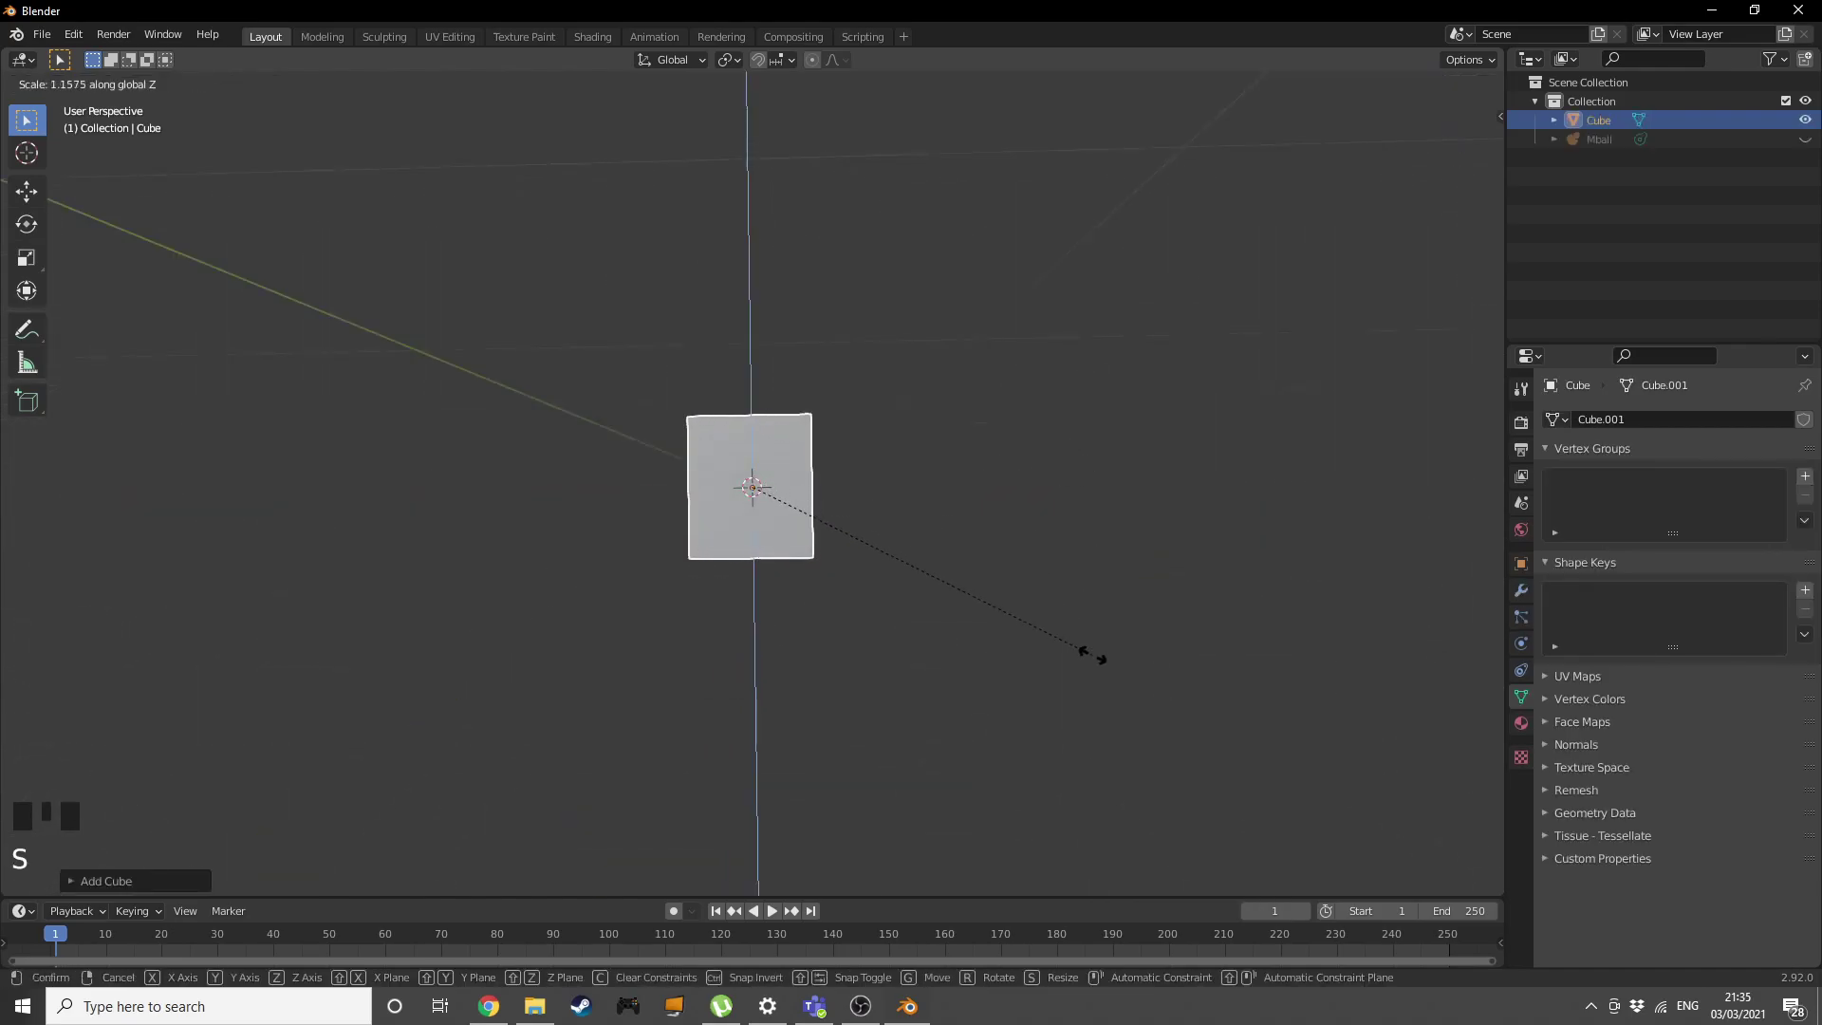
click(1111, 822)
middle_drag(1111, 822, 1065, 530)
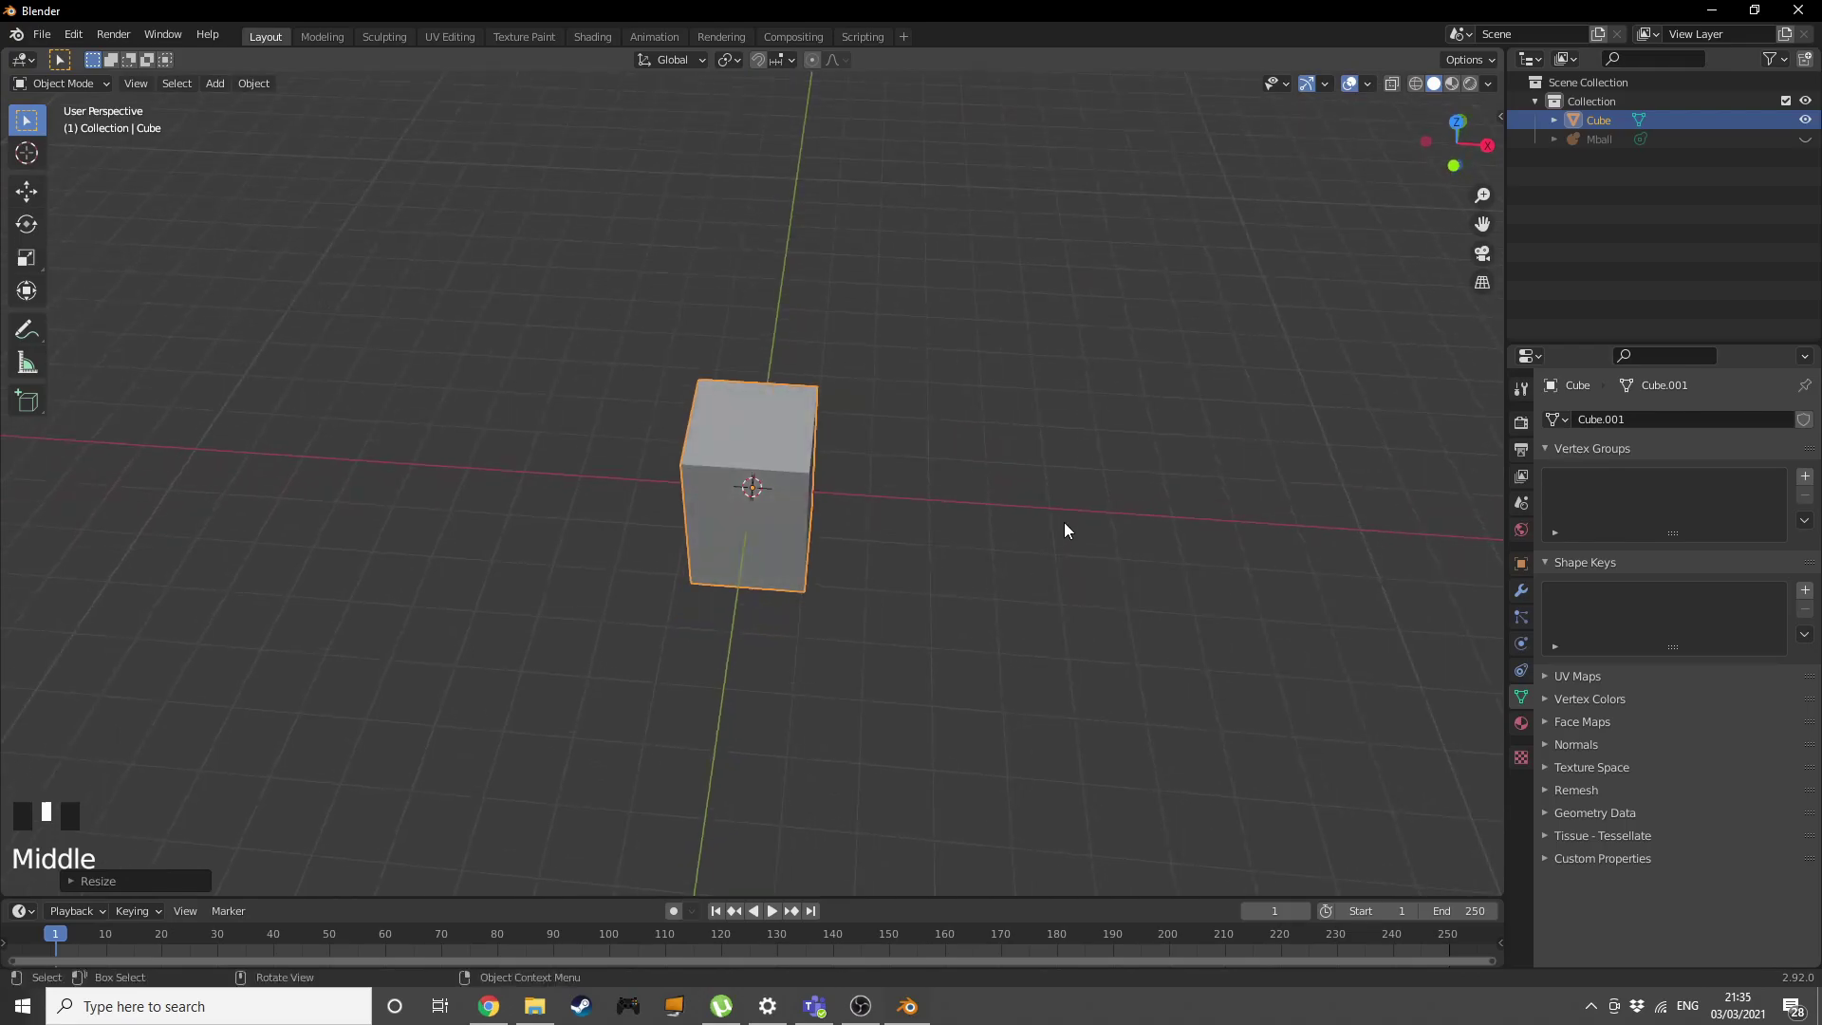
Add a camera aligned to the top-down orthographic view.
key(KP_0)
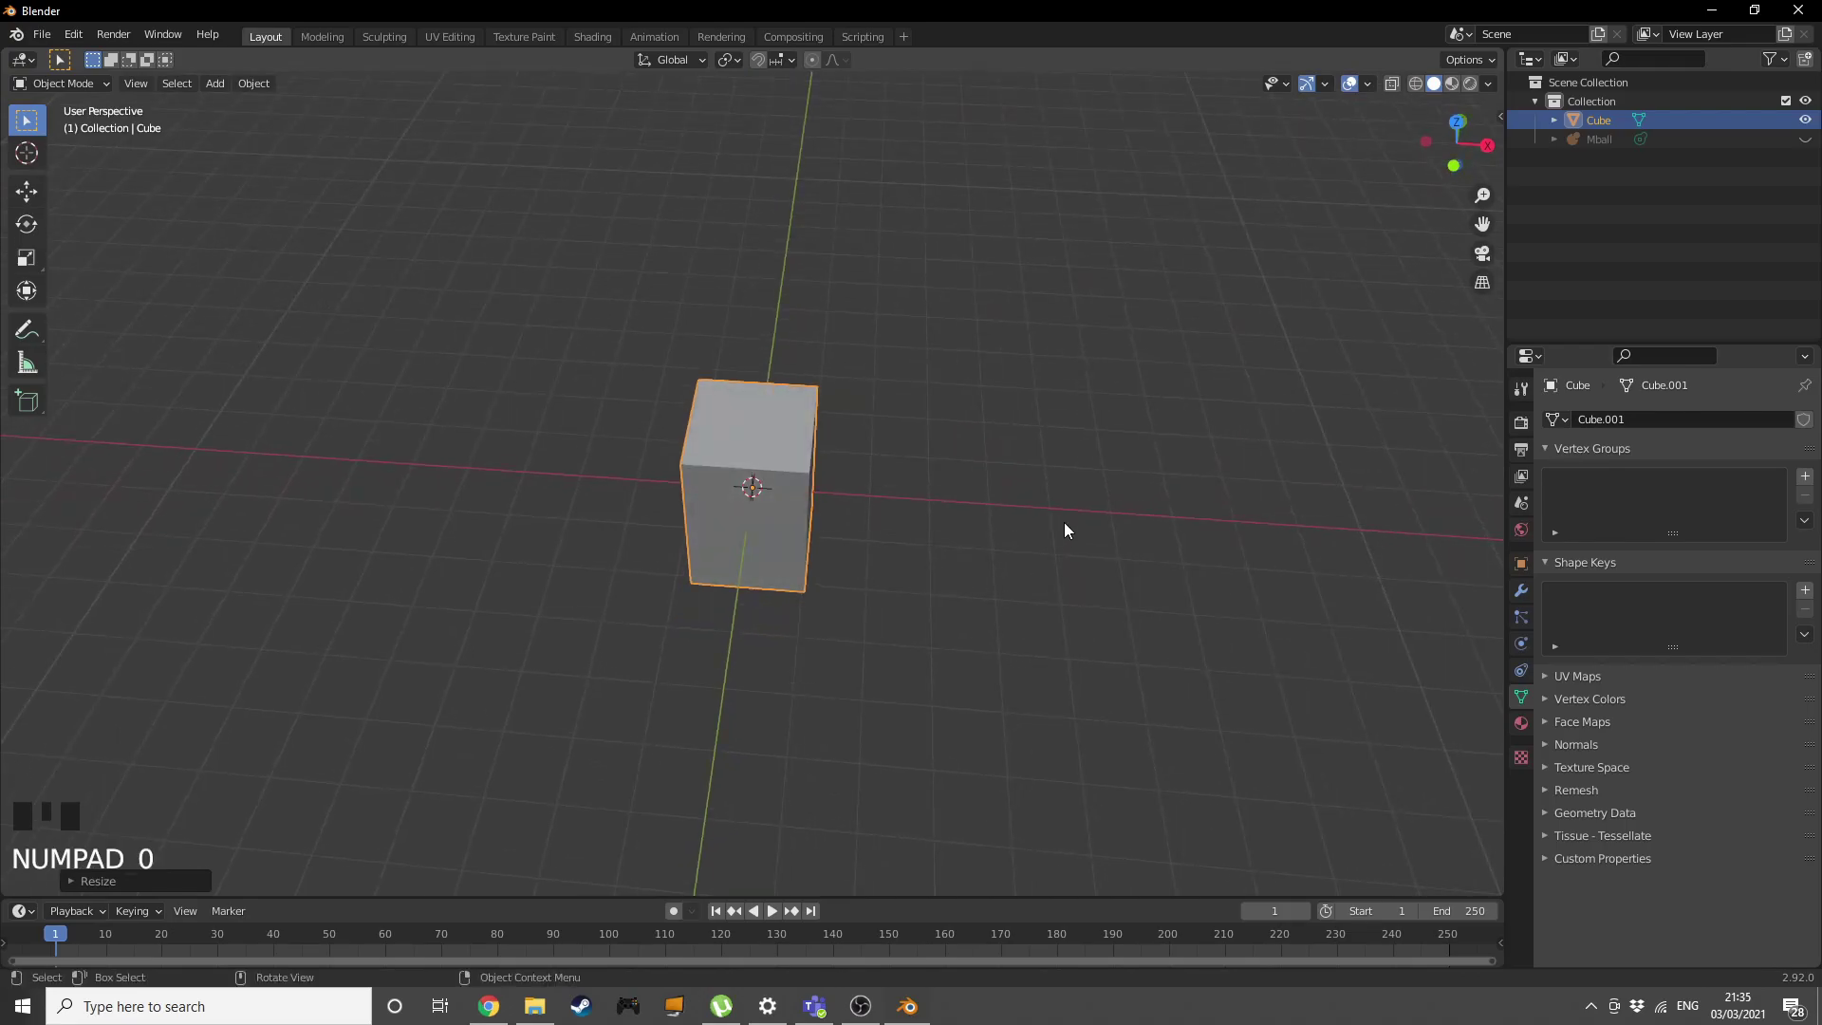
key(KP_7)
key(shift+a)
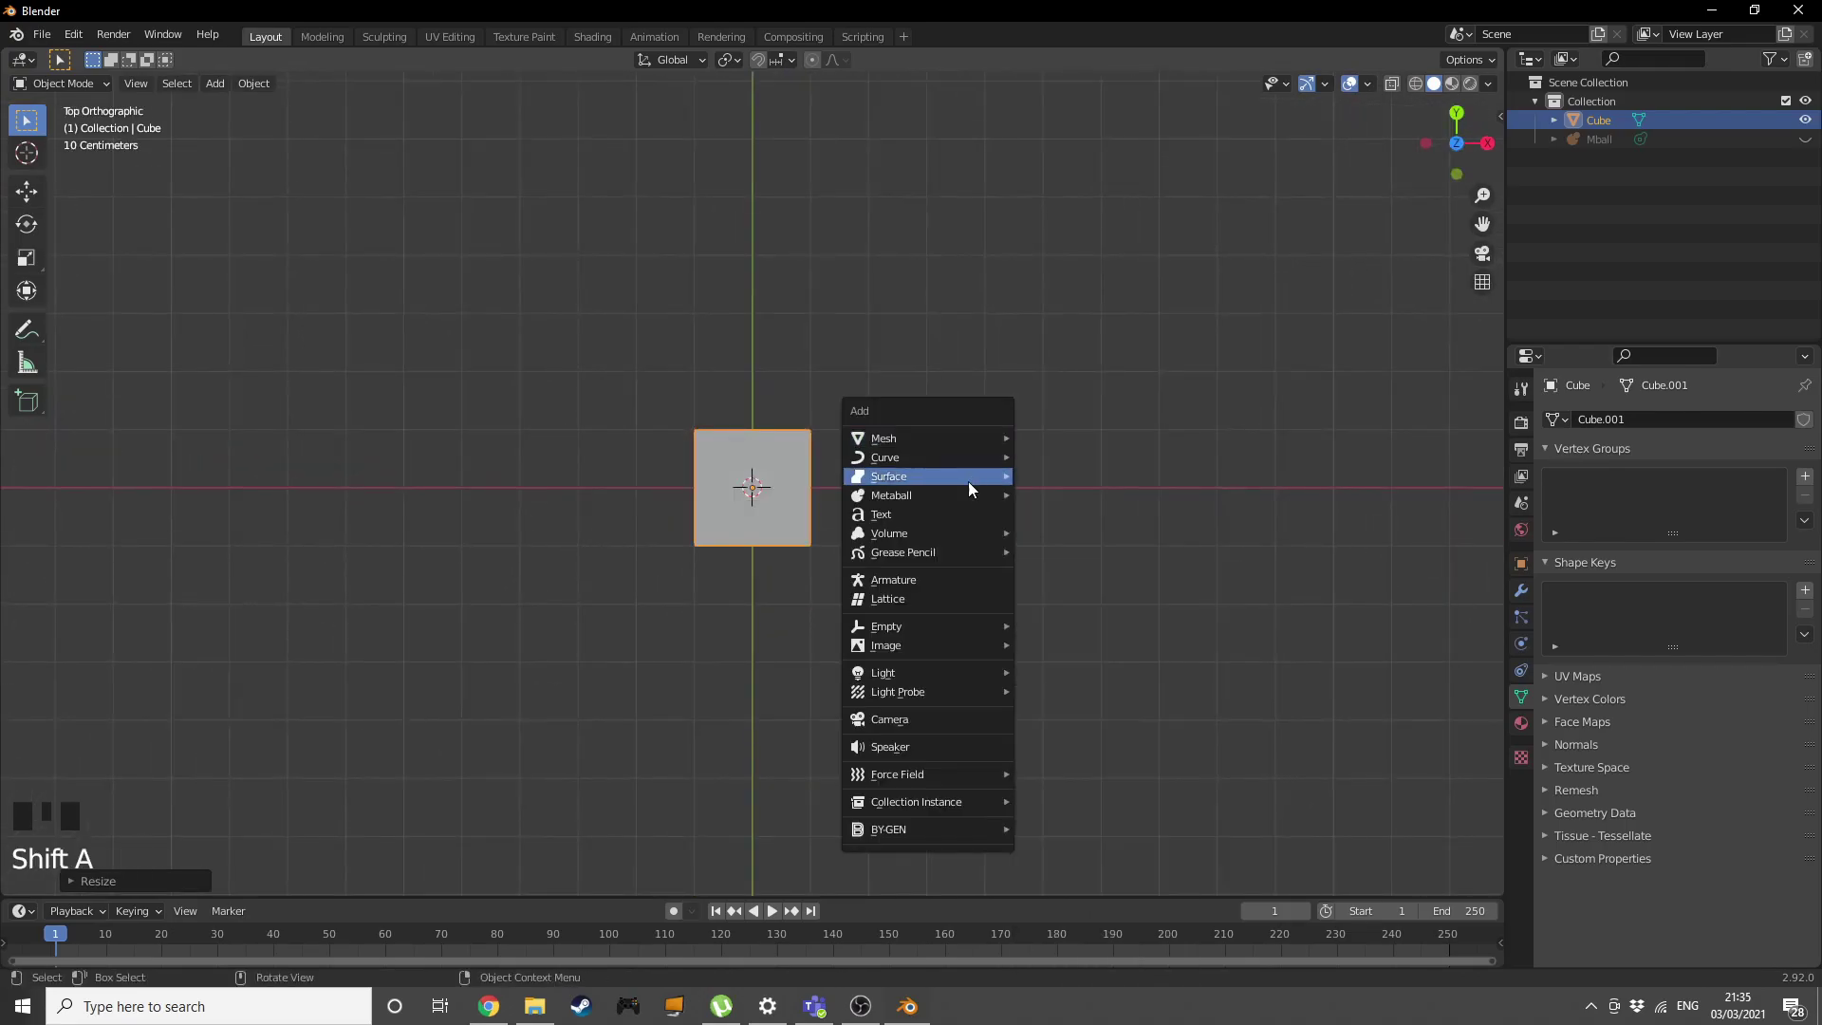
click(917, 719)
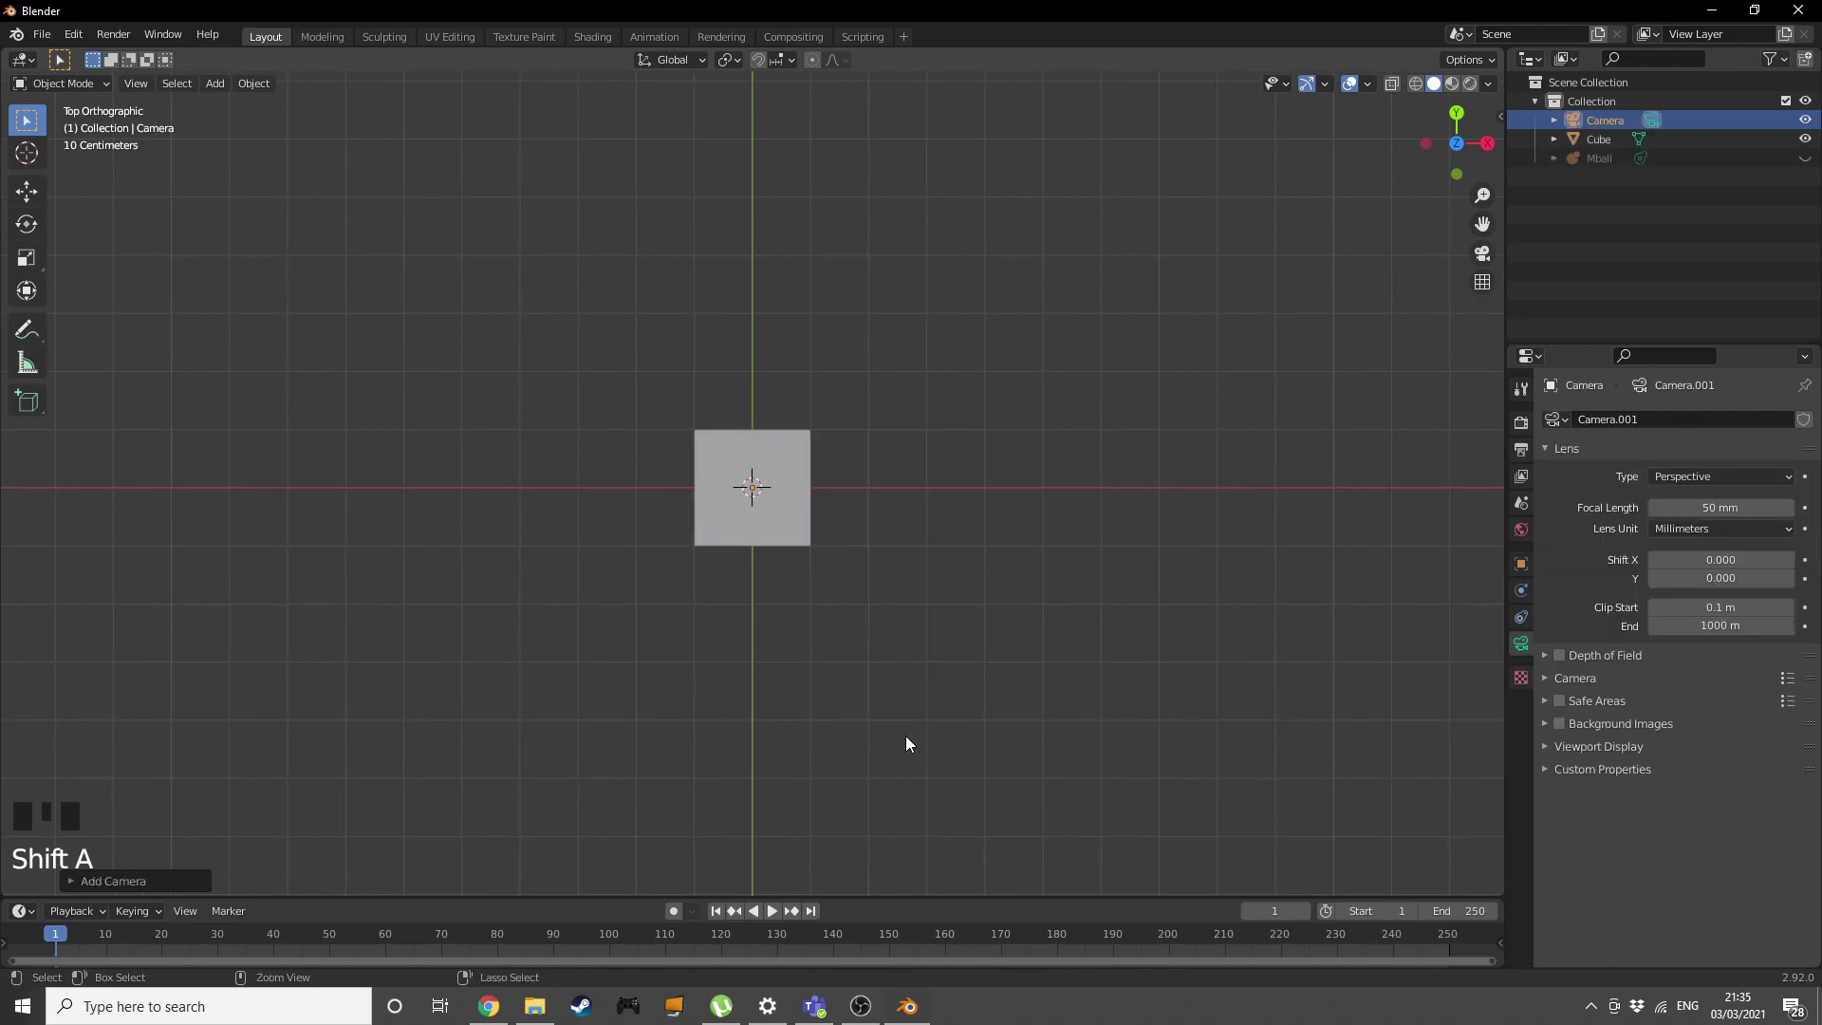
key(ctrl+alt+KP_0)
Scale the cube, height fixed, to fill the camera frame, then shorten it along Y.
click(691, 465)
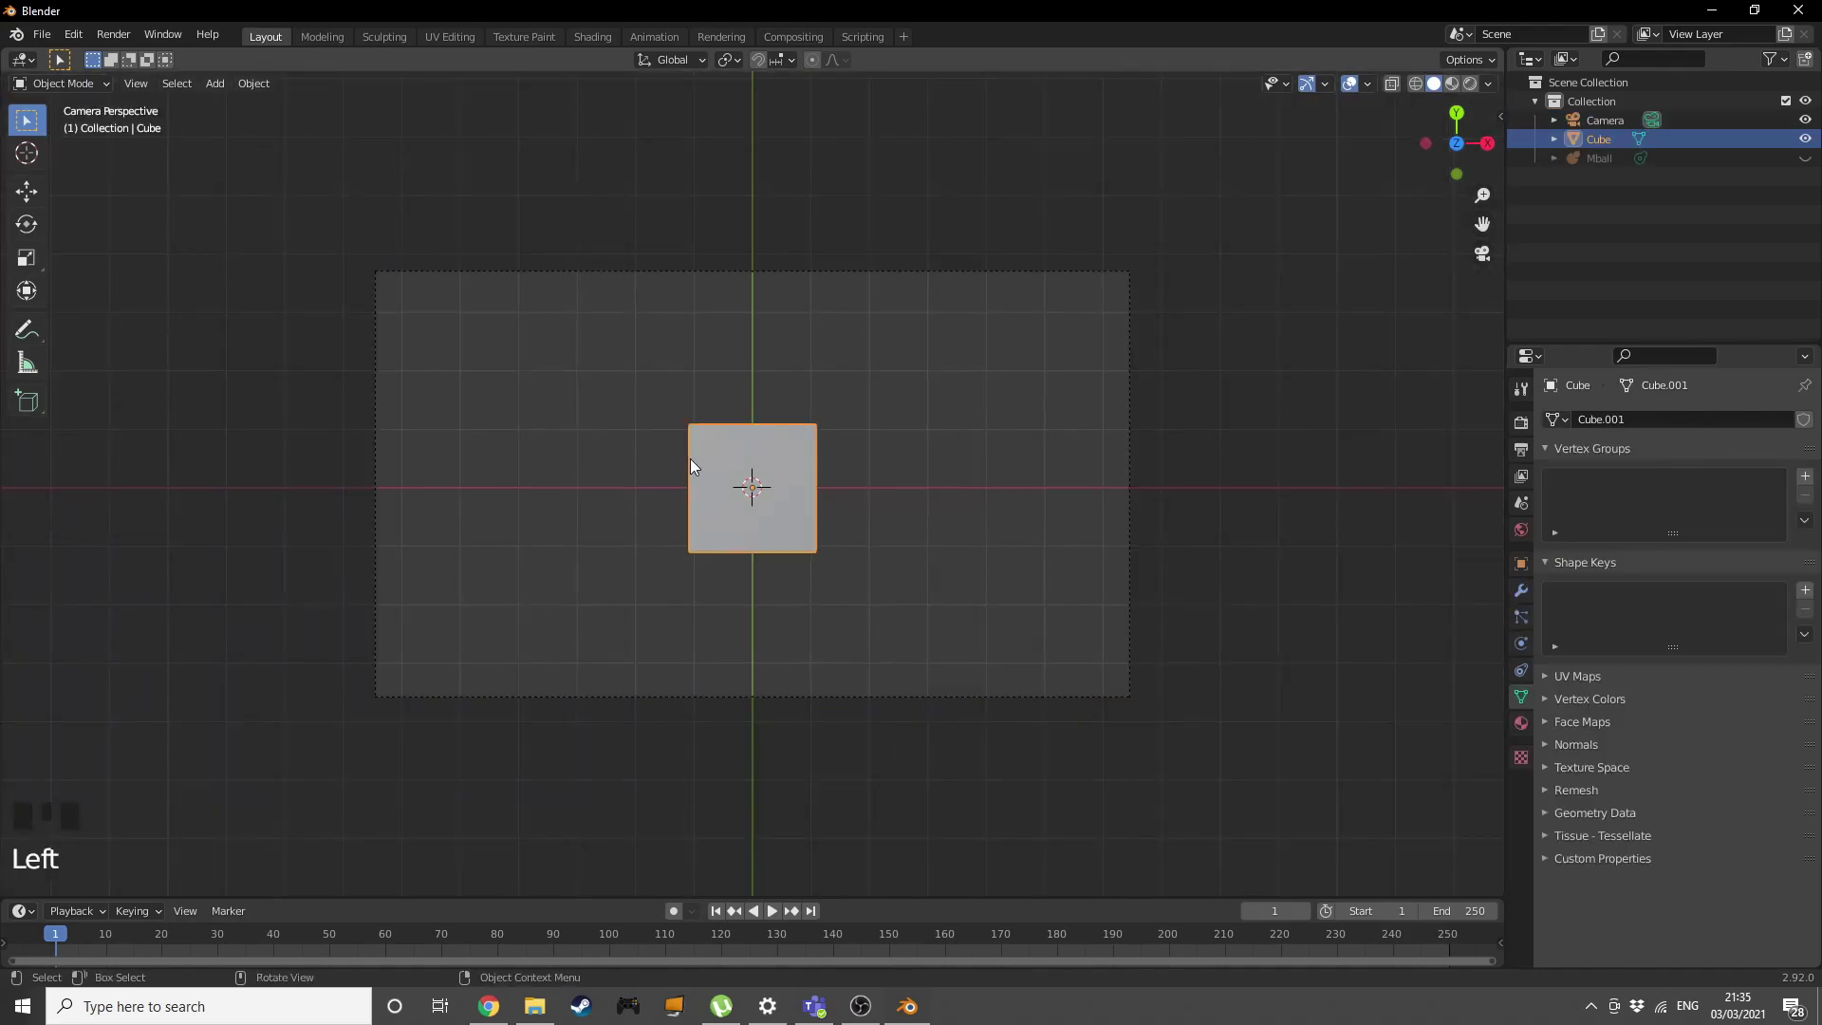
key(s)
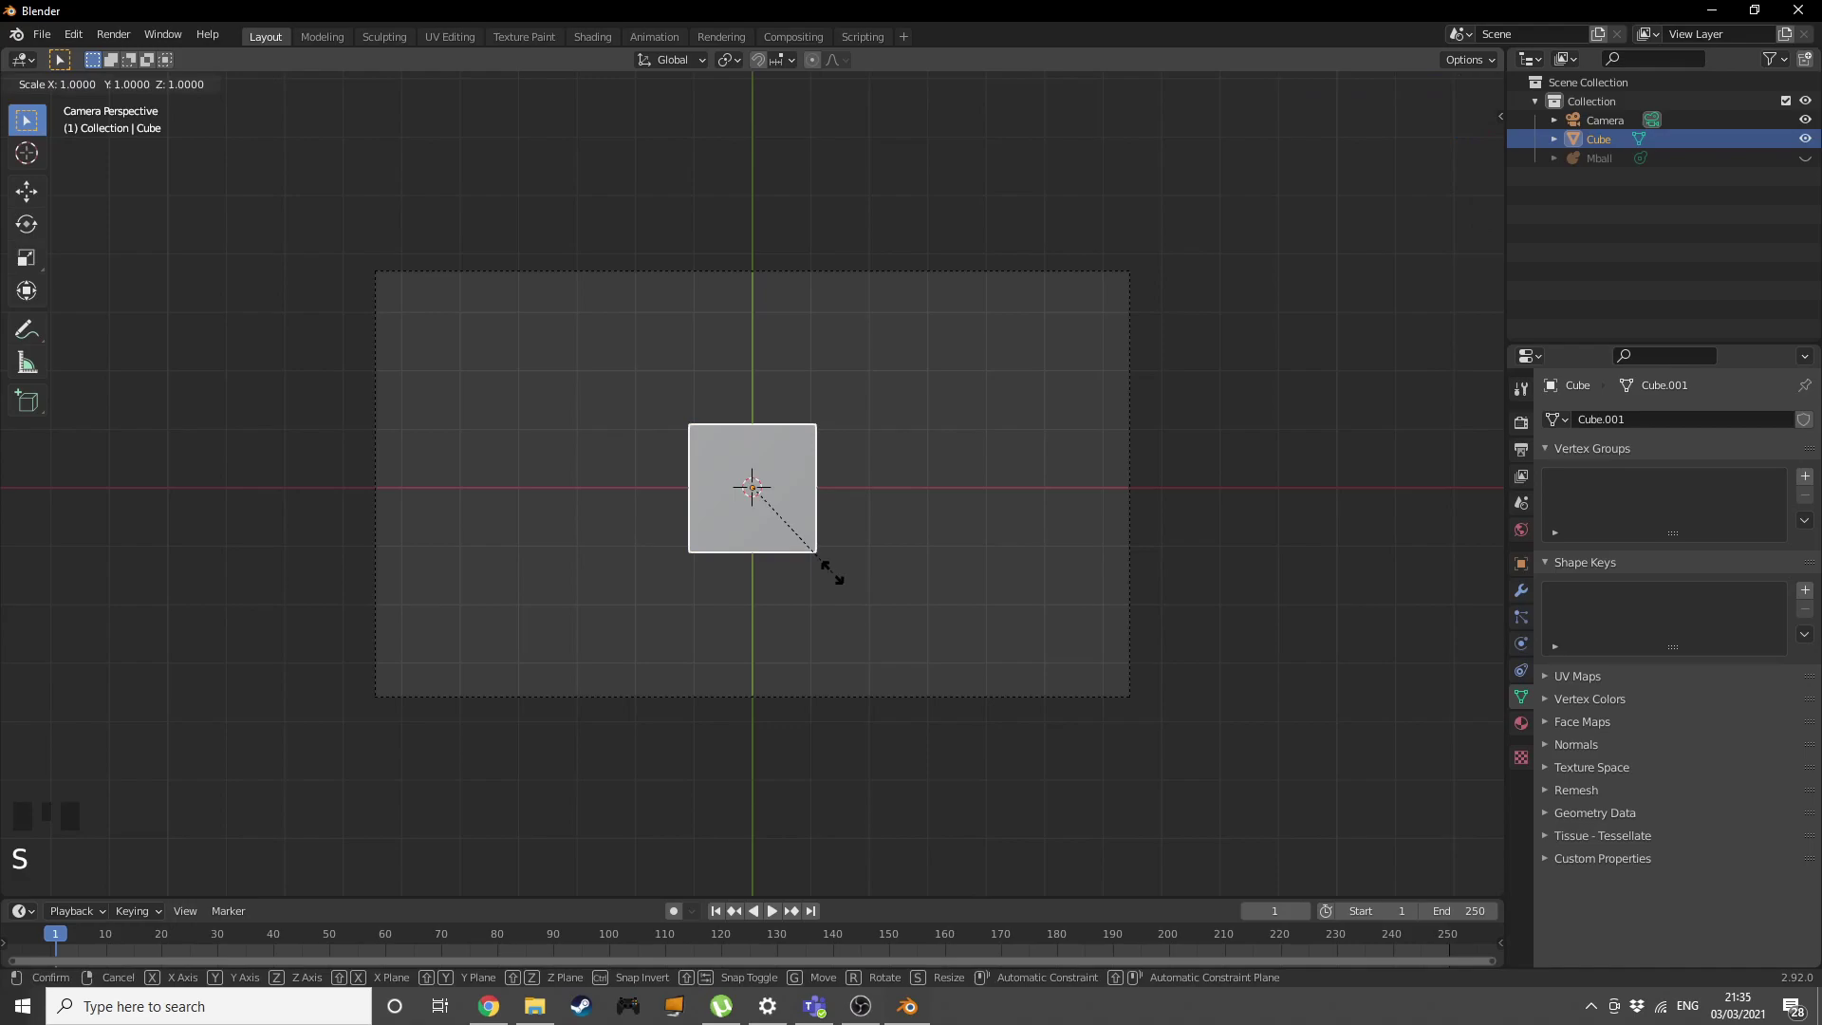
key(shift+z)
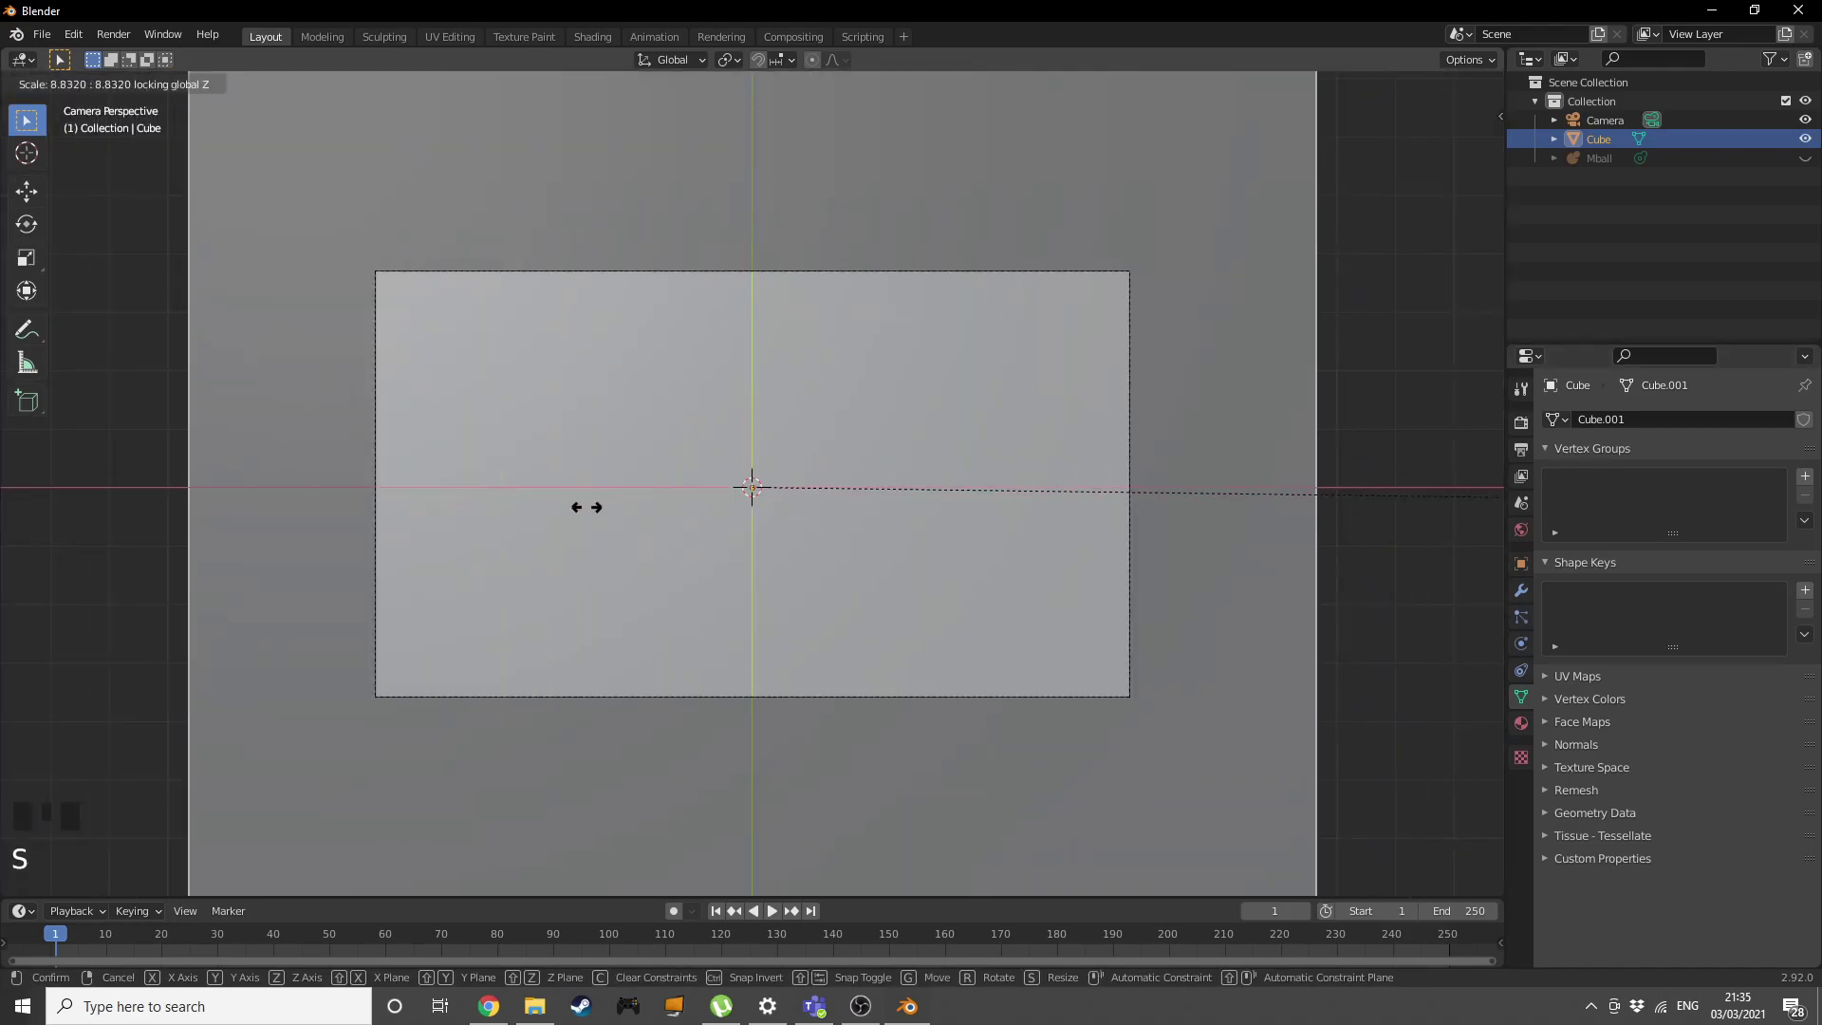
click(304, 500)
key(s)
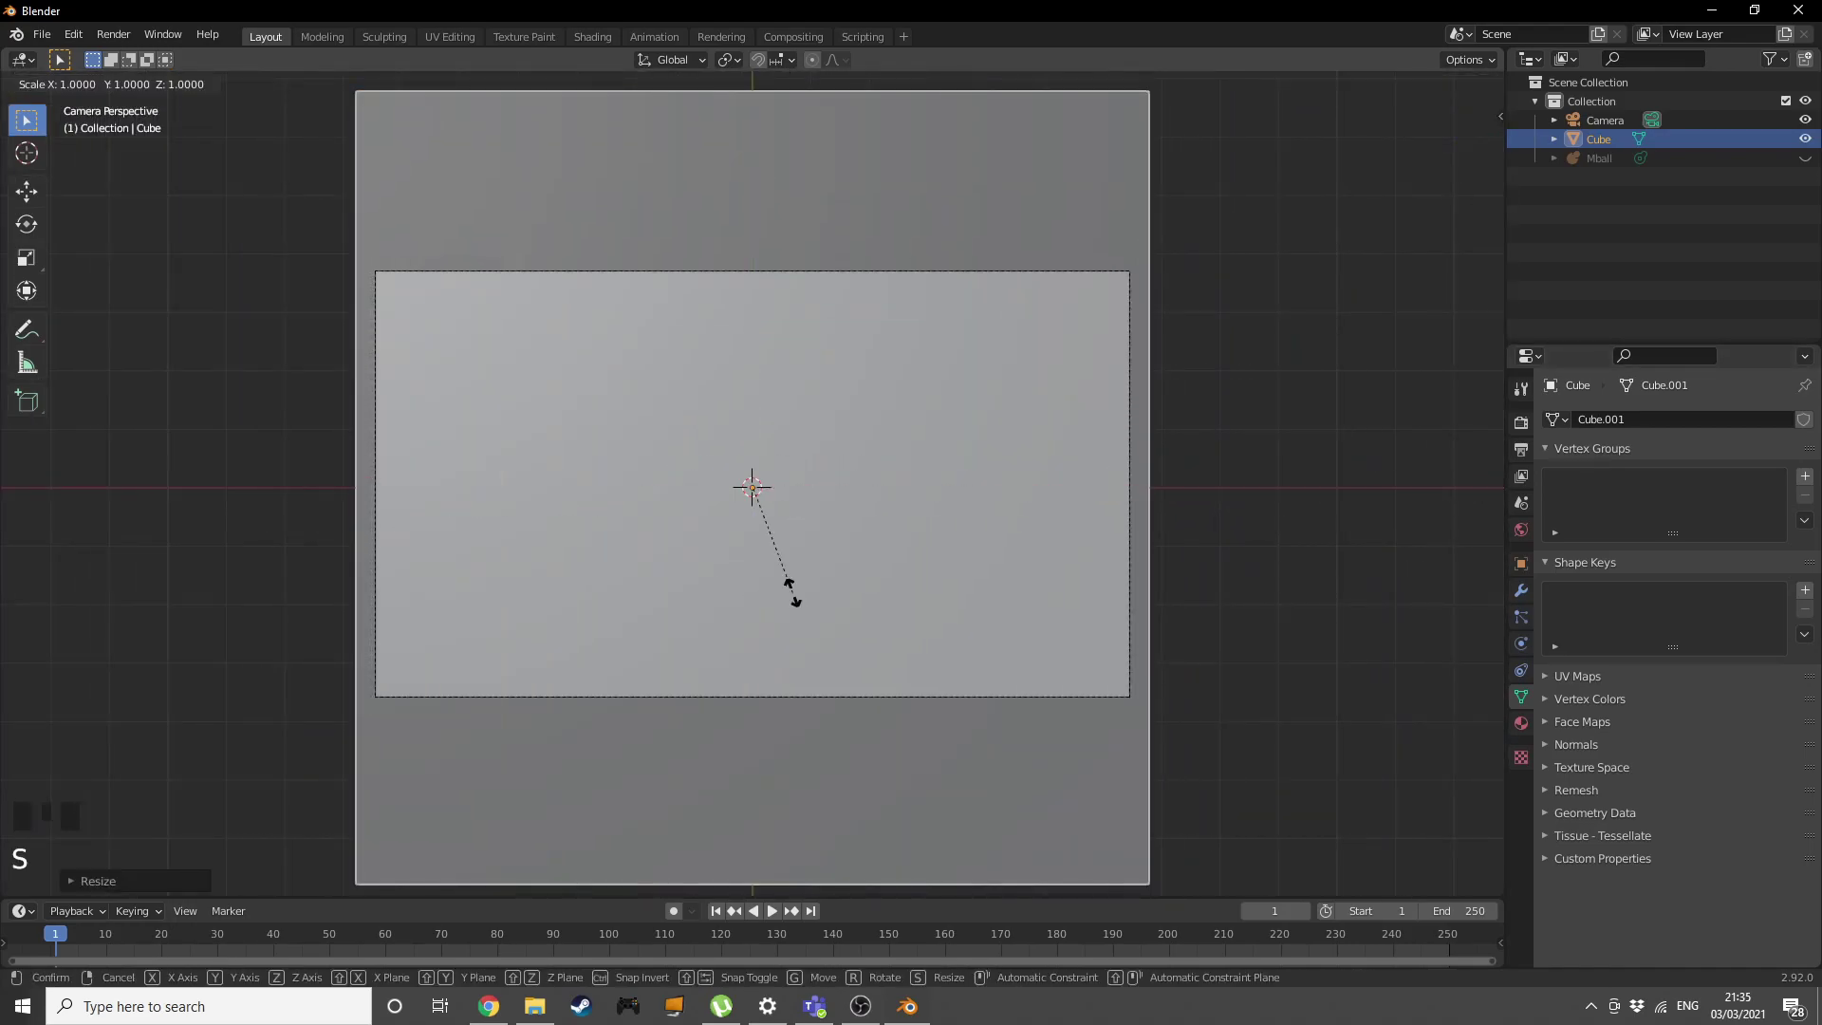
key(y)
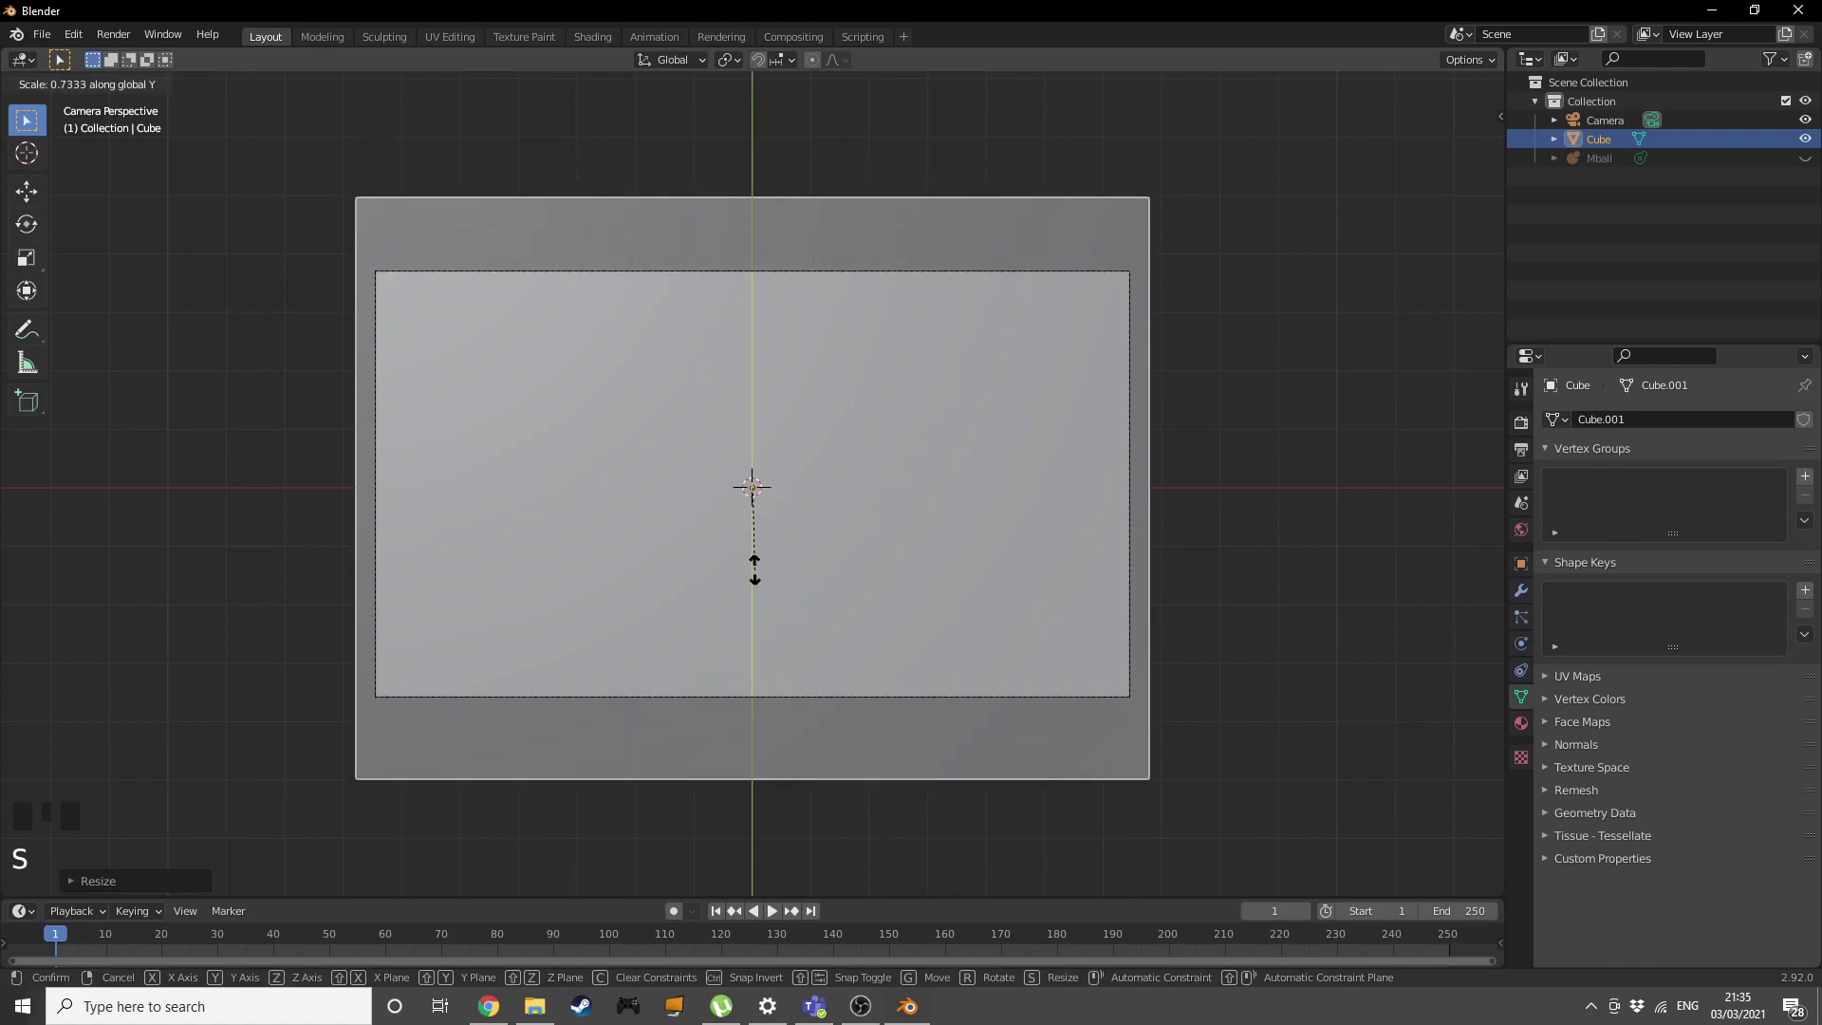
click(747, 571)
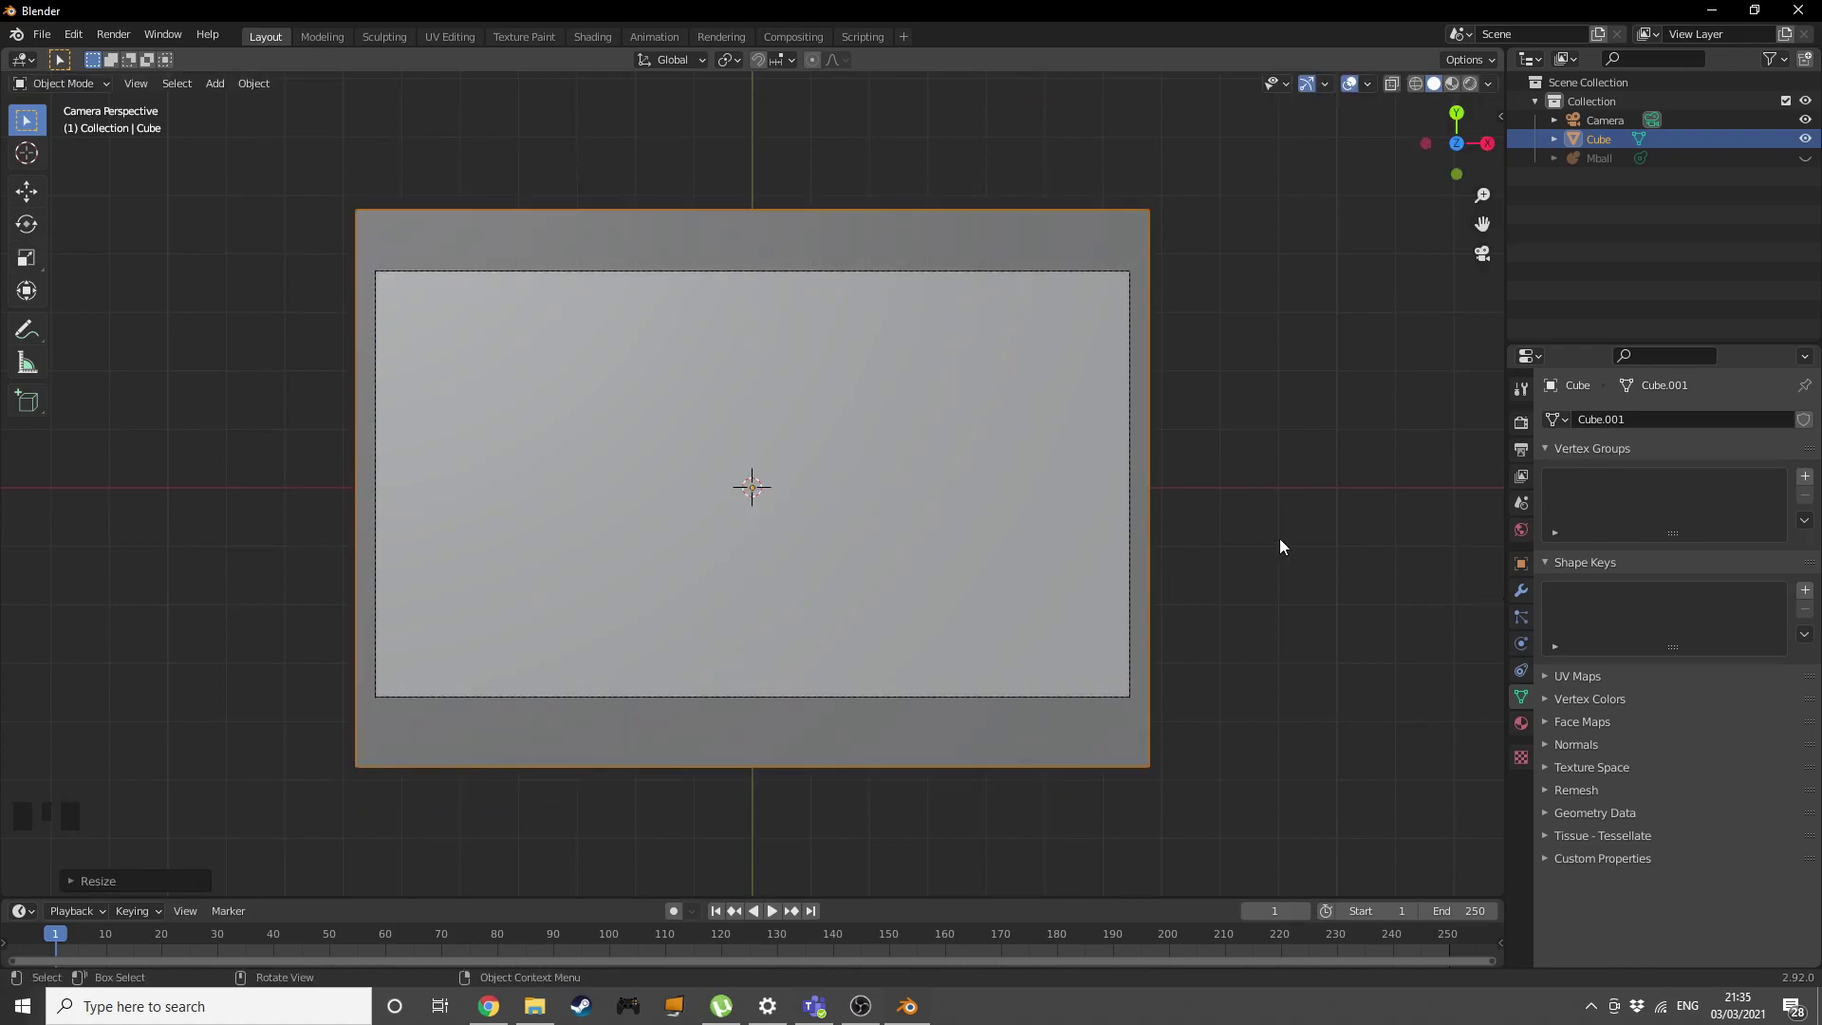
Add a Subdivision Surface modifier to the cube with viewport and render levels 4.
click(1523, 580)
click(1526, 585)
click(1608, 414)
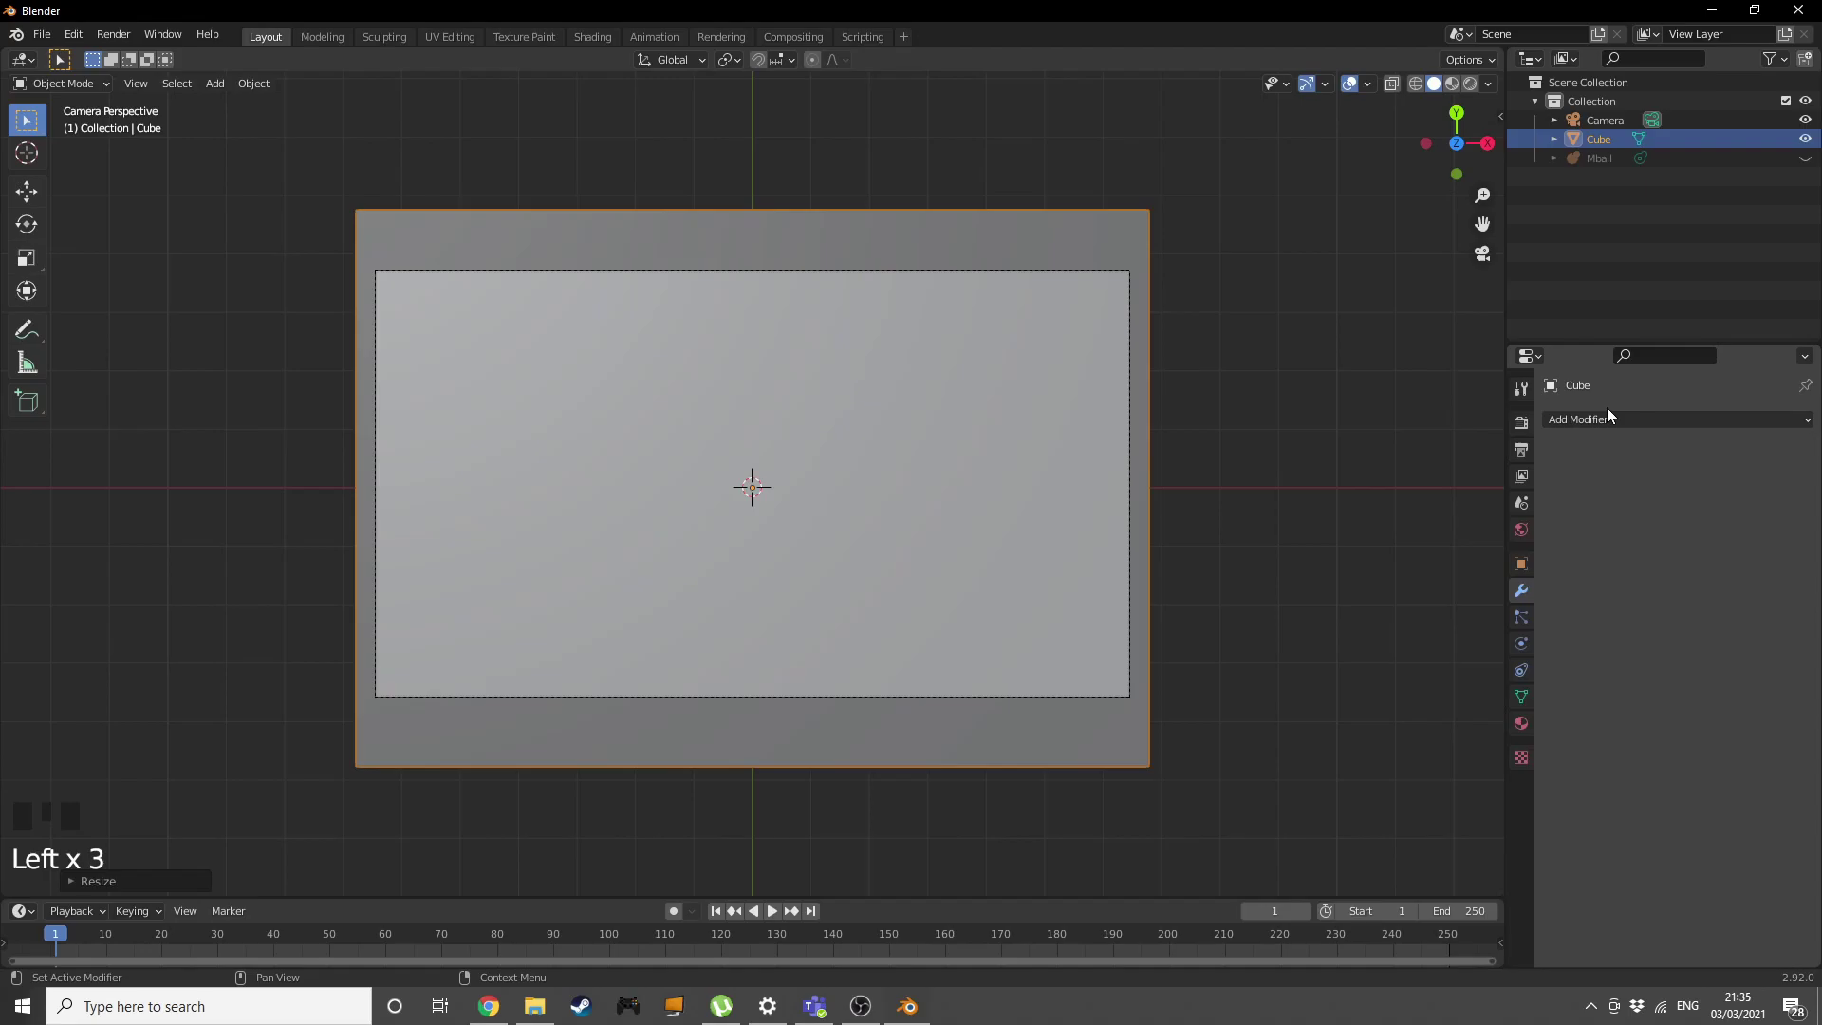
click(1607, 414)
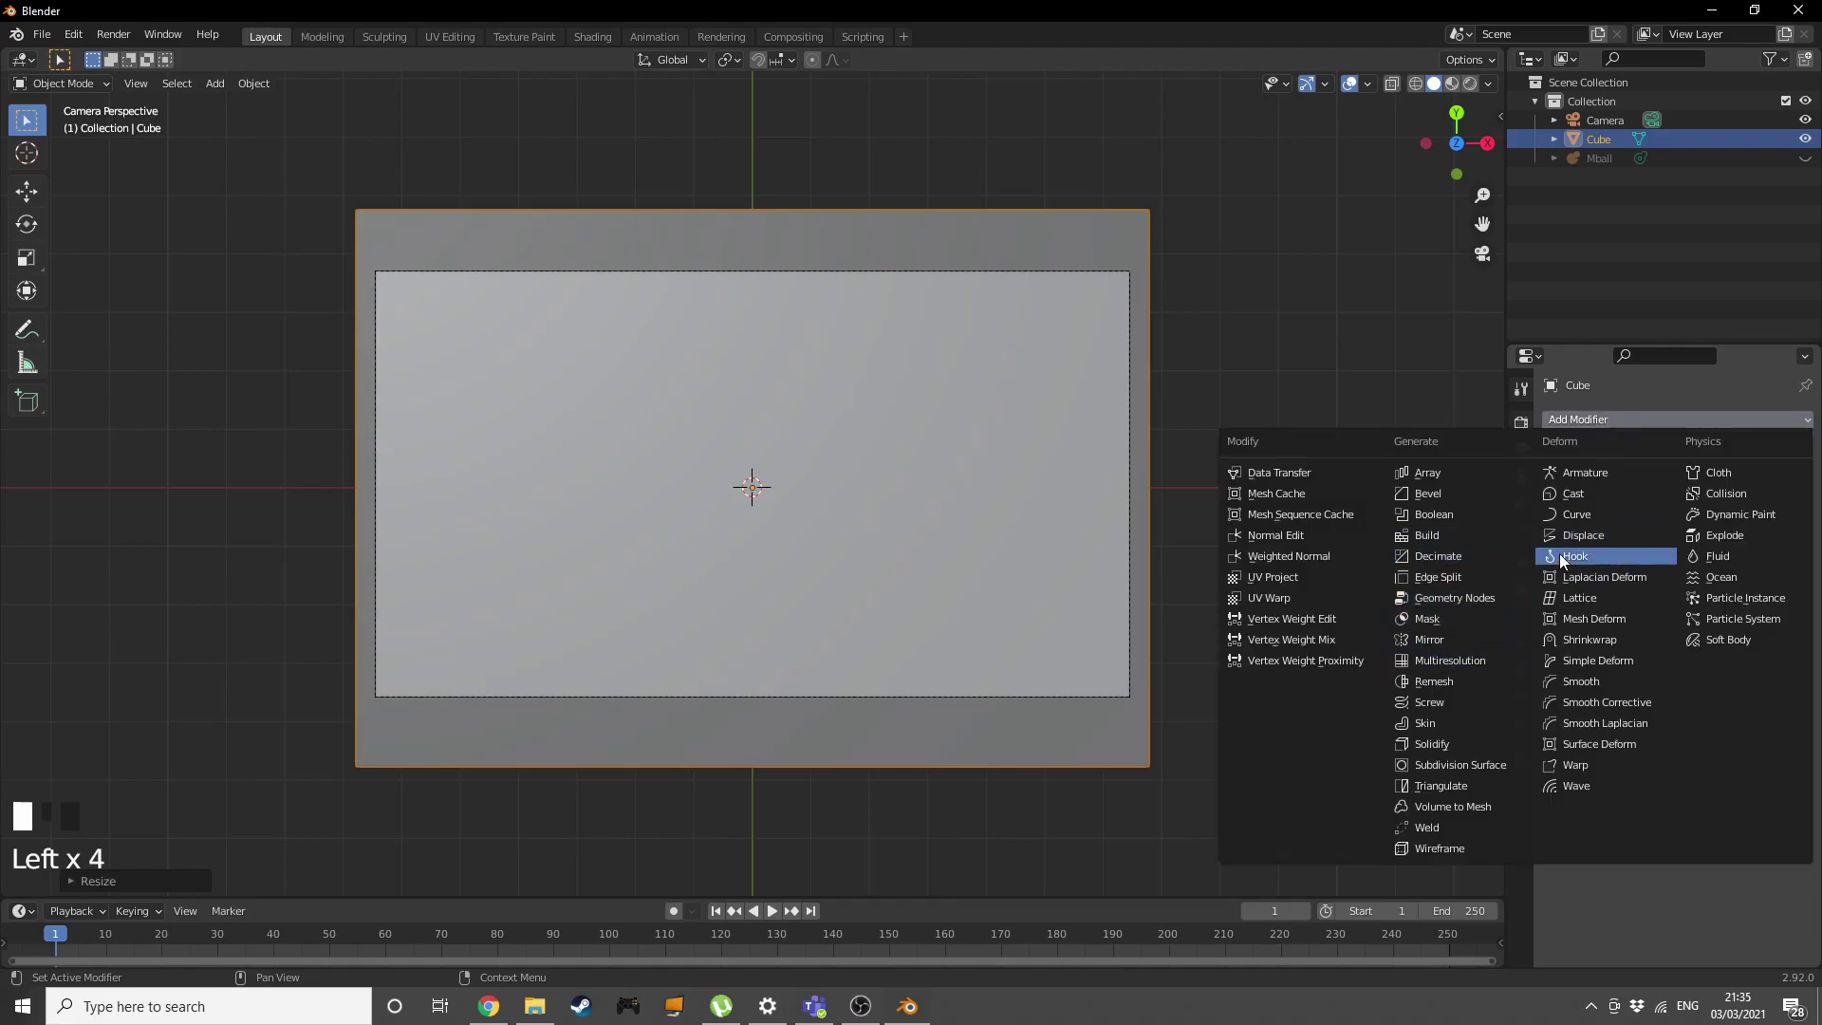
click(1461, 767)
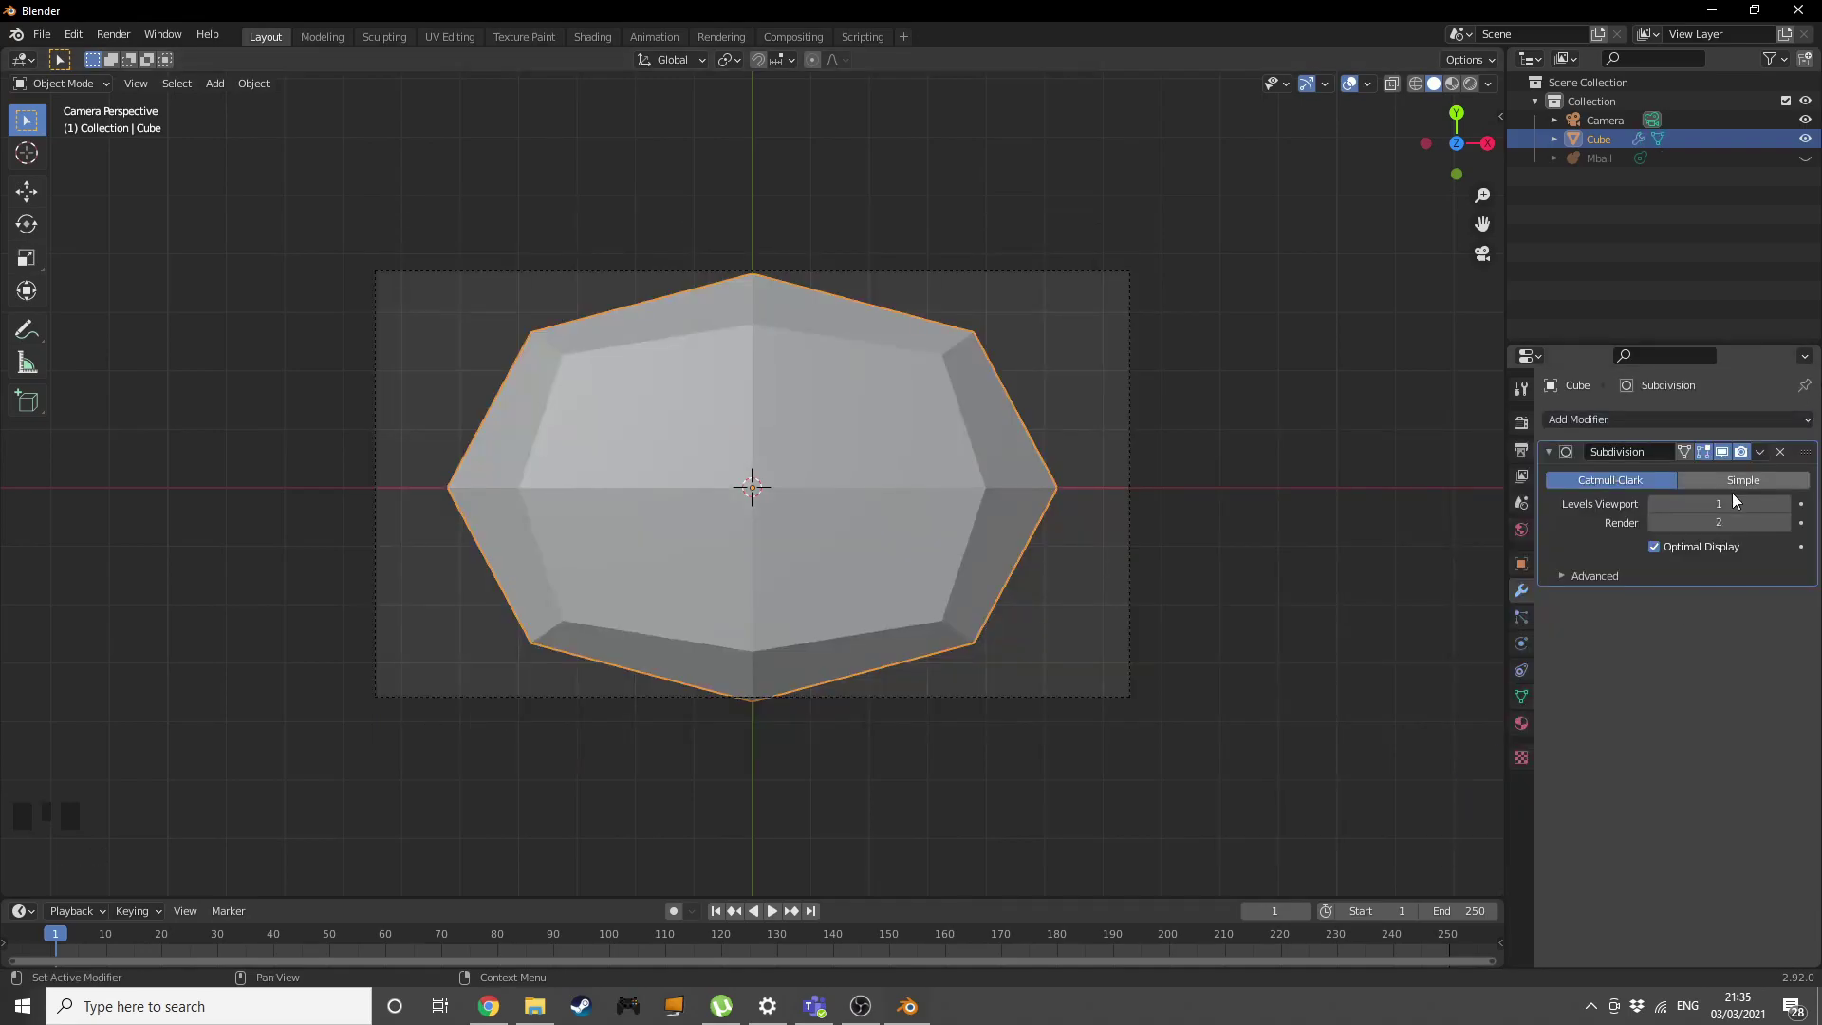
click(1784, 503)
click(1785, 503)
click(1784, 503)
click(1785, 522)
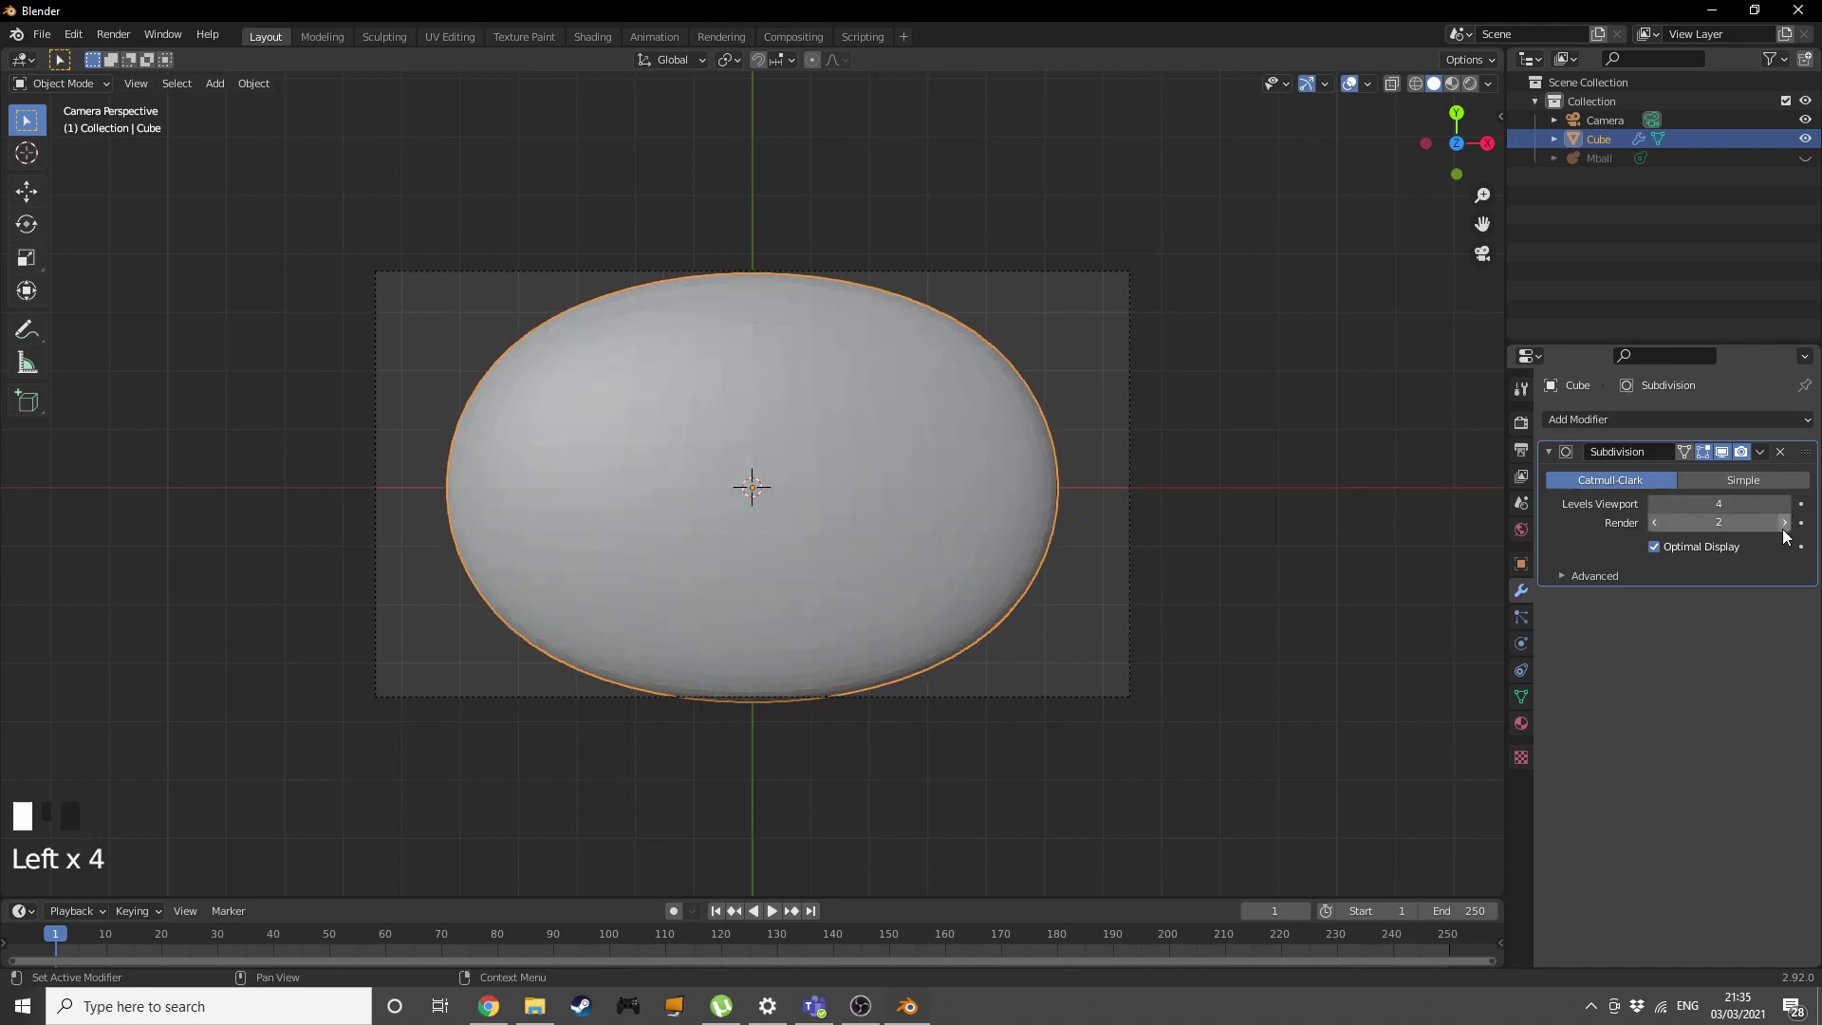
click(1784, 522)
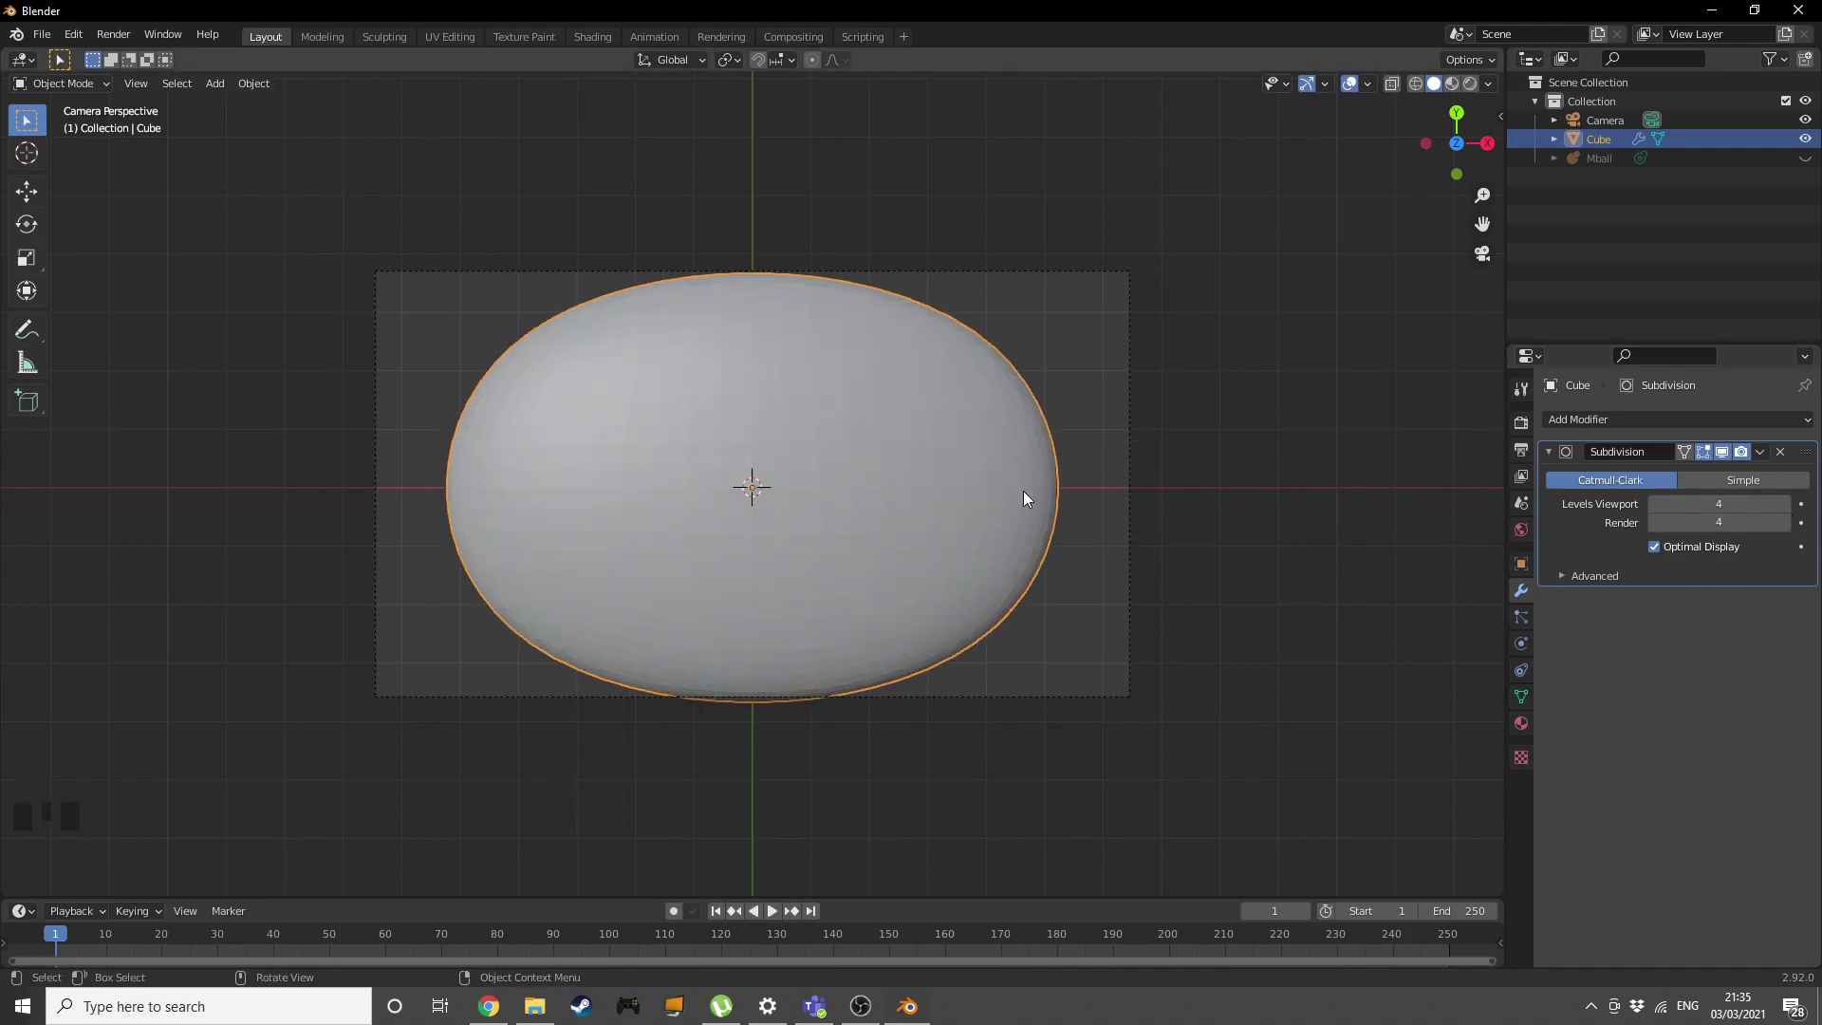
Enlarge the smoothed cube with its height fixed into a wide disc, and unhide the metaball.
key(s)
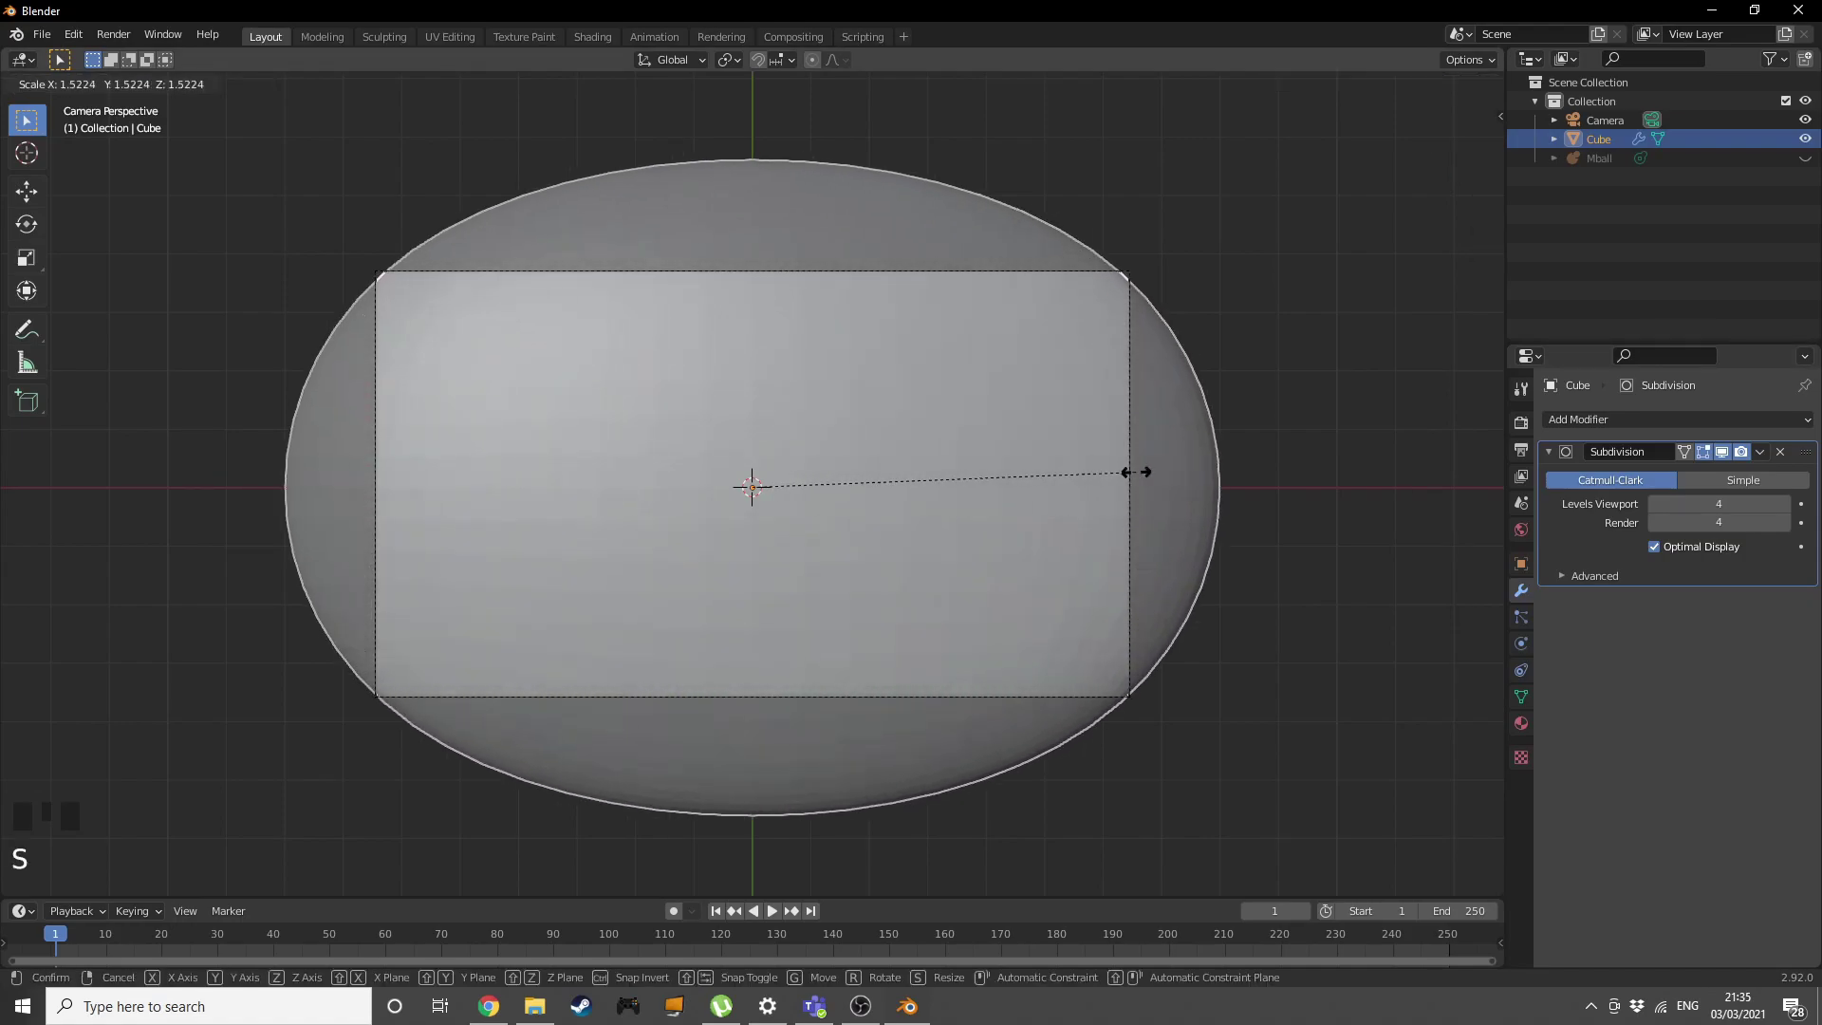
key(shift+z)
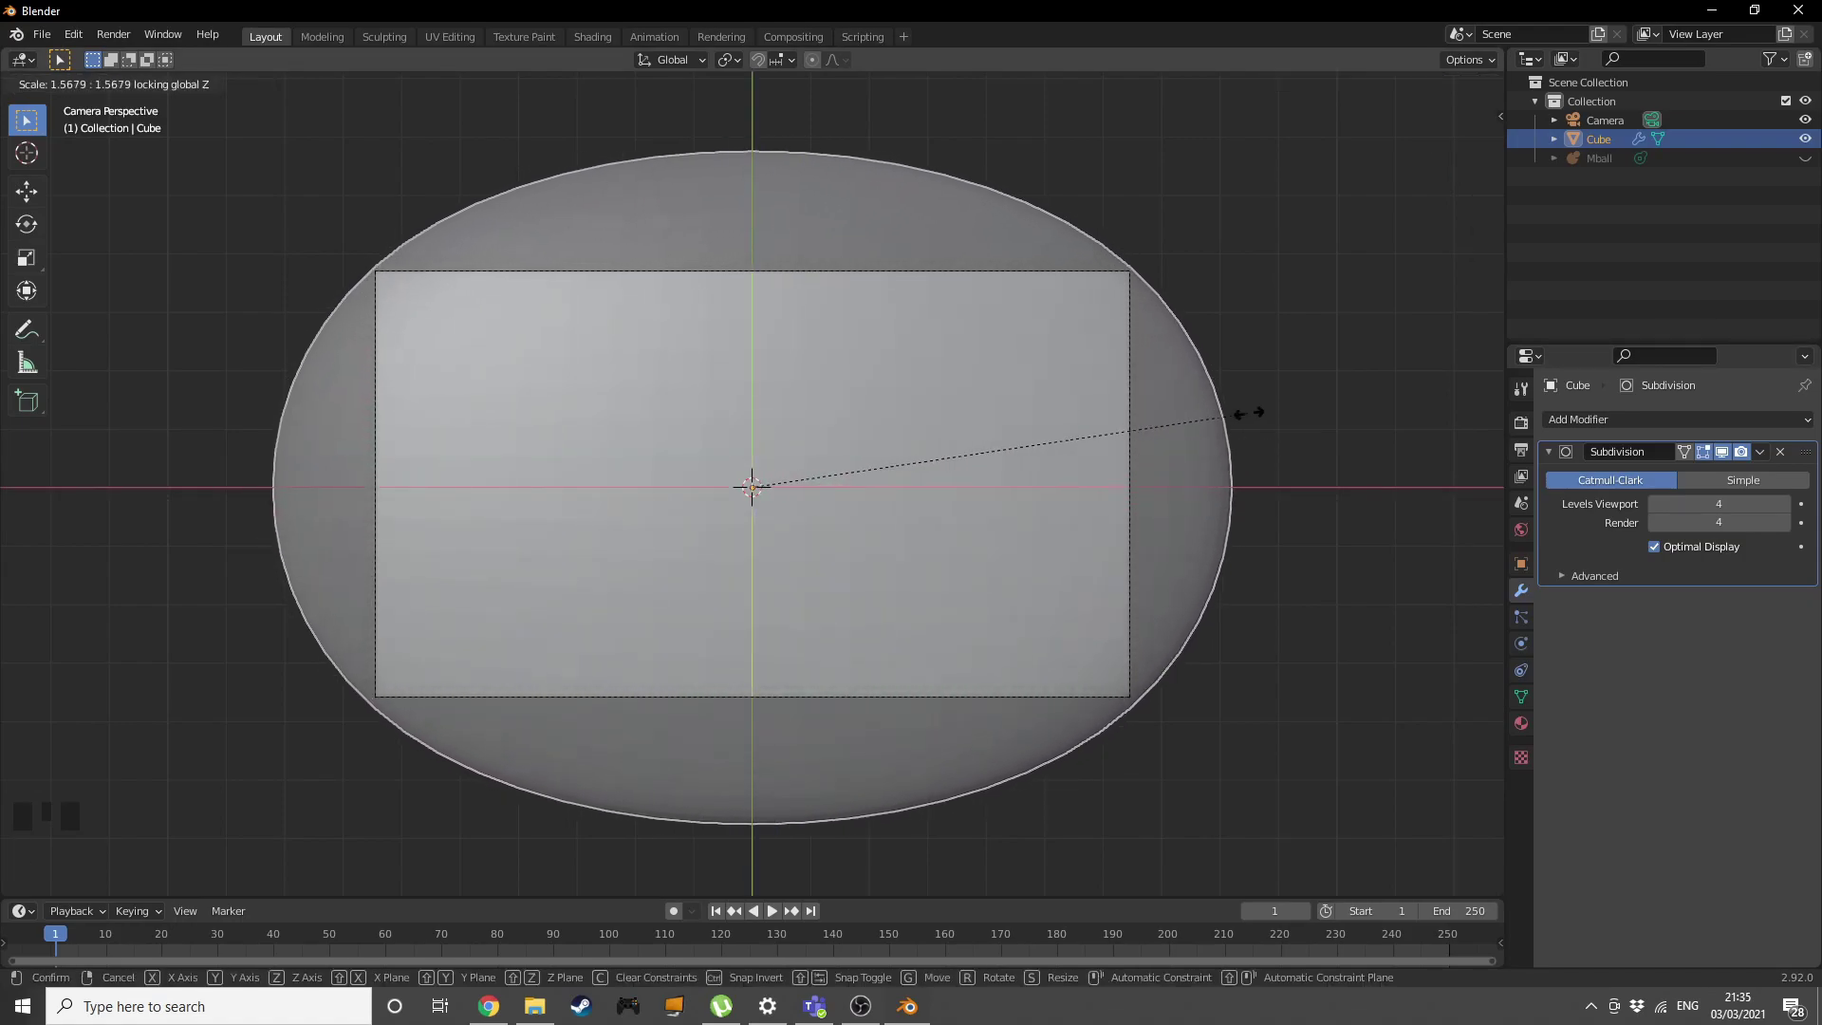
click(1253, 413)
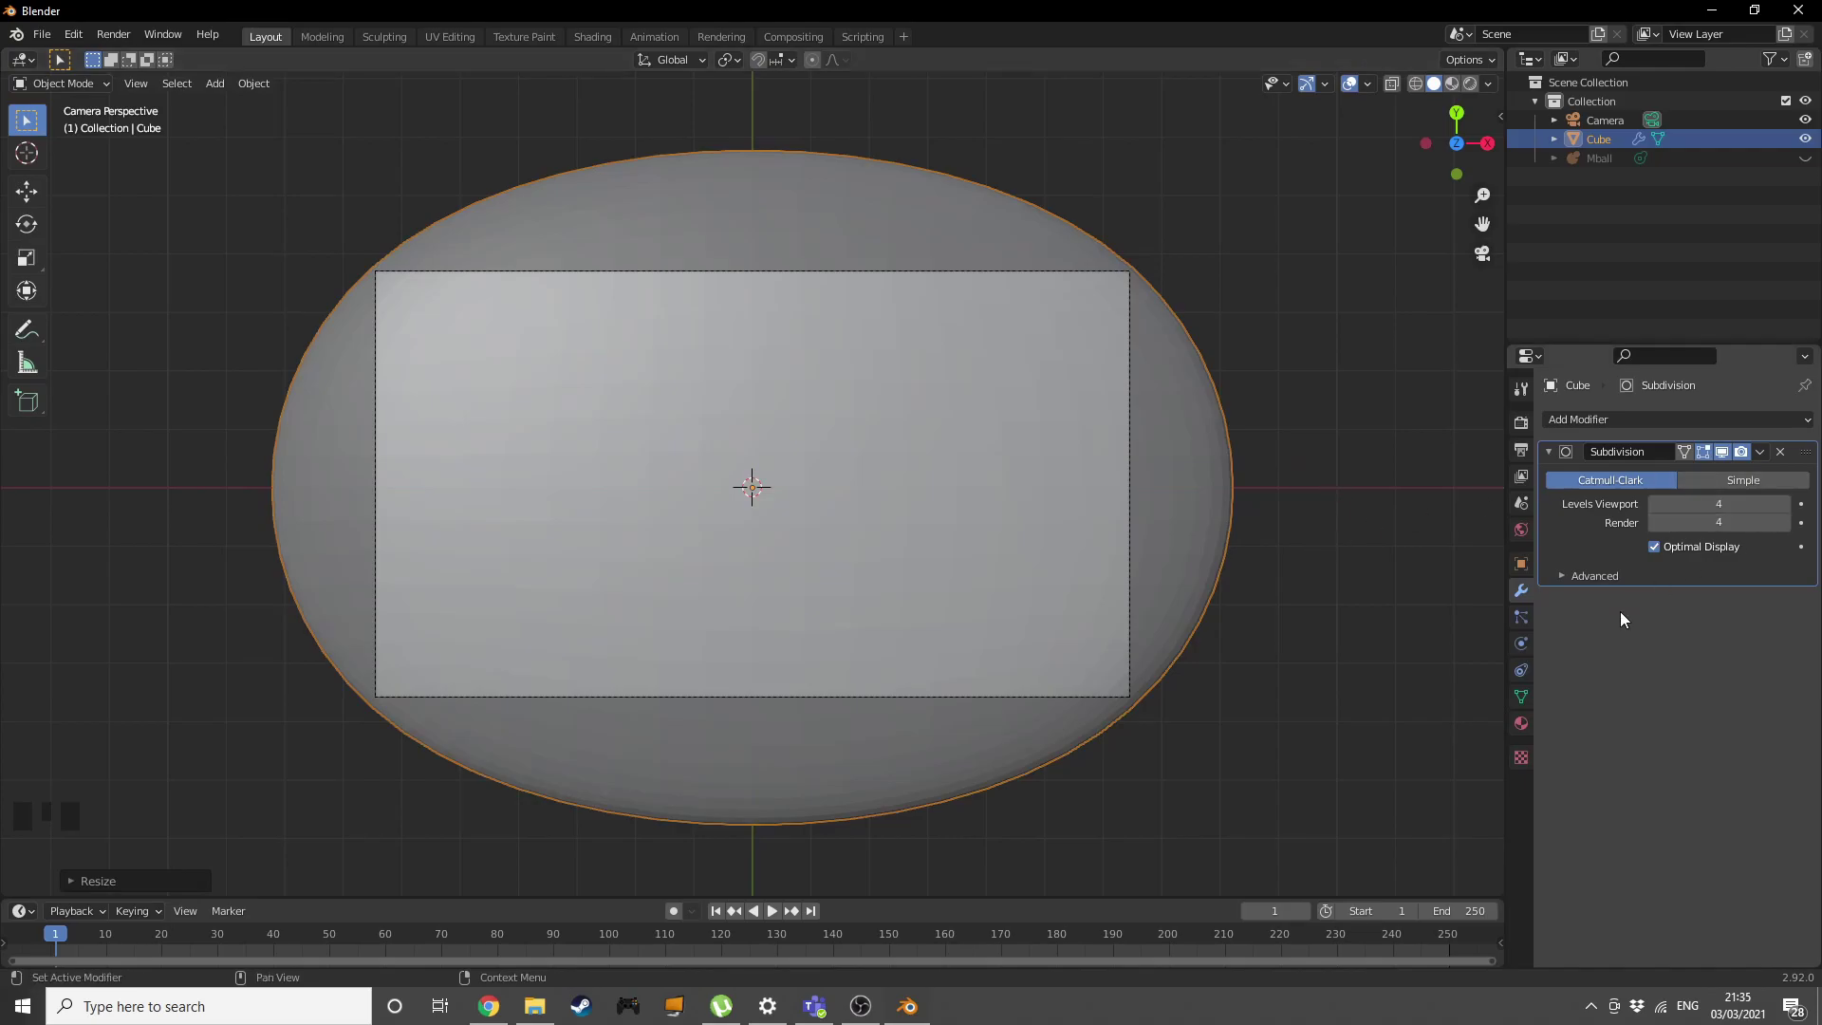
middle_drag(1462, 456, 1189, 498)
click(1807, 158)
Add a Displace modifier to the disc with a new Clouds texture.
click(1072, 534)
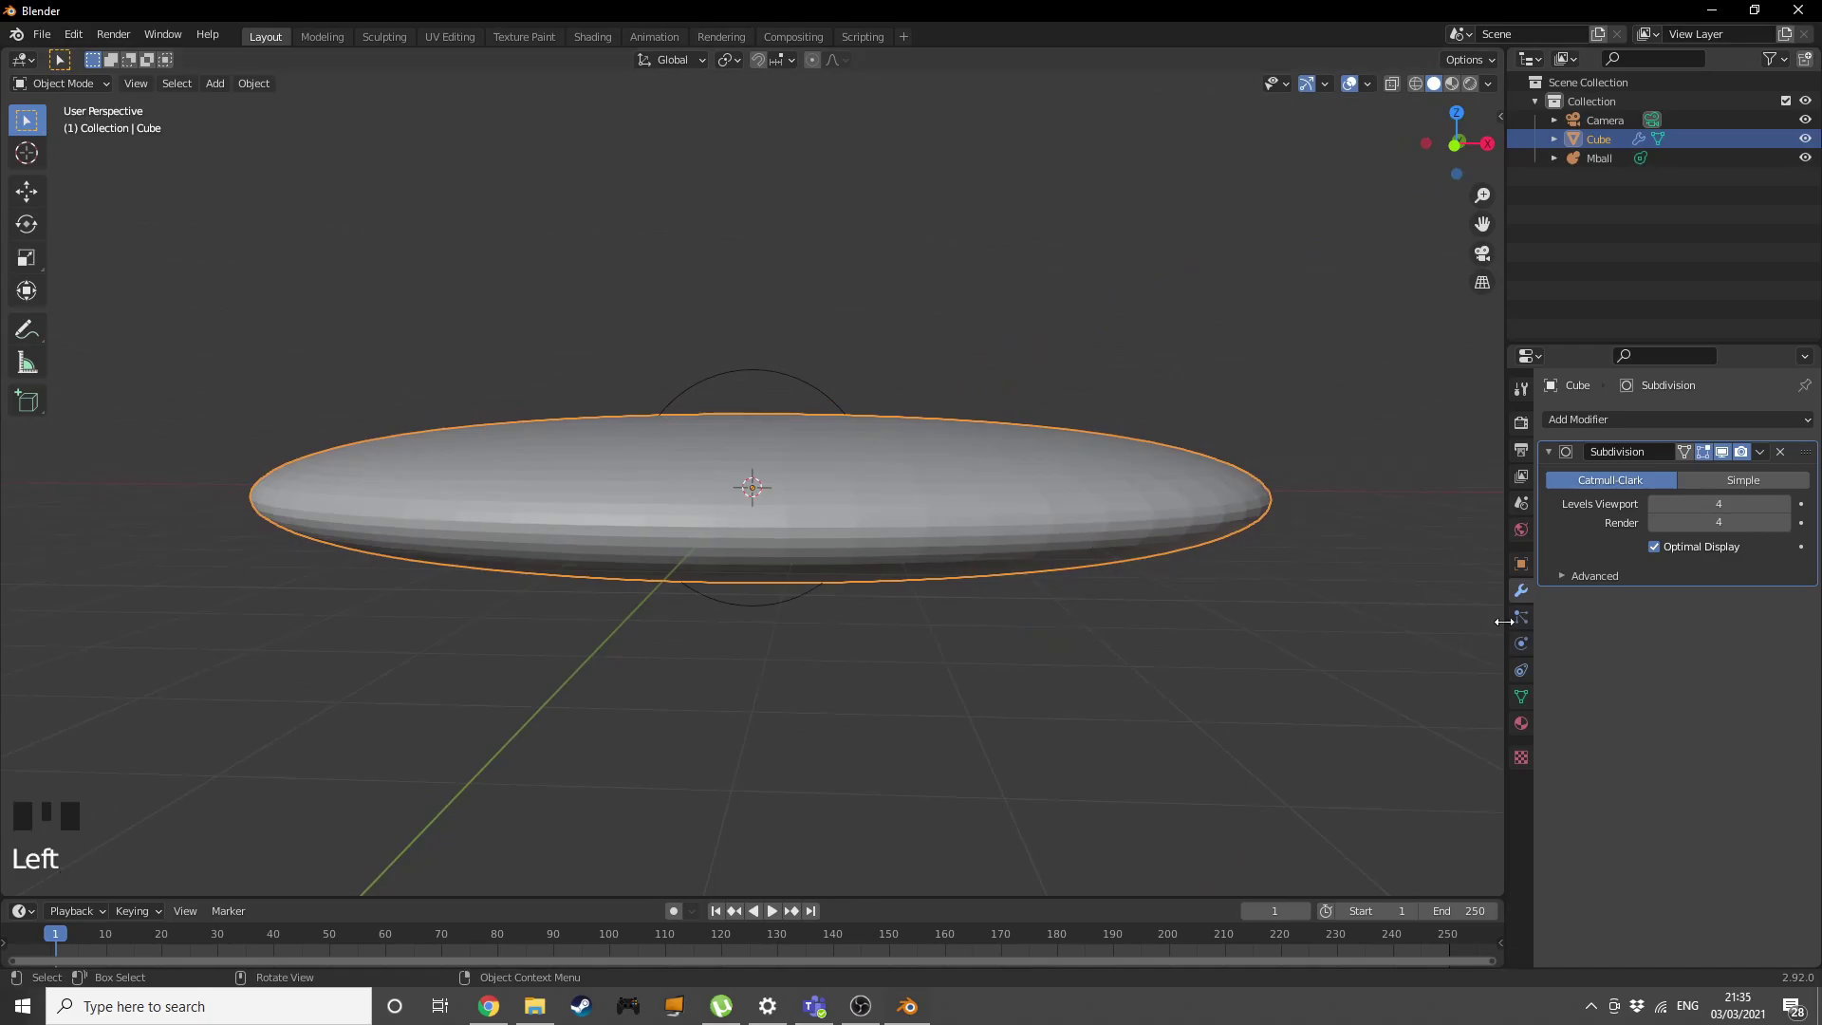
click(1602, 420)
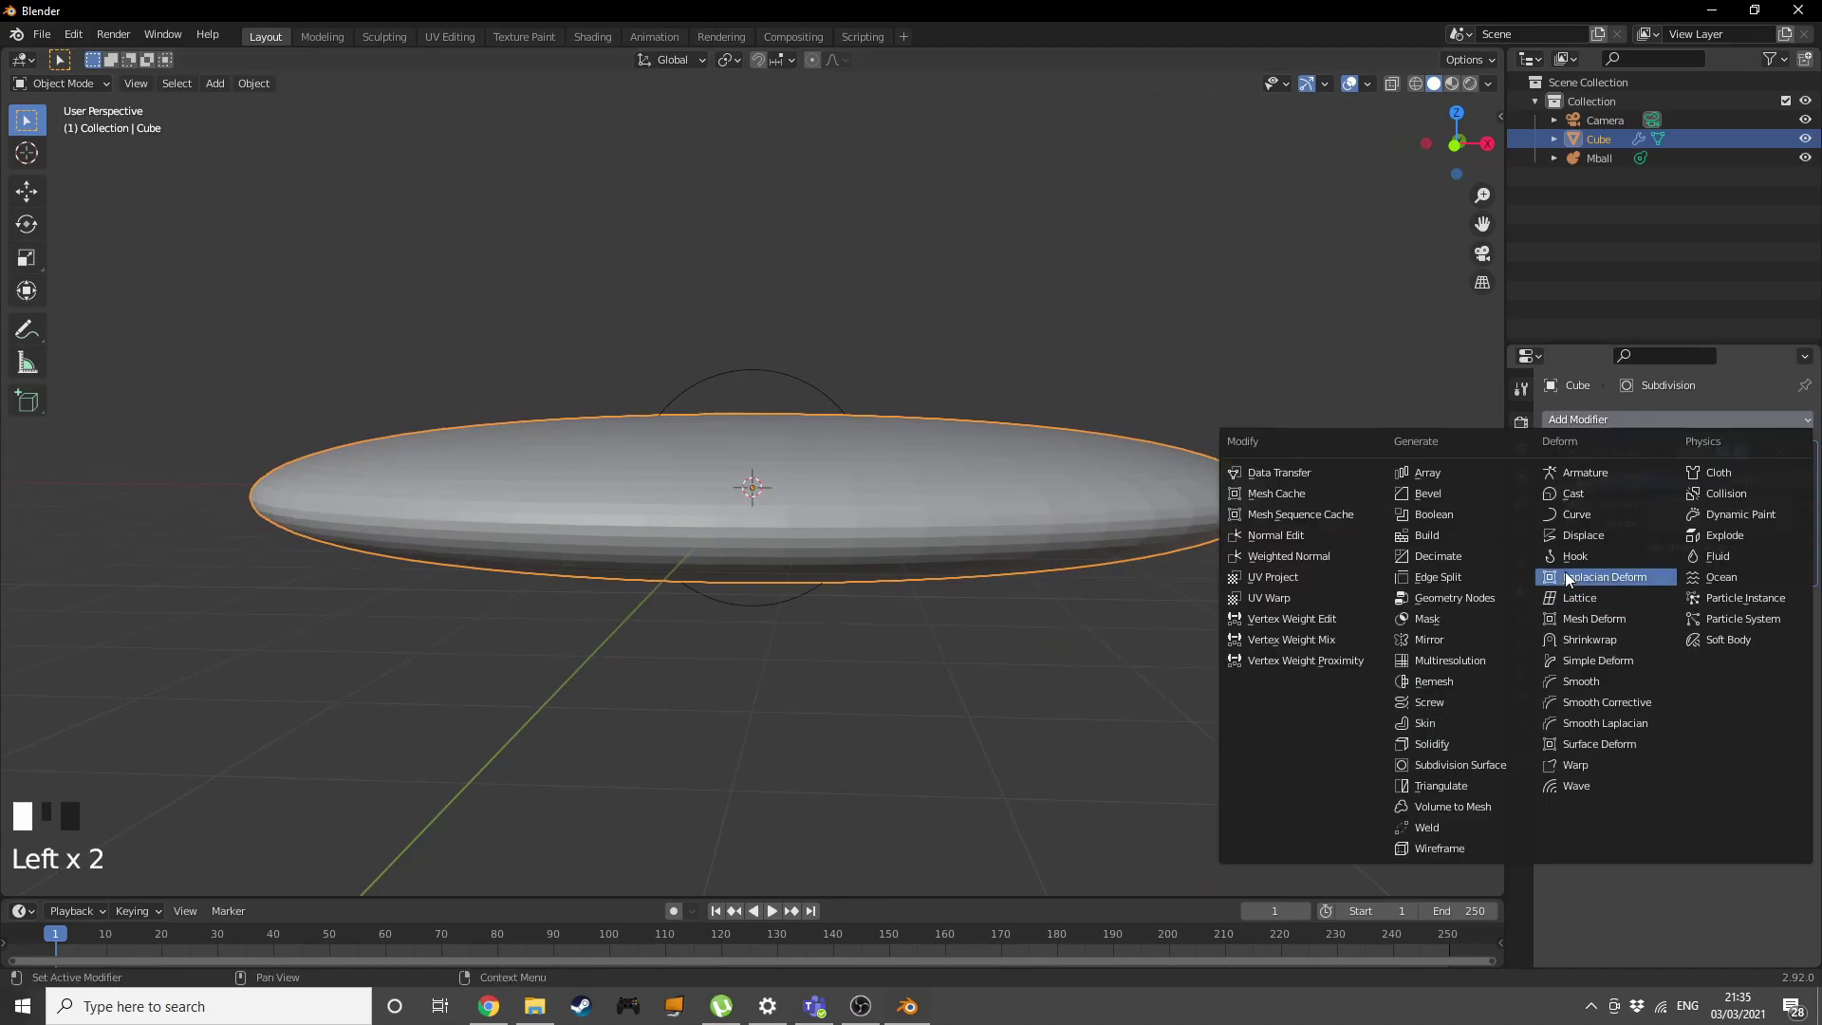
click(1567, 537)
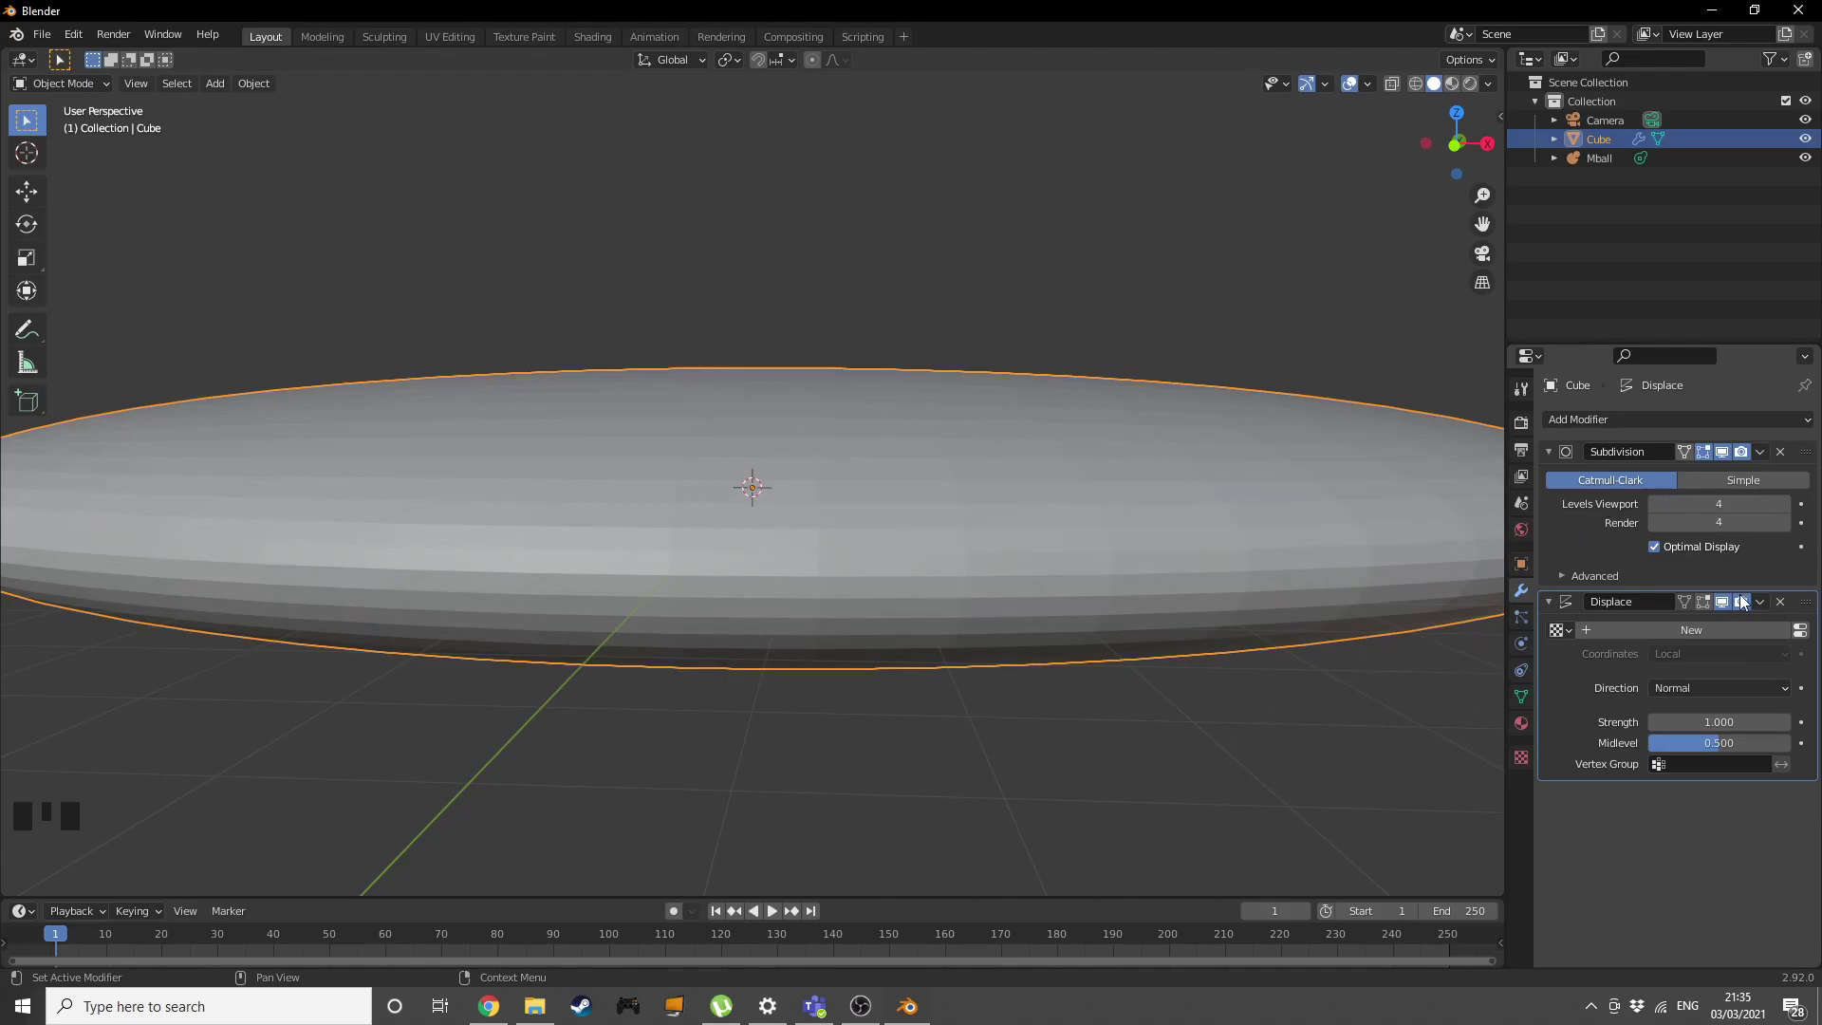
click(1741, 627)
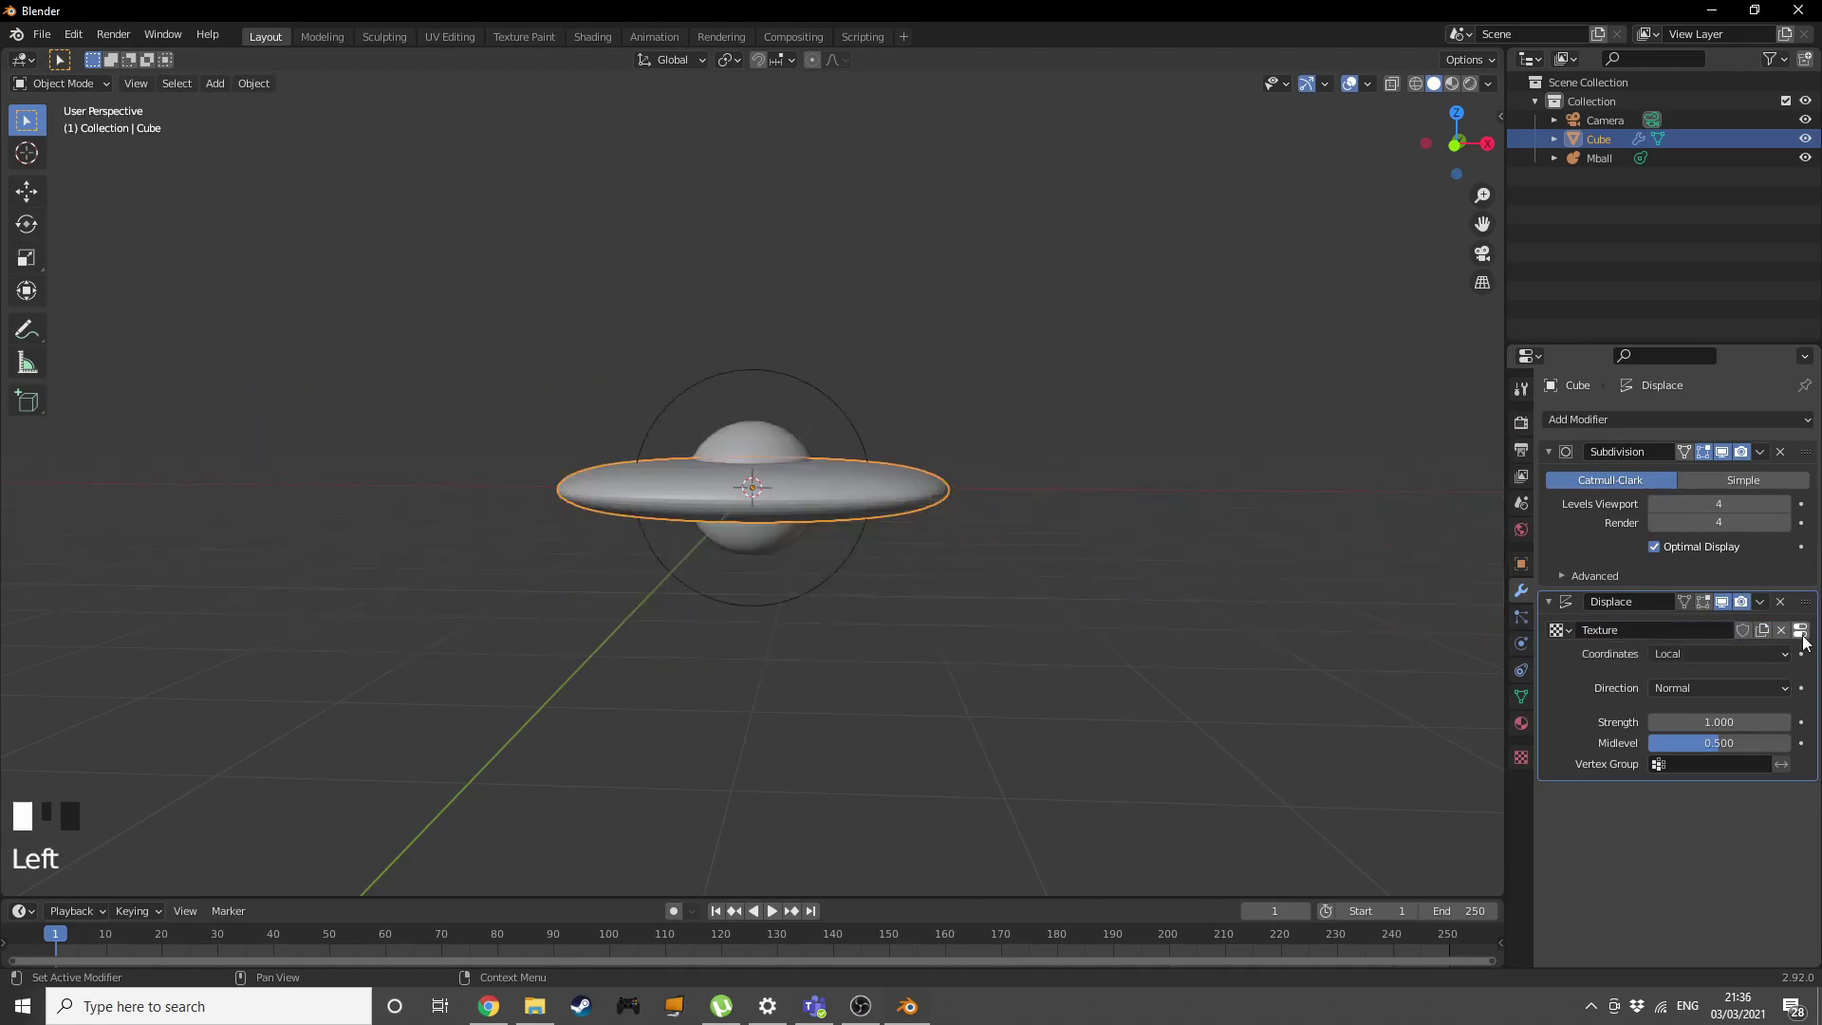
click(1801, 631)
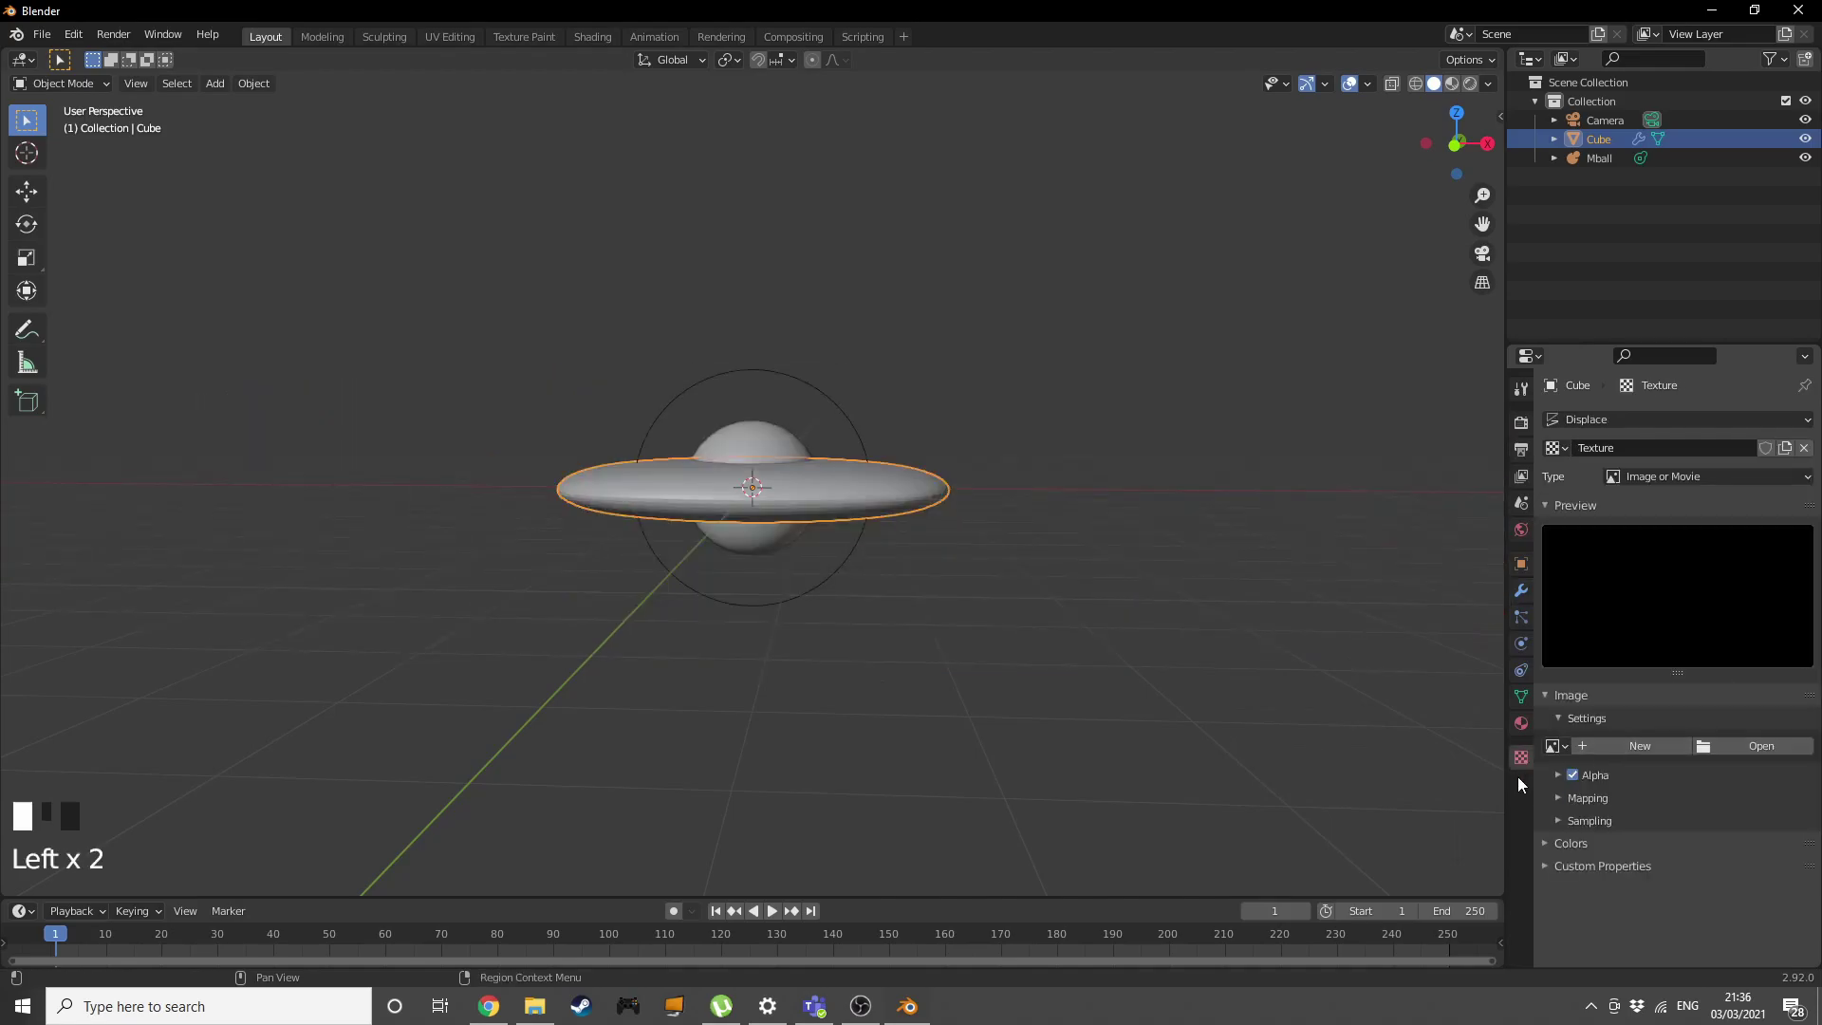
click(1647, 476)
click(1659, 543)
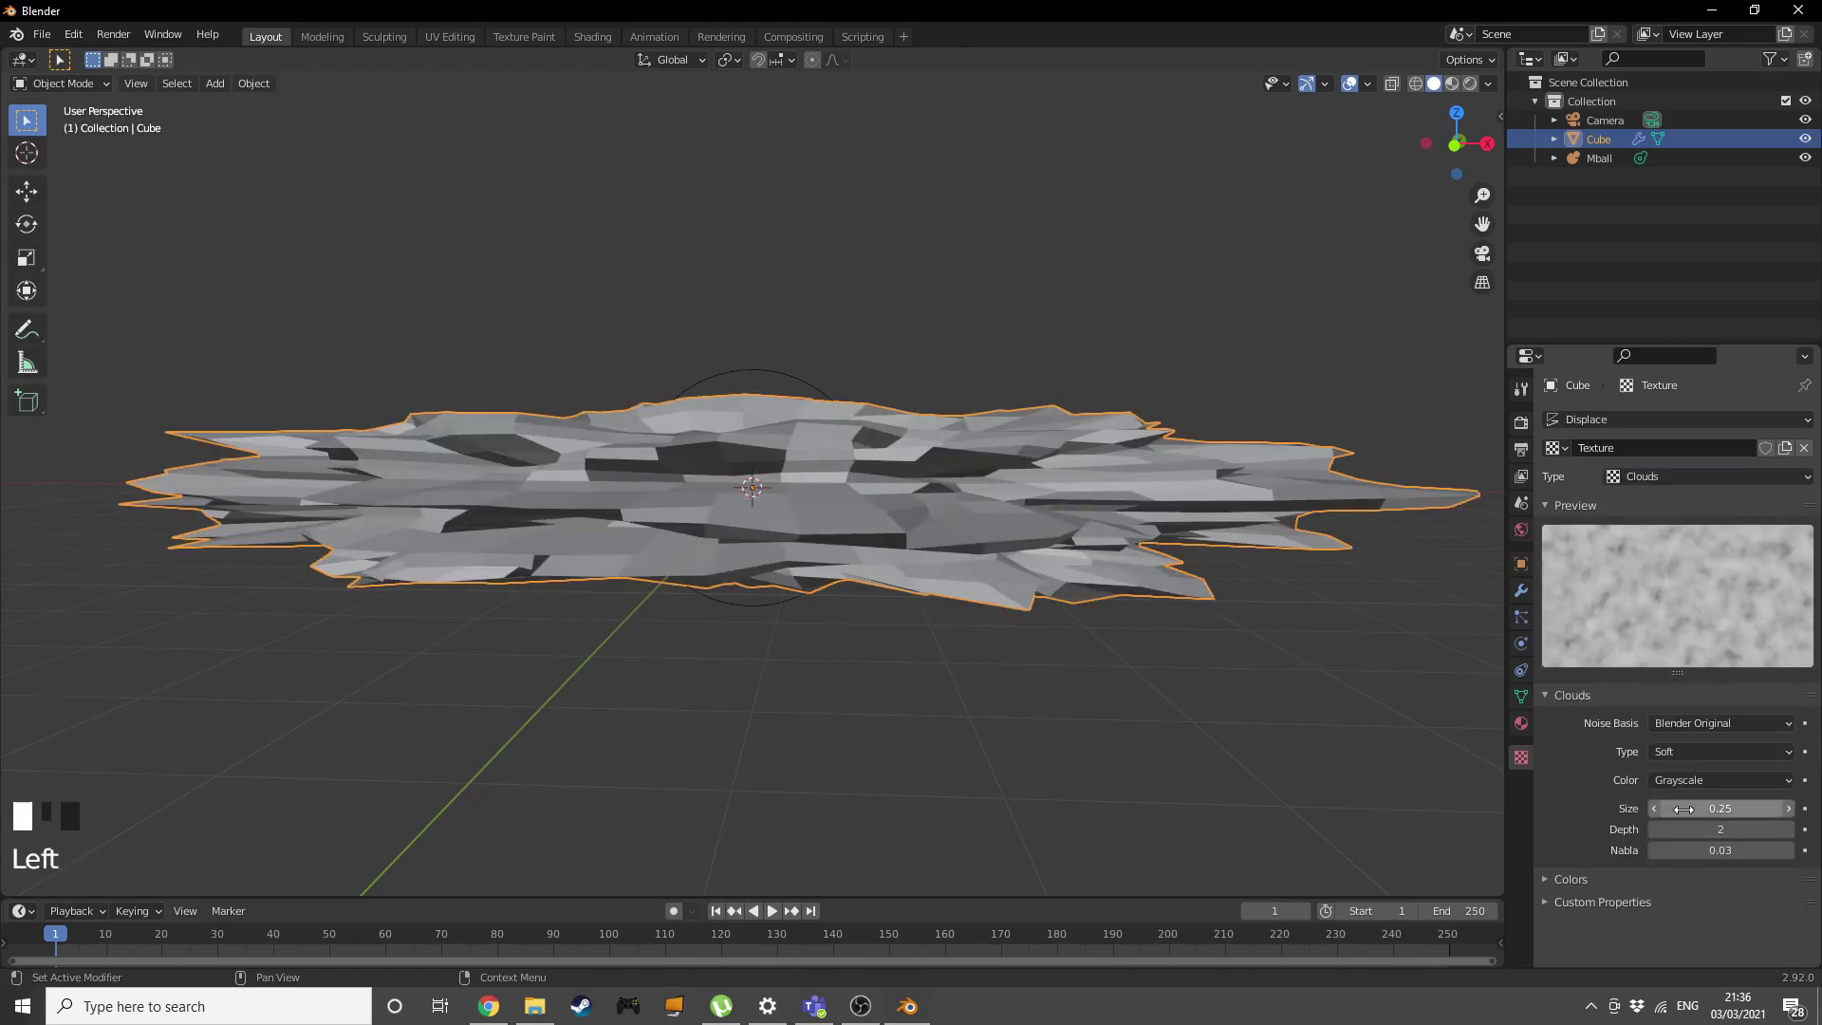
Set the Clouds size to 0.79 and depth to 1, and apply the disc's scale.
drag(1651, 808, 1708, 808)
middle_drag(1035, 497, 994, 503)
key(ctrl+a)
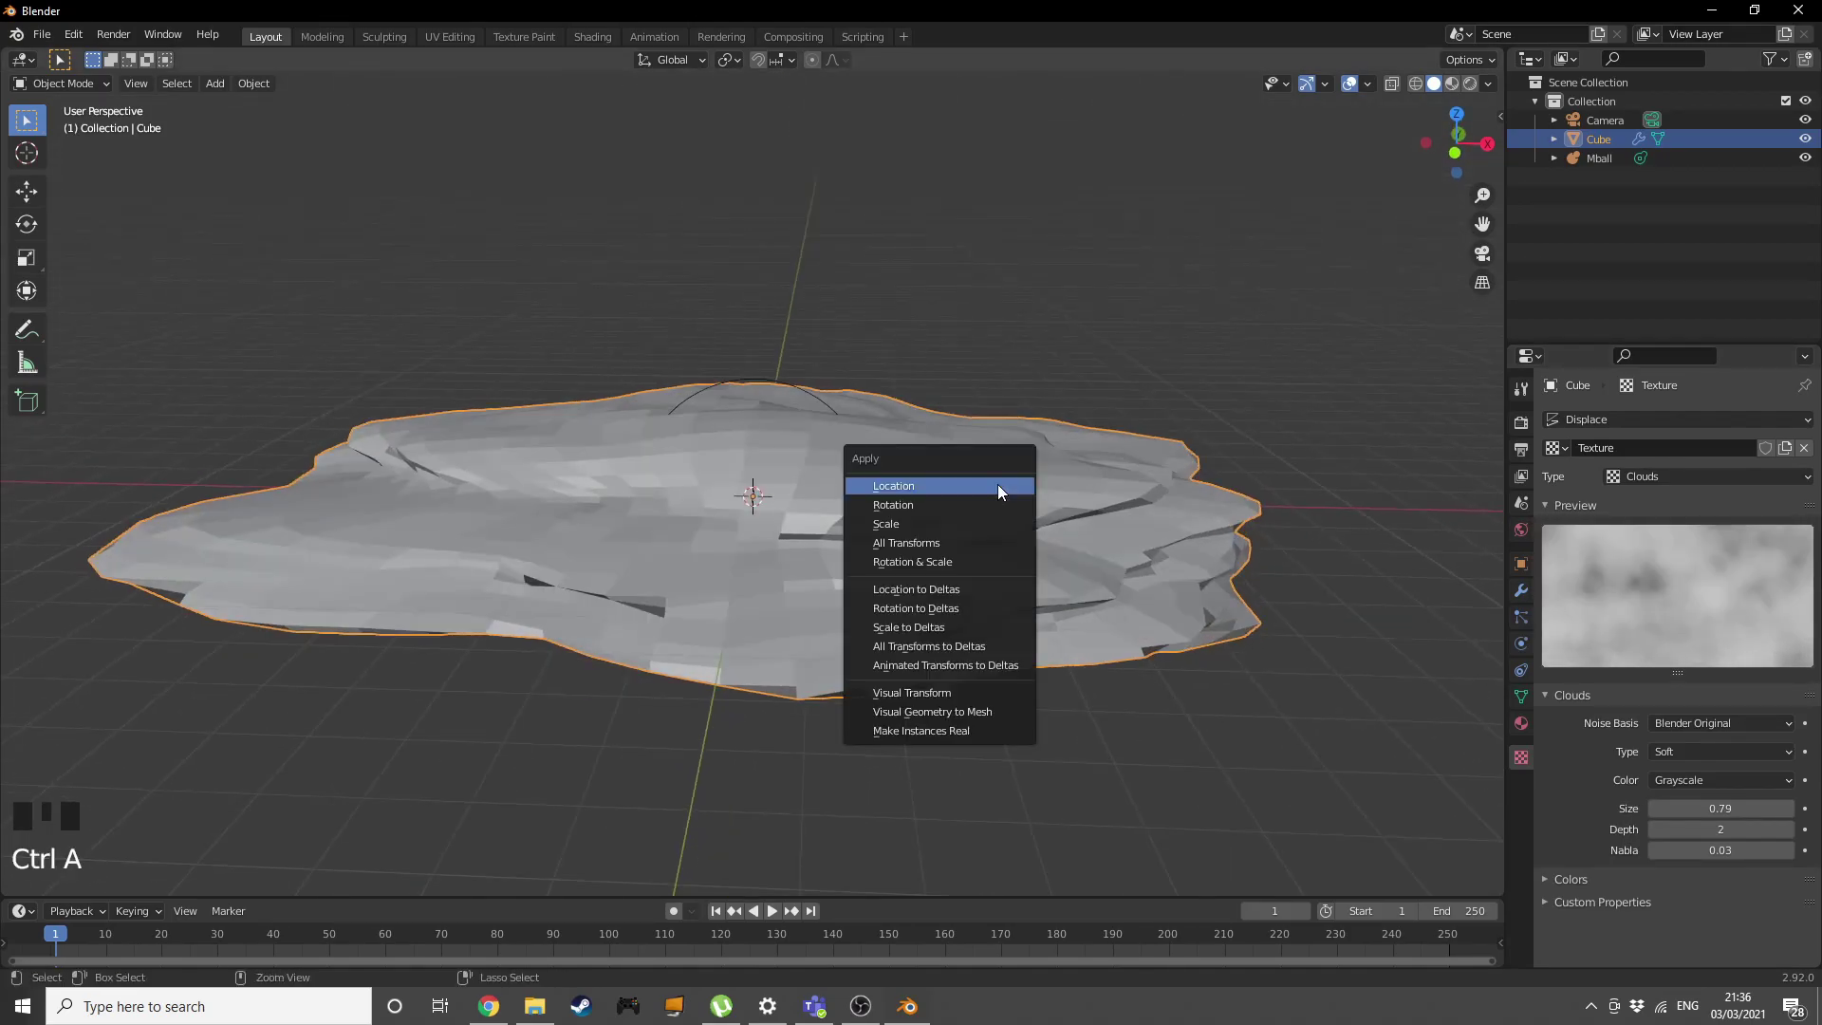
click(977, 517)
middle_drag(998, 480, 1101, 555)
click(1659, 829)
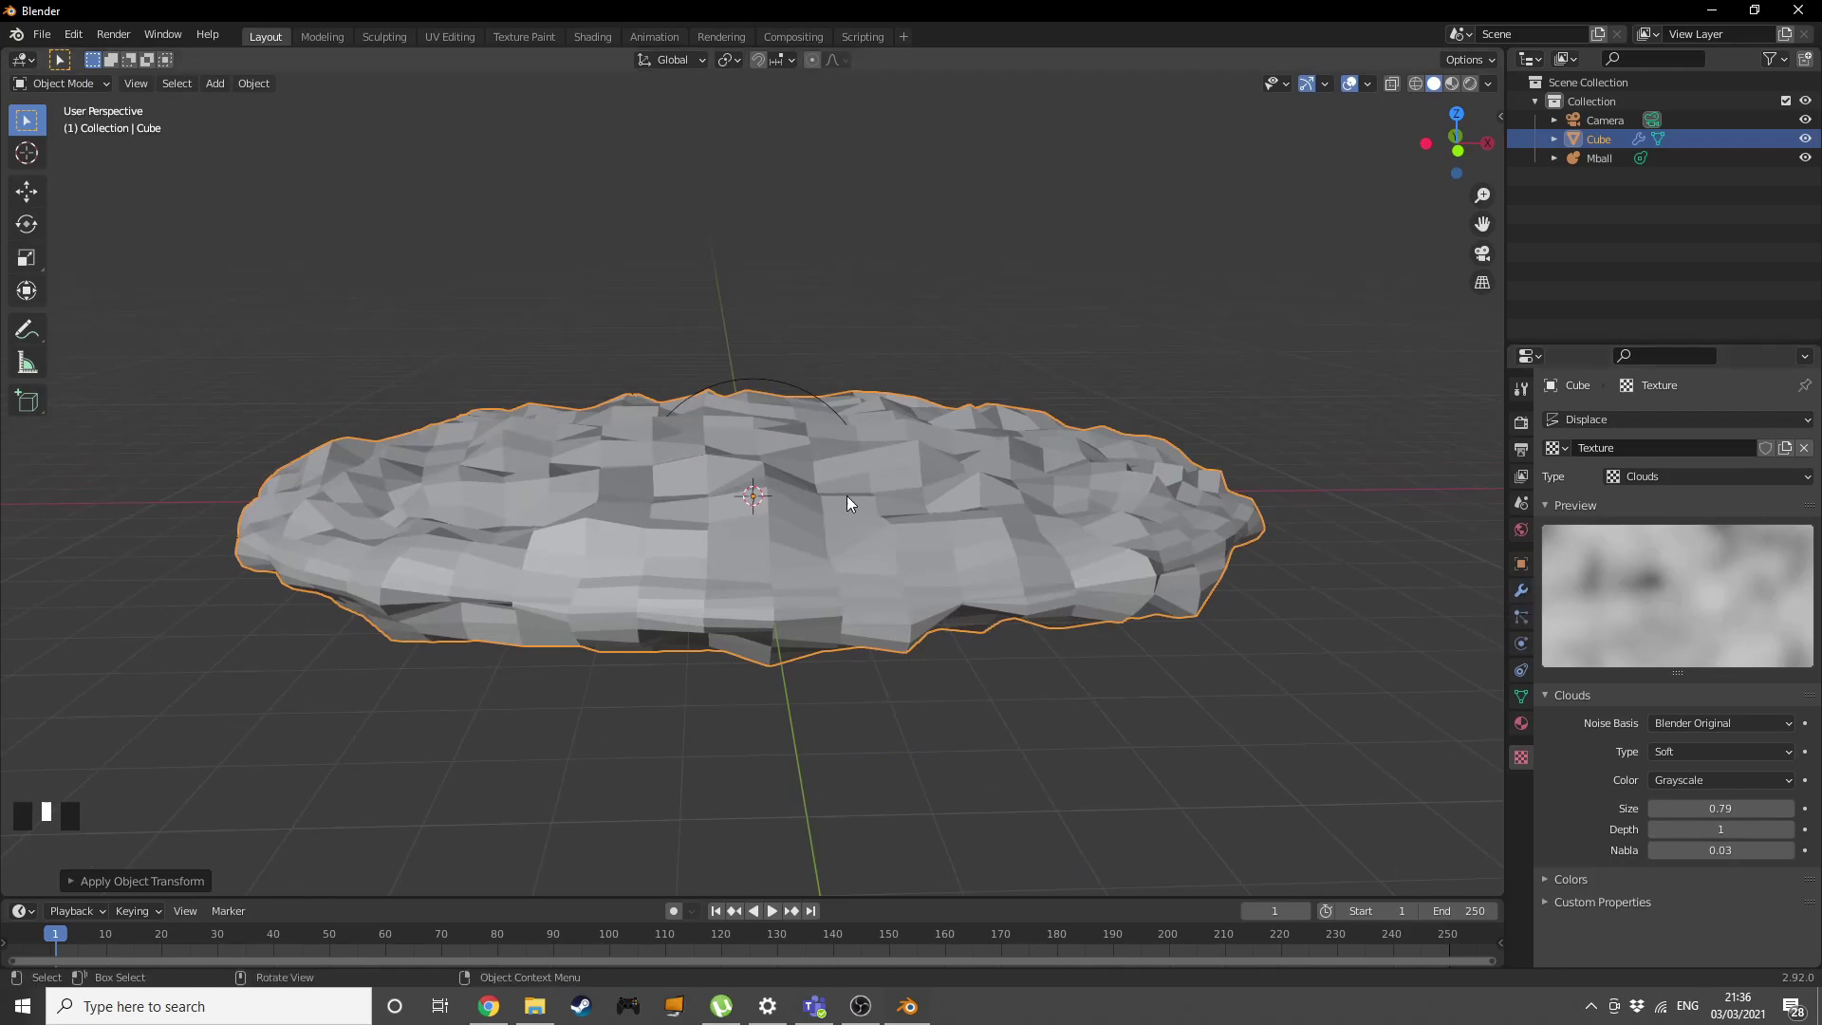
Hide the disc and metaball, then add a Bezier circle and shrink it.
click(1805, 139)
click(1805, 159)
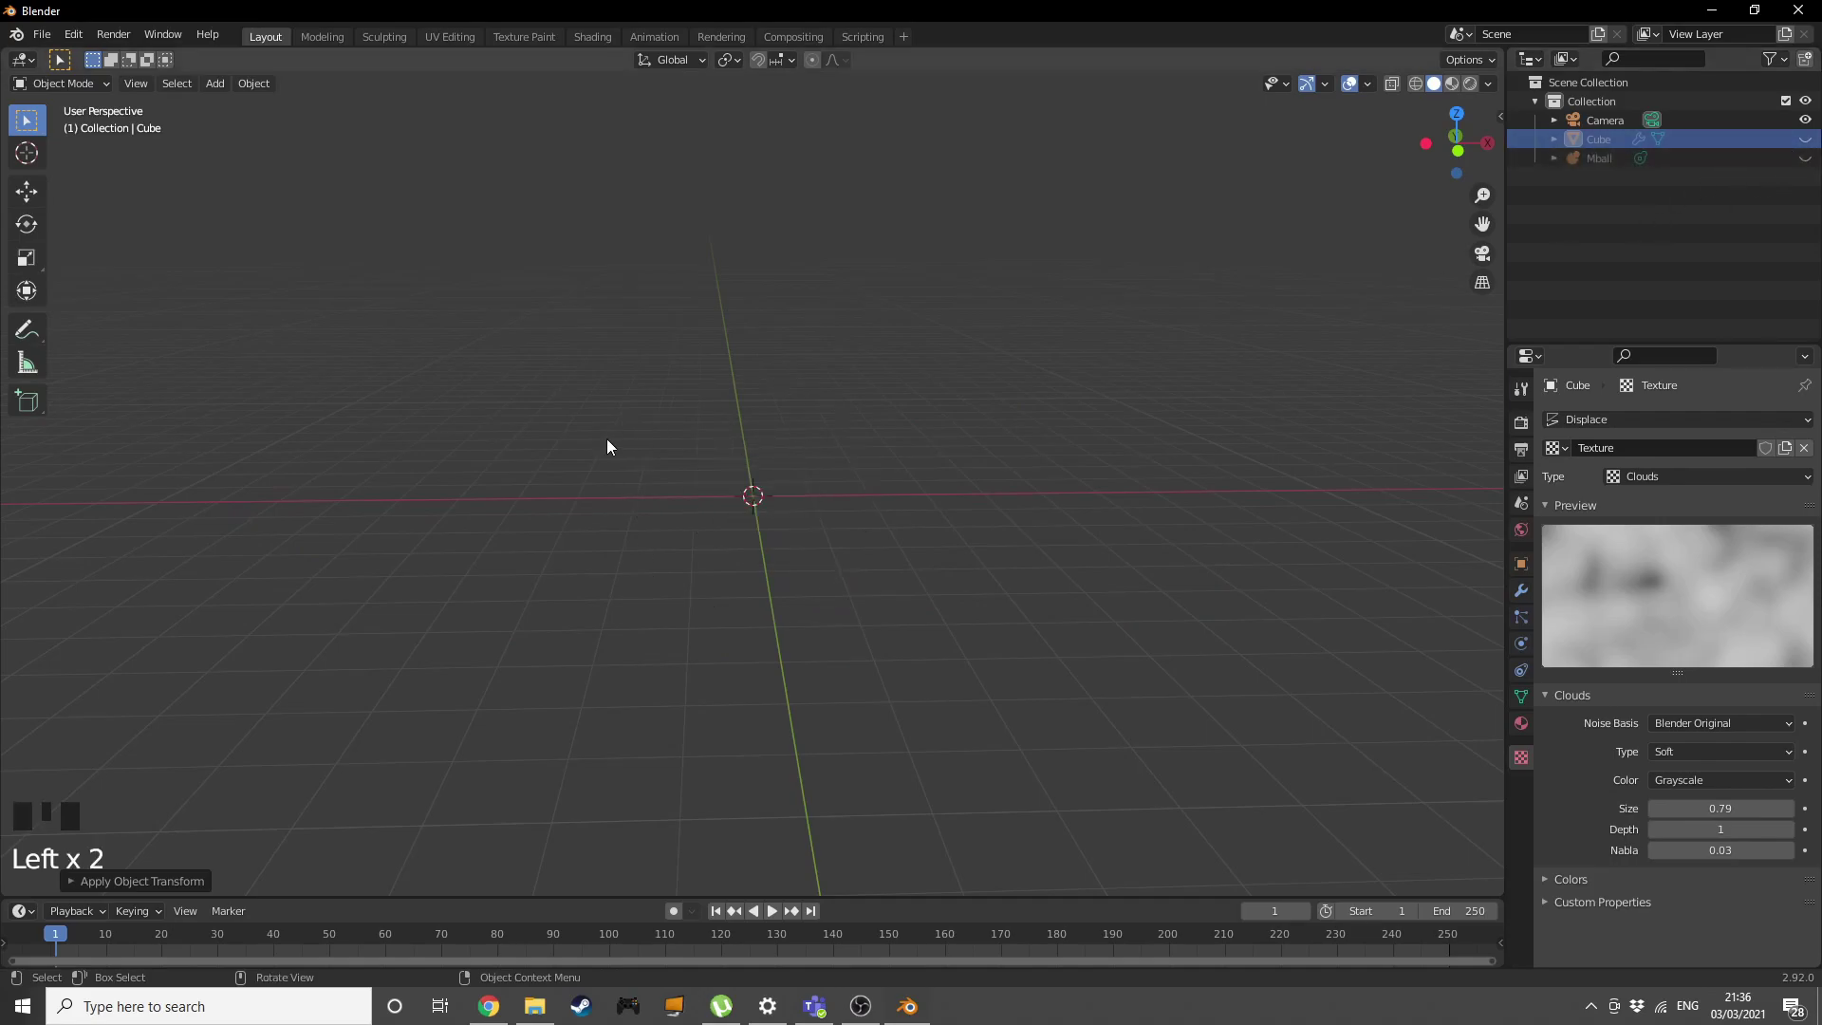
key(shift+a)
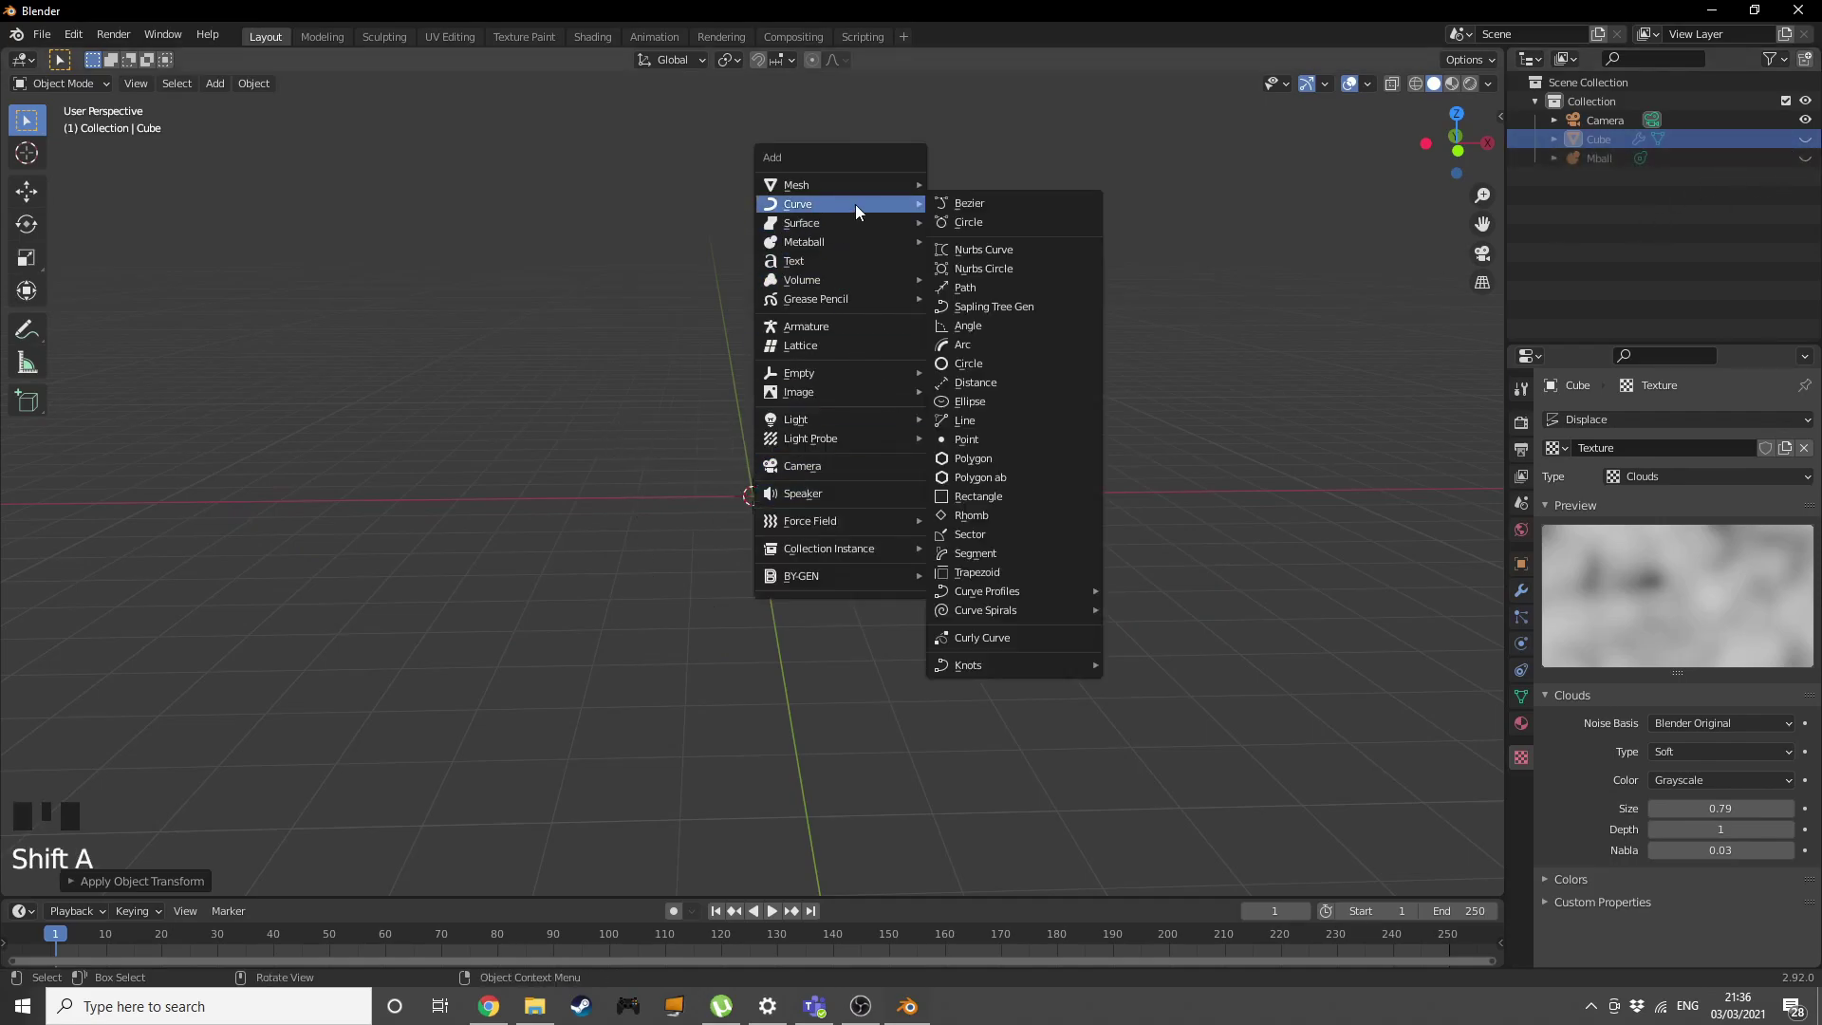
middle_click(949, 221)
key(s)
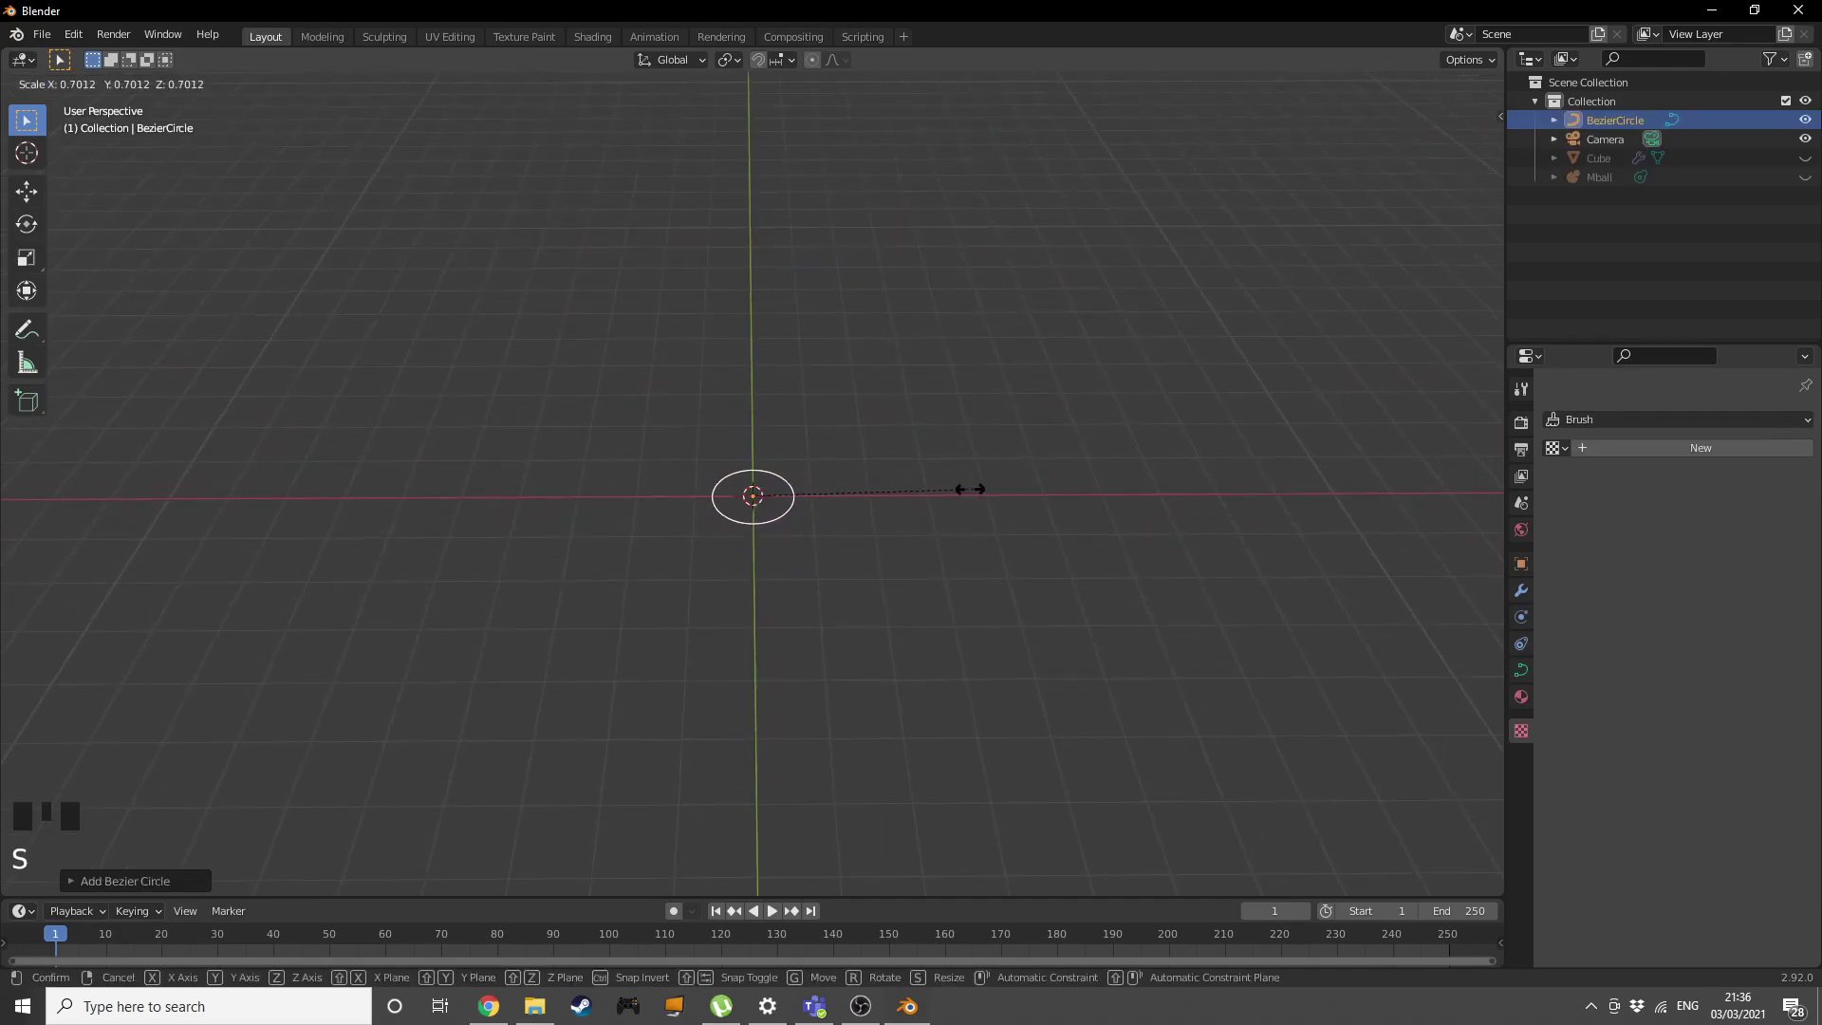
click(834, 495)
middle_drag(833, 493, 891, 471)
Add an Arrows empty with a Follow Path constraint targeting the BezierCircle.
key(shift+a)
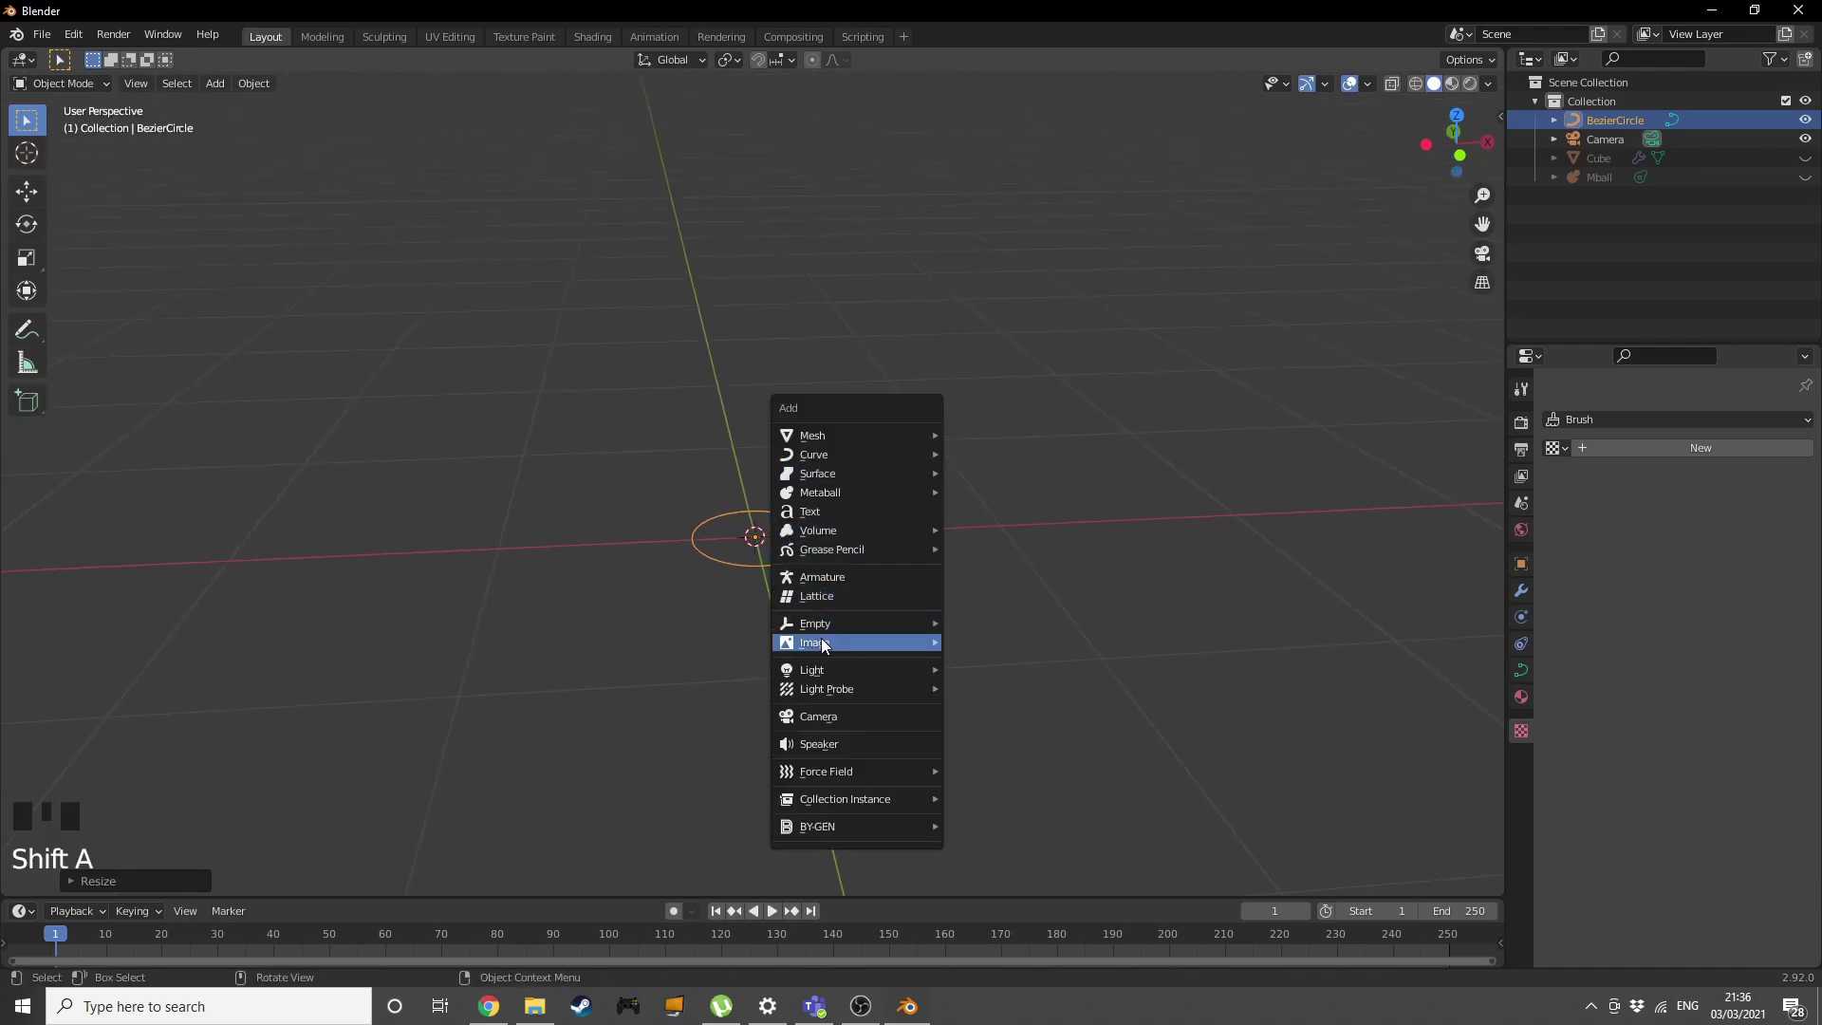
mouse_move(887, 624)
click(978, 642)
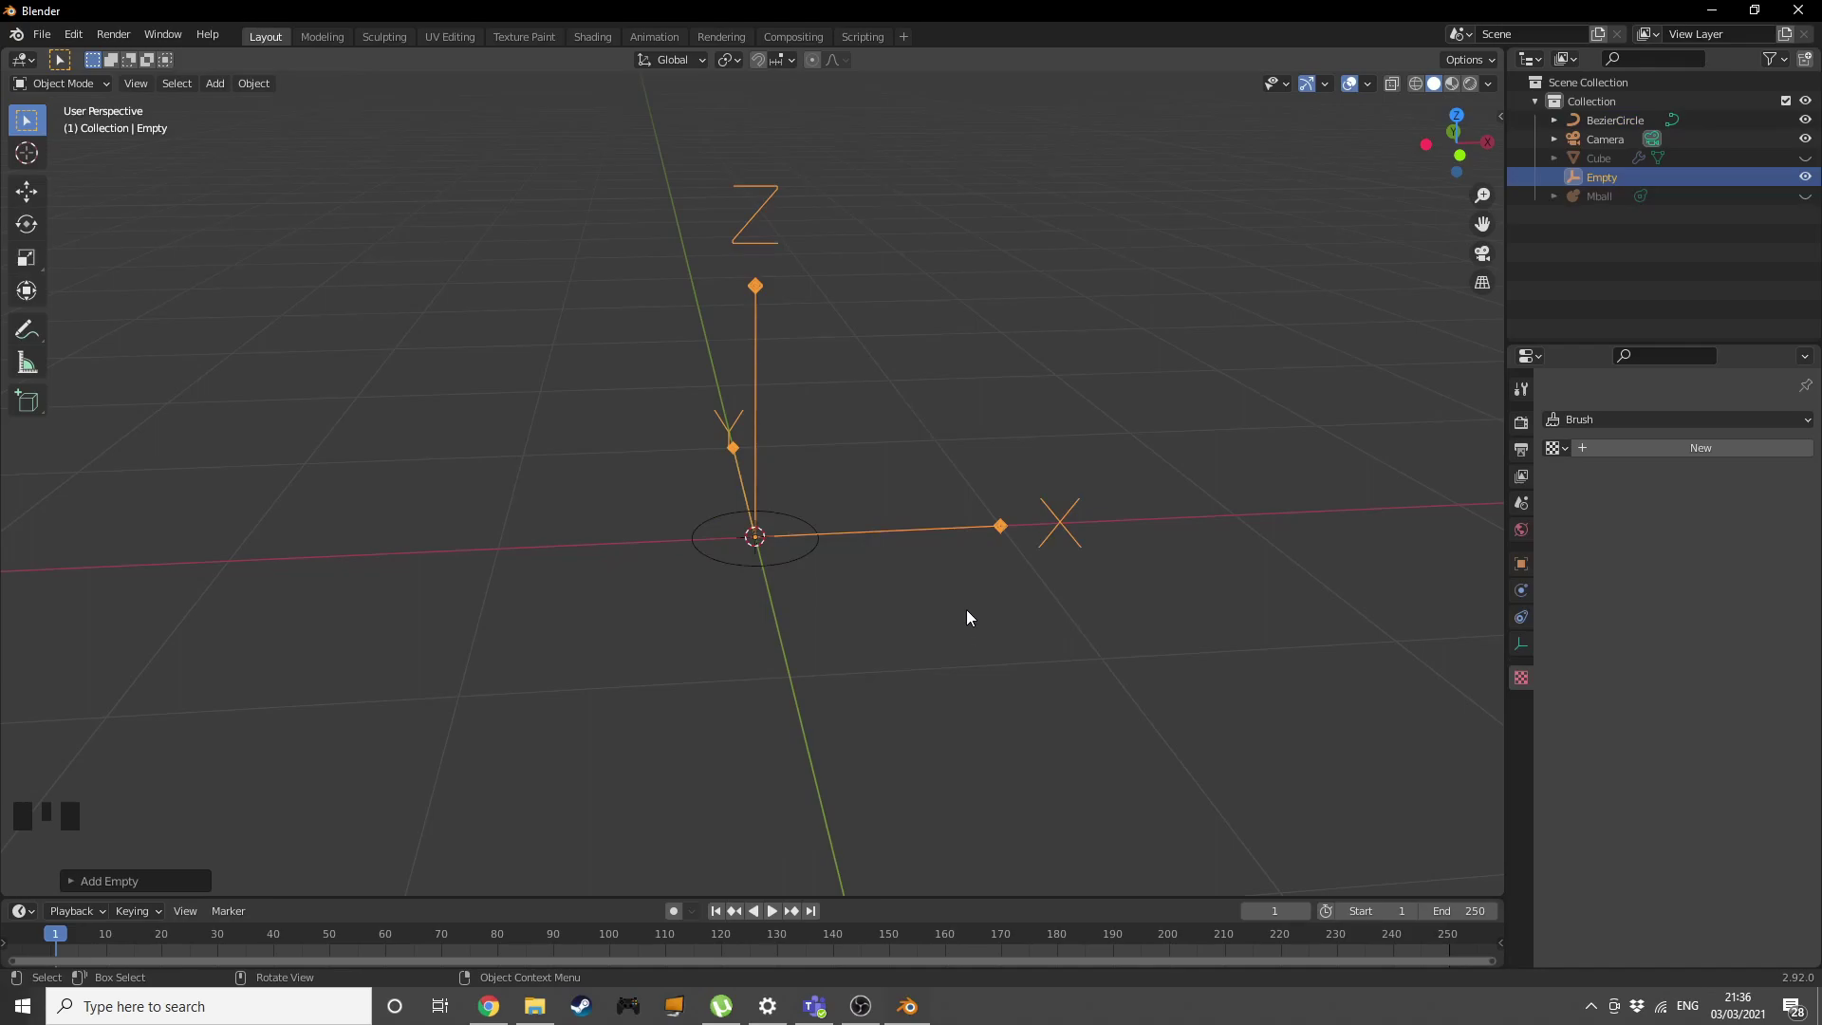
middle_drag(964, 614, 985, 576)
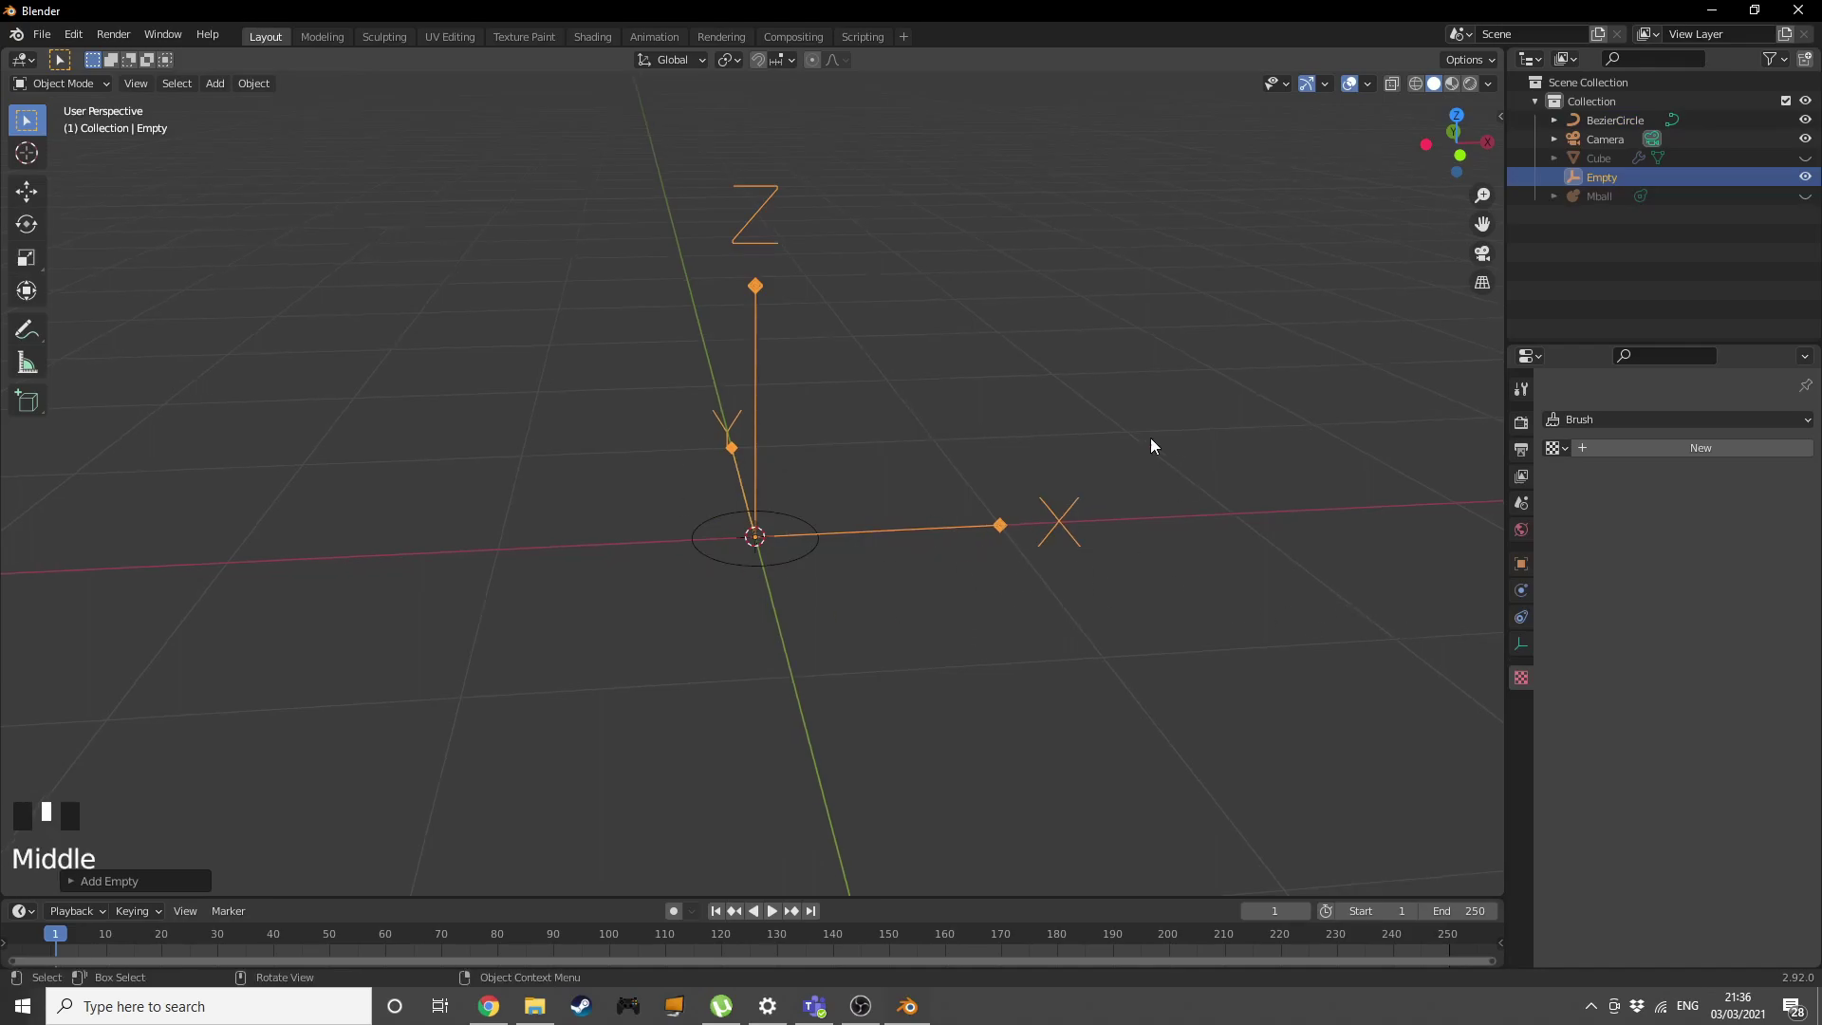
click(1519, 622)
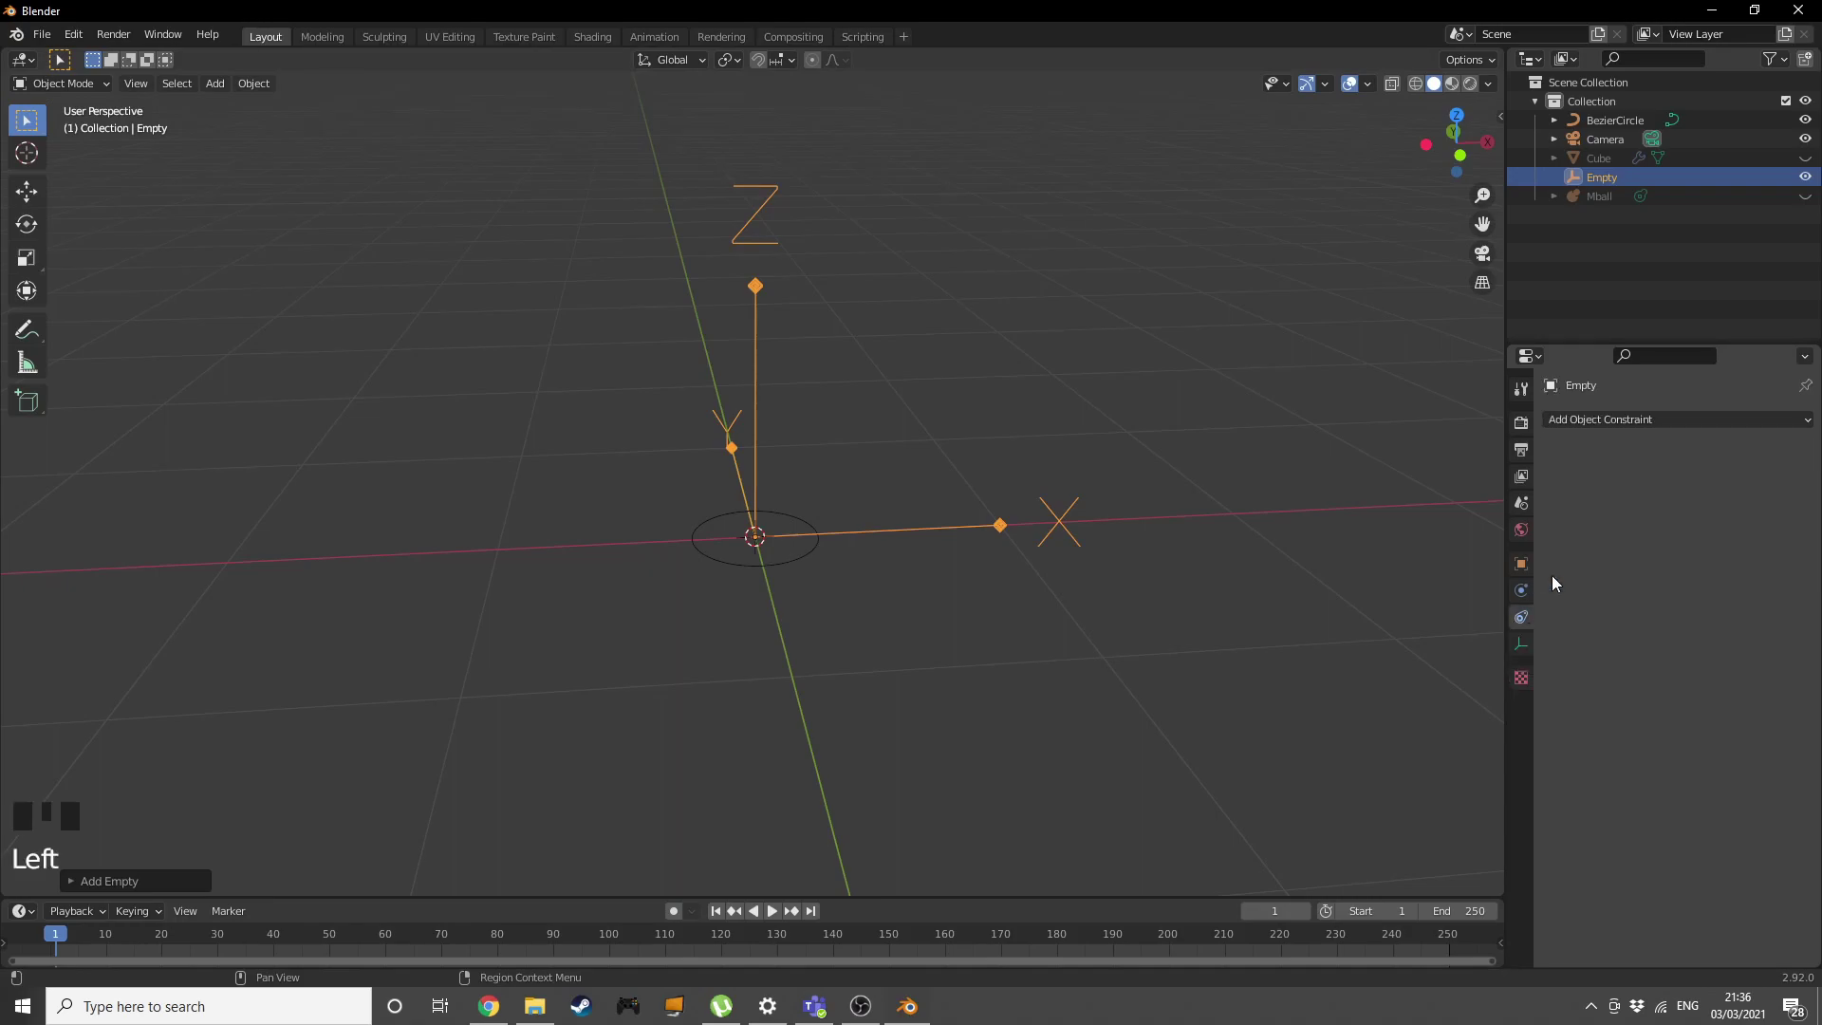
click(1602, 416)
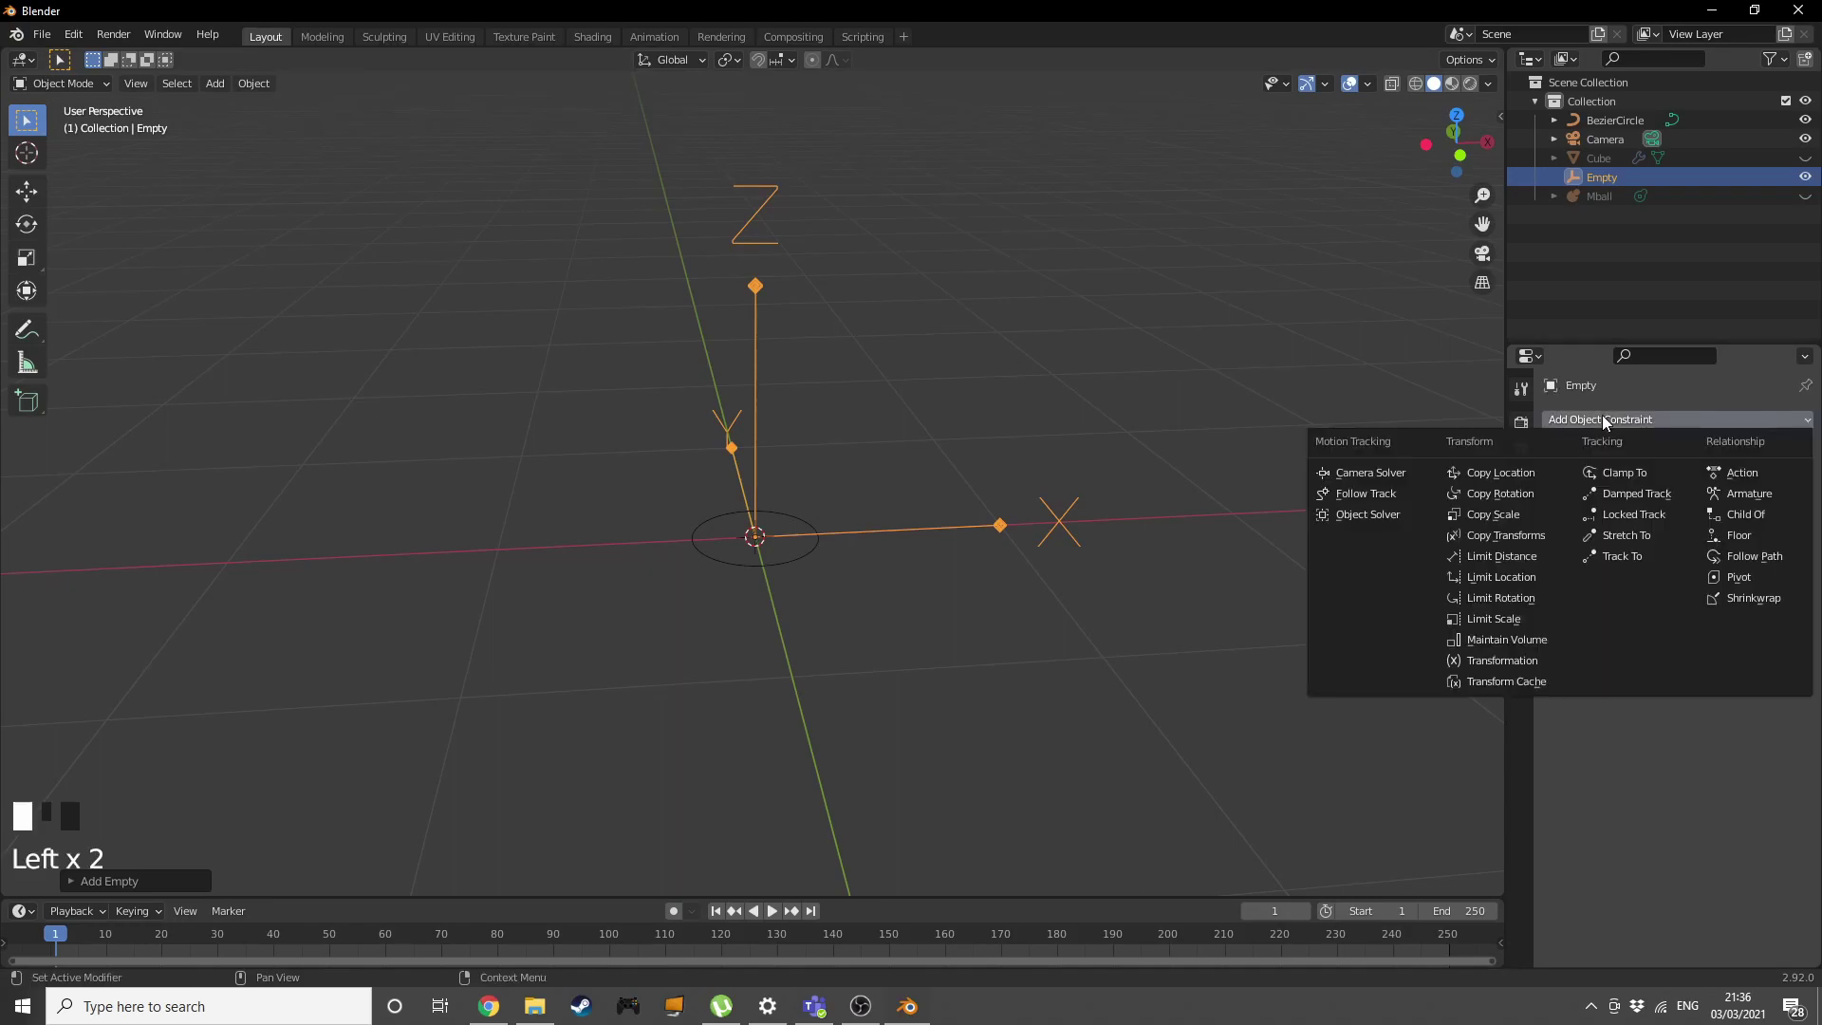
click(1721, 555)
click(1730, 477)
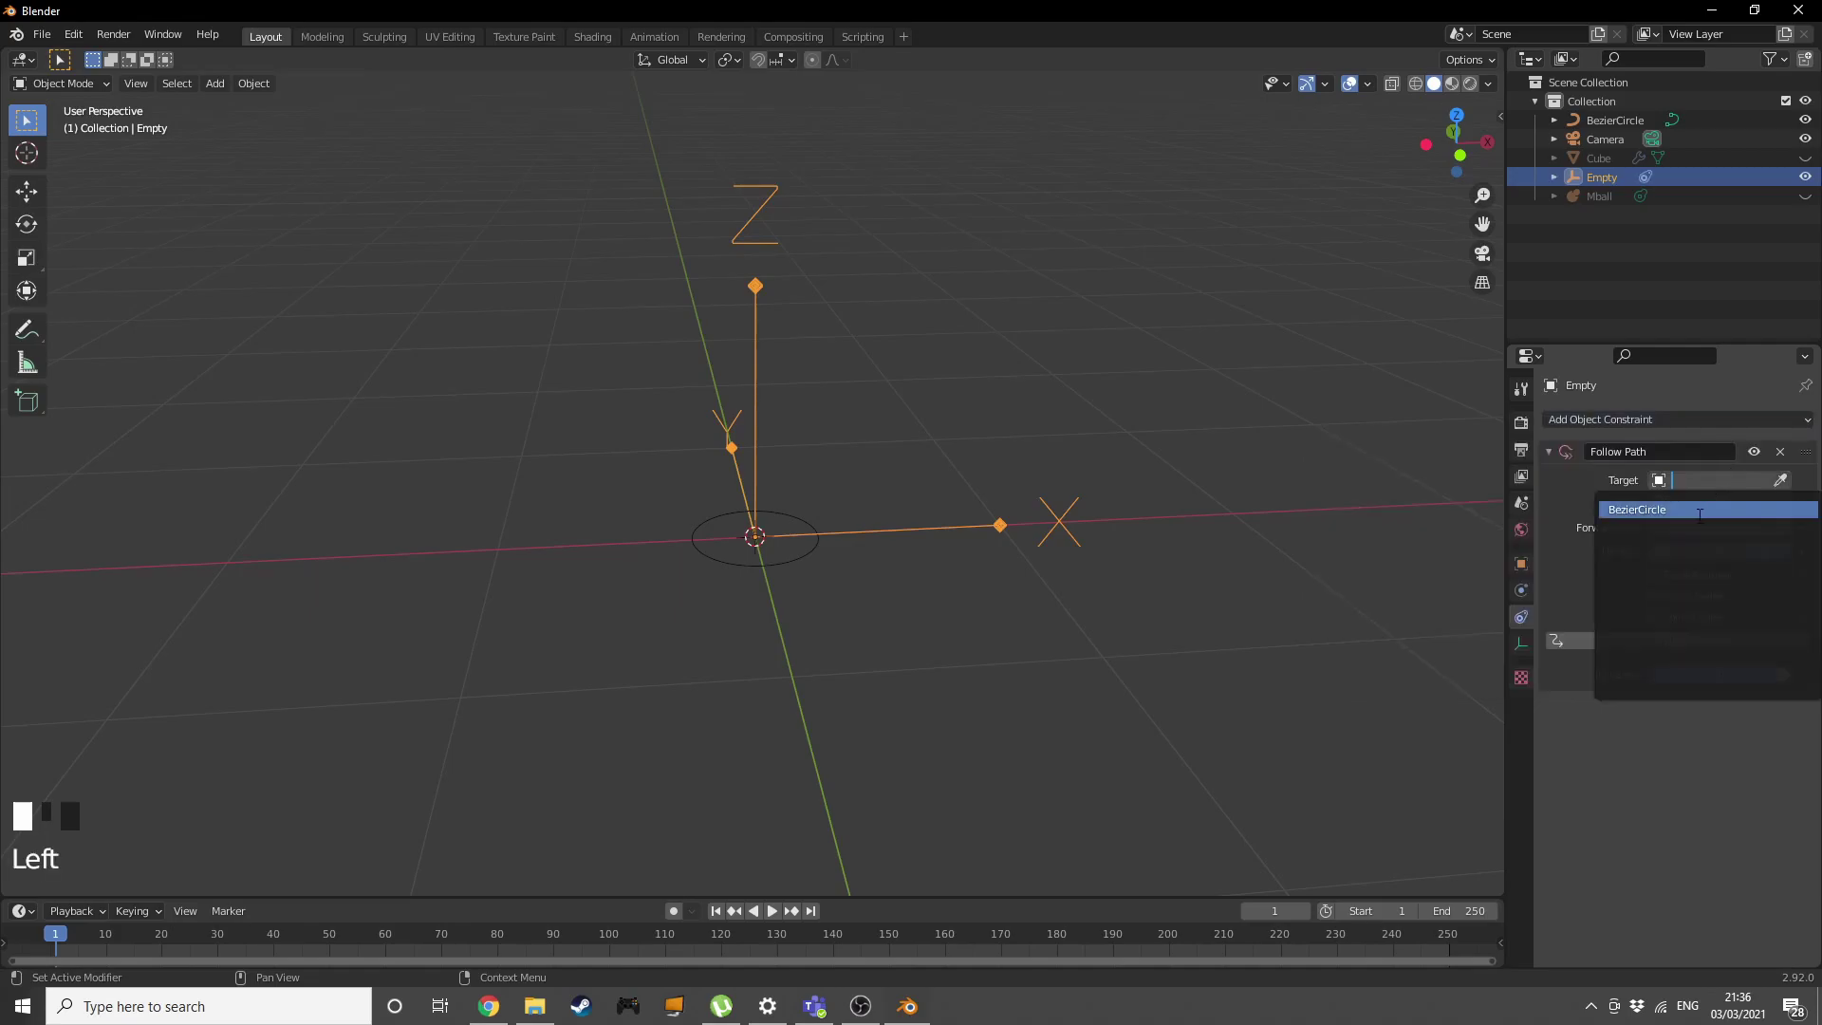
click(1700, 513)
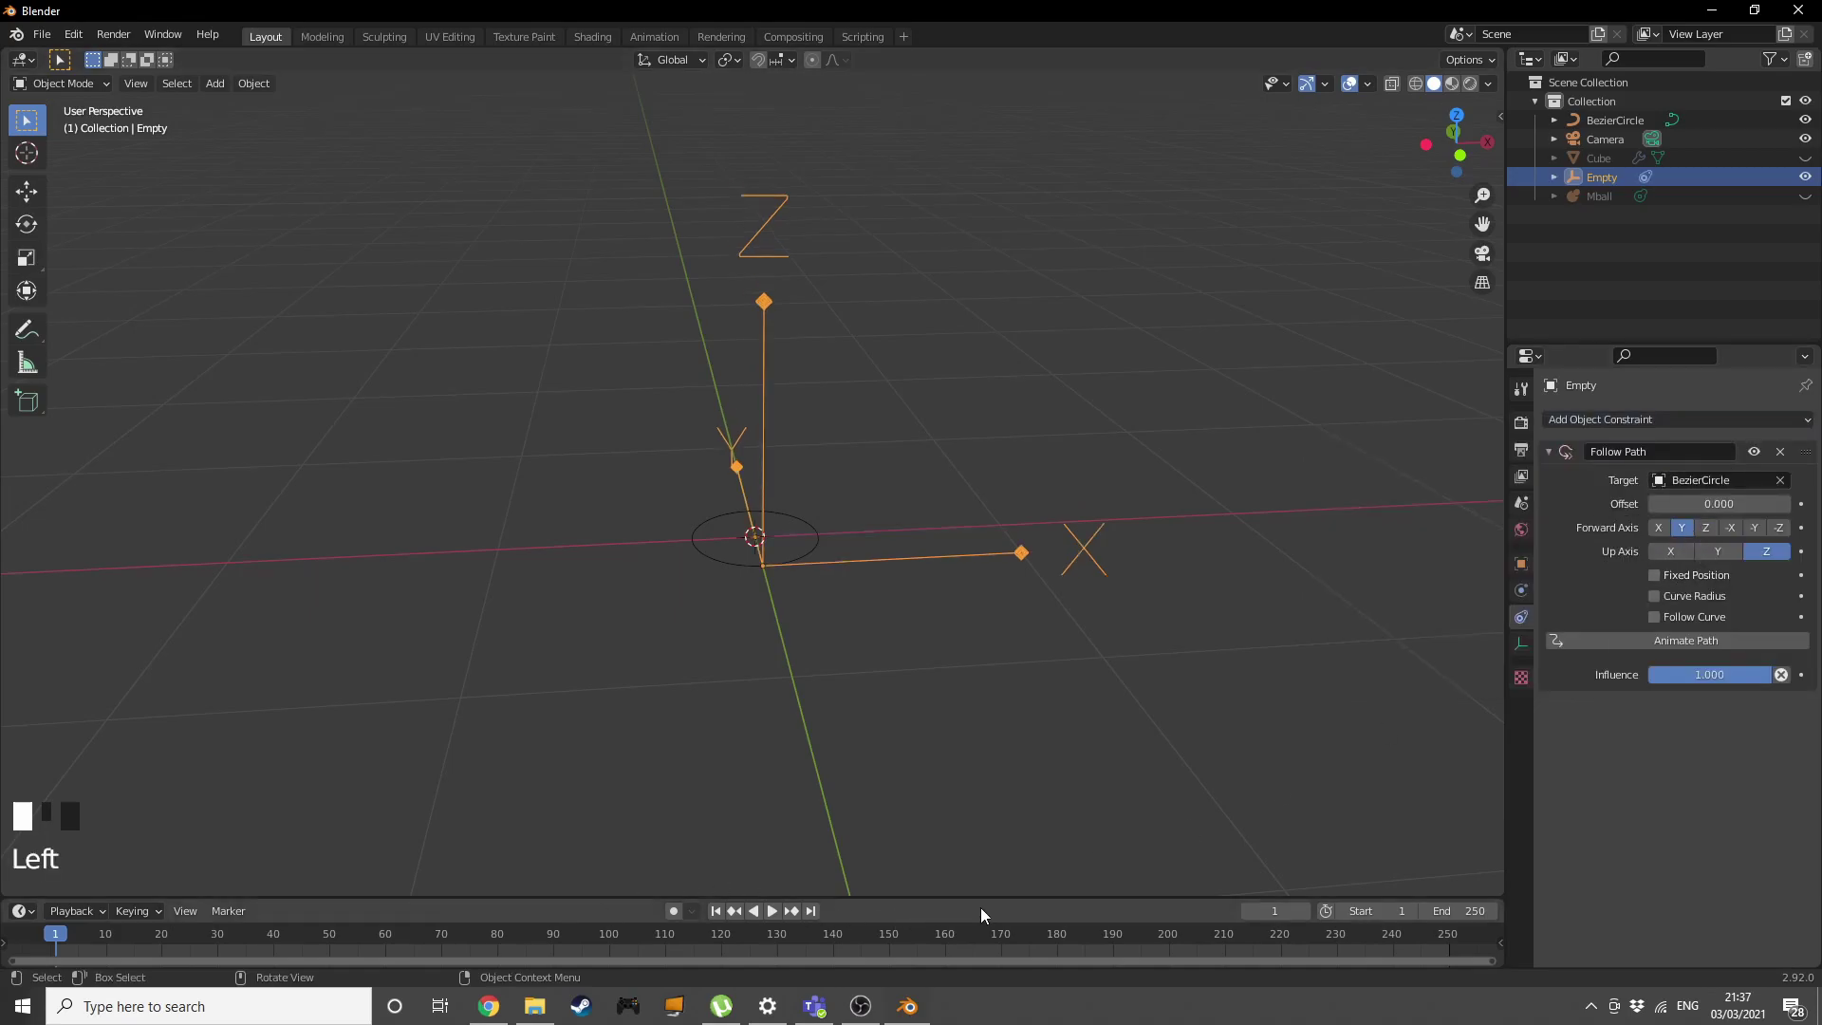
Set the end frame to 120 and keyframe path offset 0 at frame 1 and 100 at the end.
click(1458, 914)
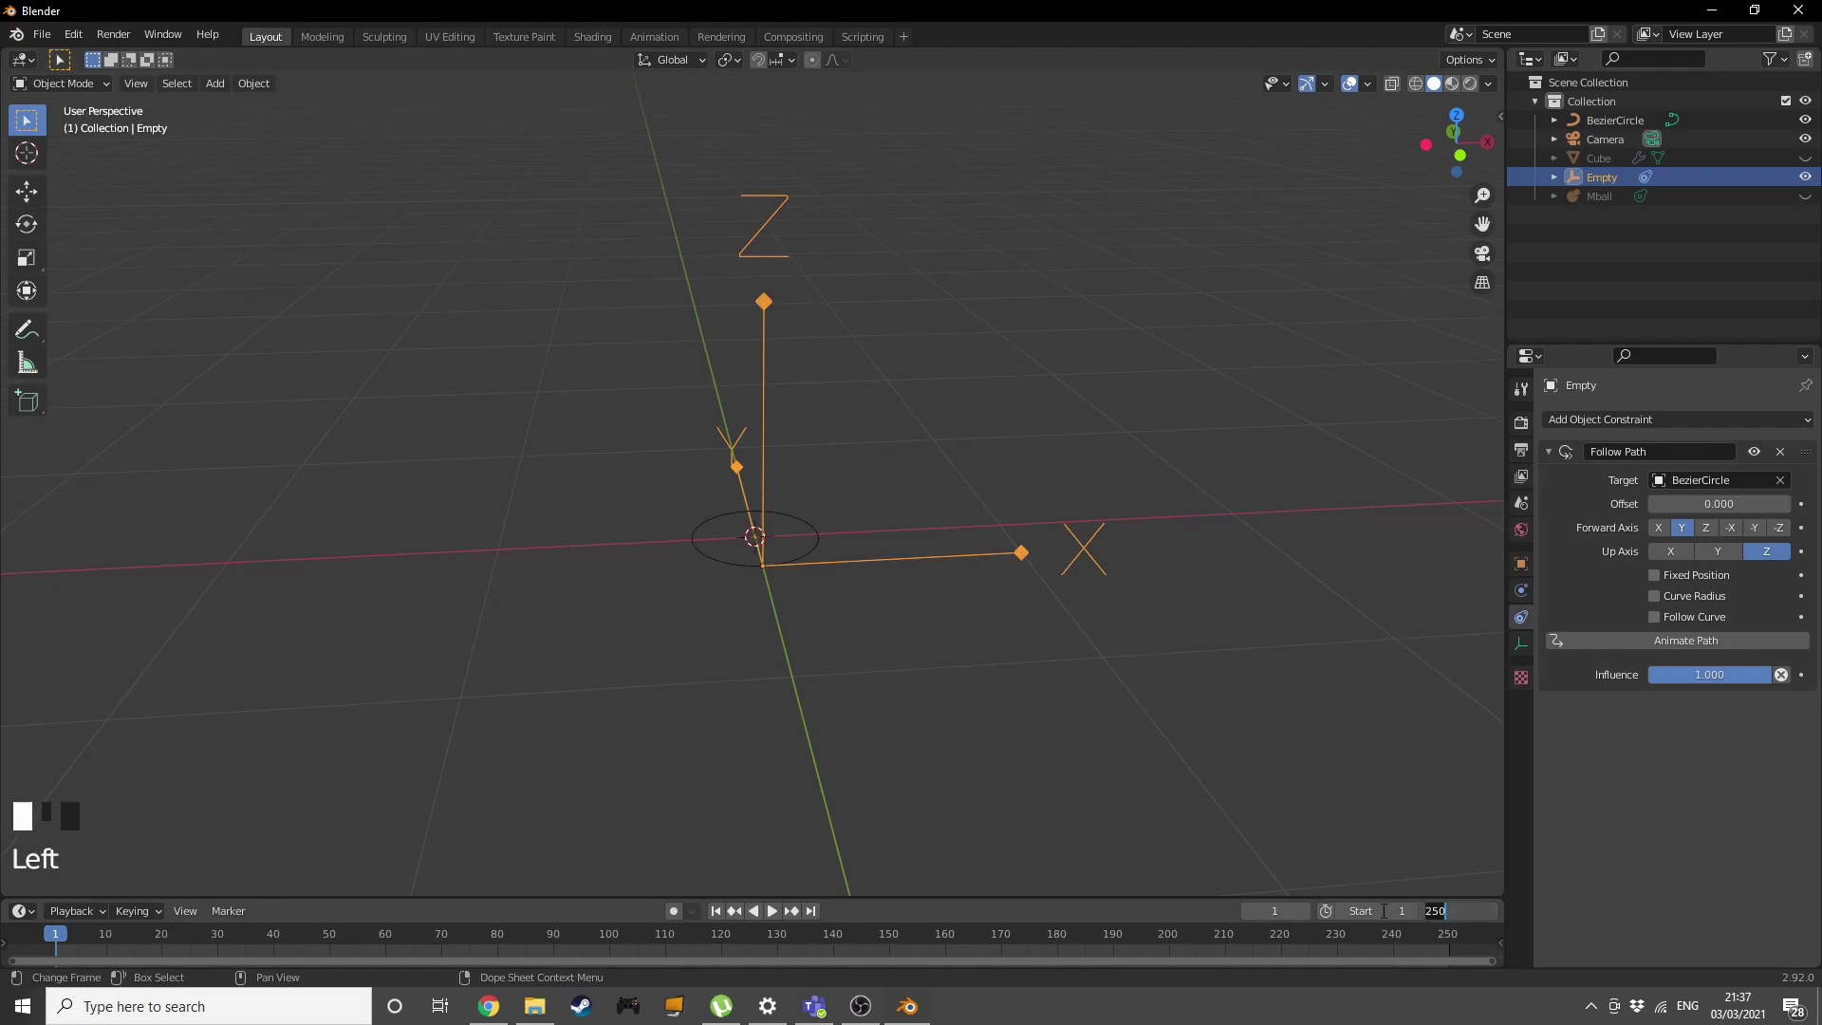
click(1243, 687)
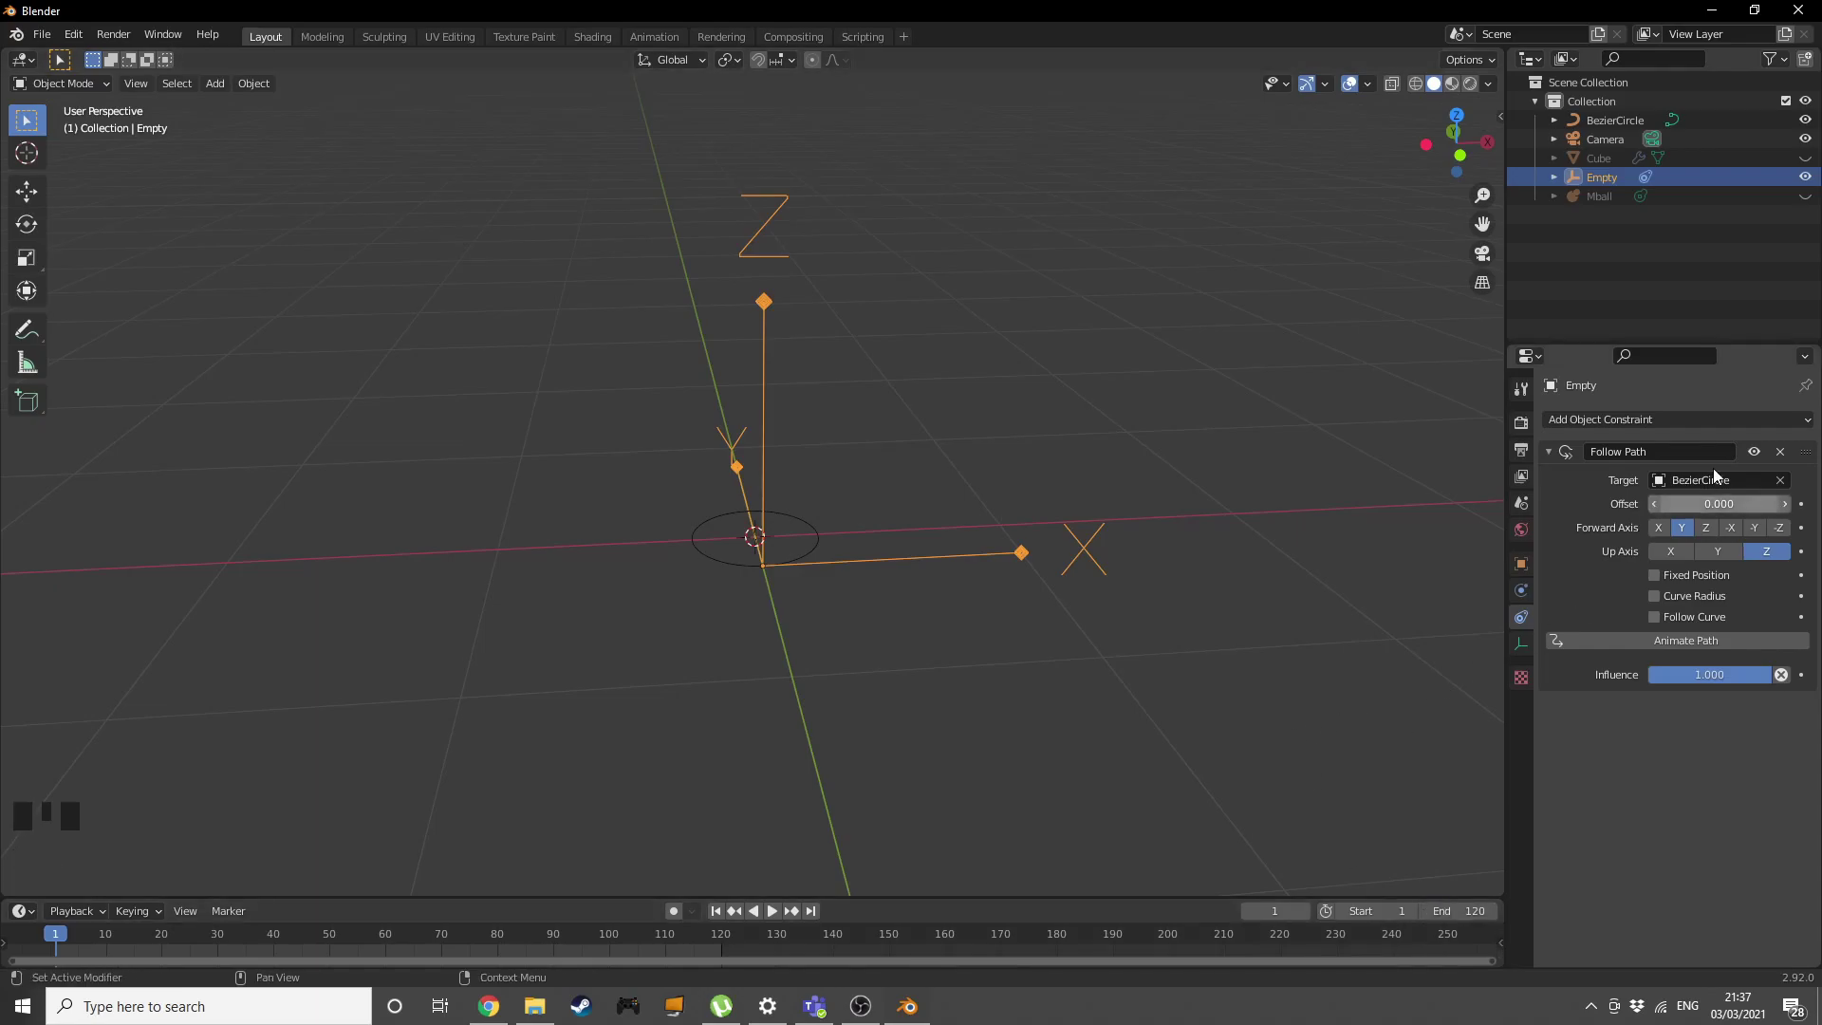
click(1801, 504)
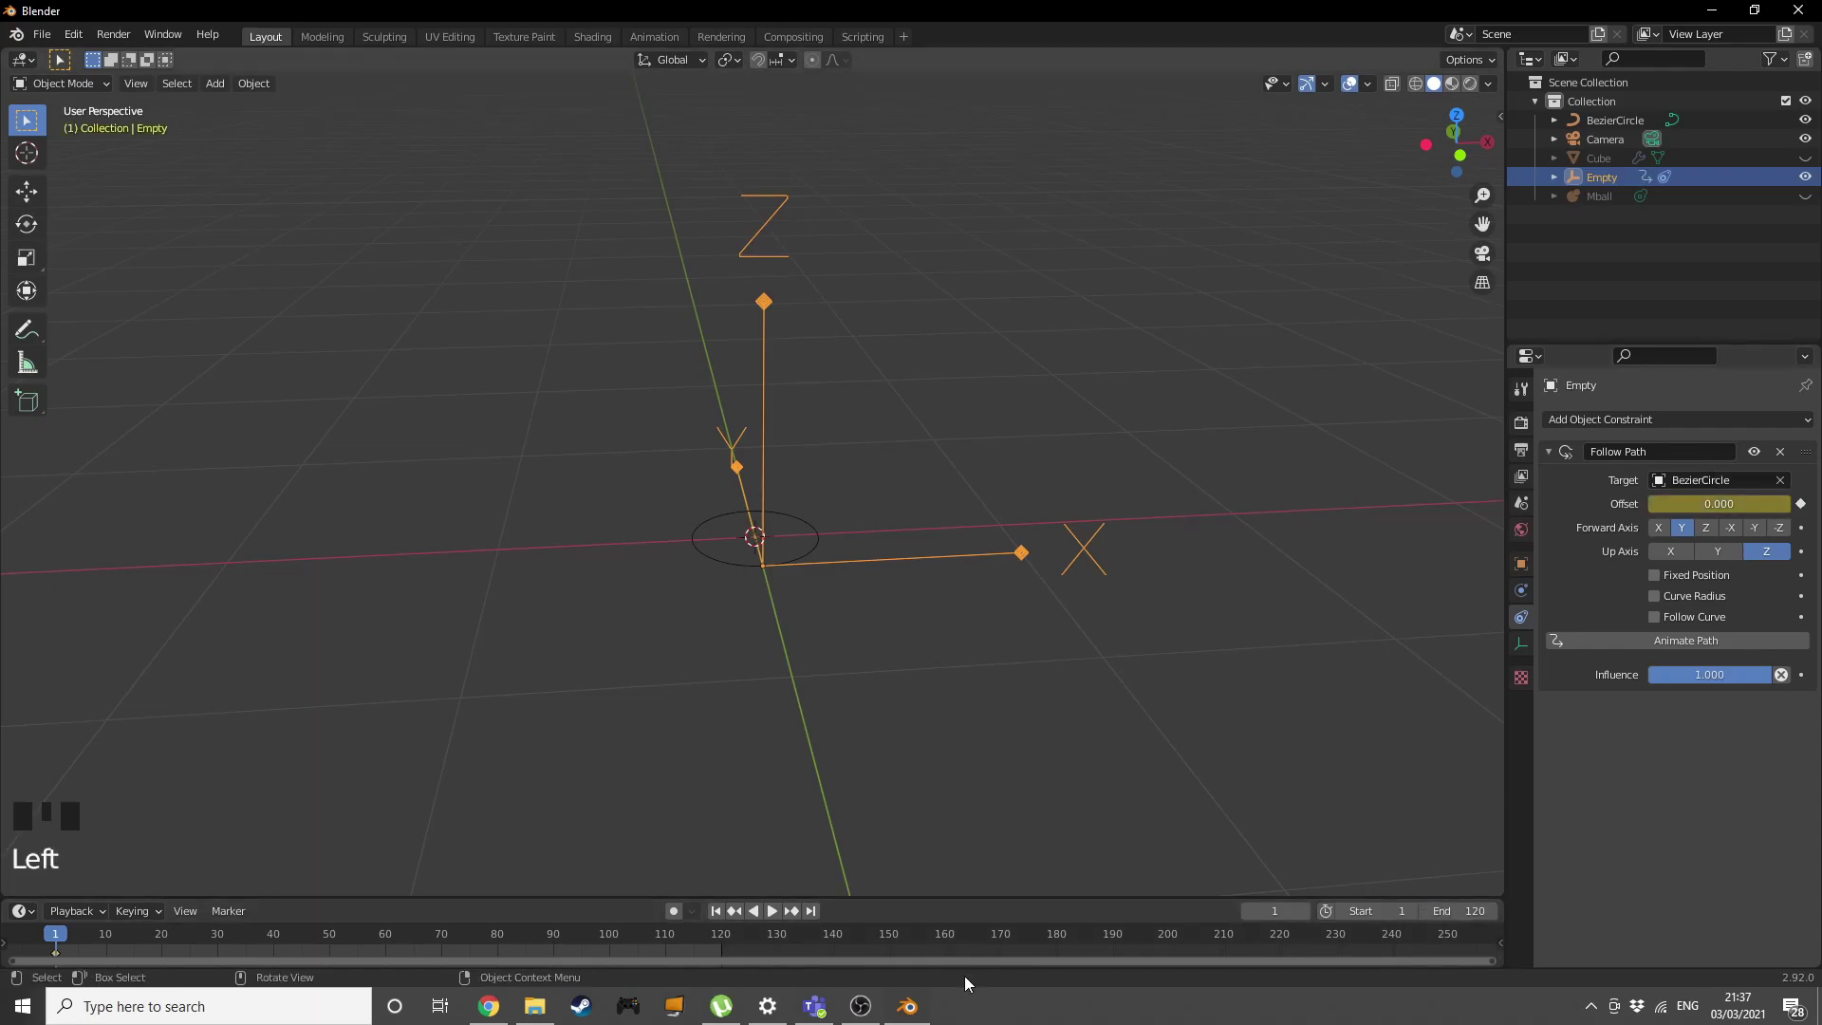
click(817, 913)
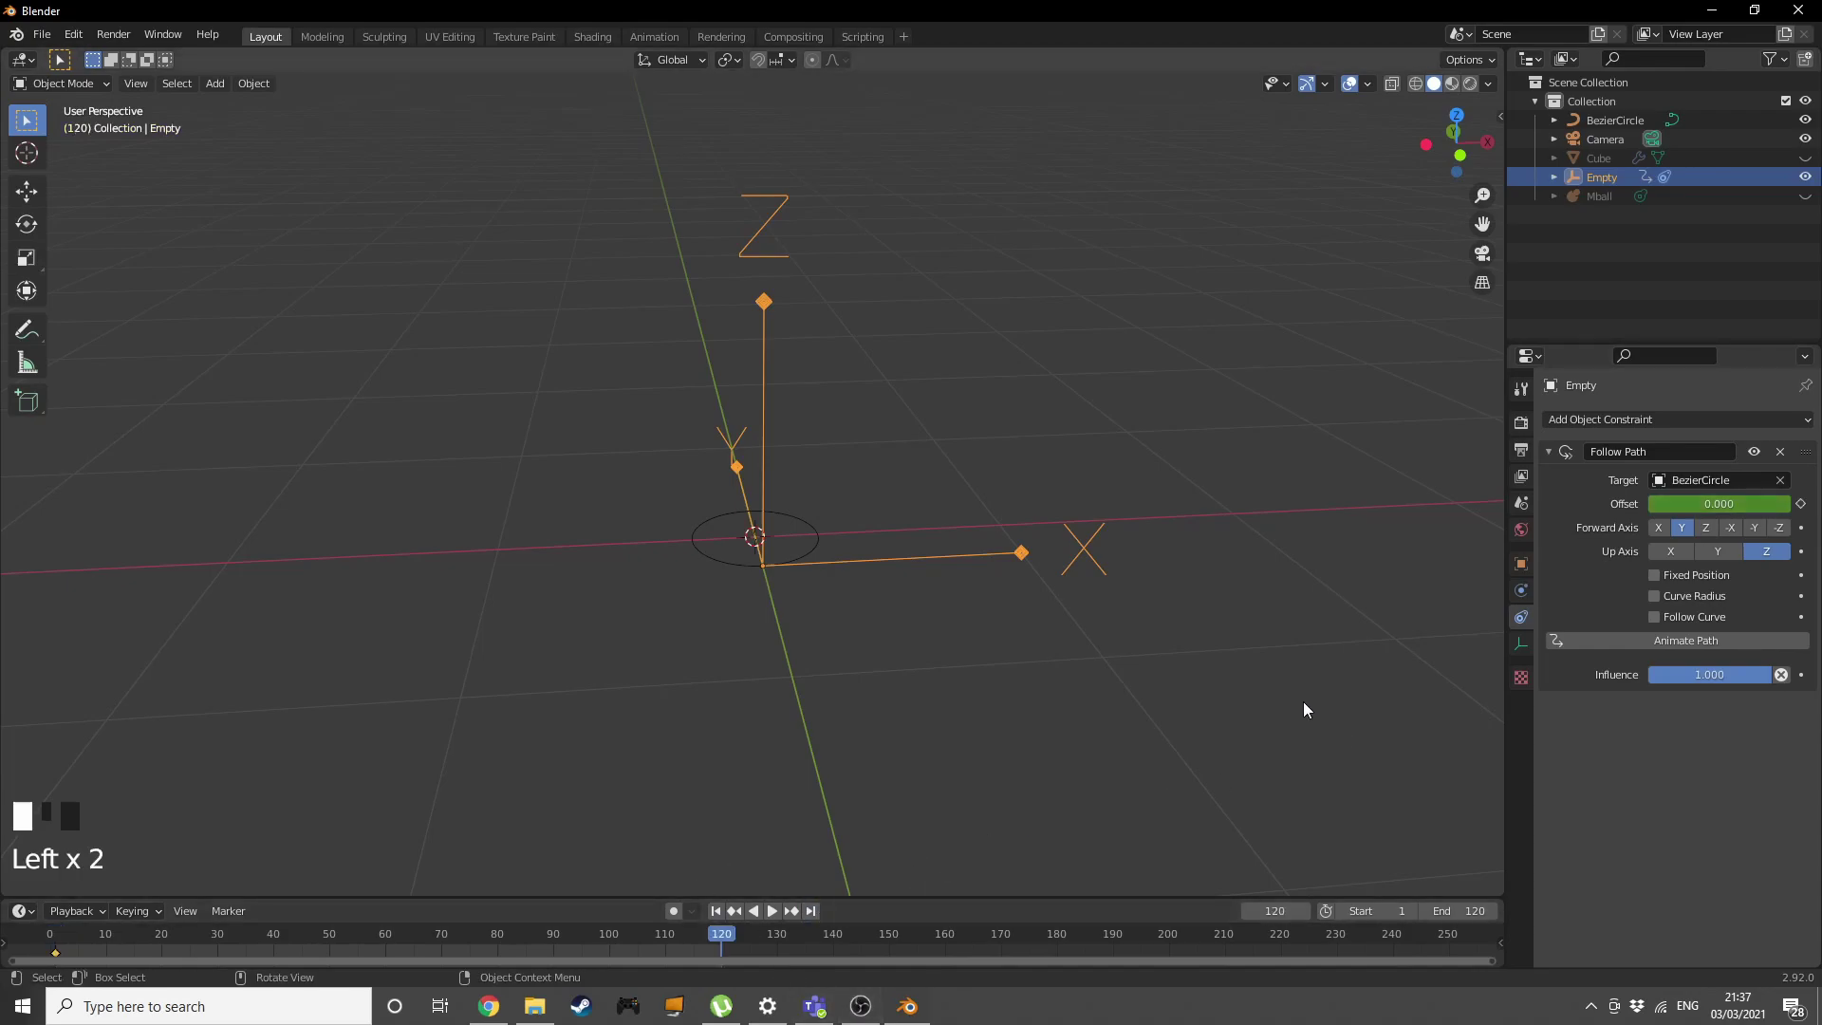
key(Right)
click(1754, 504)
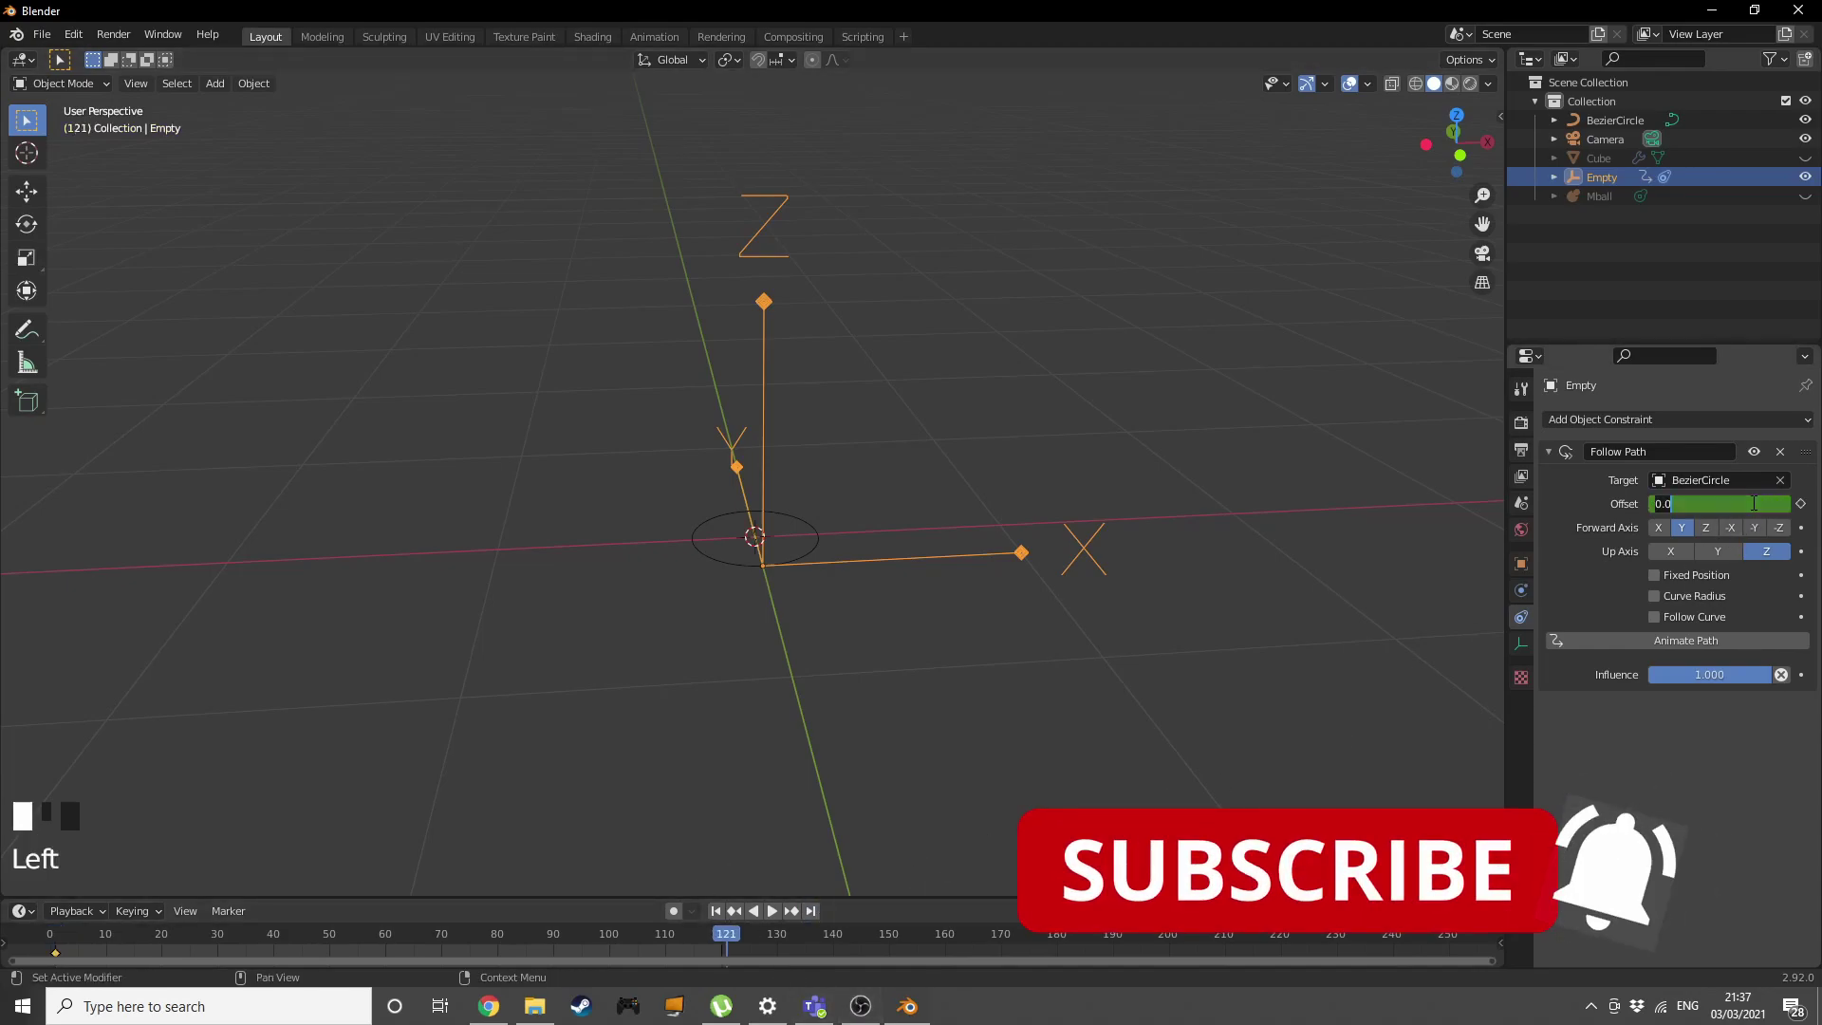
text(100)
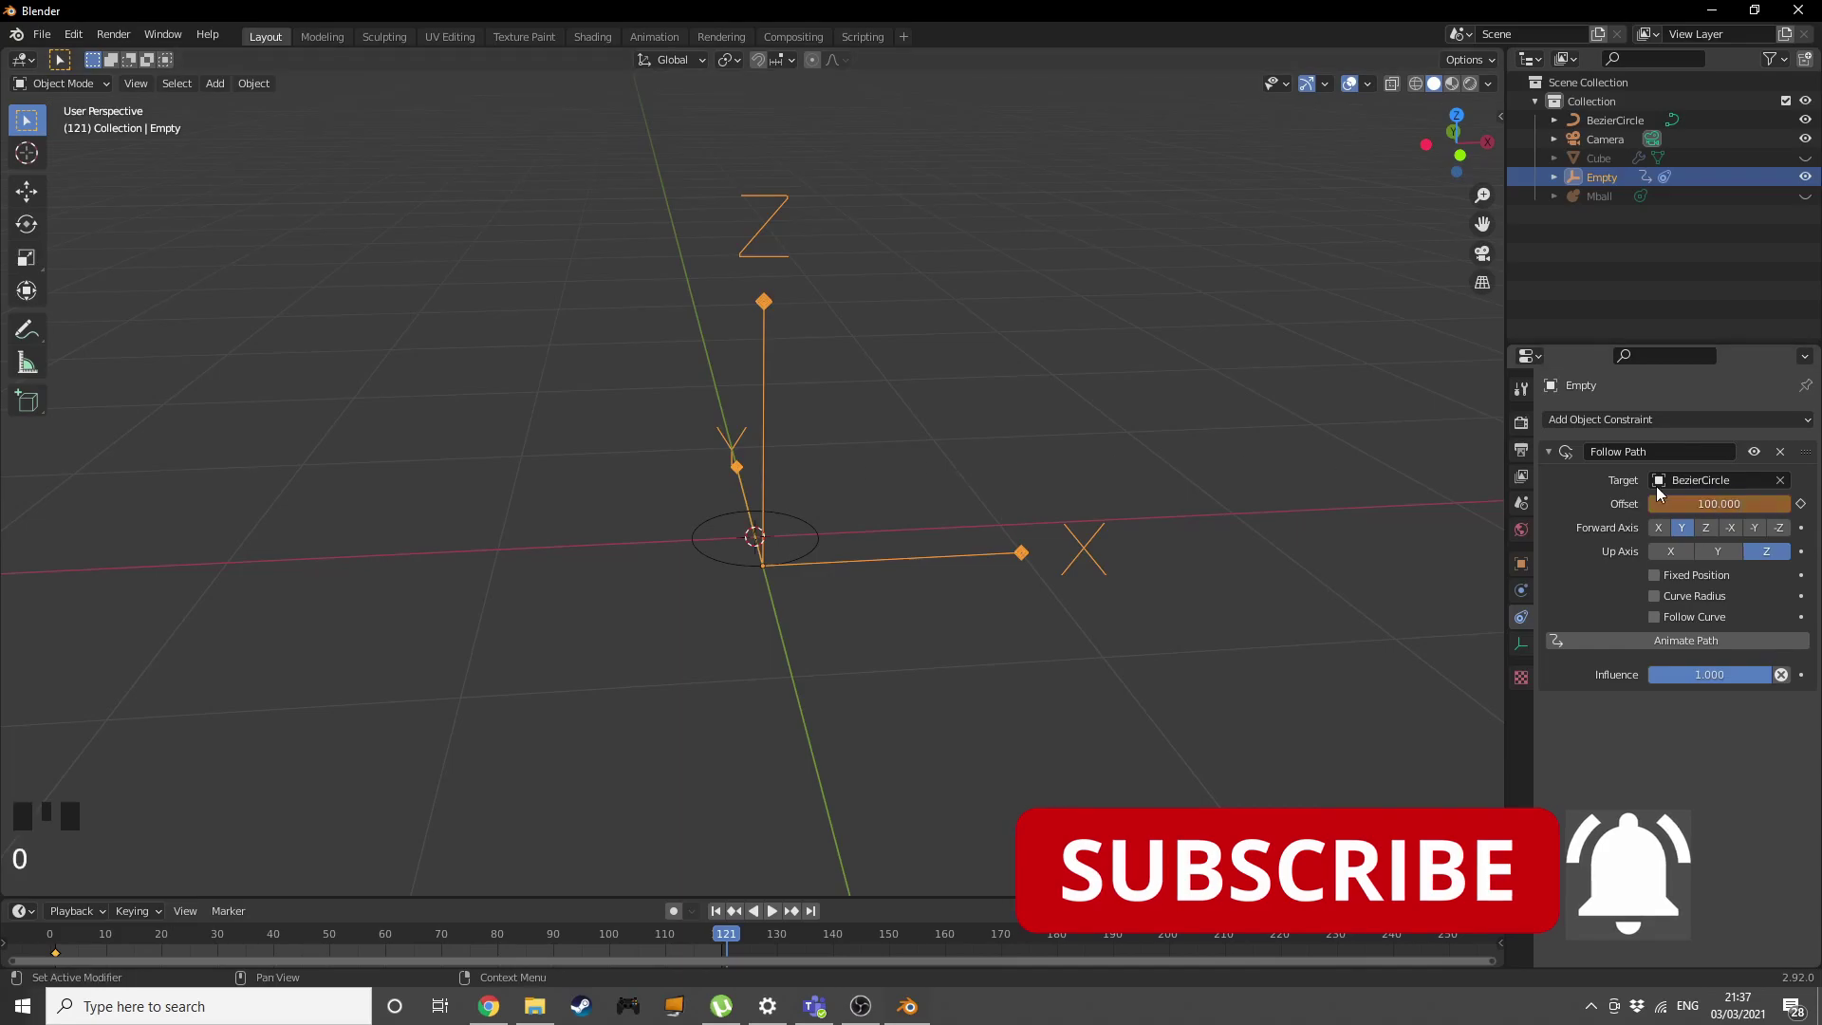
click(1802, 504)
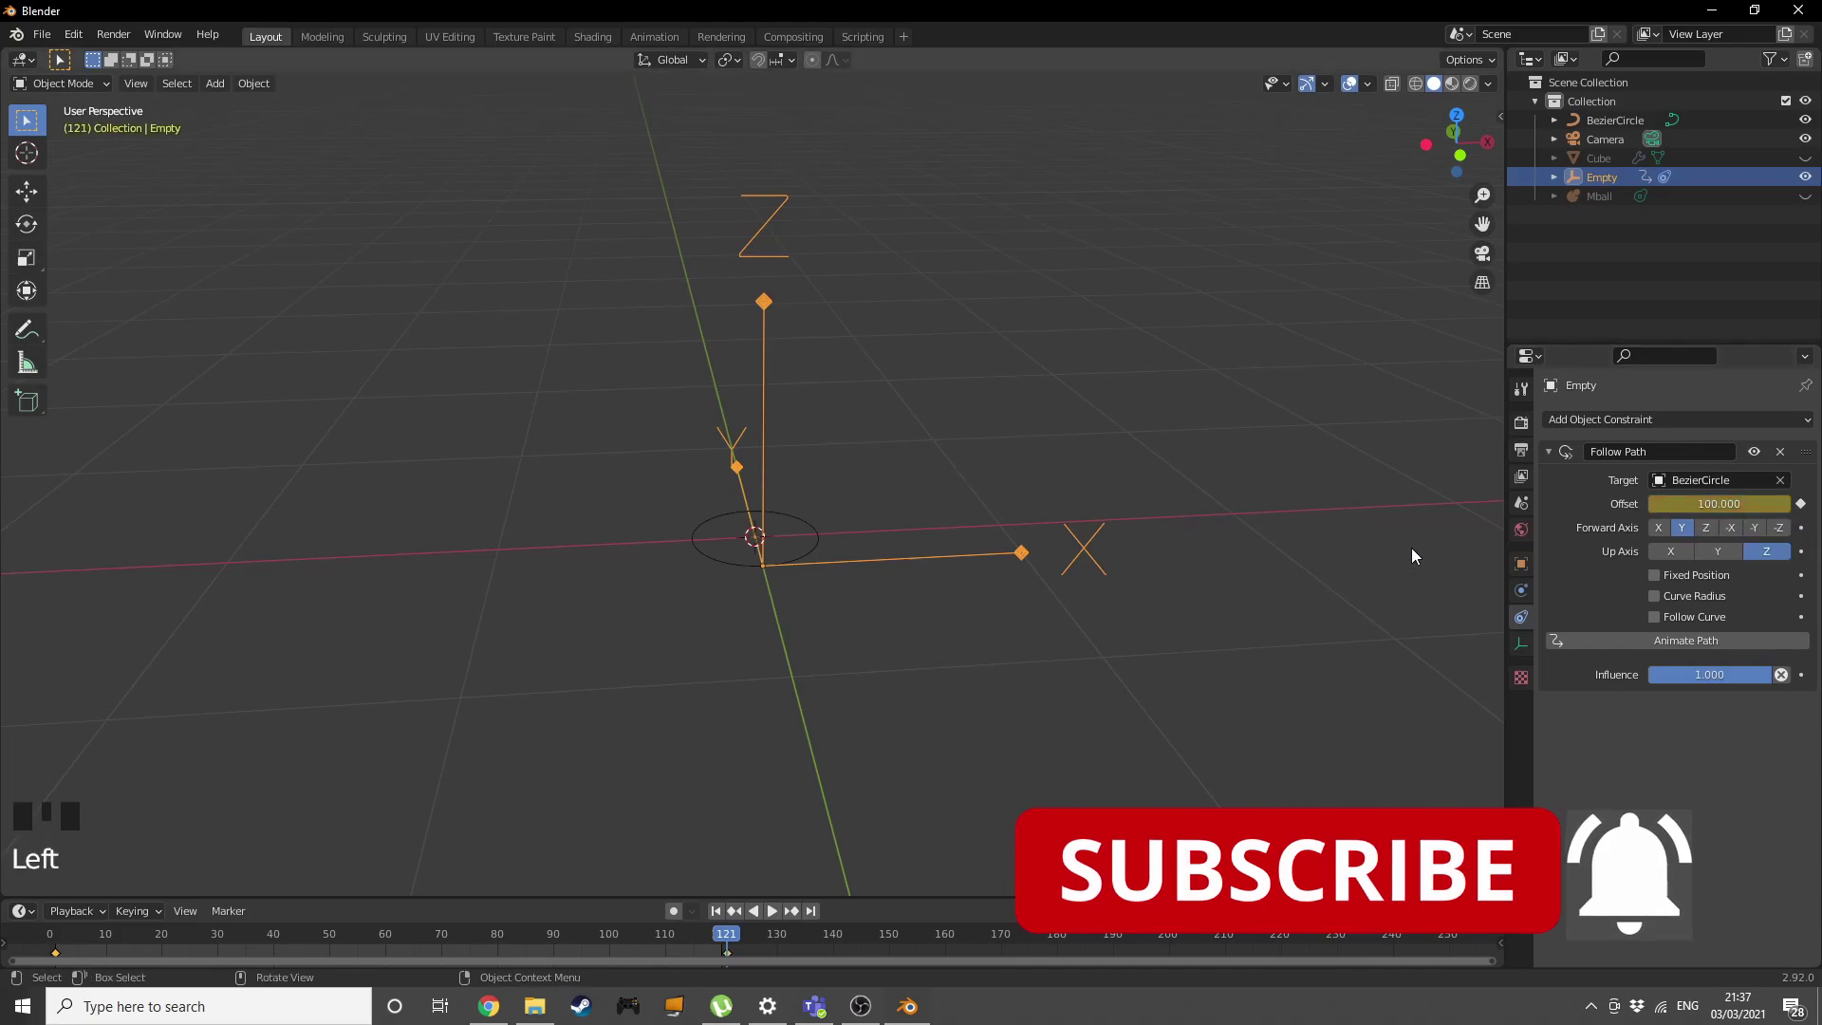
key(space)
middle_drag(1016, 607, 993, 550)
Unhide the metaball and displaced disc, and select the disc.
click(1521, 644)
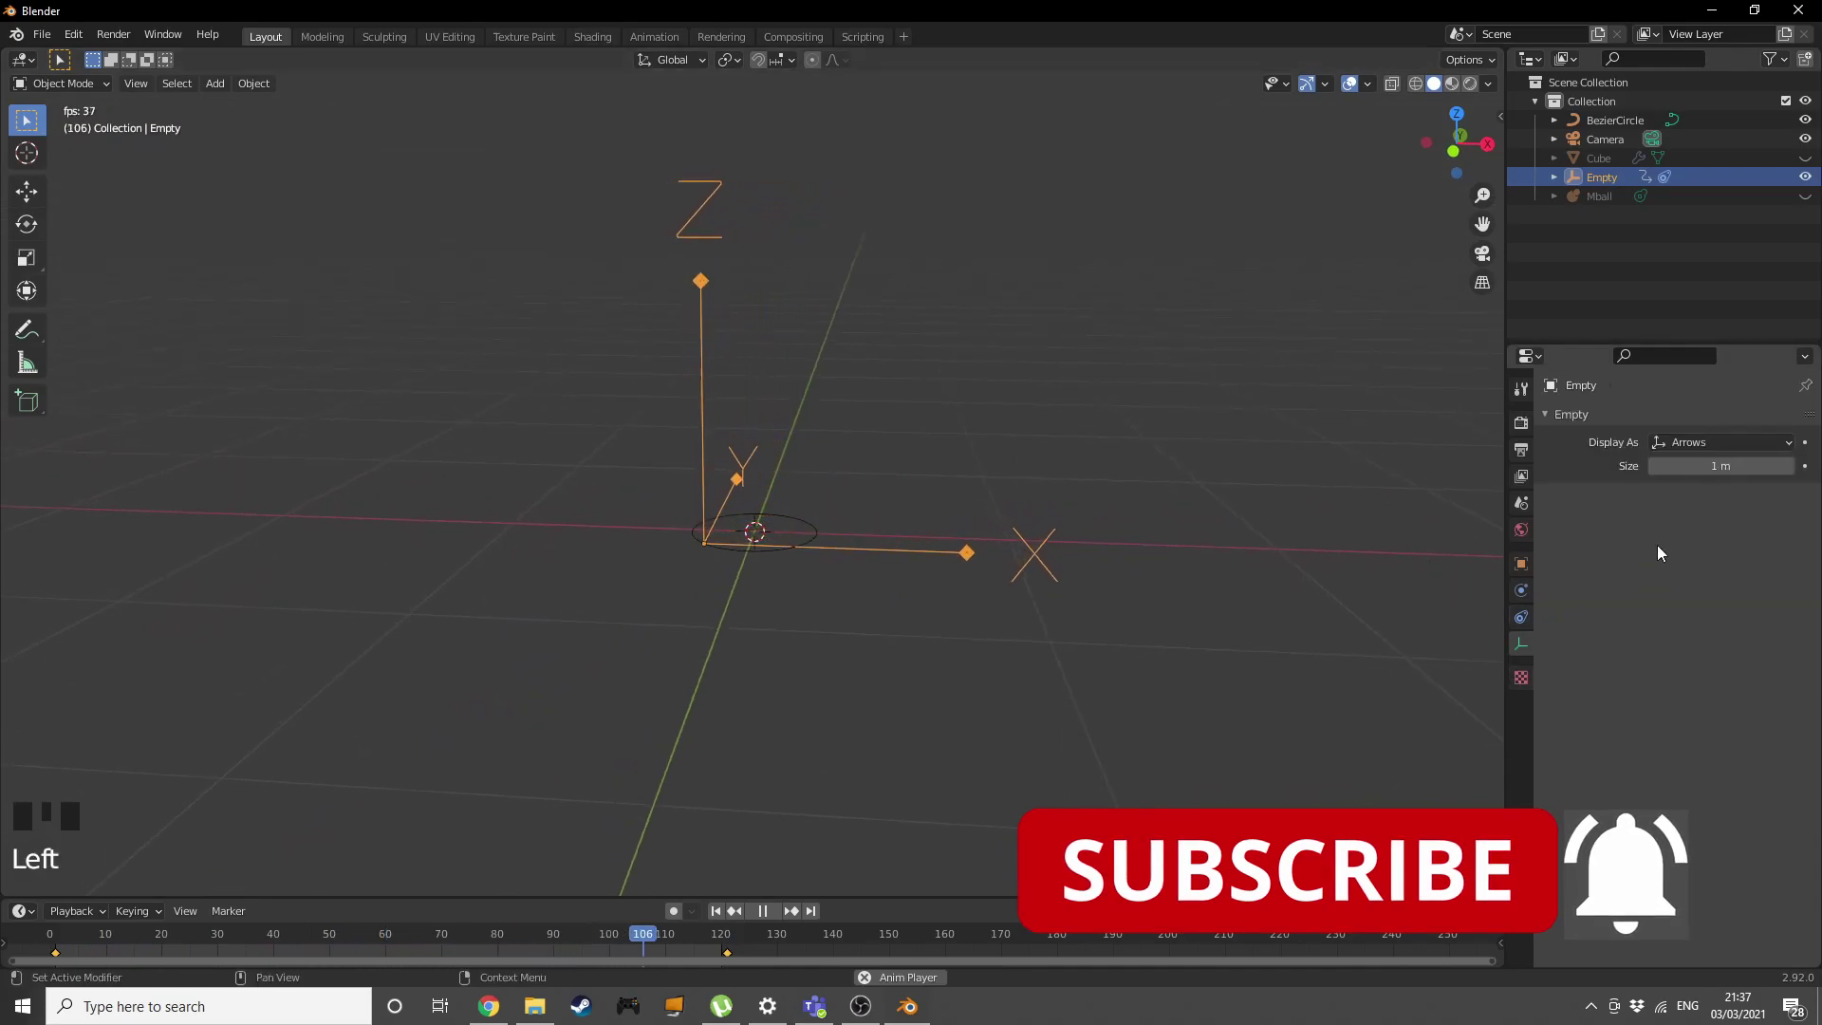
middle_drag(1017, 582, 1480, 256)
click(1806, 196)
click(1805, 158)
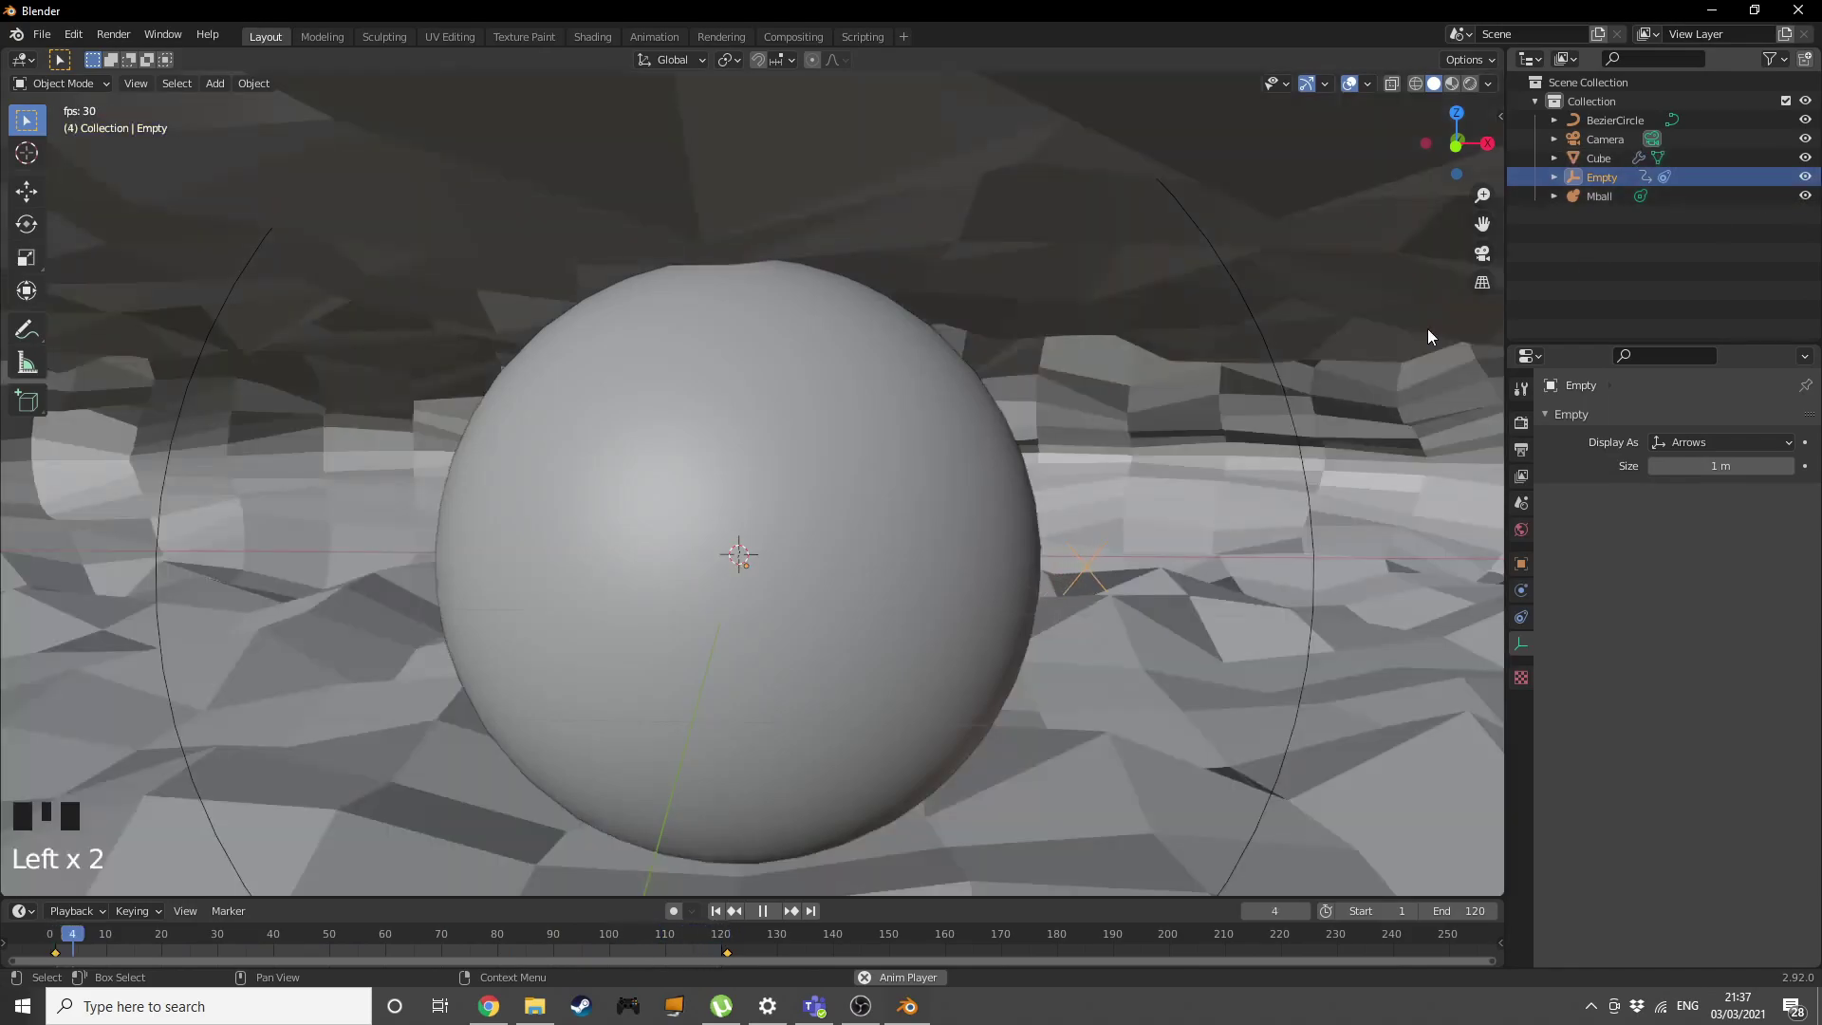
scroll(1035, 566, down, 16)
middle_drag(924, 564, 883, 570)
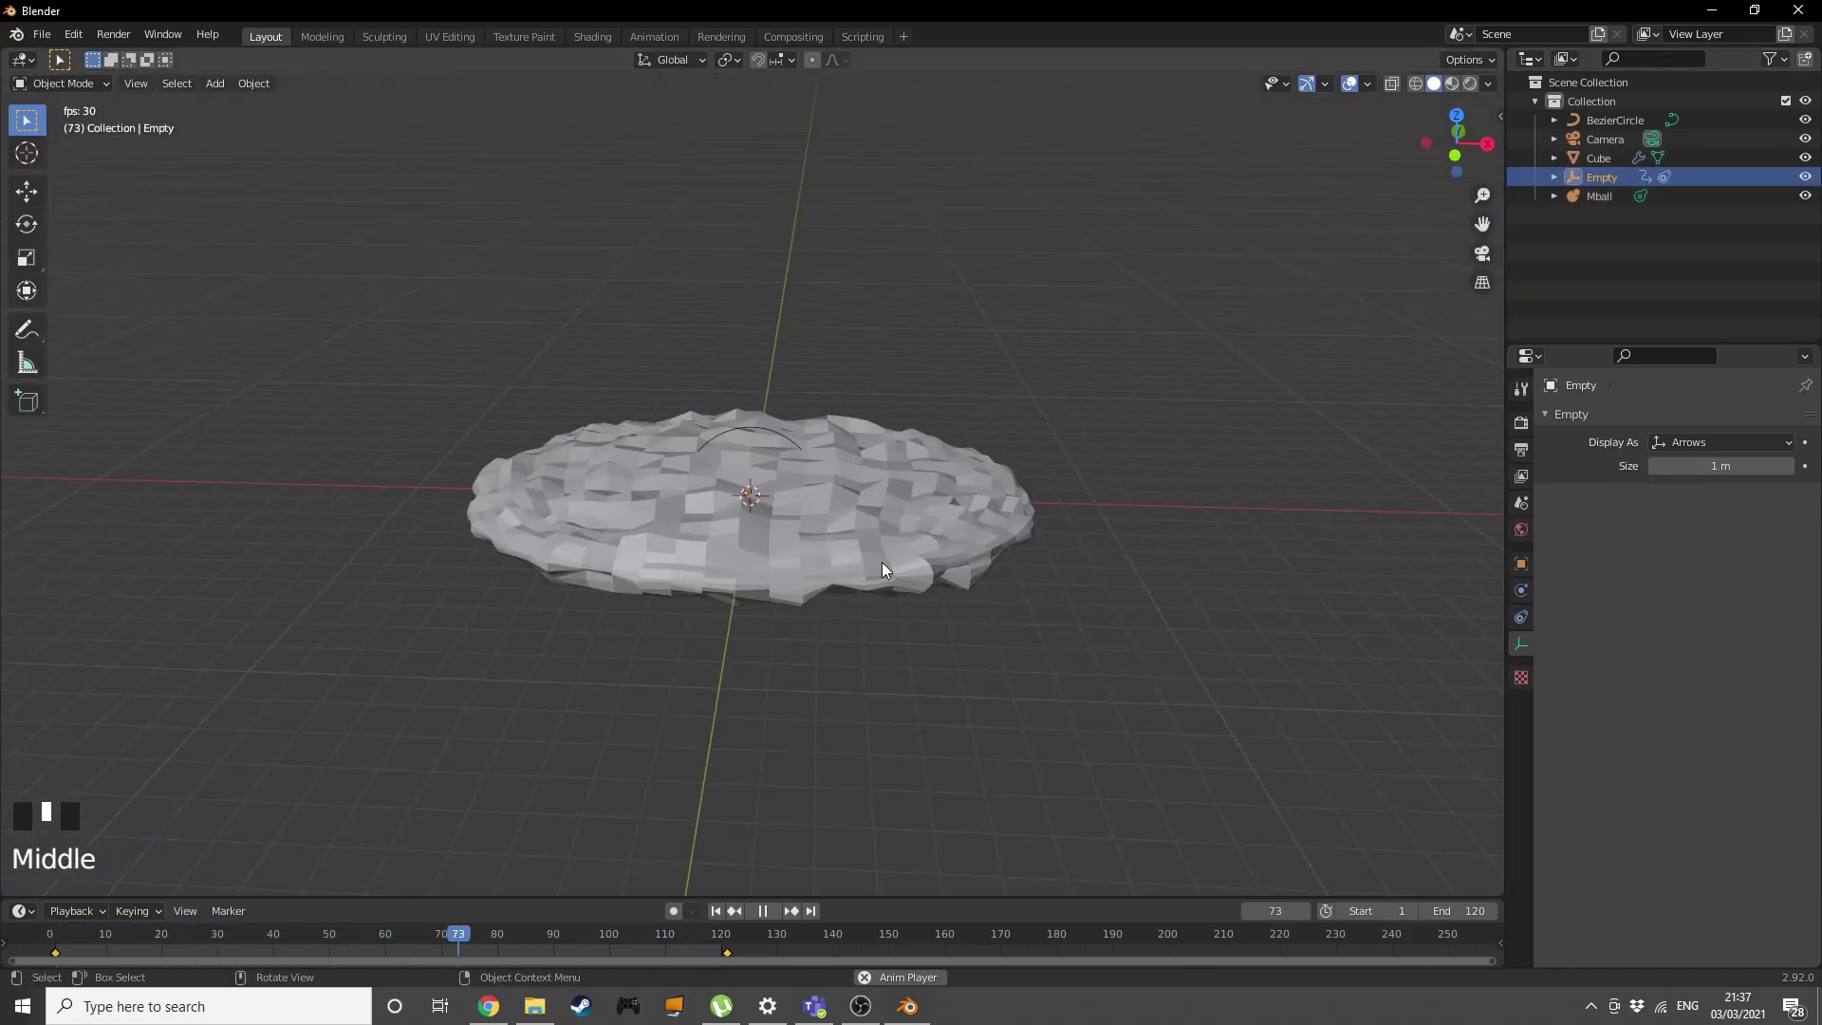
click(878, 559)
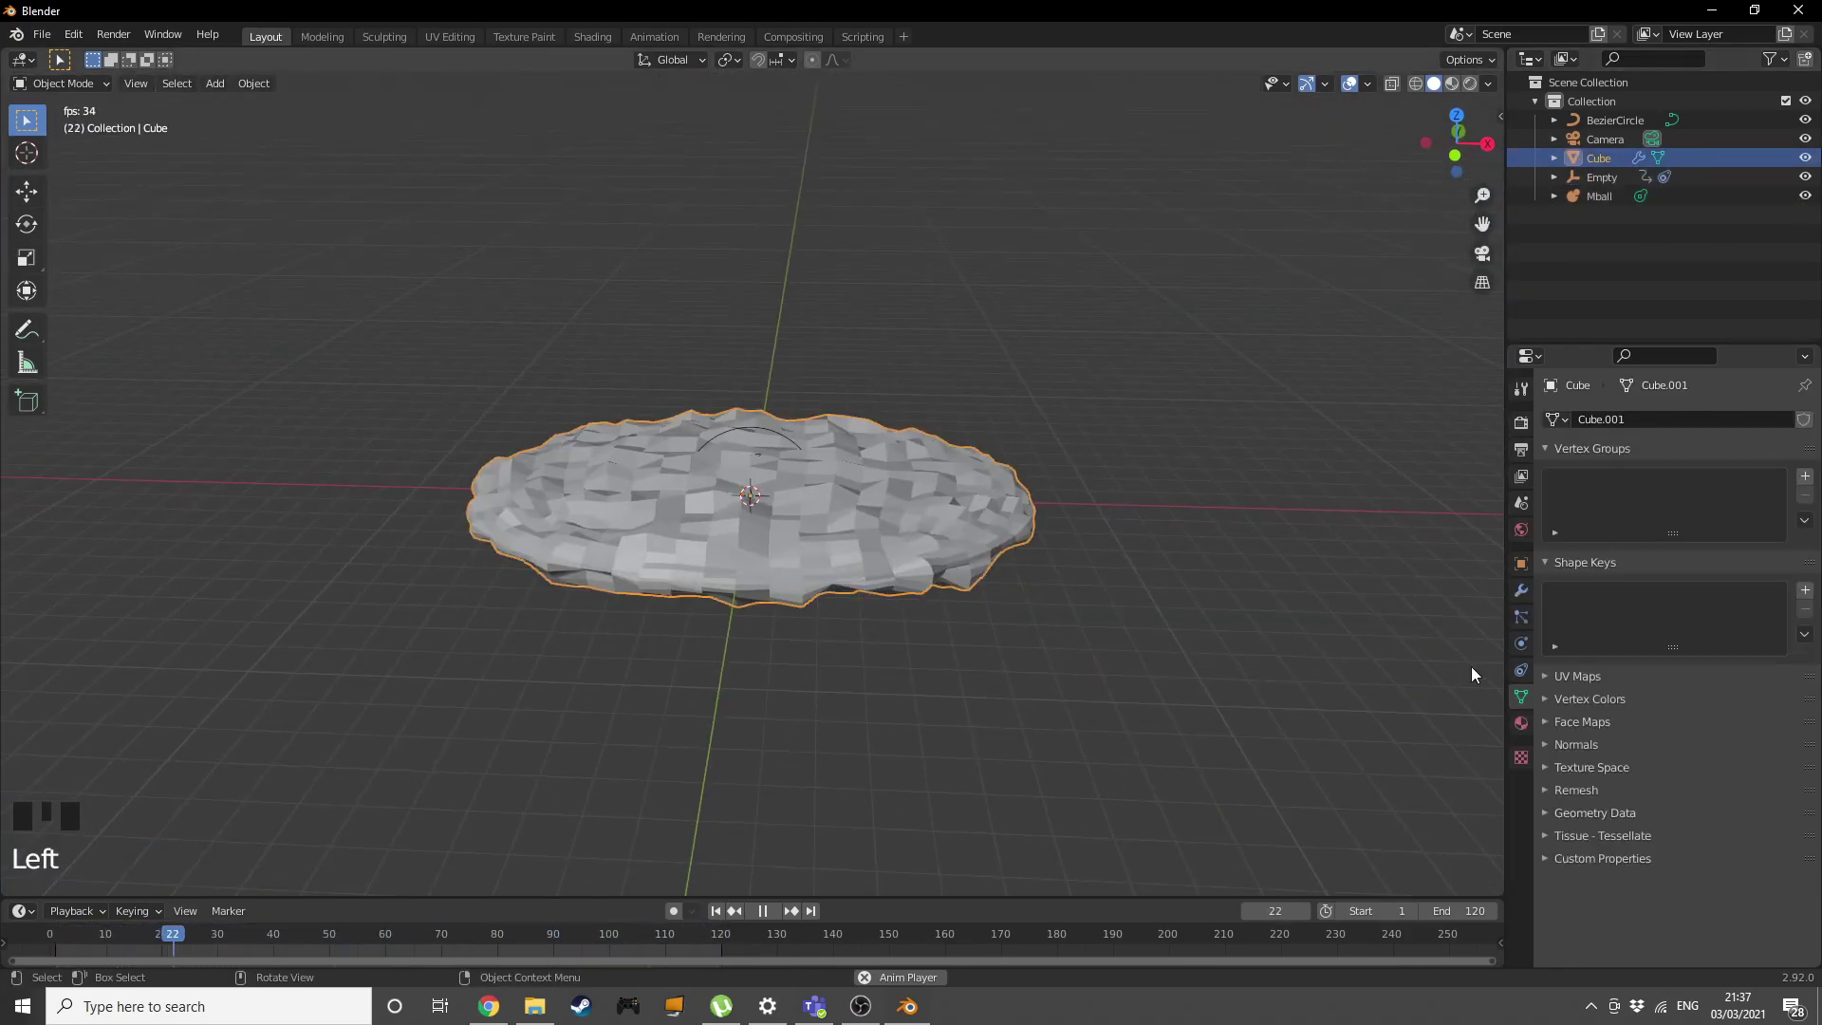
Set the Displace modifier's texture coordinates to Object, using the Empty.
click(1515, 615)
click(1519, 587)
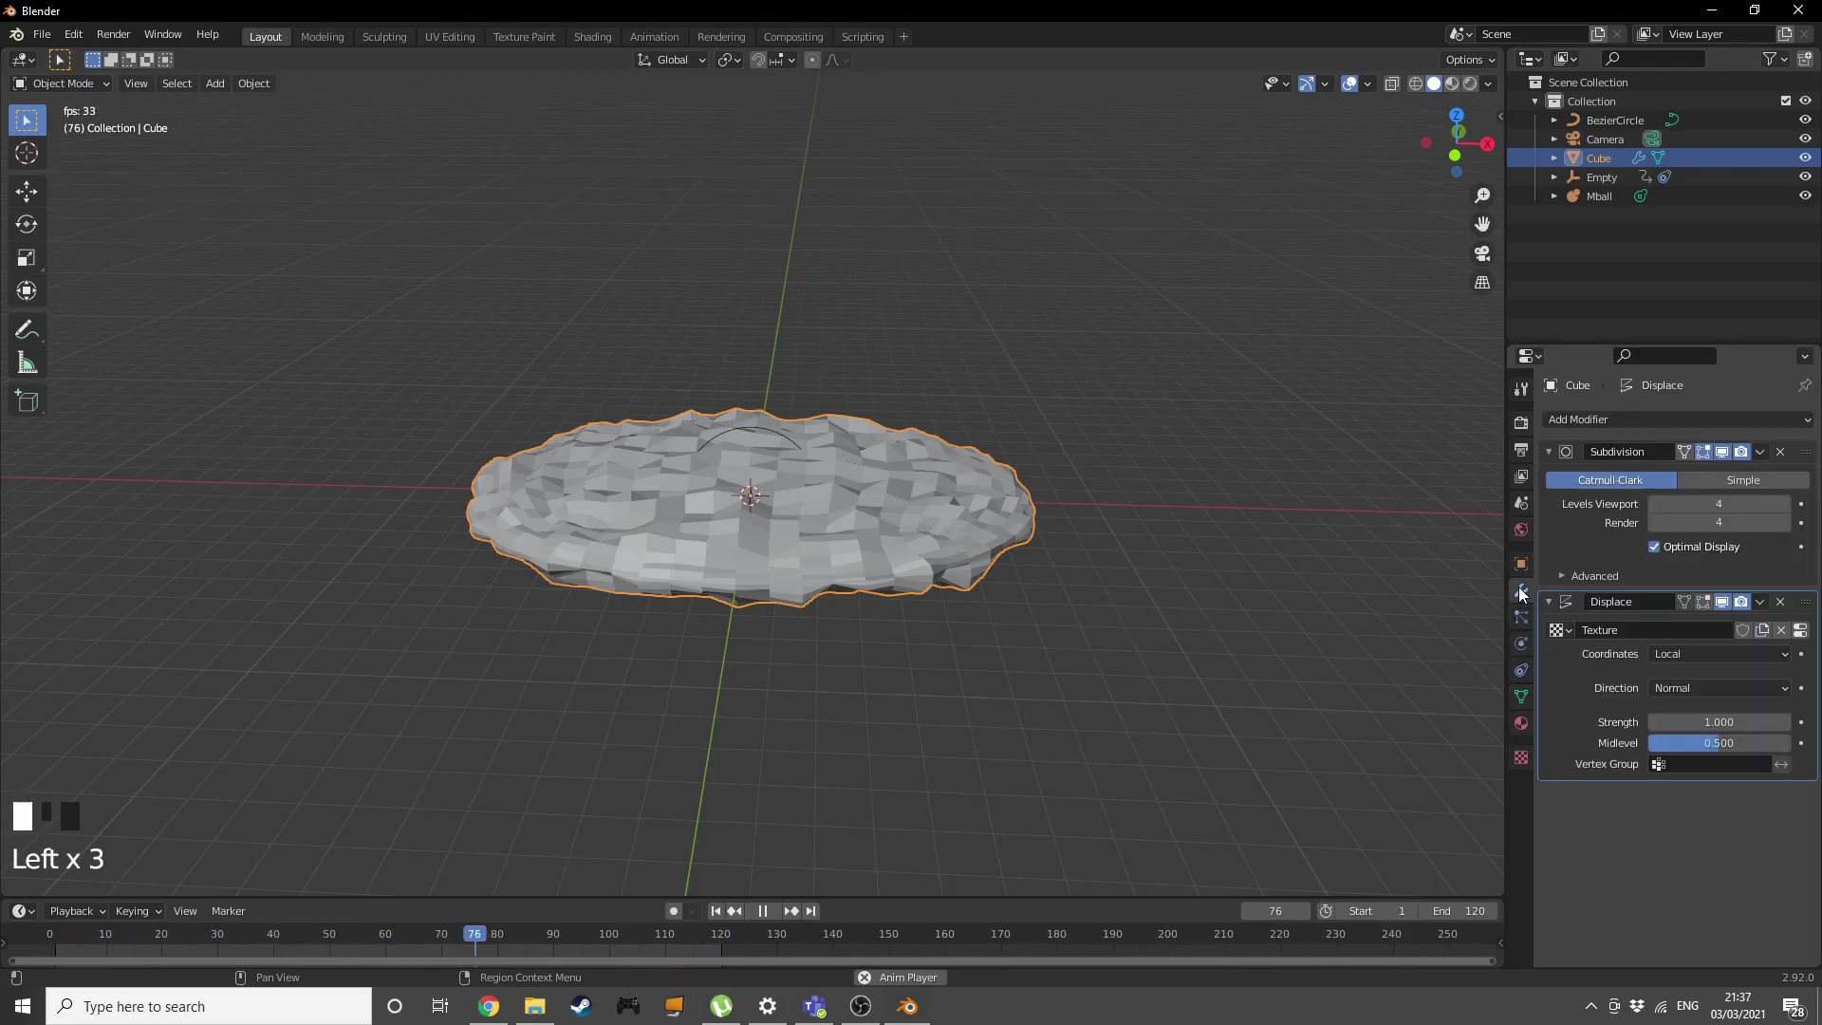
click(1701, 677)
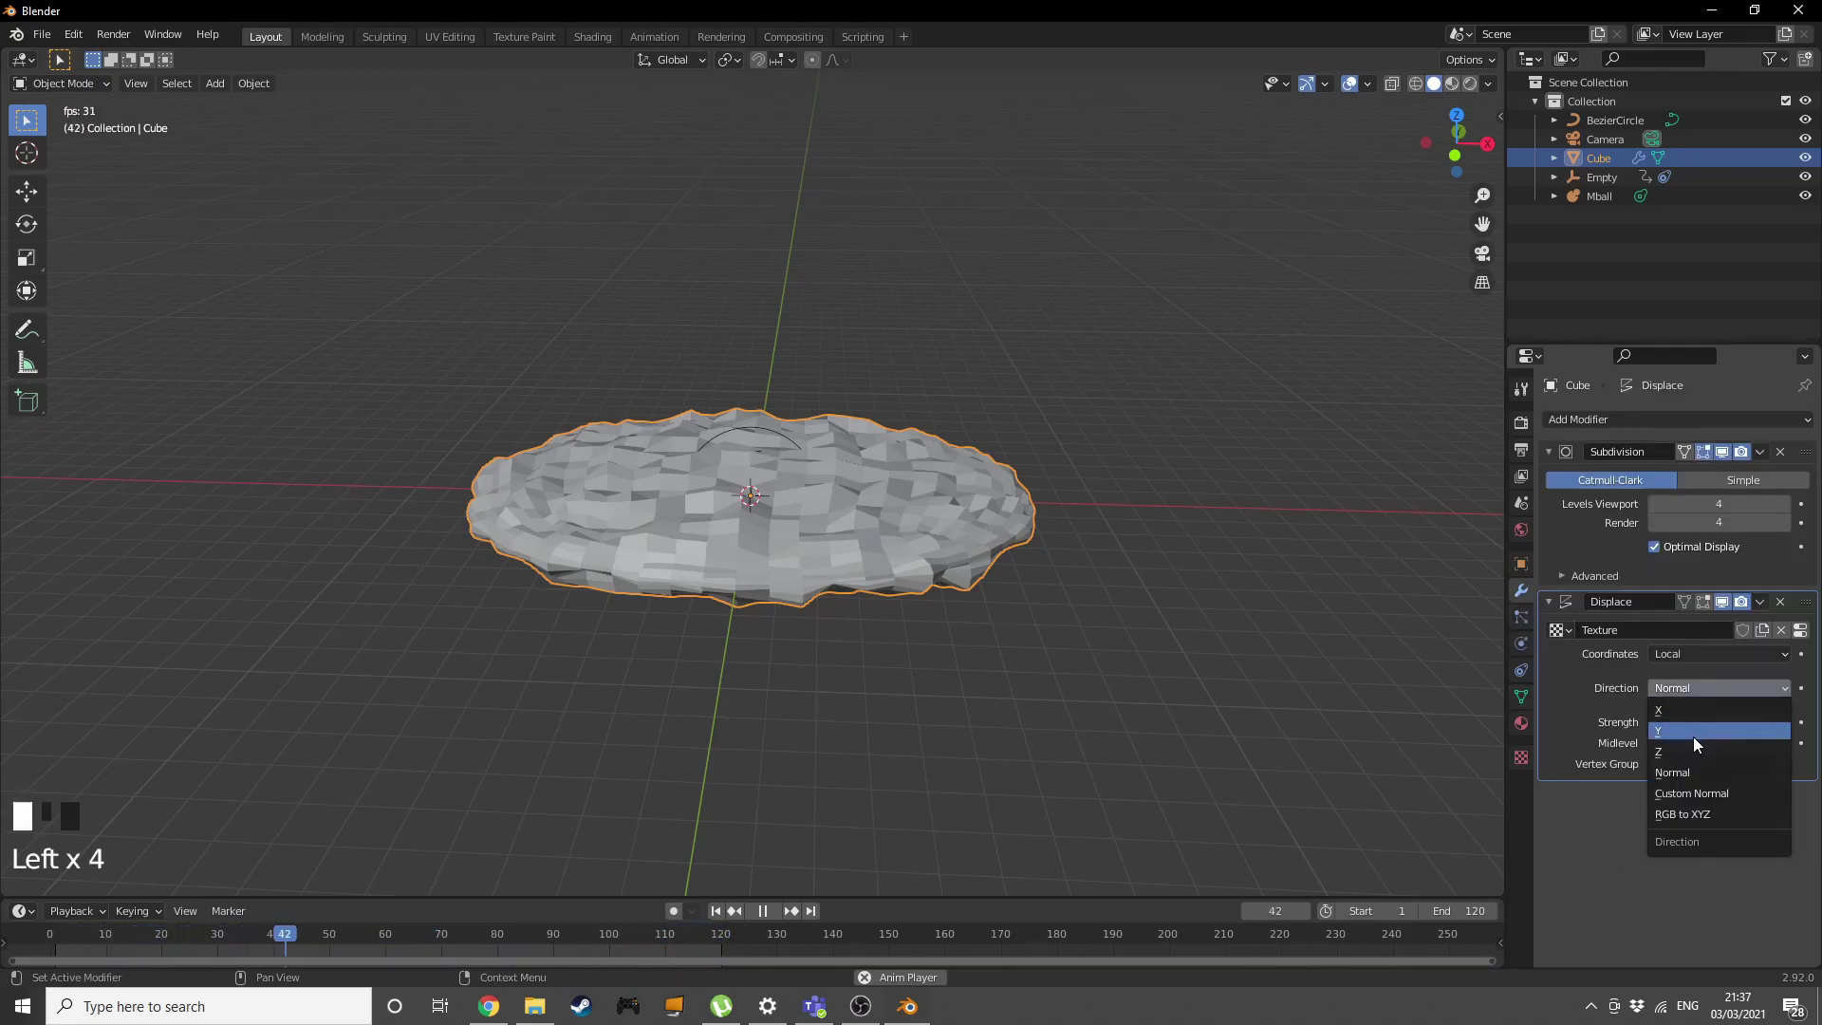
click(1689, 687)
click(1666, 651)
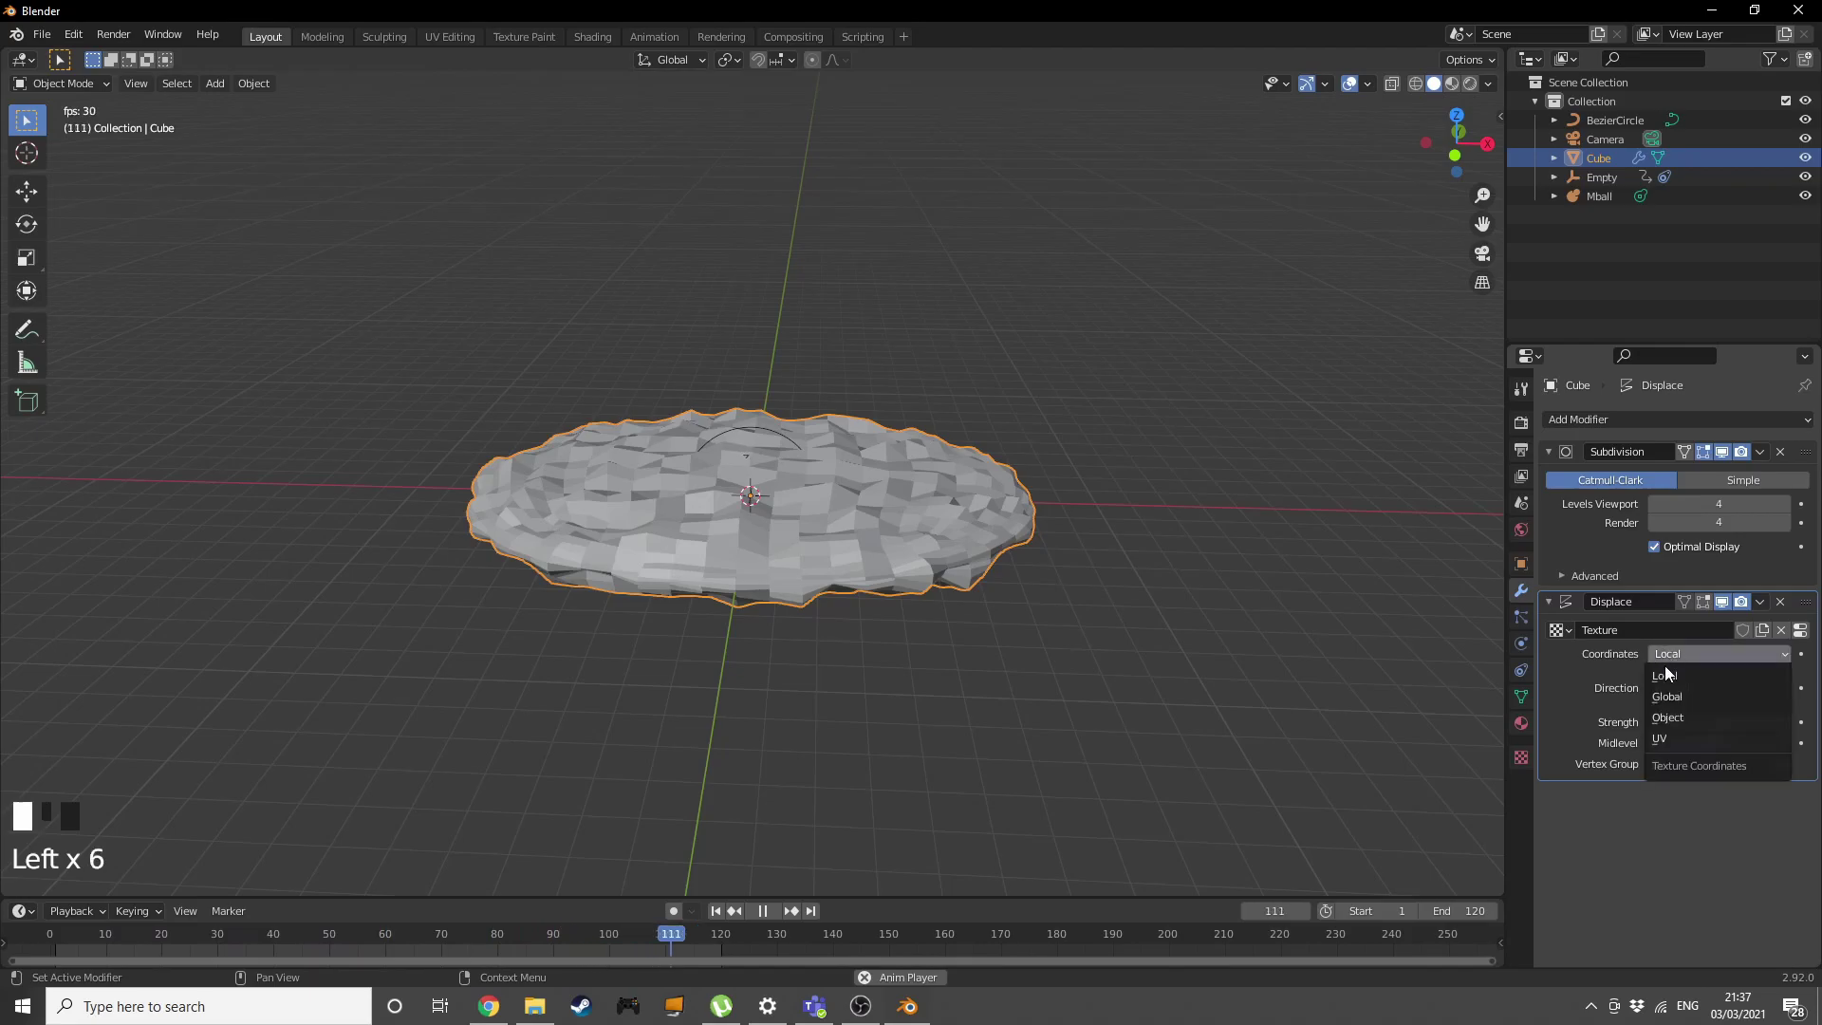
click(1668, 718)
click(1695, 674)
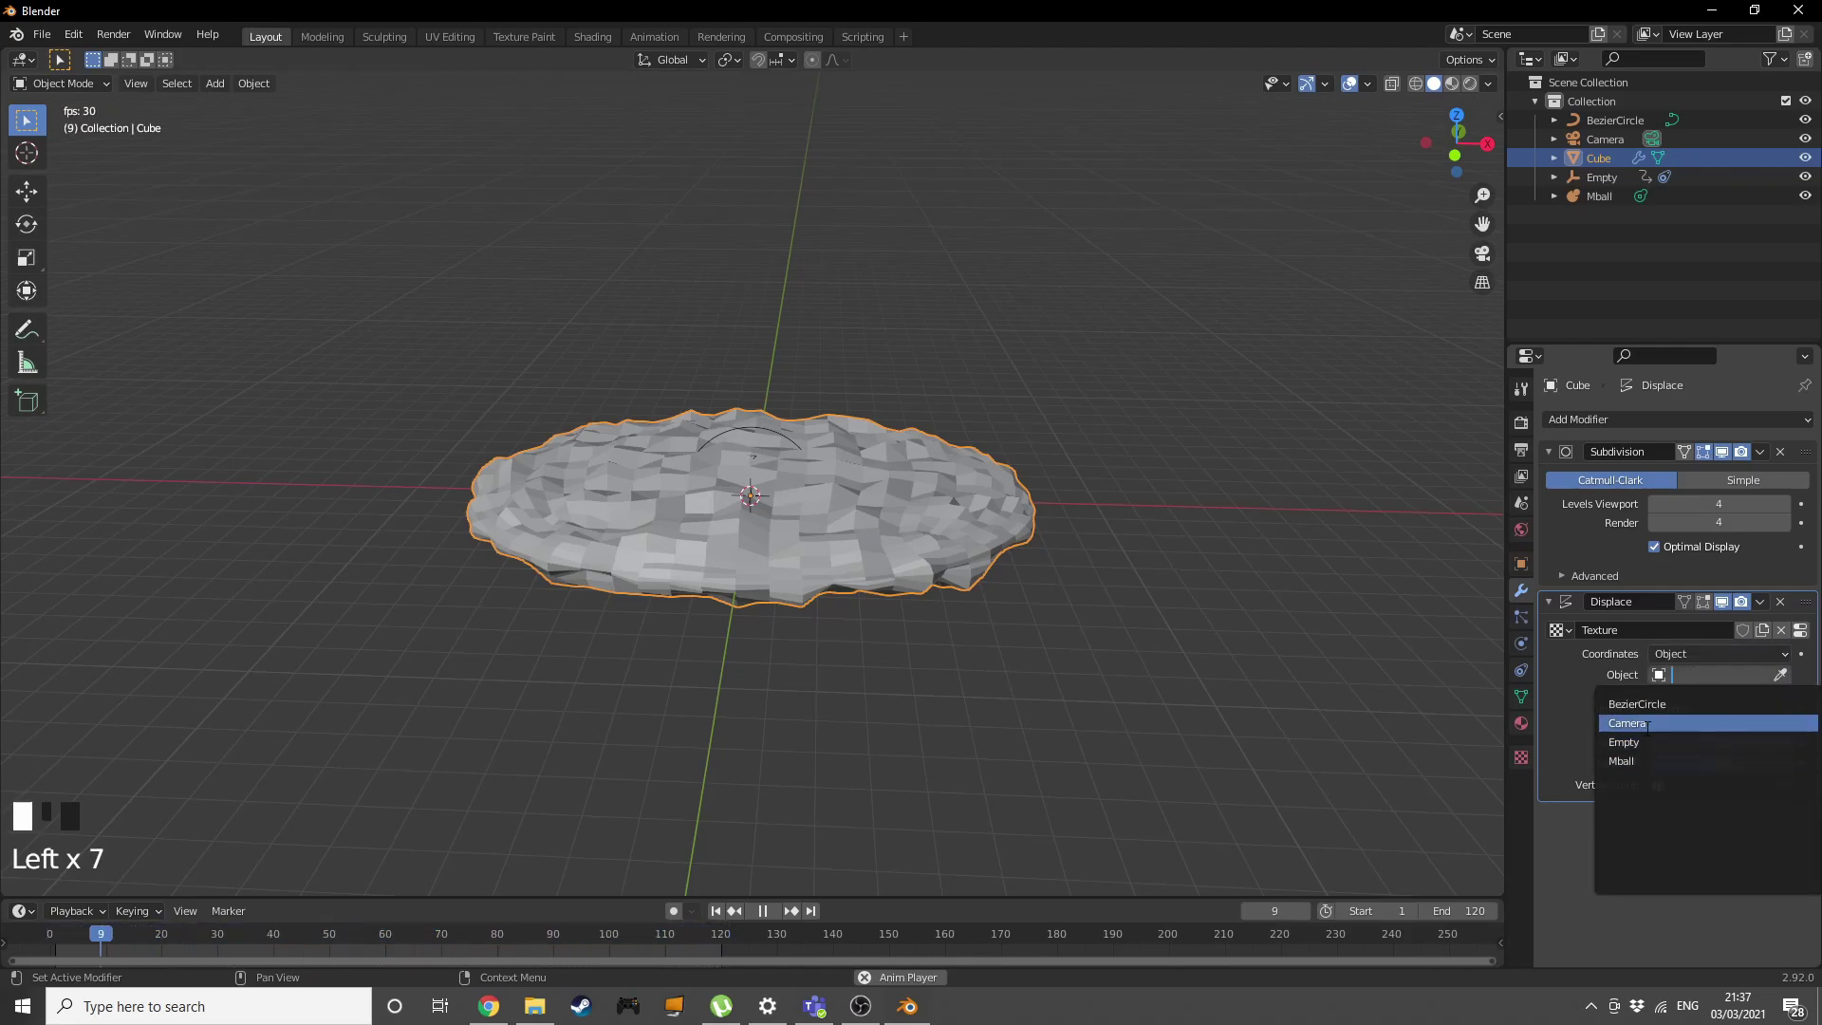
click(1625, 742)
middle_drag(1010, 570, 978, 590)
scroll(1008, 572, up, 4)
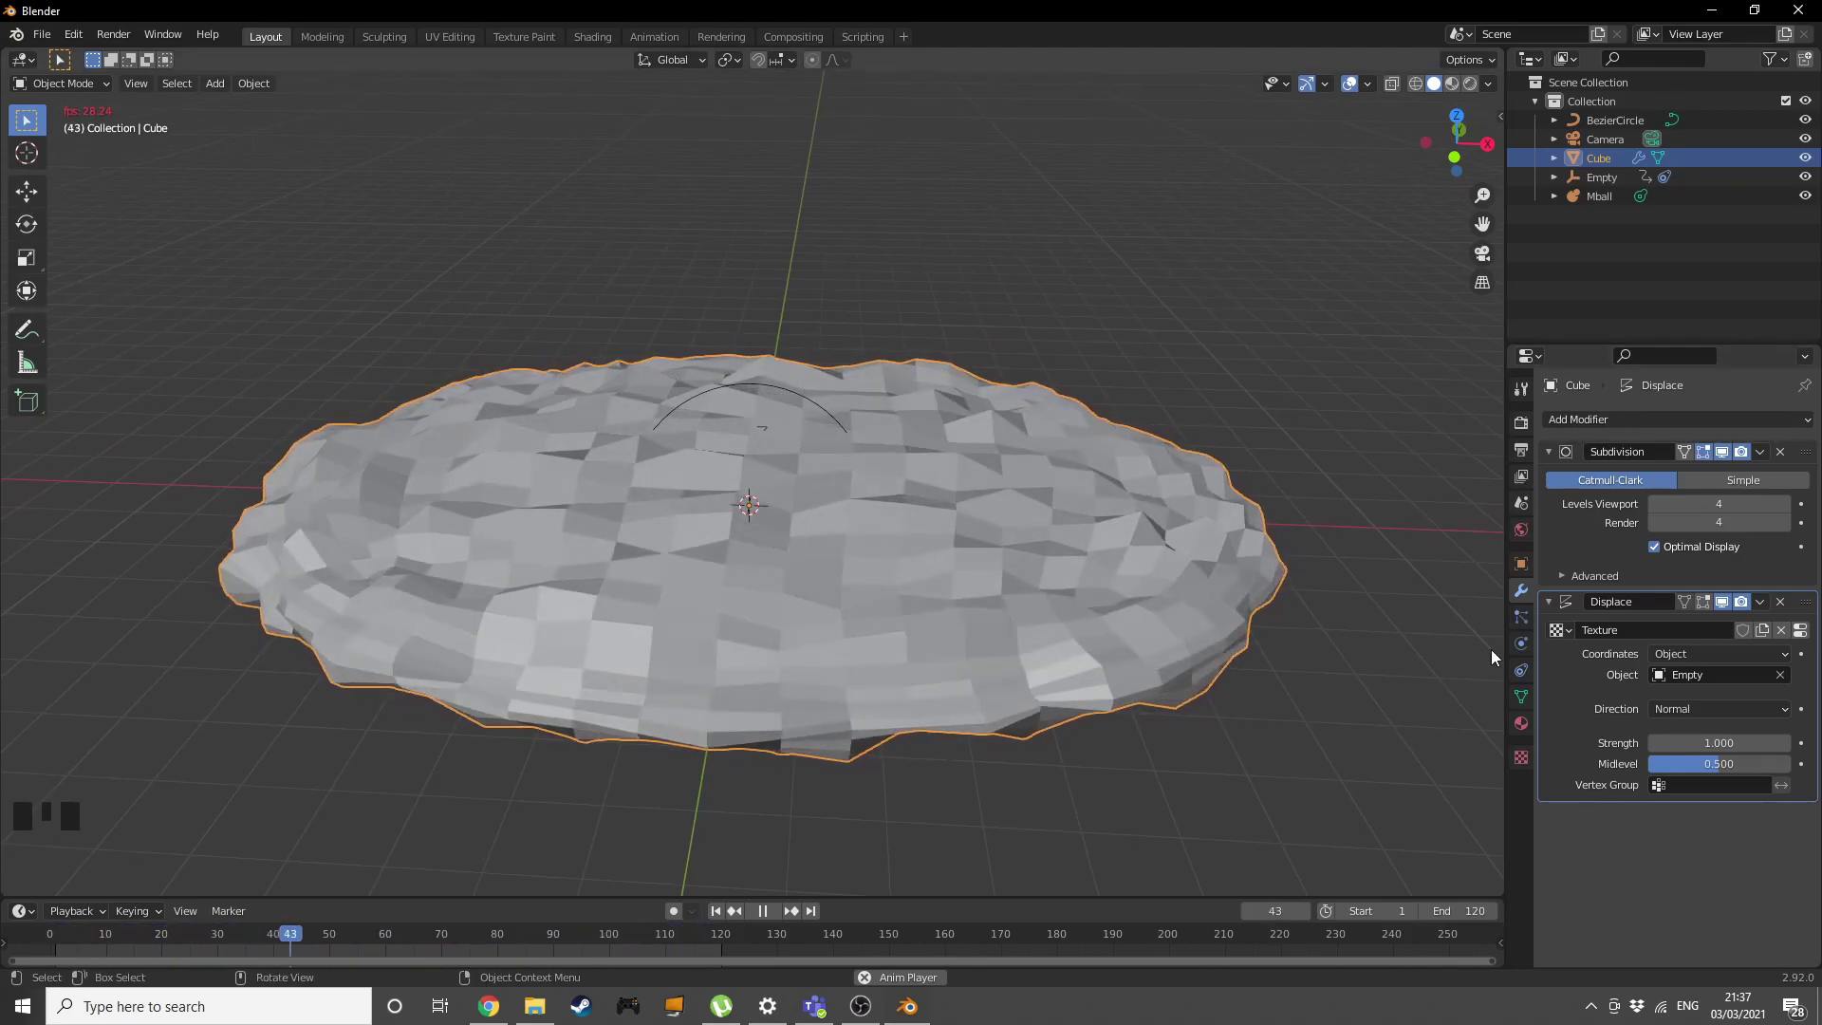
Add a Hair particle system with 200 particles to the Cube.
click(1518, 617)
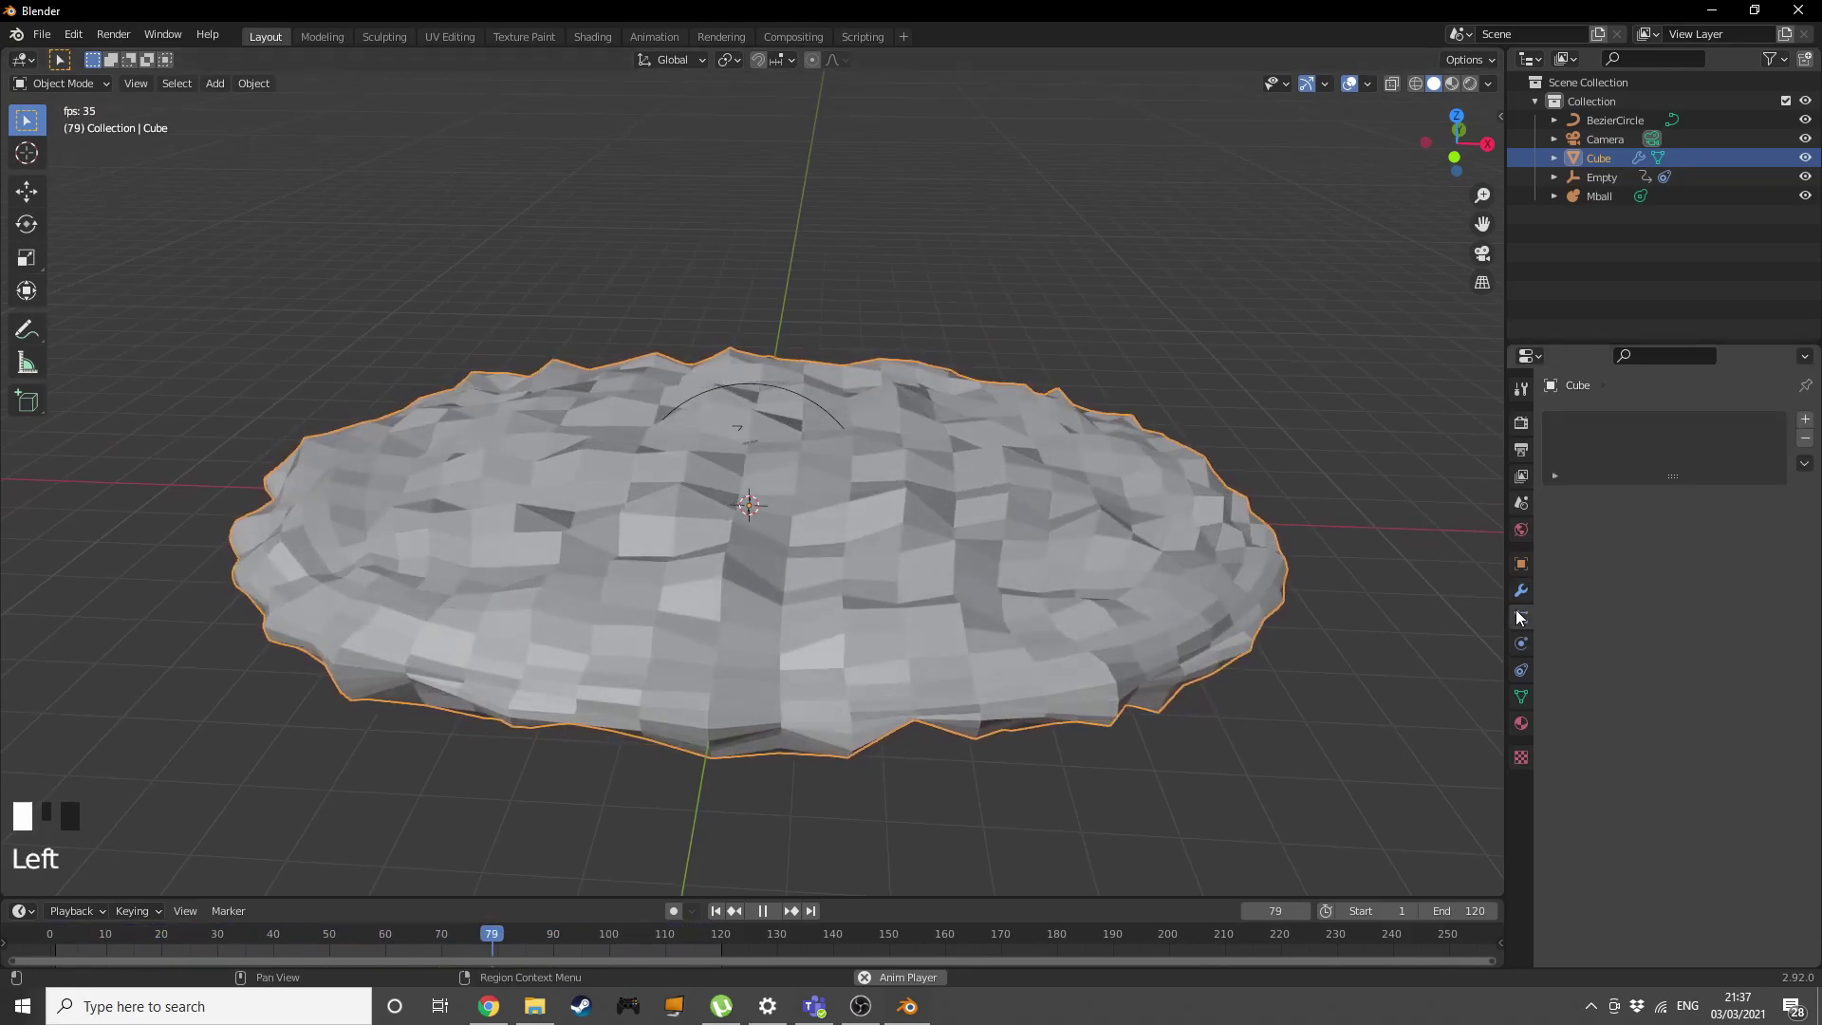
click(1806, 419)
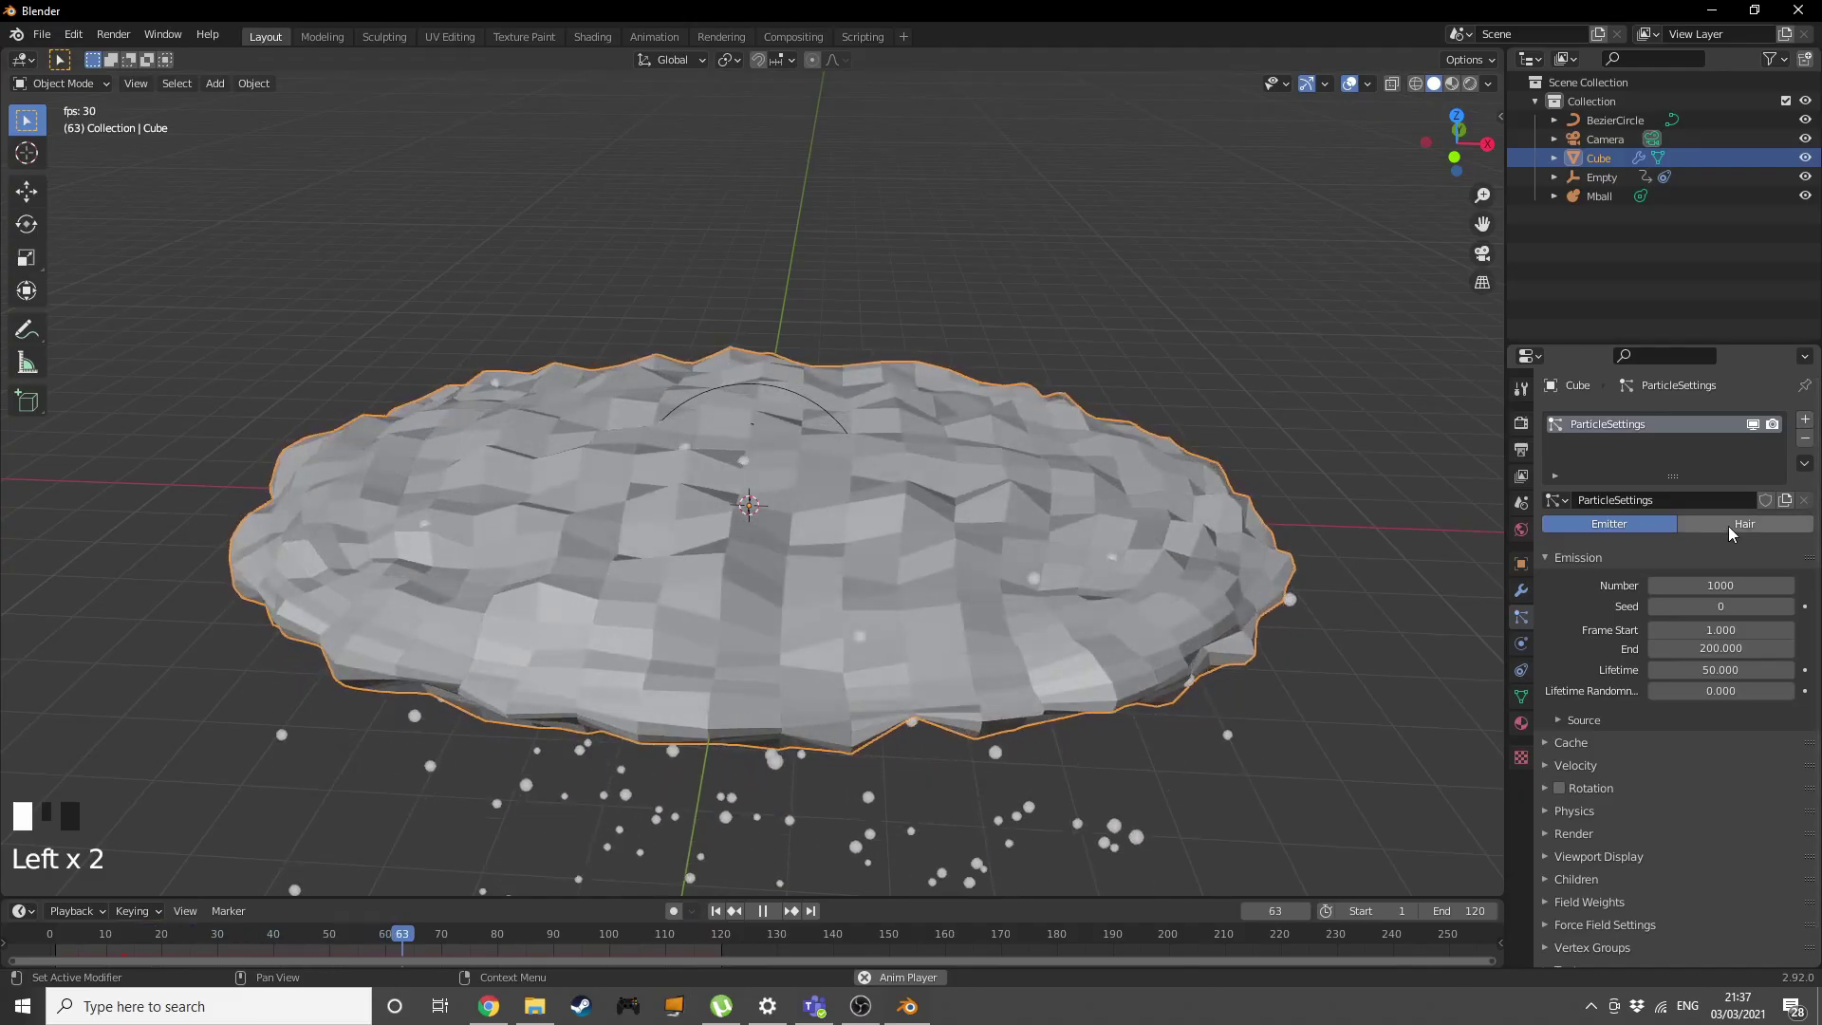
click(1729, 526)
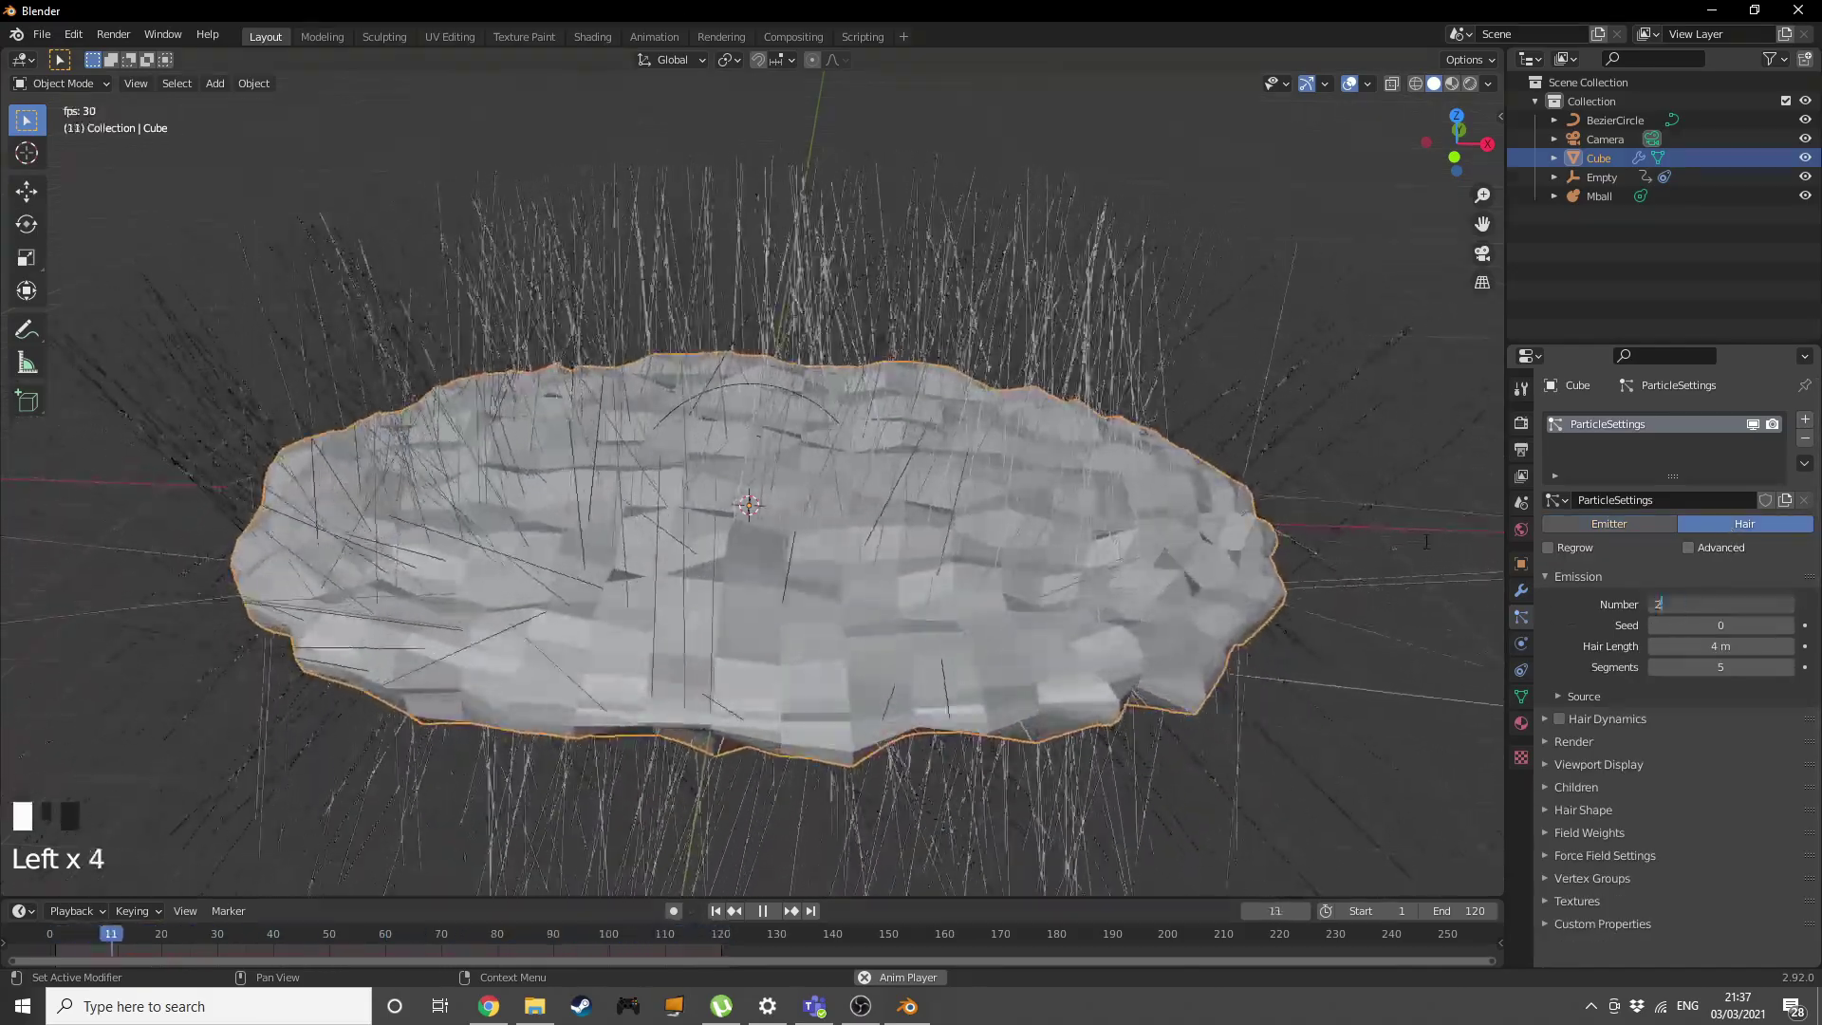
key(Return)
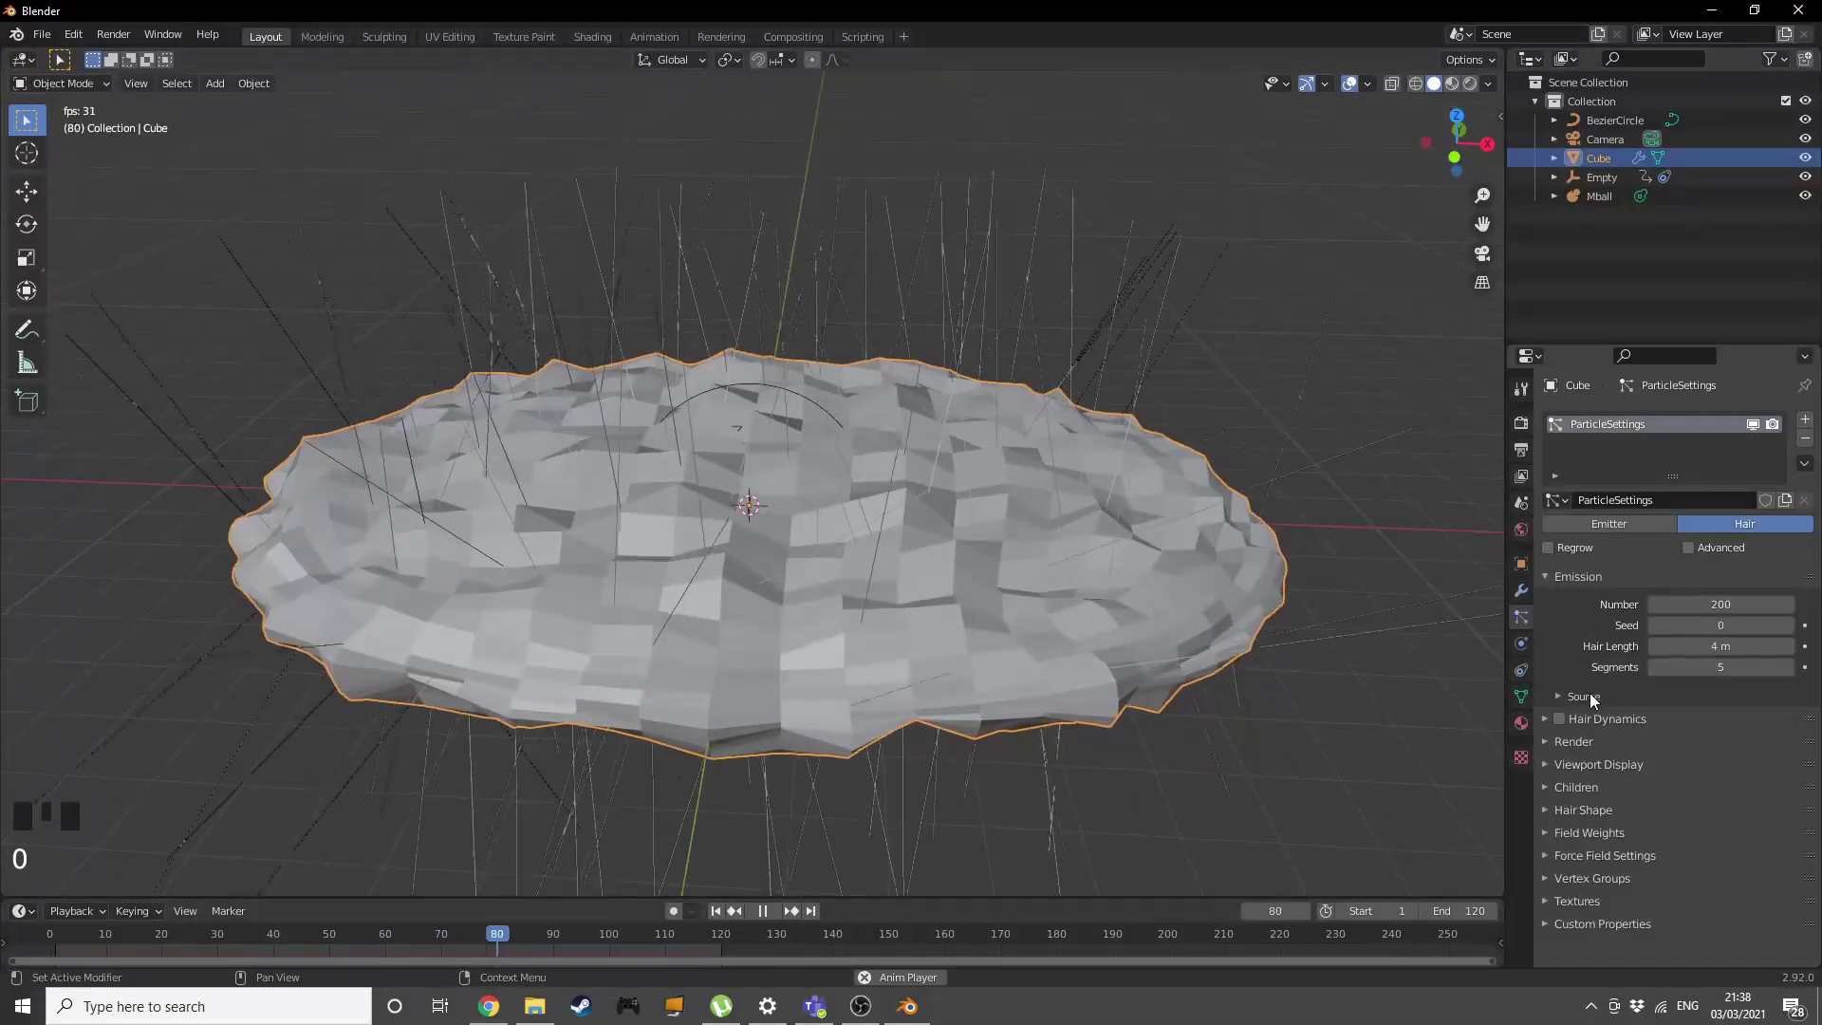
Emit the particles from the Volume with Random distribution.
click(1591, 691)
click(1672, 725)
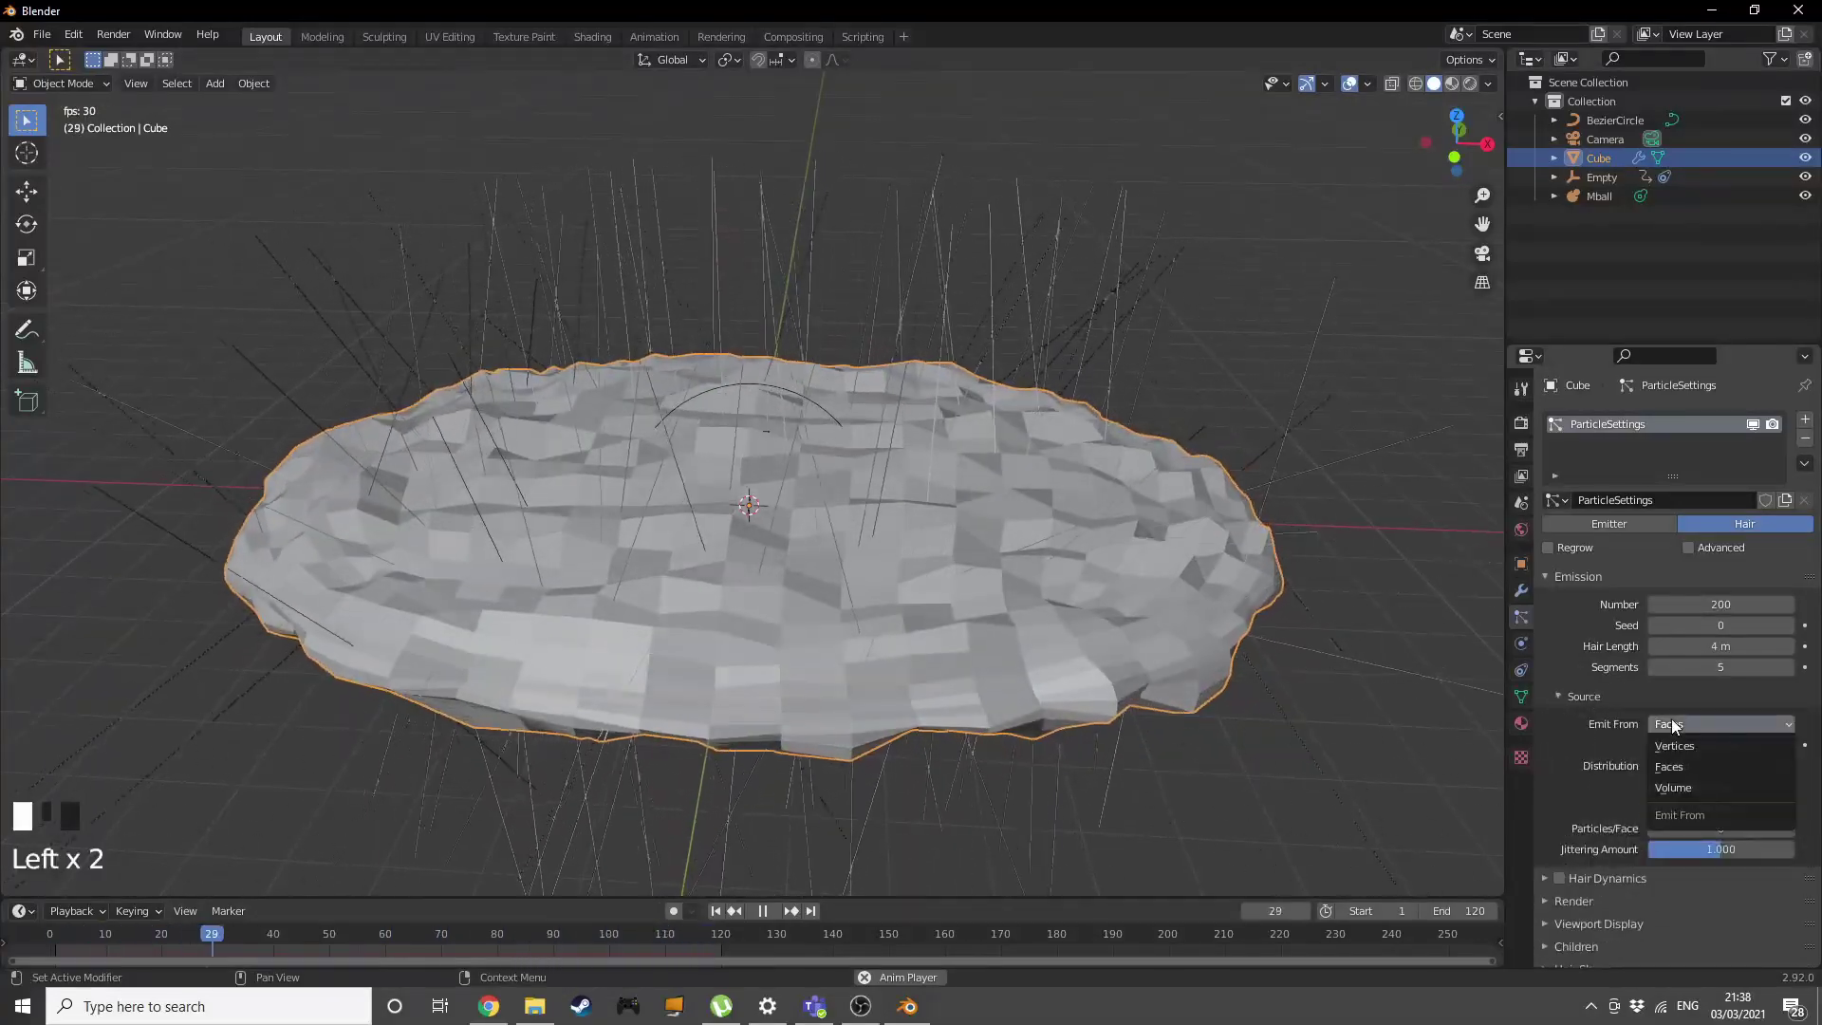
click(1672, 727)
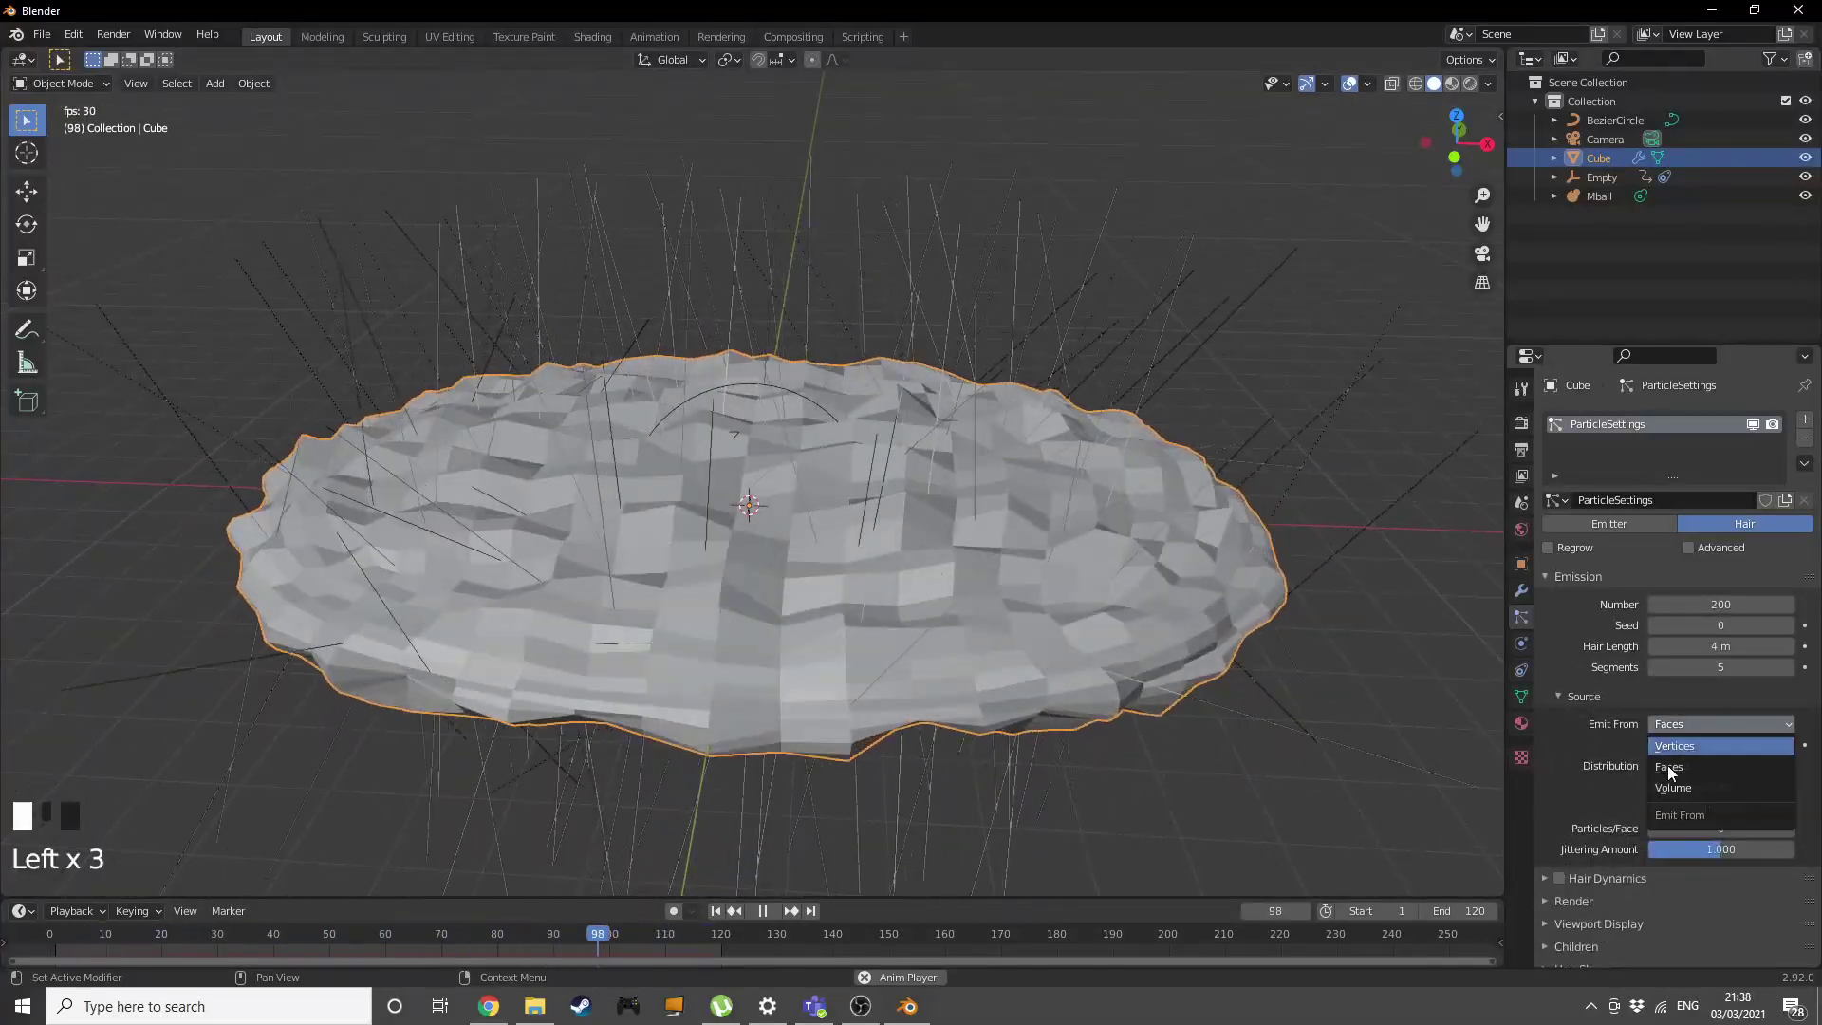
click(1699, 799)
click(1692, 761)
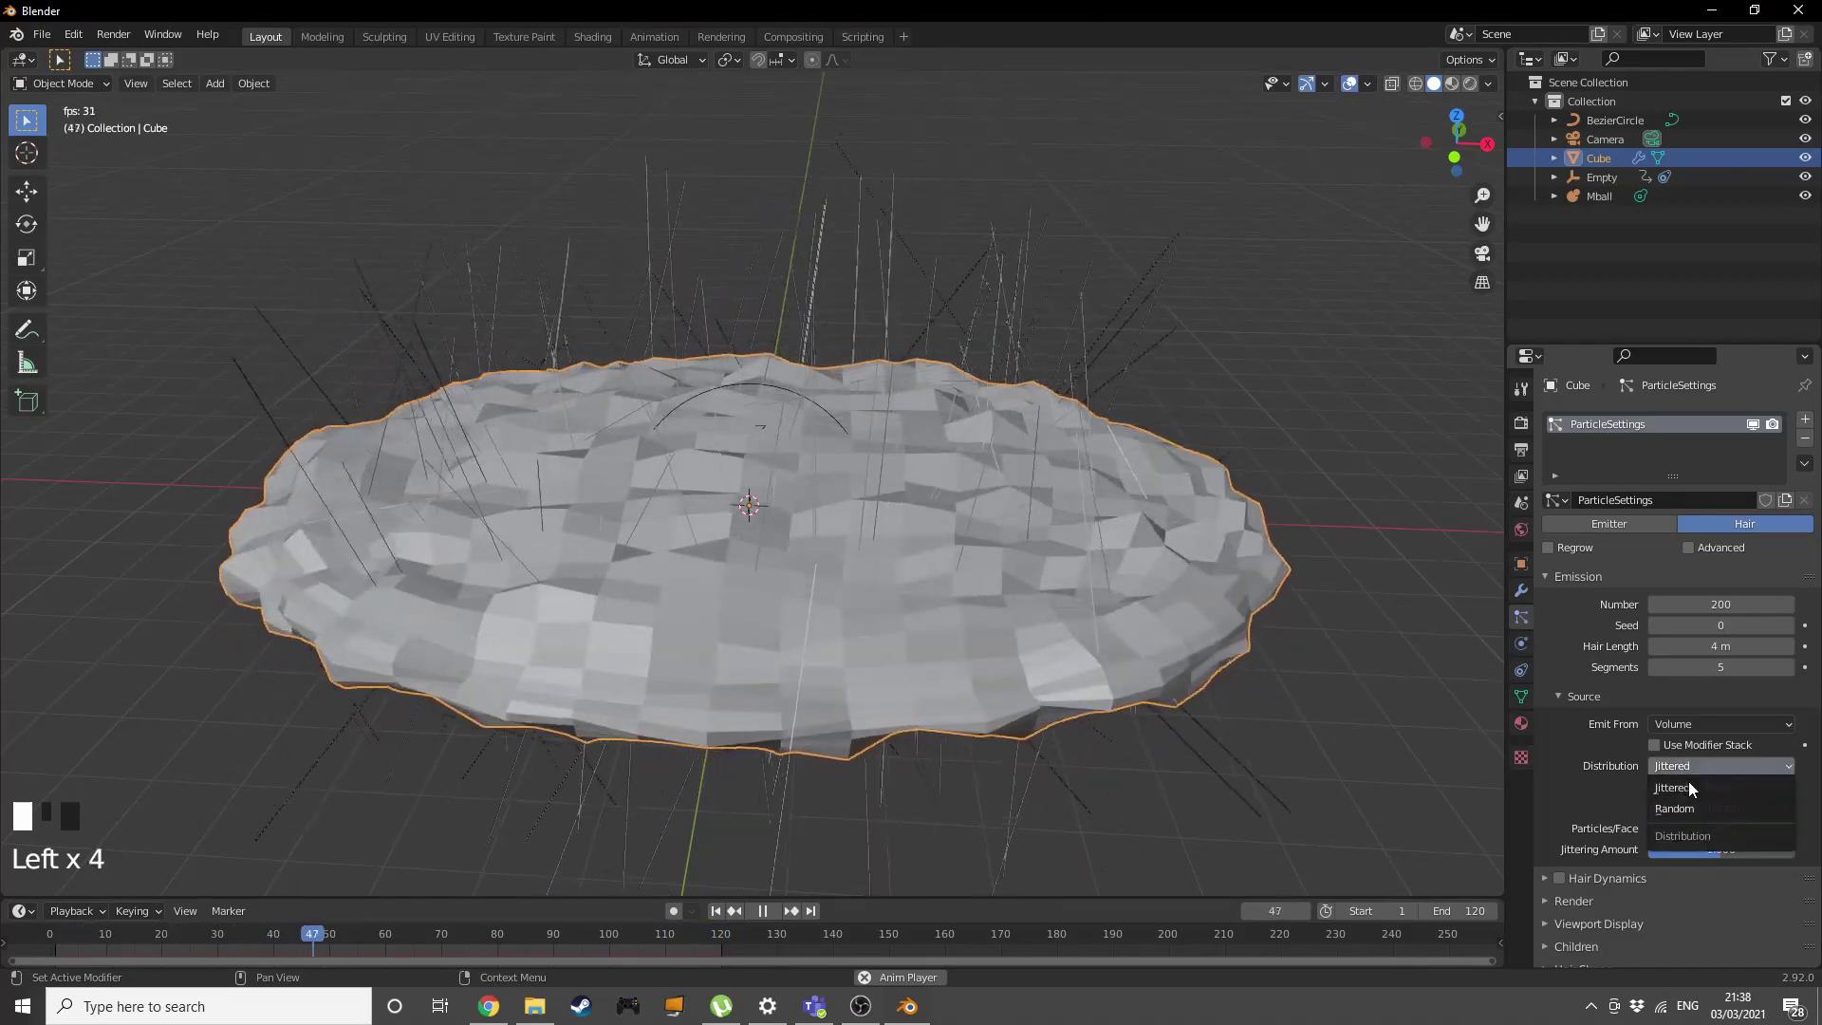
click(1682, 801)
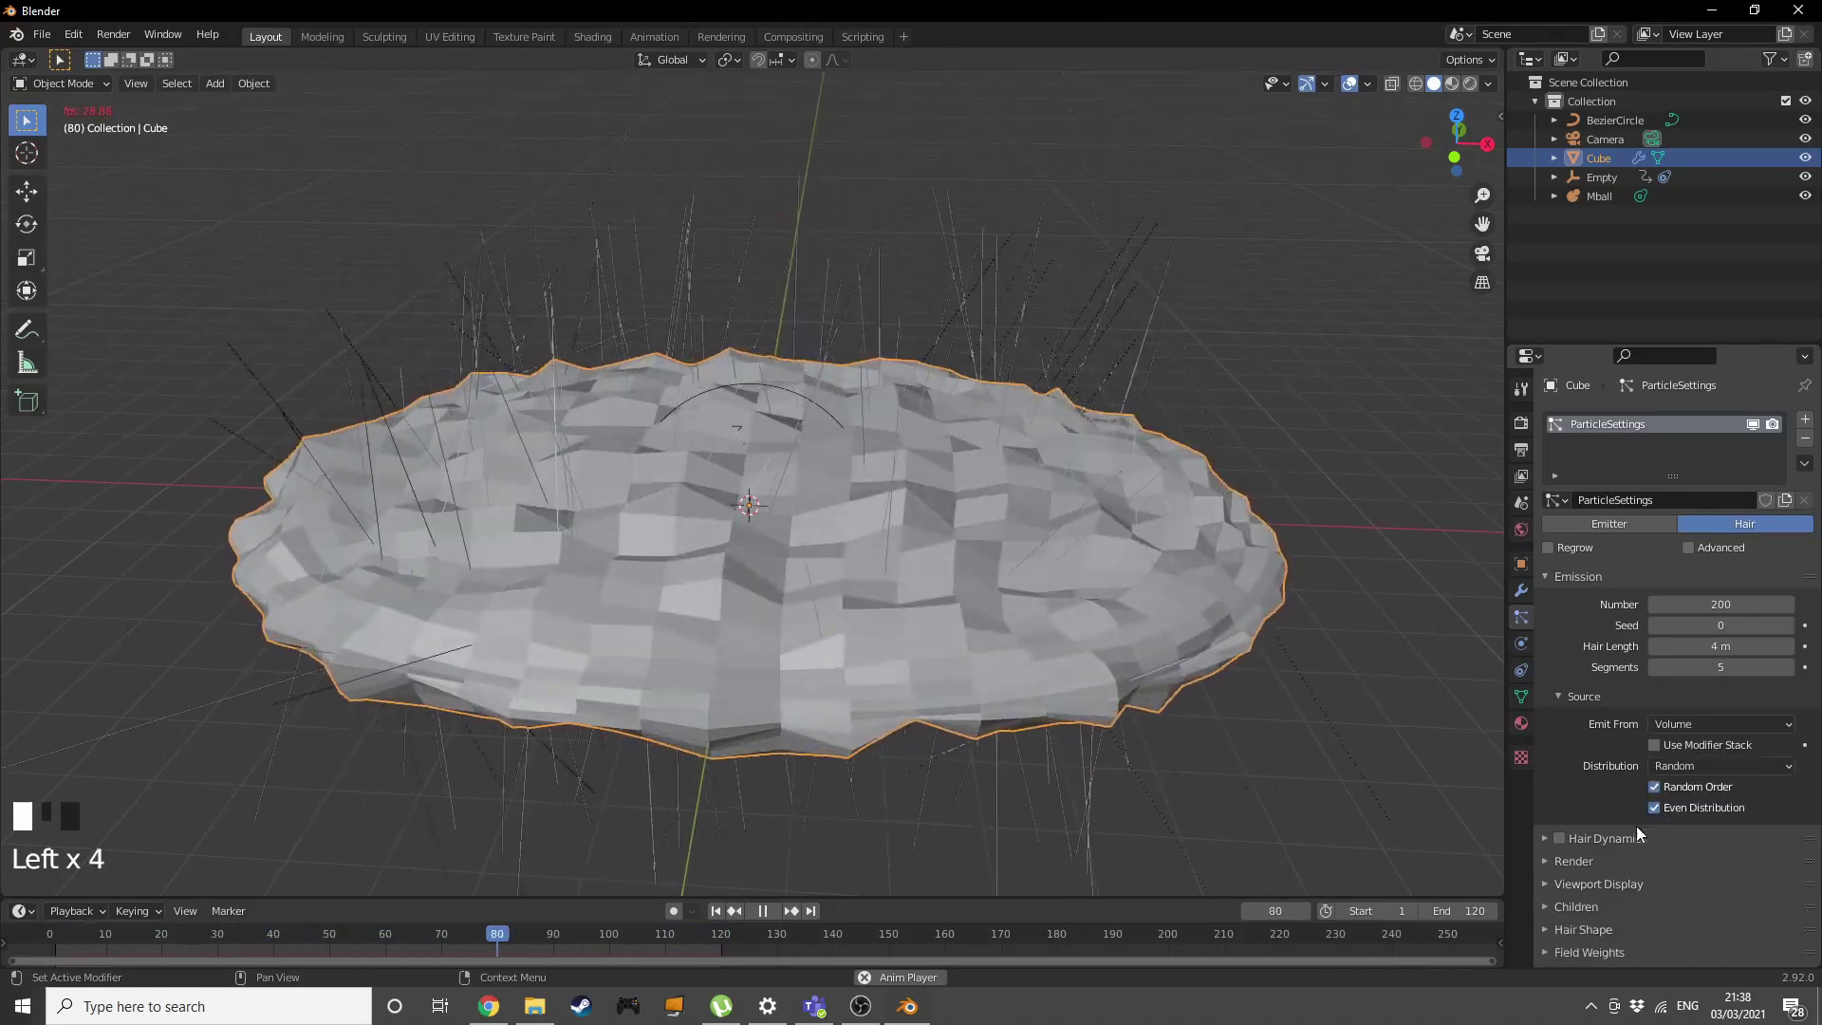
Render the particles as Object and turn off Show Emitter.
click(1579, 859)
scroll(1706, 777, down, 3)
click(1706, 774)
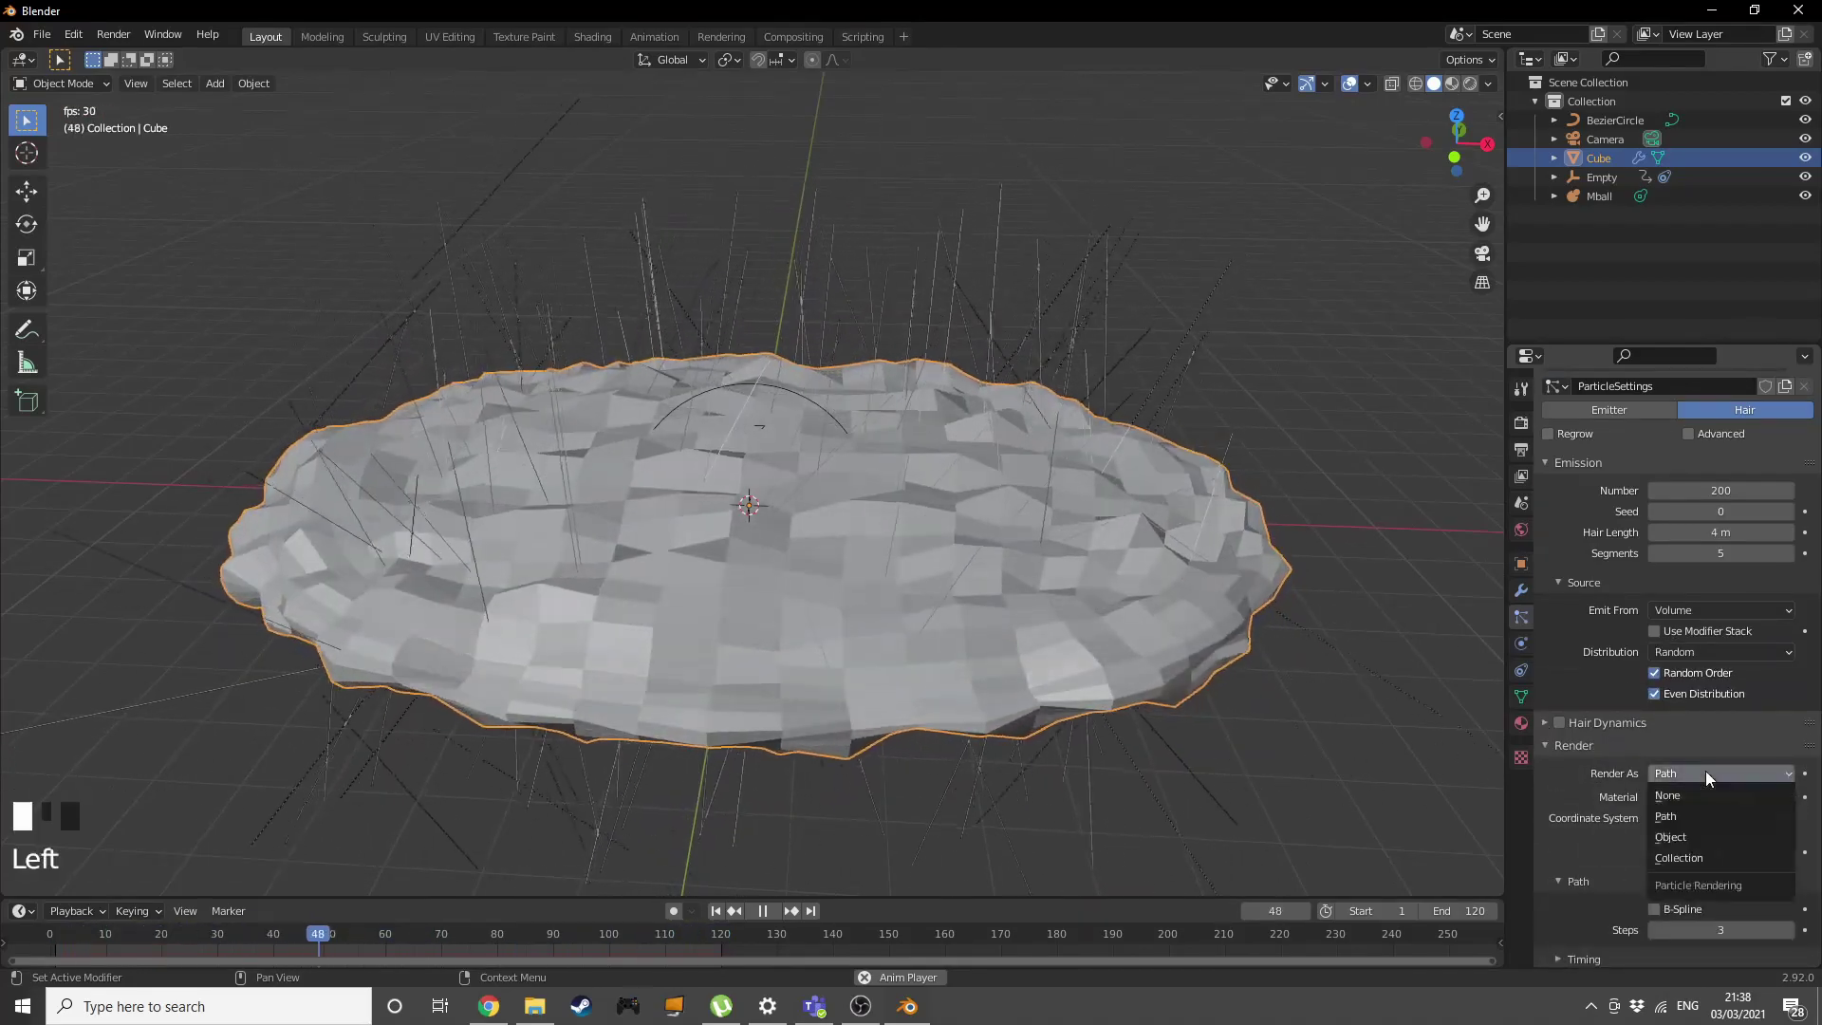
click(1690, 838)
scroll(1673, 844, down, 1)
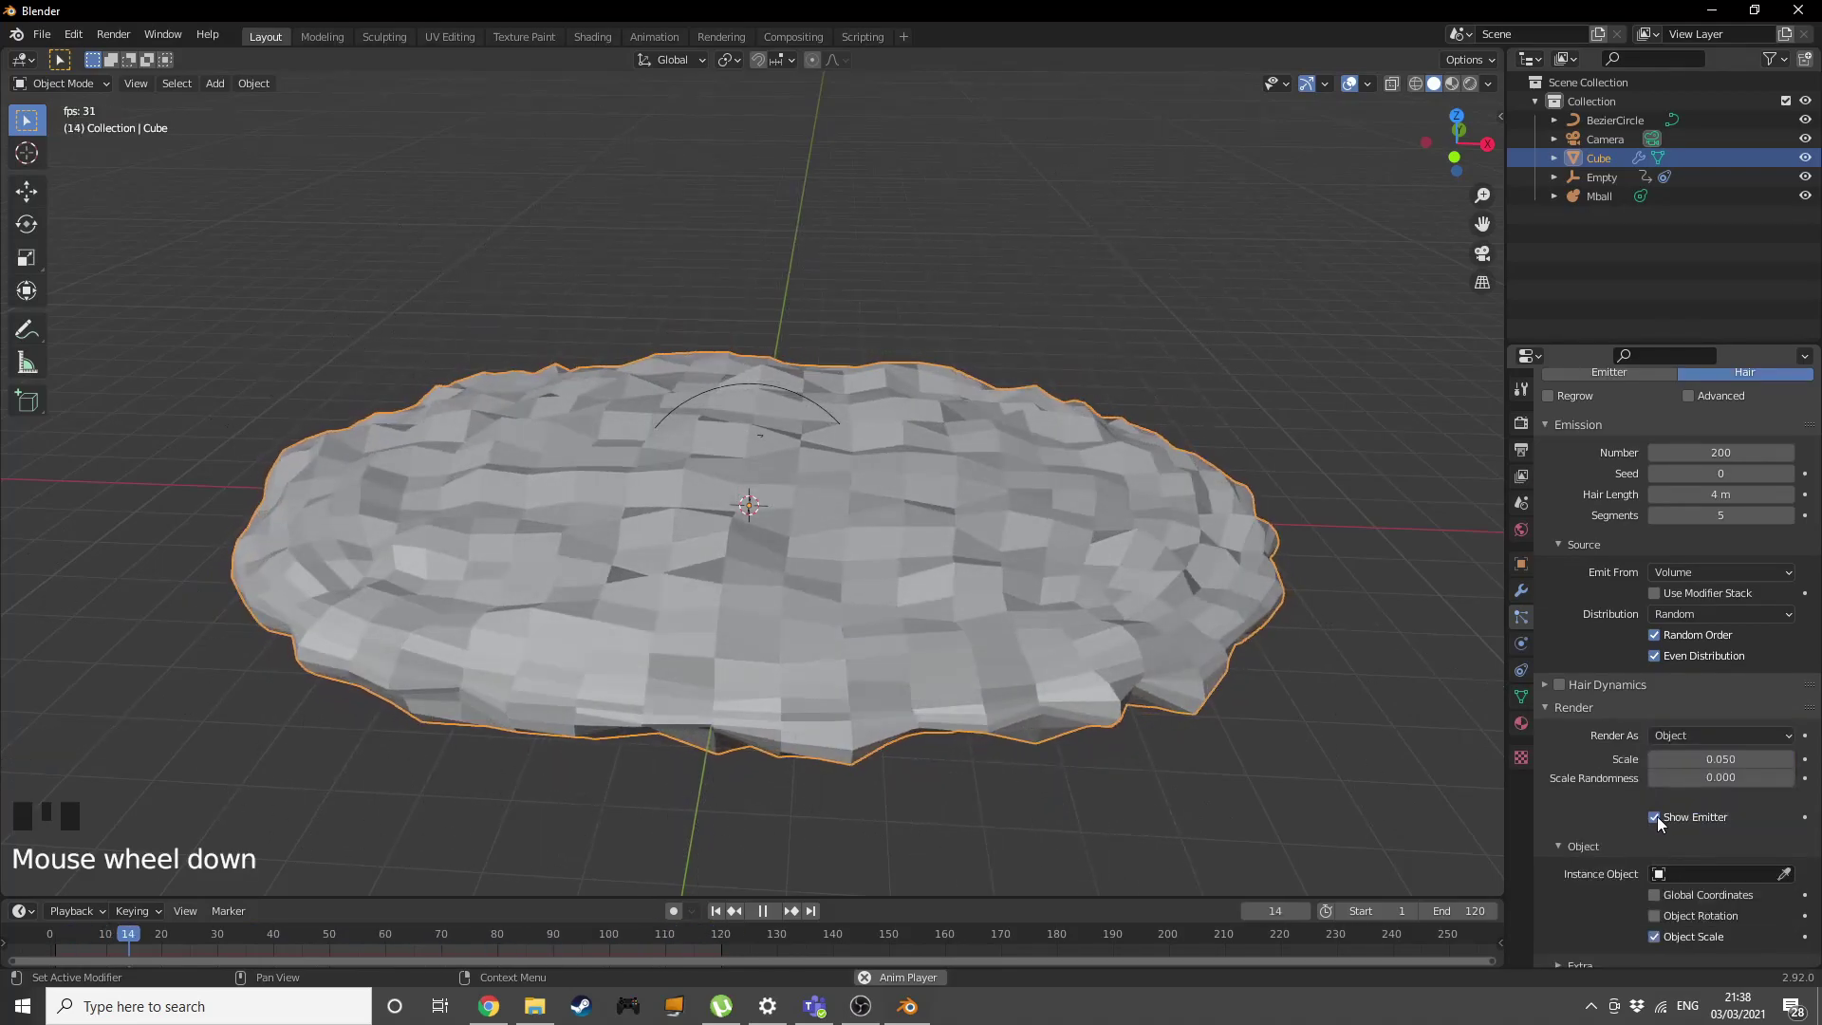
click(1657, 816)
click(1716, 906)
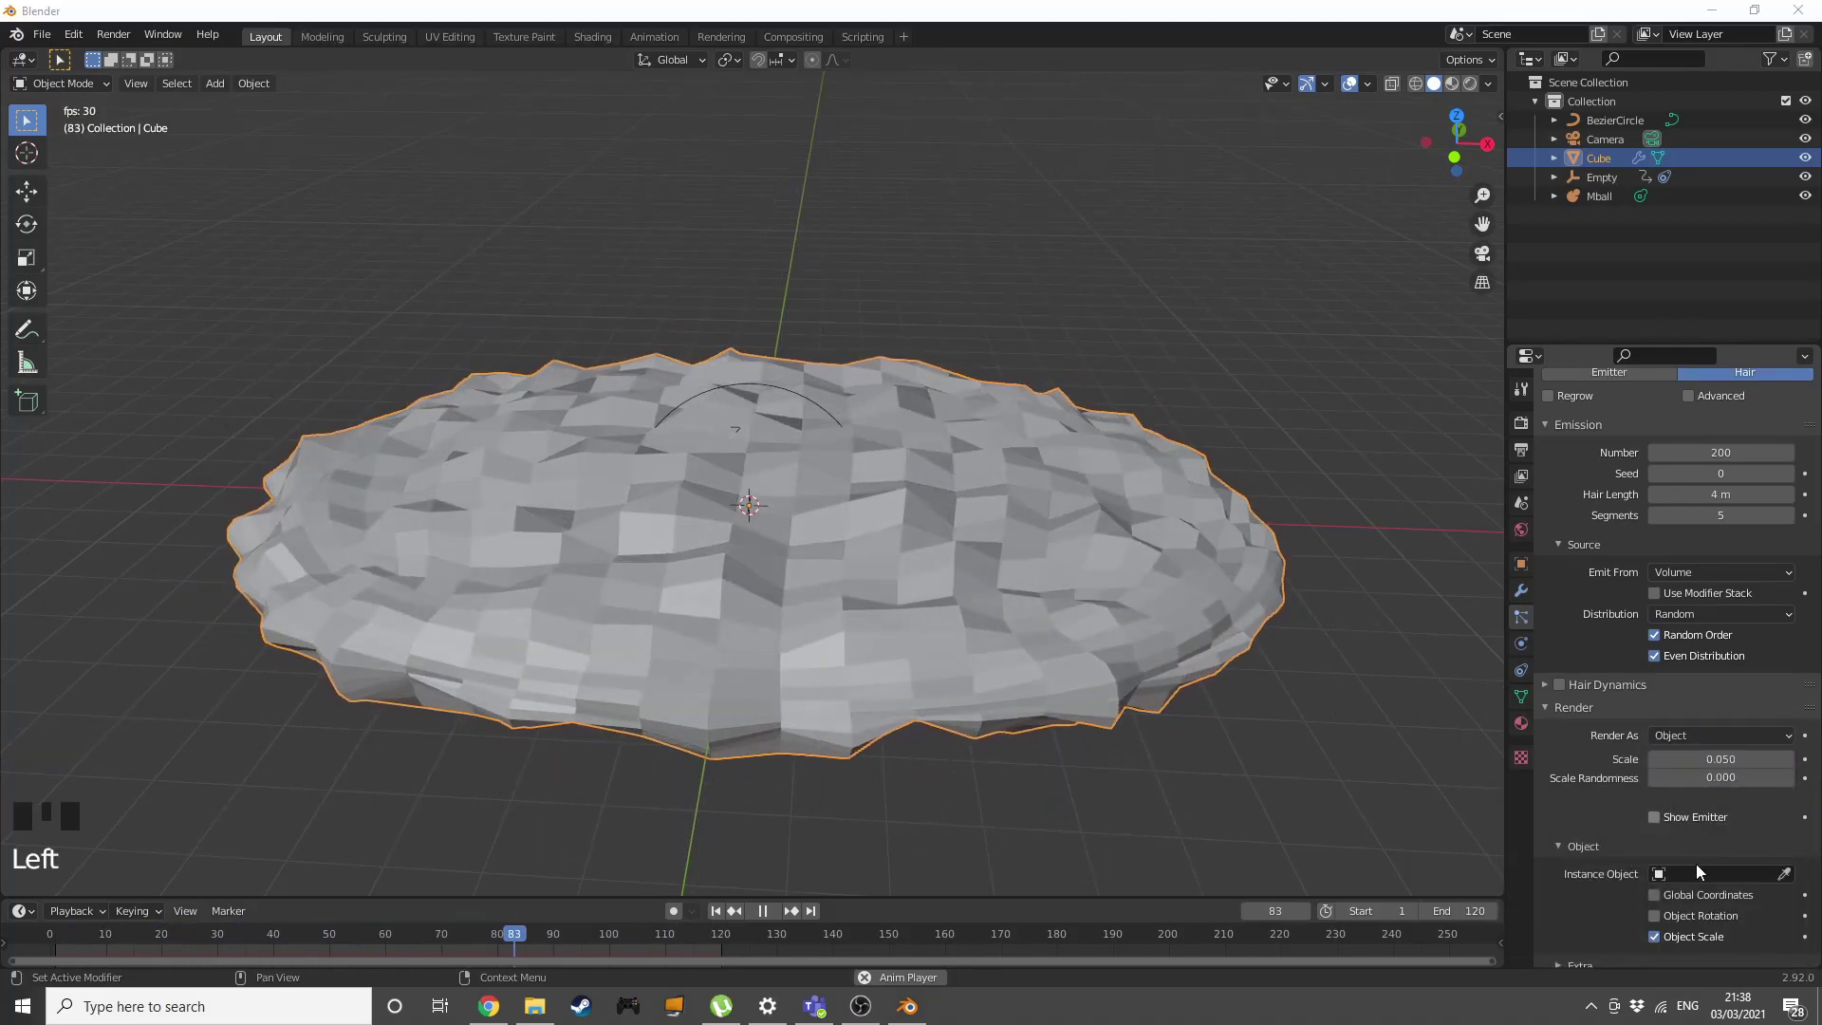
click(1703, 871)
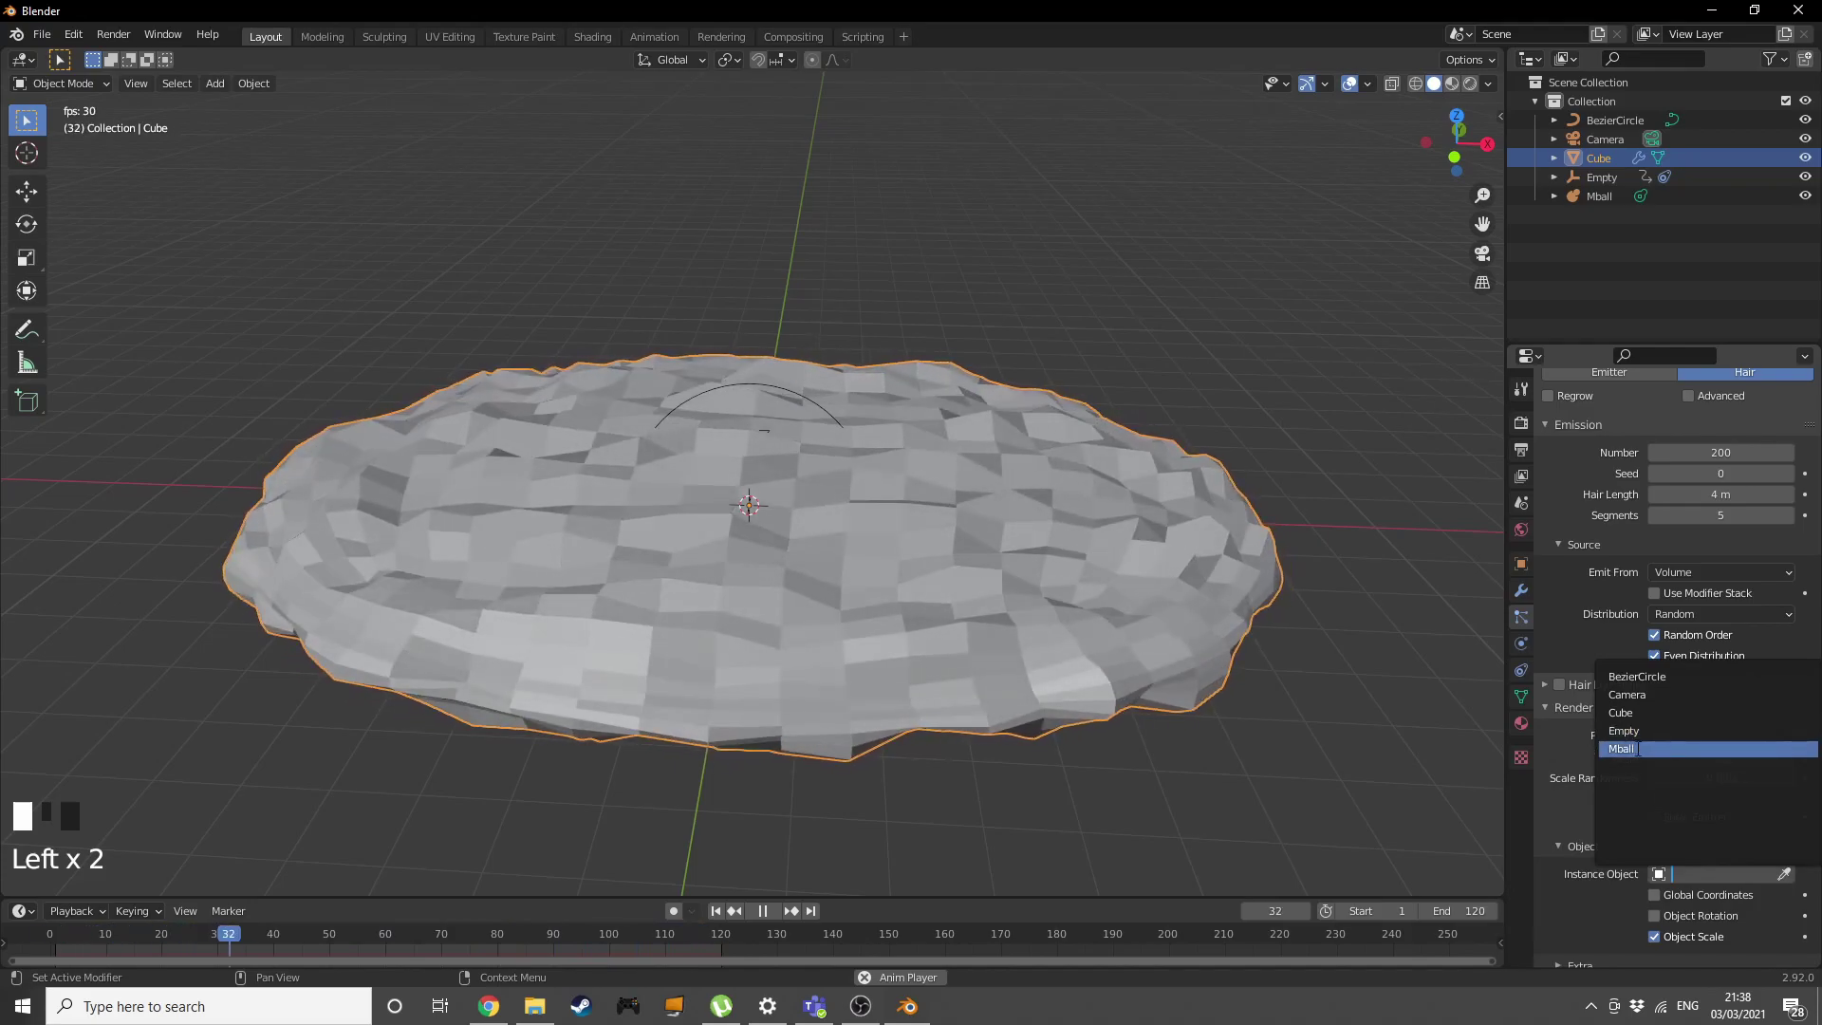
Instance the Mball metaball on every particle, placed on the Cube's displaced surface via the modifier stack.
click(1623, 749)
middle_drag(1205, 664, 1173, 611)
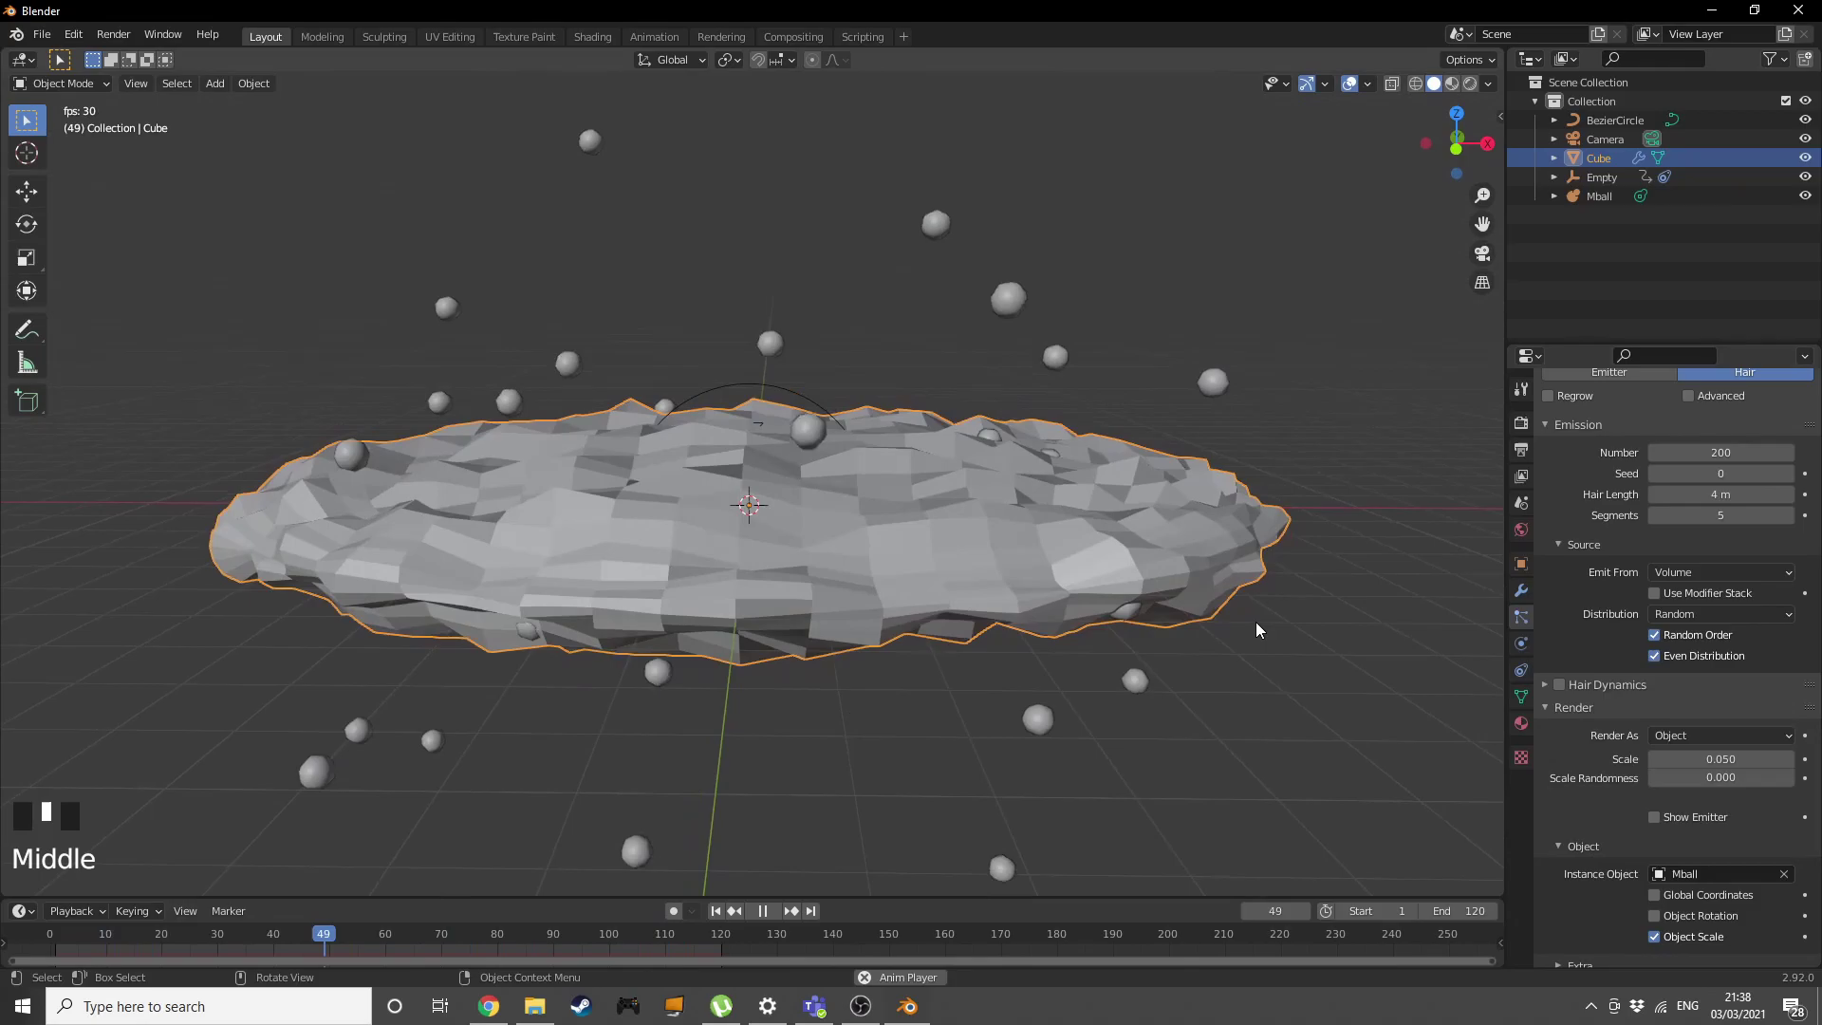
scroll(1256, 622, down, 3)
mouse_move(1291, 538)
middle_down()
mouse_move(1296, 506)
mouse_move(1298, 522)
middle_up()
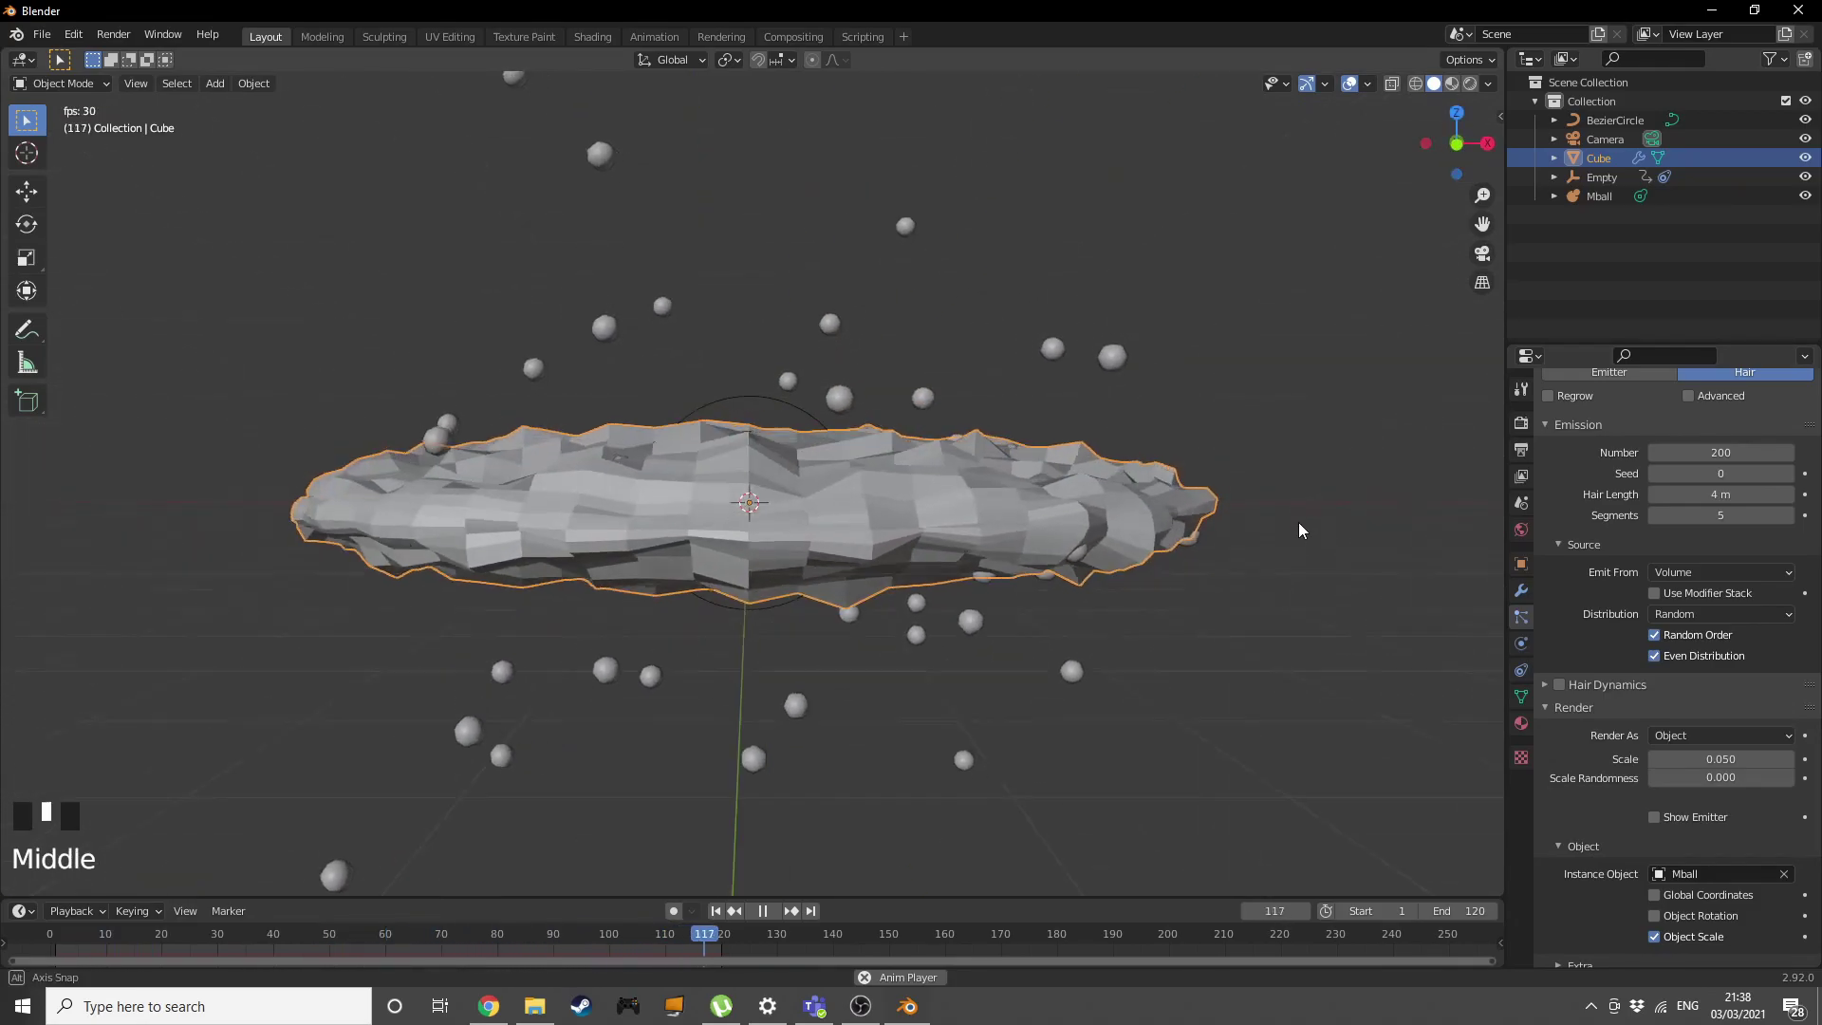
click(1655, 593)
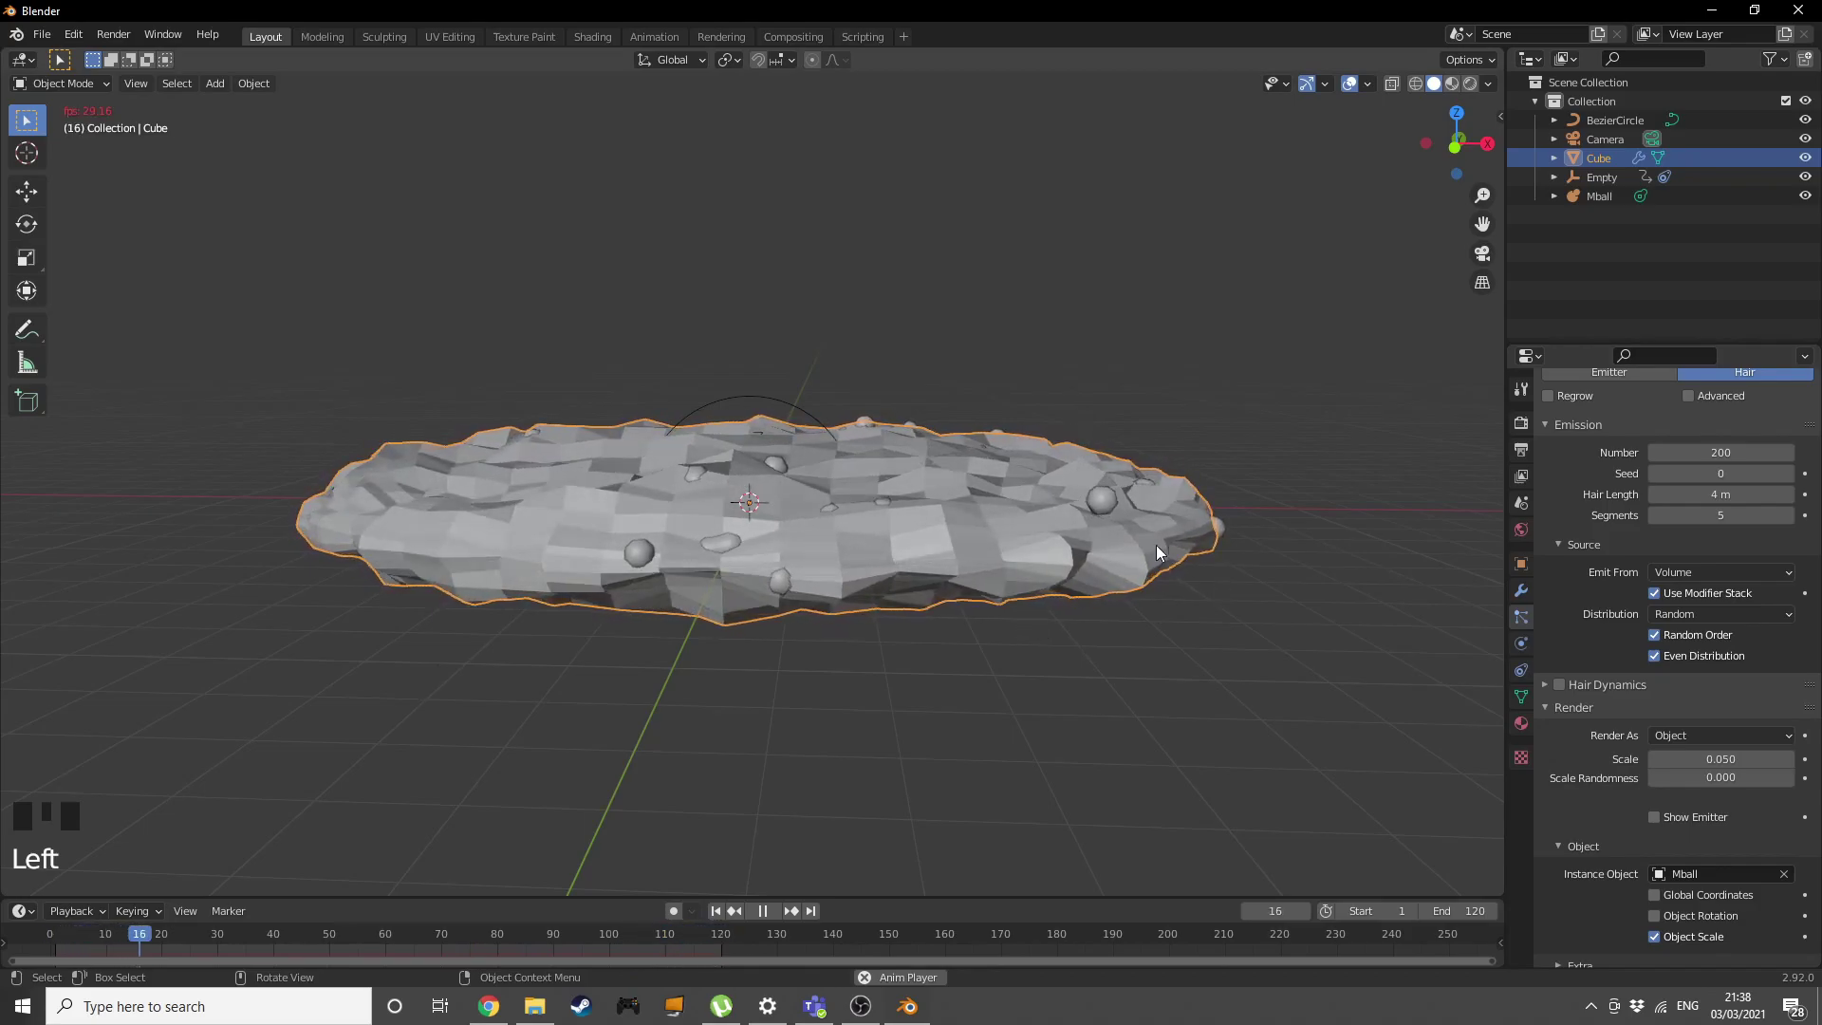
Hide the Cube emitter and raise the particle scale to about 0.131 so the blobs merge.
click(1806, 158)
middle_drag(1295, 464, 1422, 585)
scroll(1182, 569, up, 2)
scroll(1626, 701, down, 1)
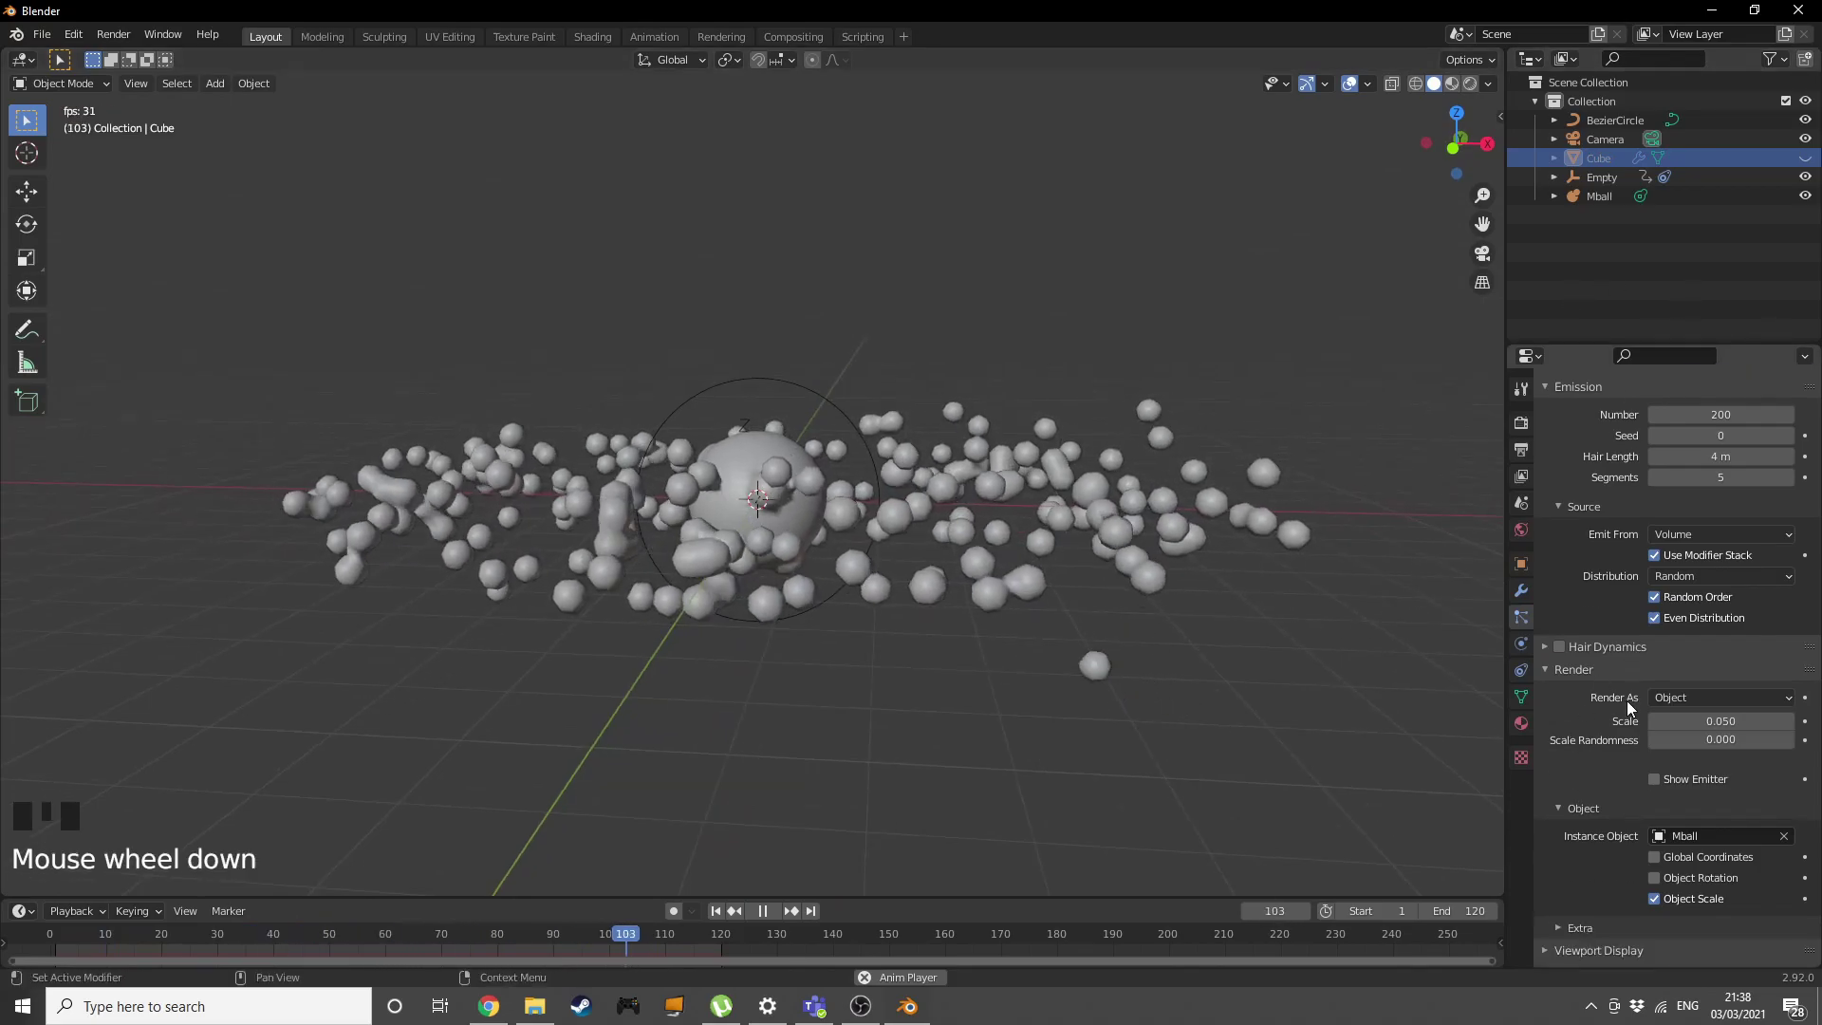
scroll(1610, 751, down, 3)
scroll(1677, 679, up, 1)
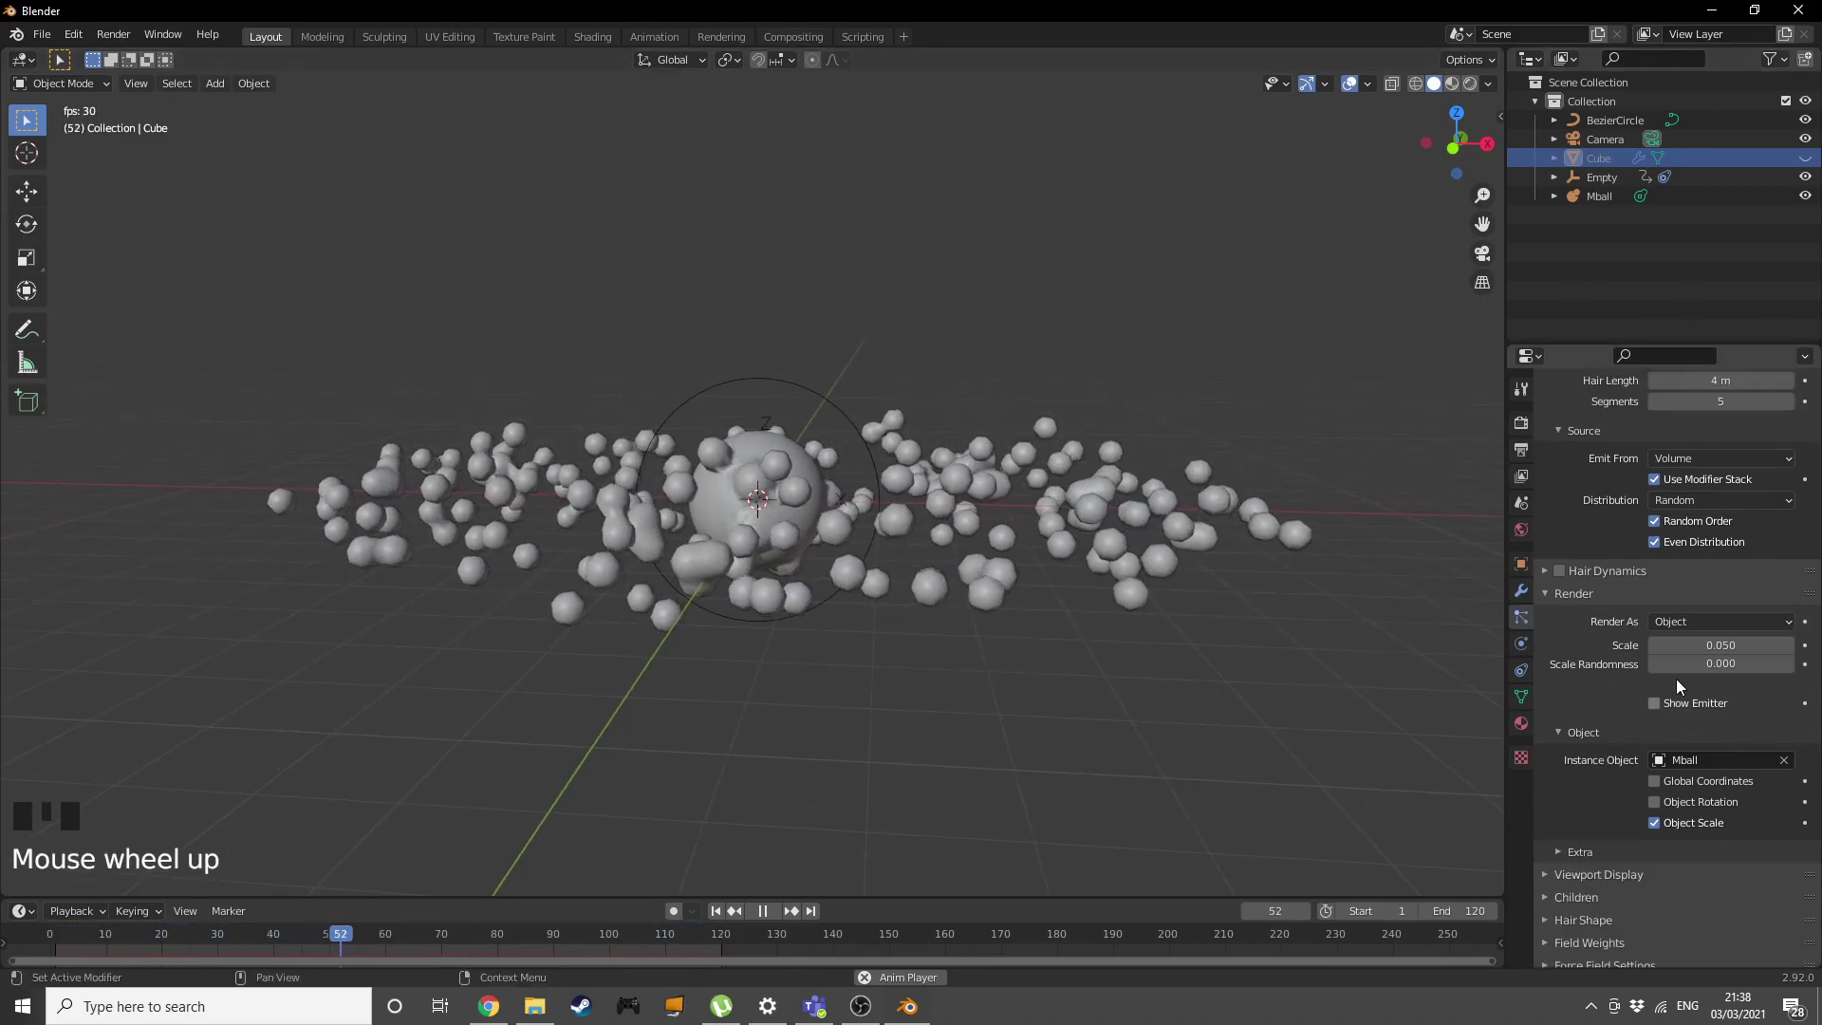
mouse_move(1702, 648)
mouse_down()
mouse_move(1737, 648)
mouse_move(1702, 653)
mouse_up()
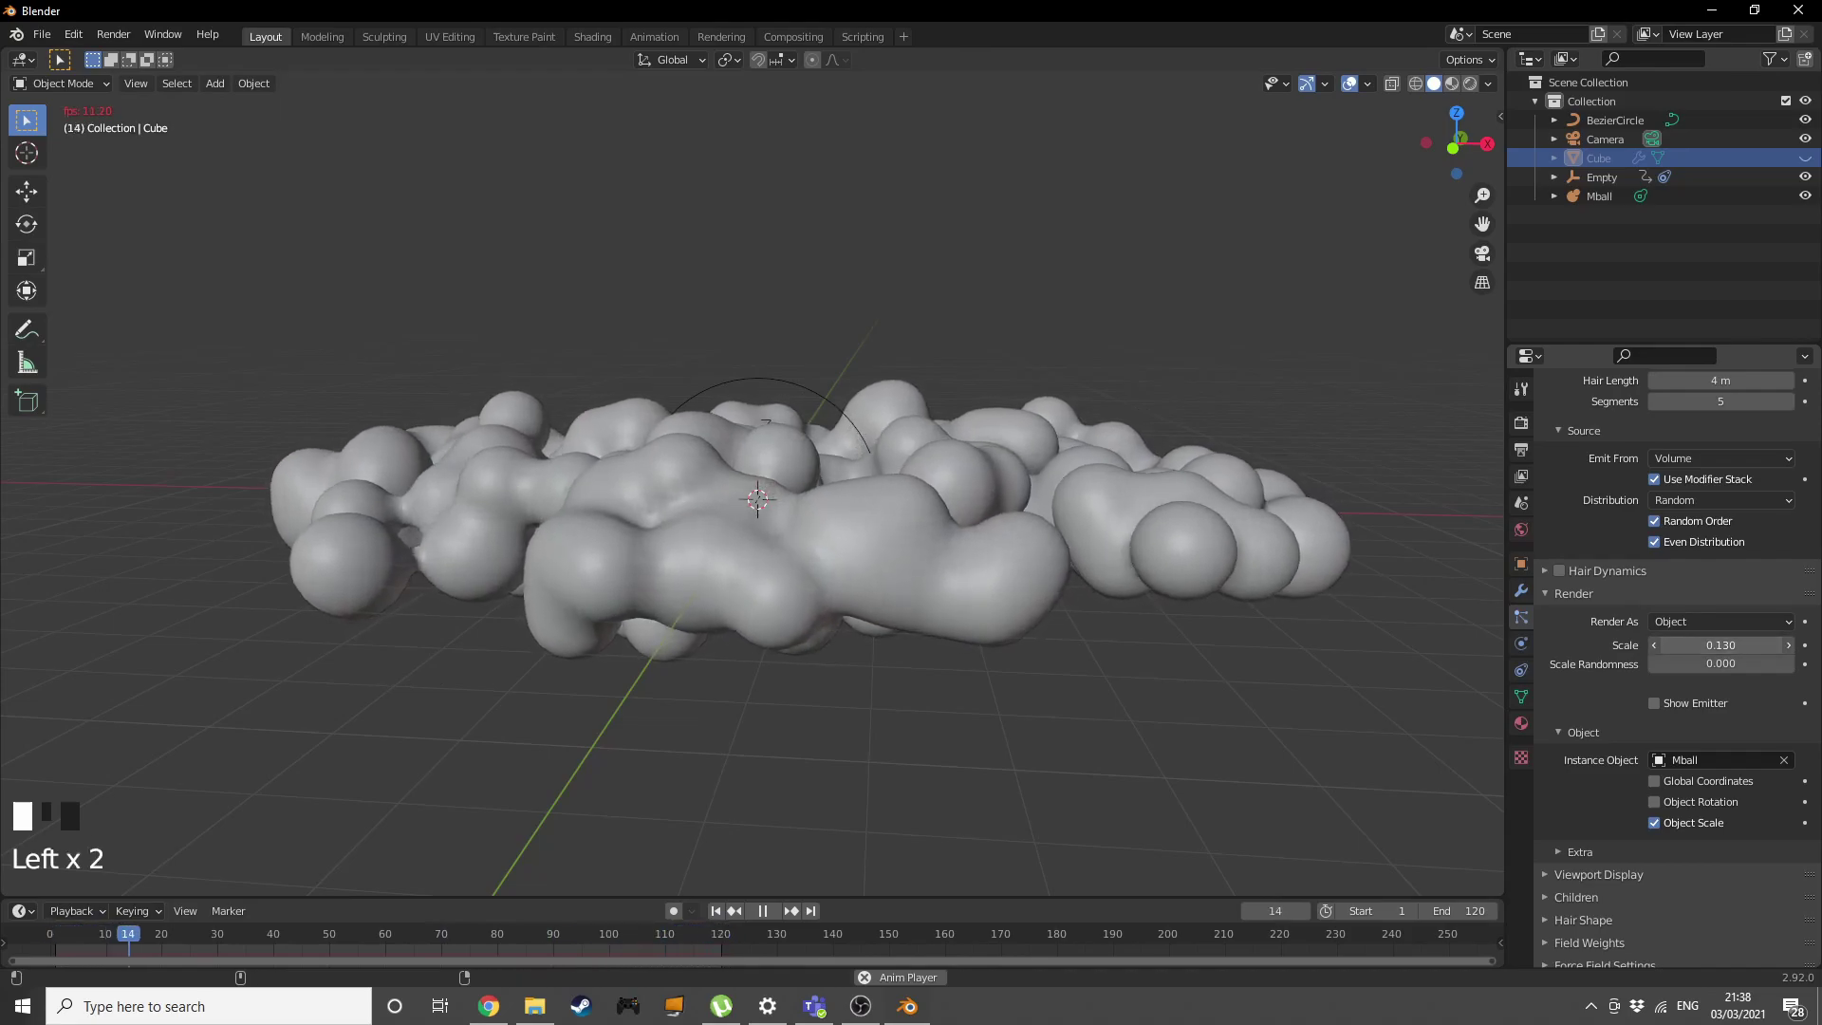
middle_drag(1159, 533, 1164, 586)
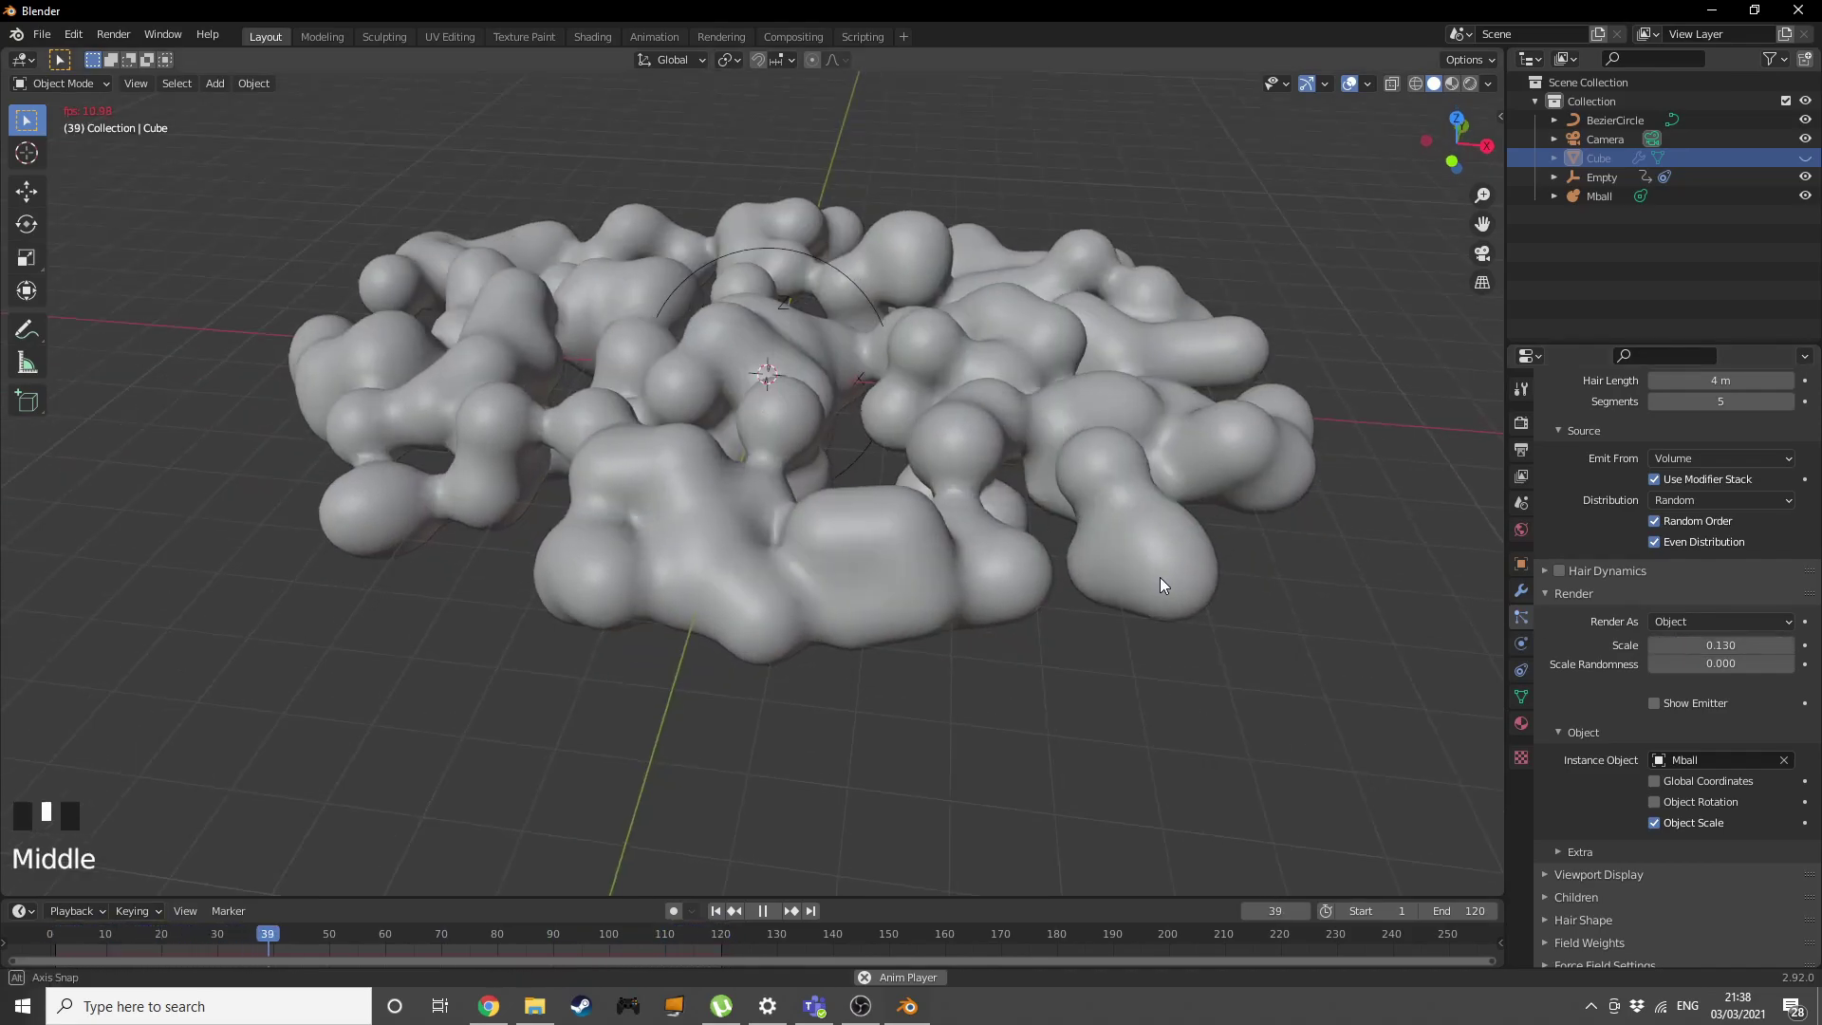
click(1721, 645)
mouse_move(1721, 646)
mouse_down()
mouse_move(1747, 646)
mouse_move(1694, 645)
mouse_up()
Set the particle count to 300.
scroll(1681, 542, up, 5)
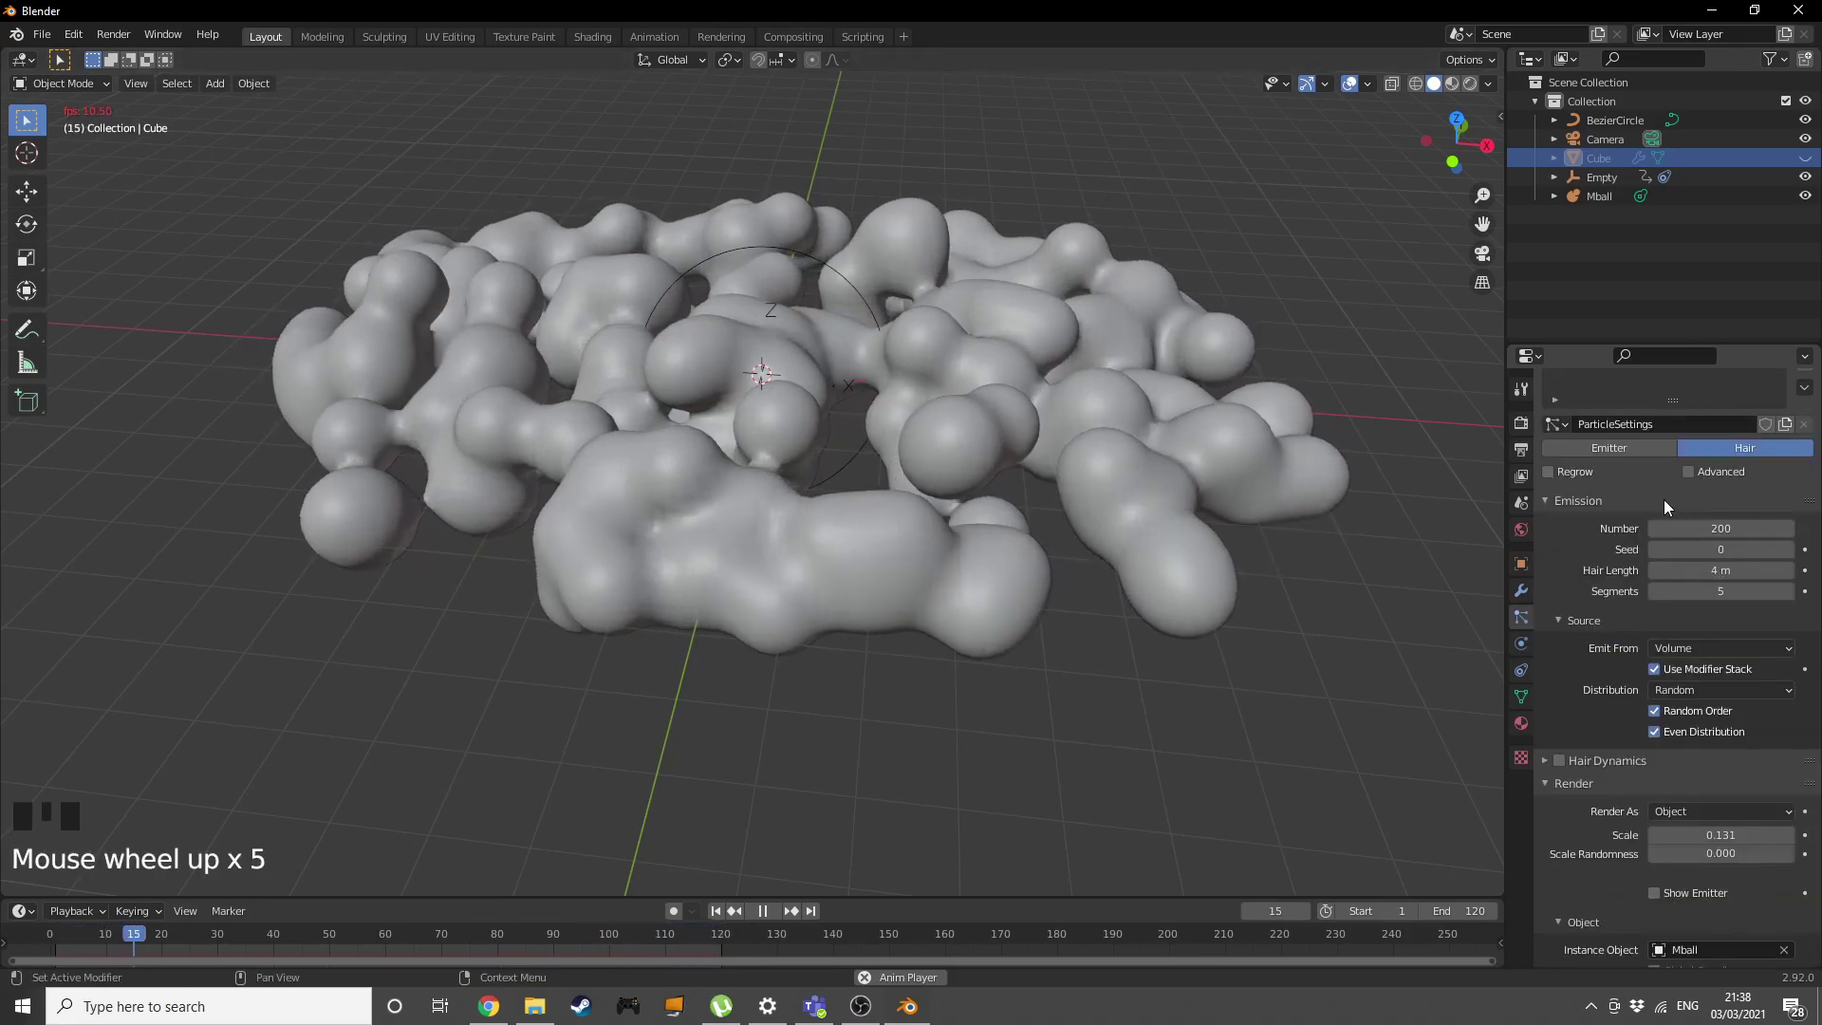
drag(1698, 527, 1698, 527)
text(300)
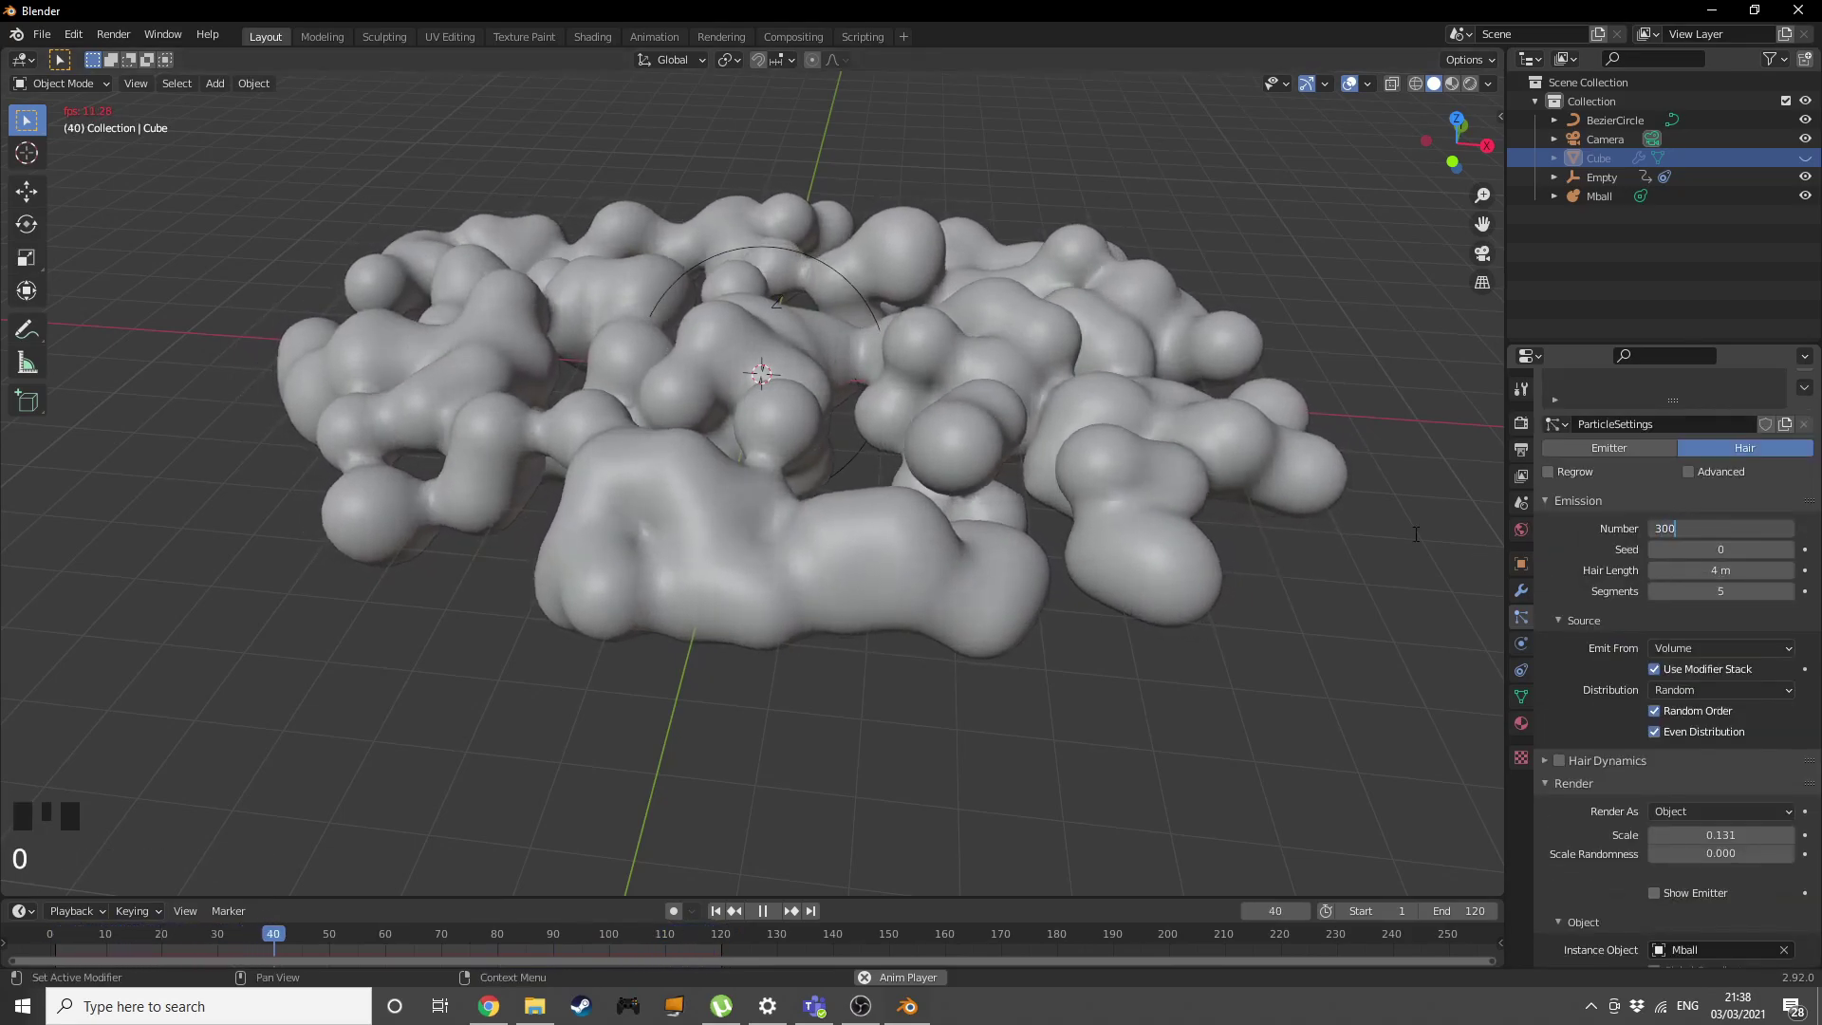
key(Return)
middle_drag(1387, 529, 1367, 589)
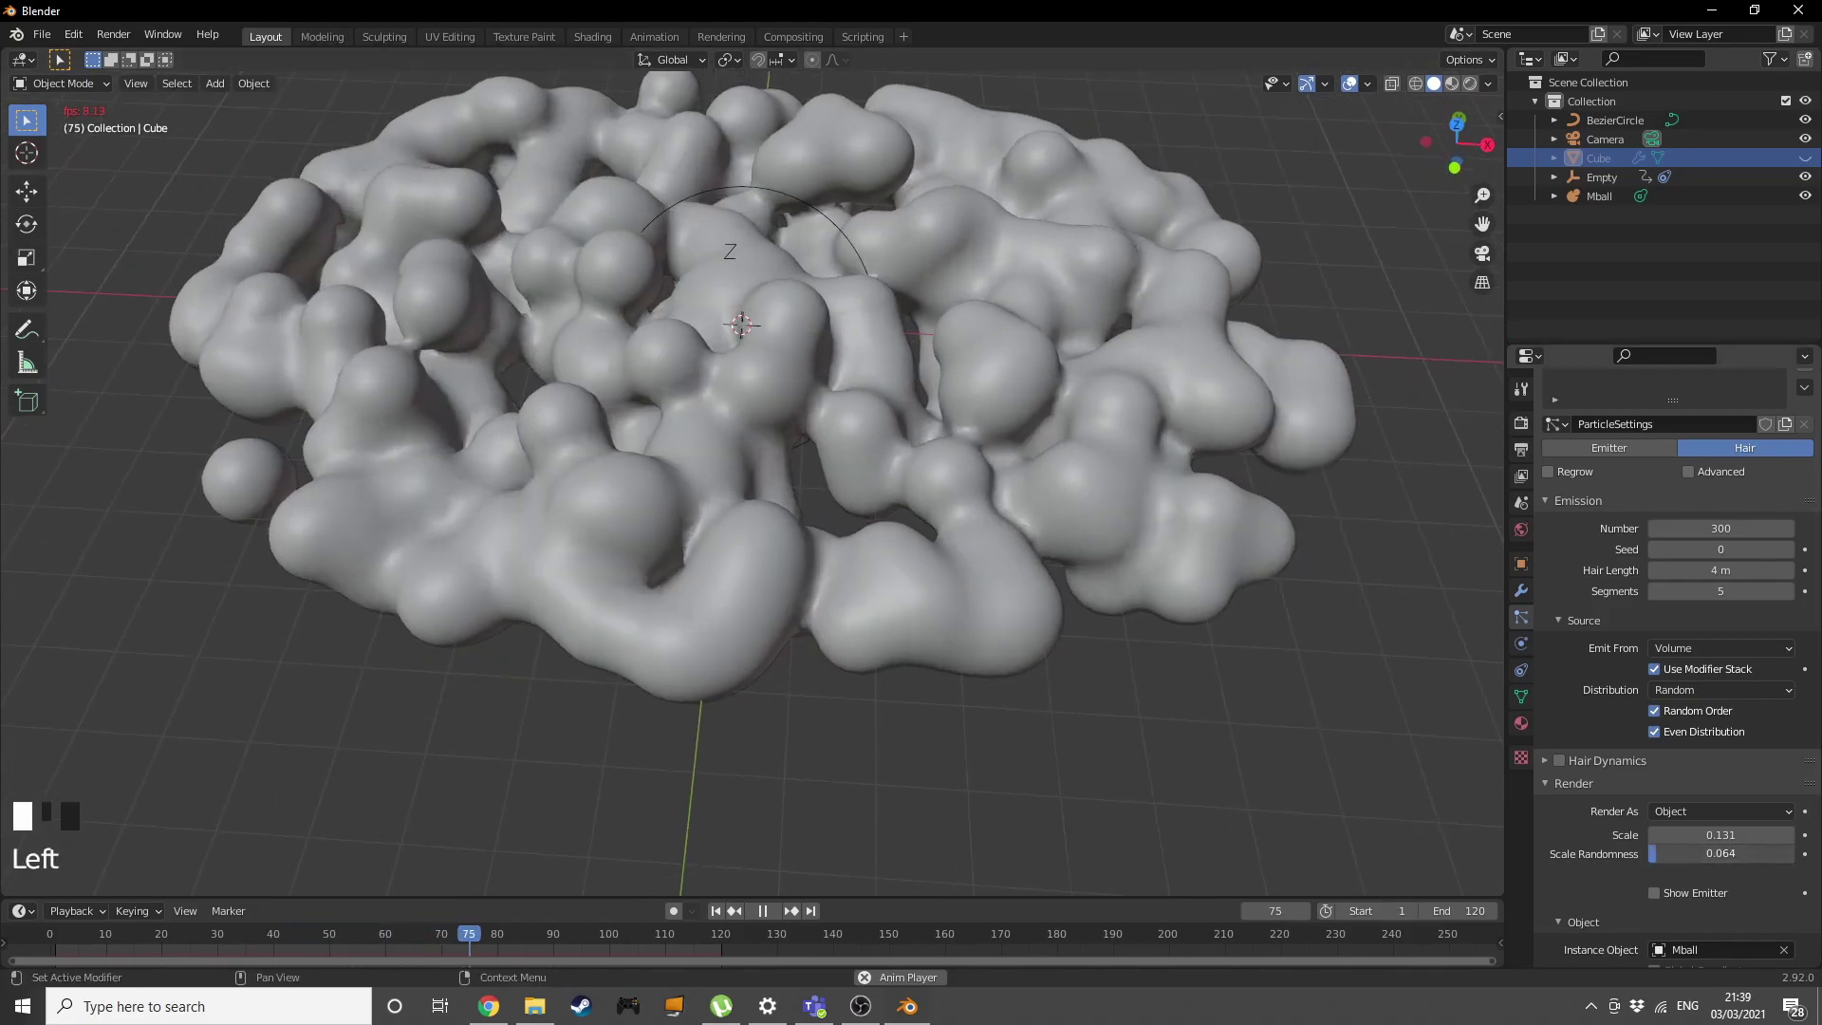
Set scale randomness to 0.269 and check the result through the camera.
drag(1652, 854, 1681, 860)
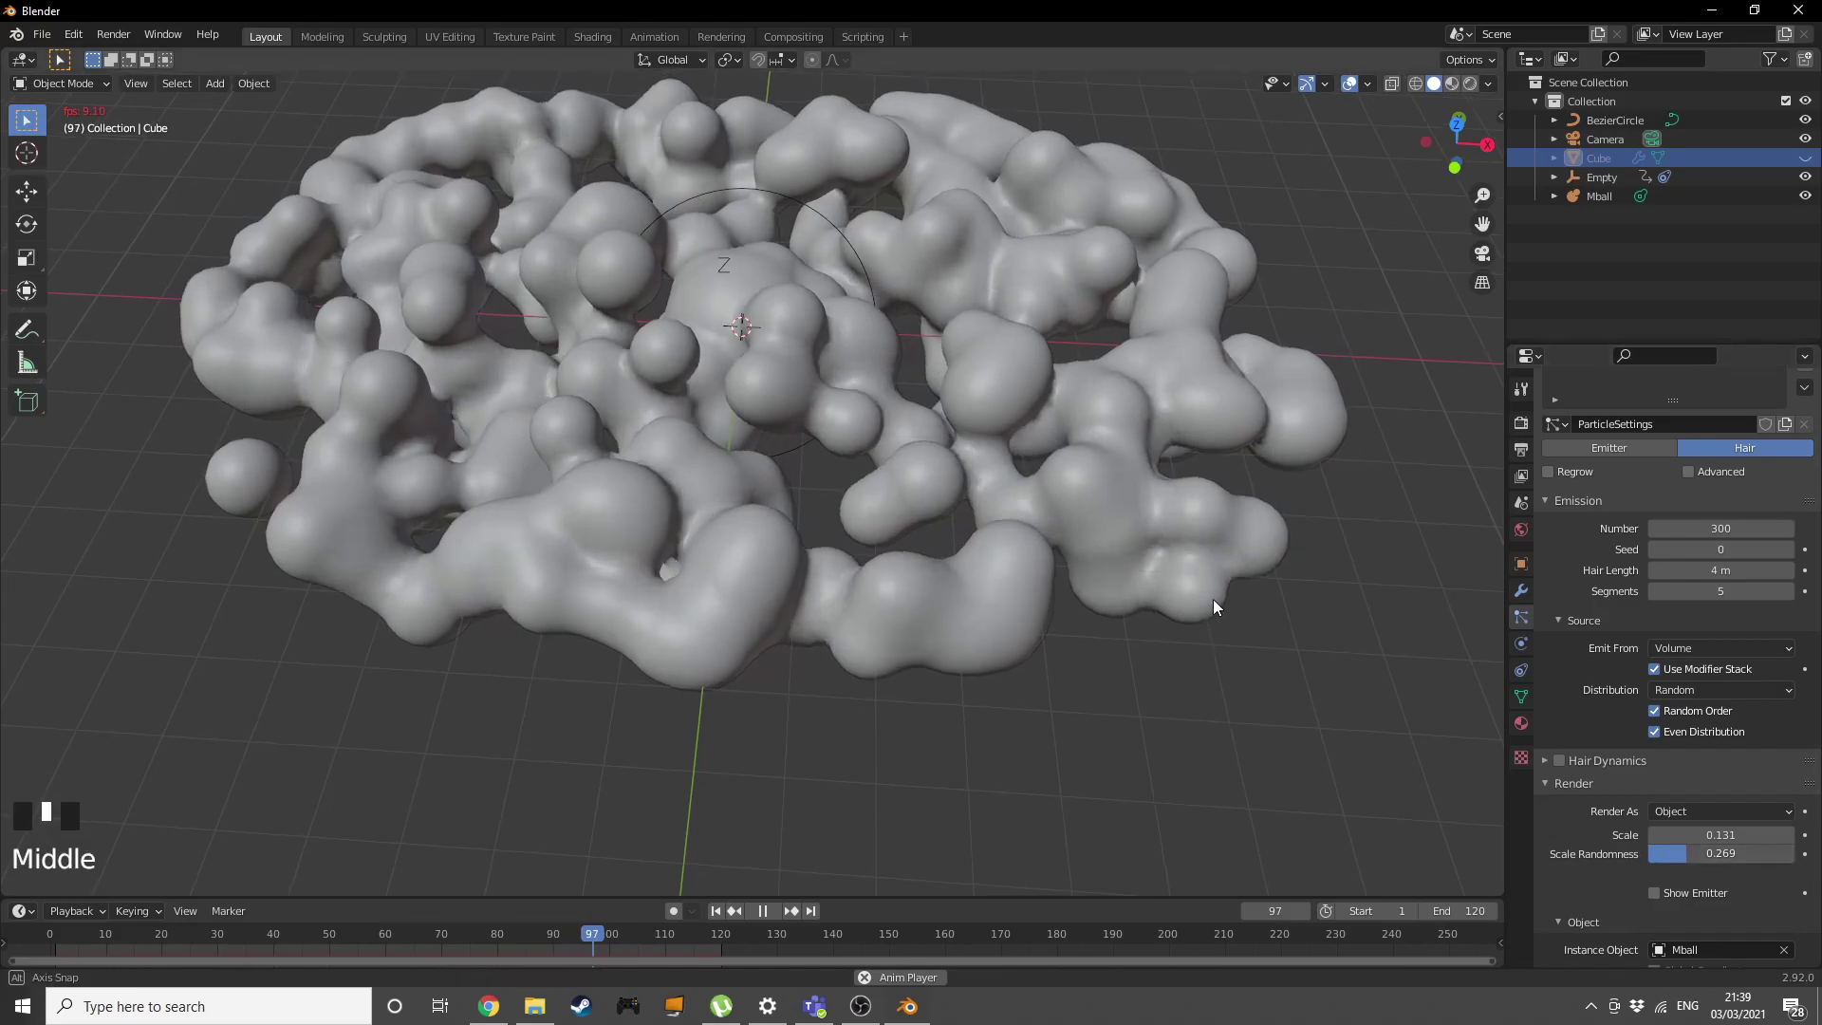
middle_drag(1213, 600, 1192, 514)
scroll(1187, 513, down, 2)
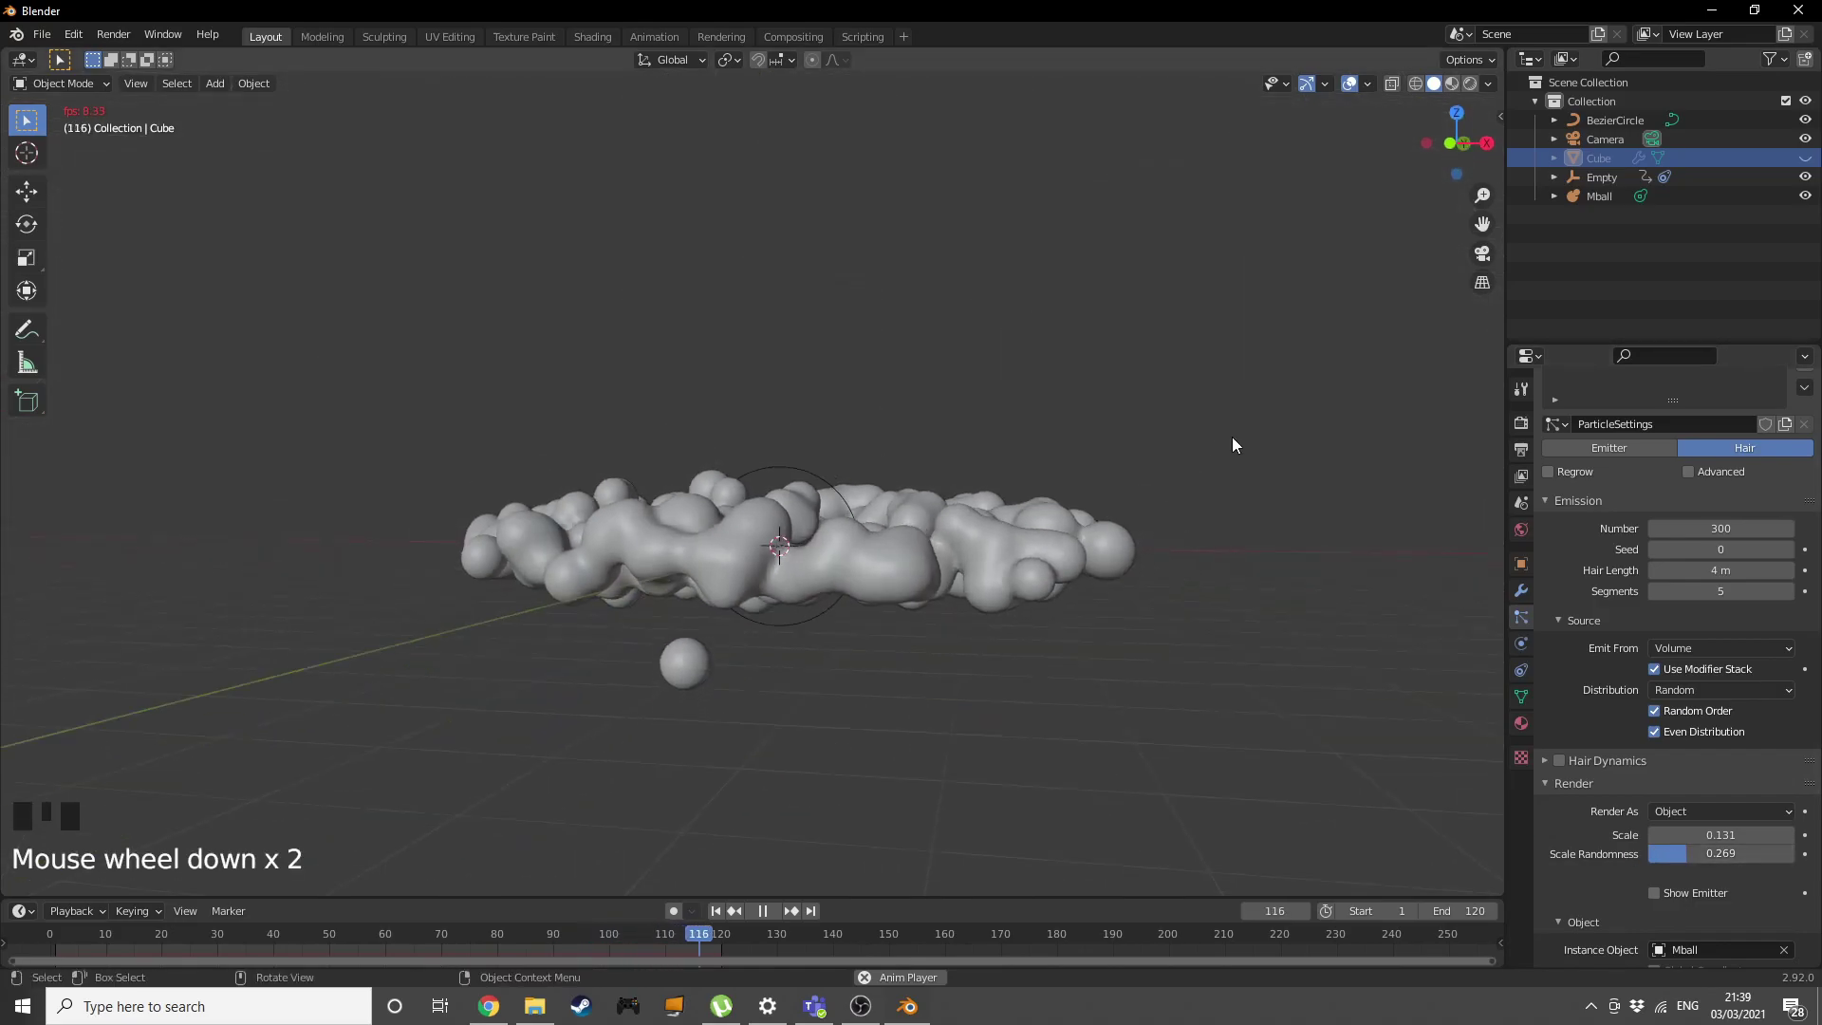
key(KP_0)
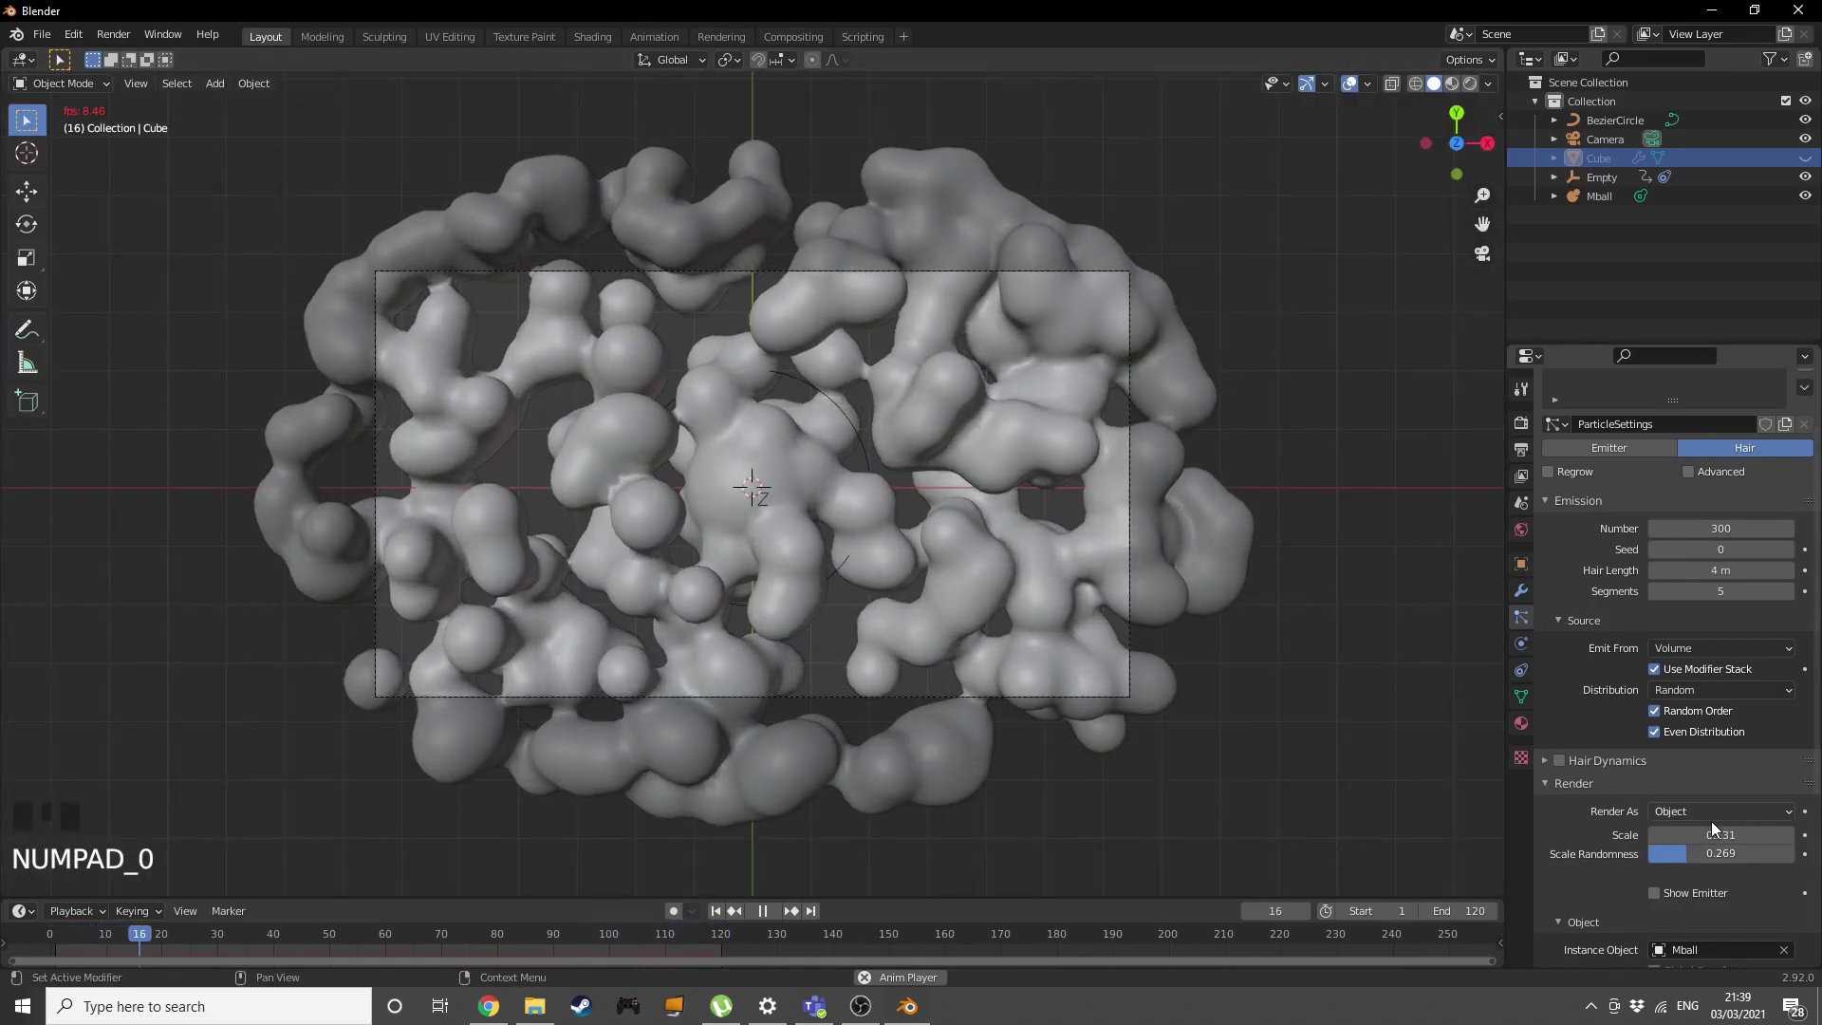
Set the particle scale to 0.140.
click(1689, 837)
key(BackSpace)
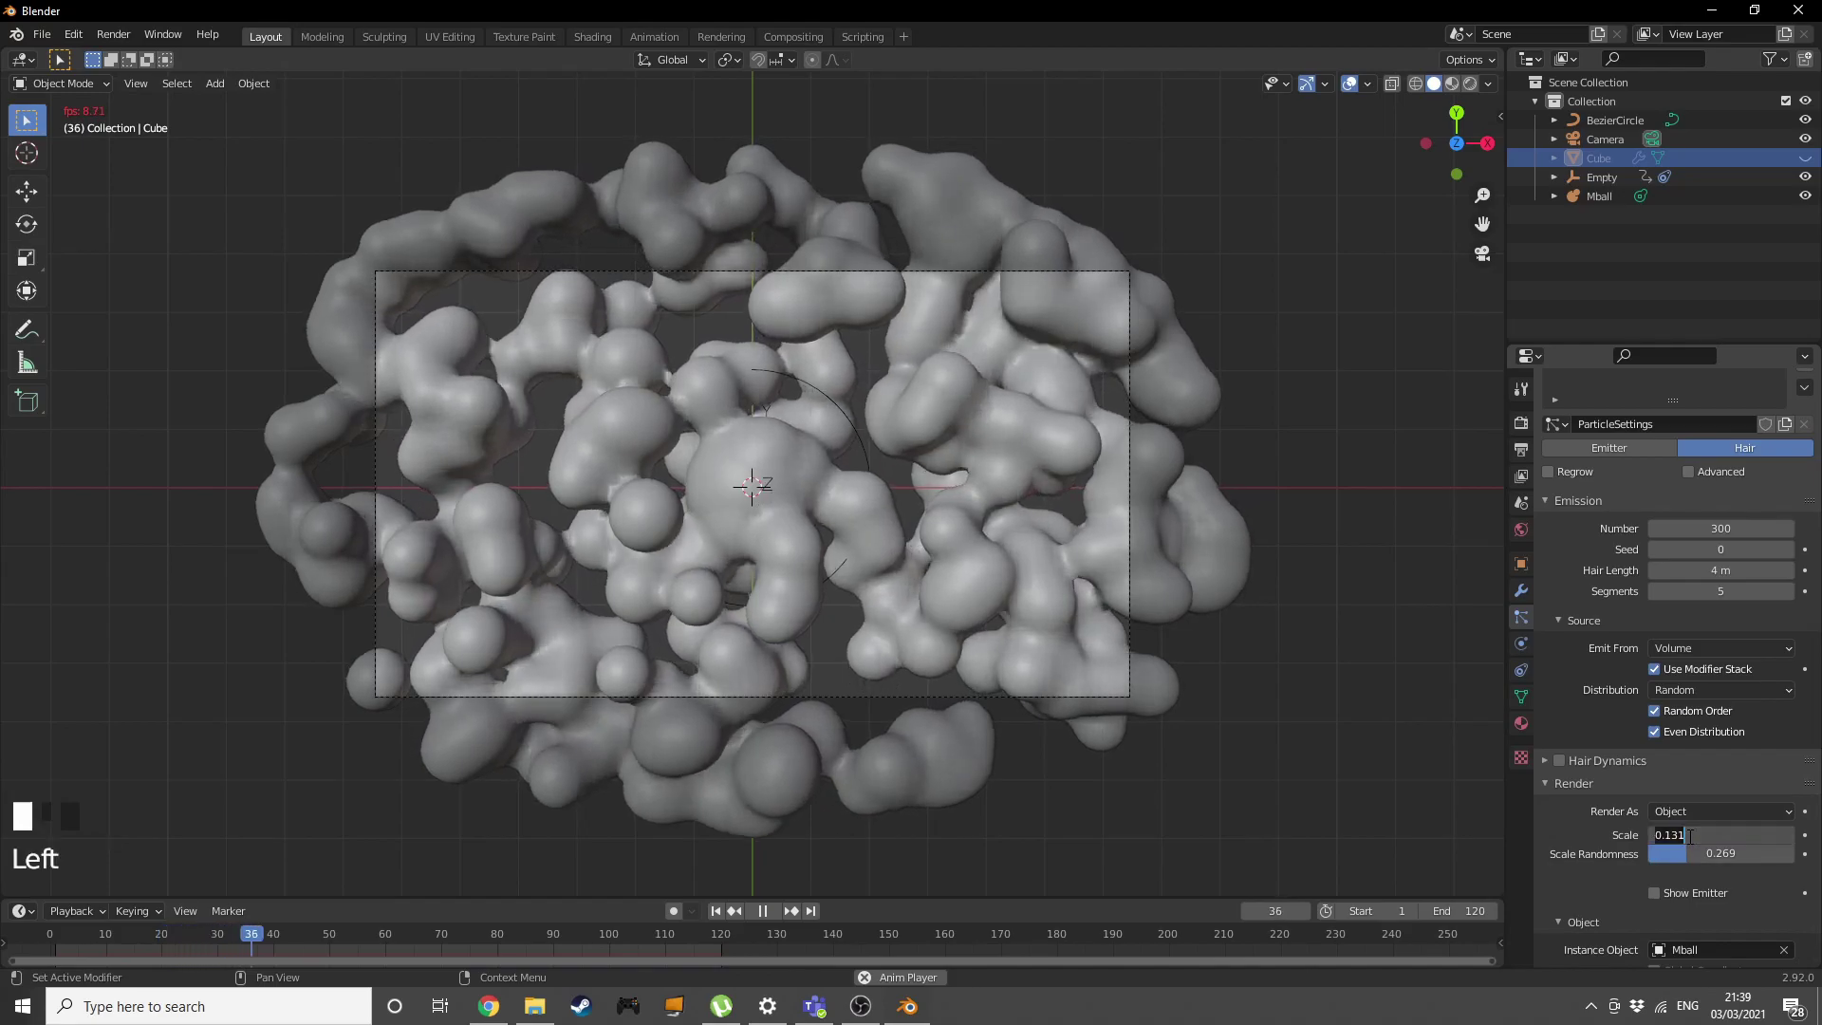
text(.4)
key(Return)
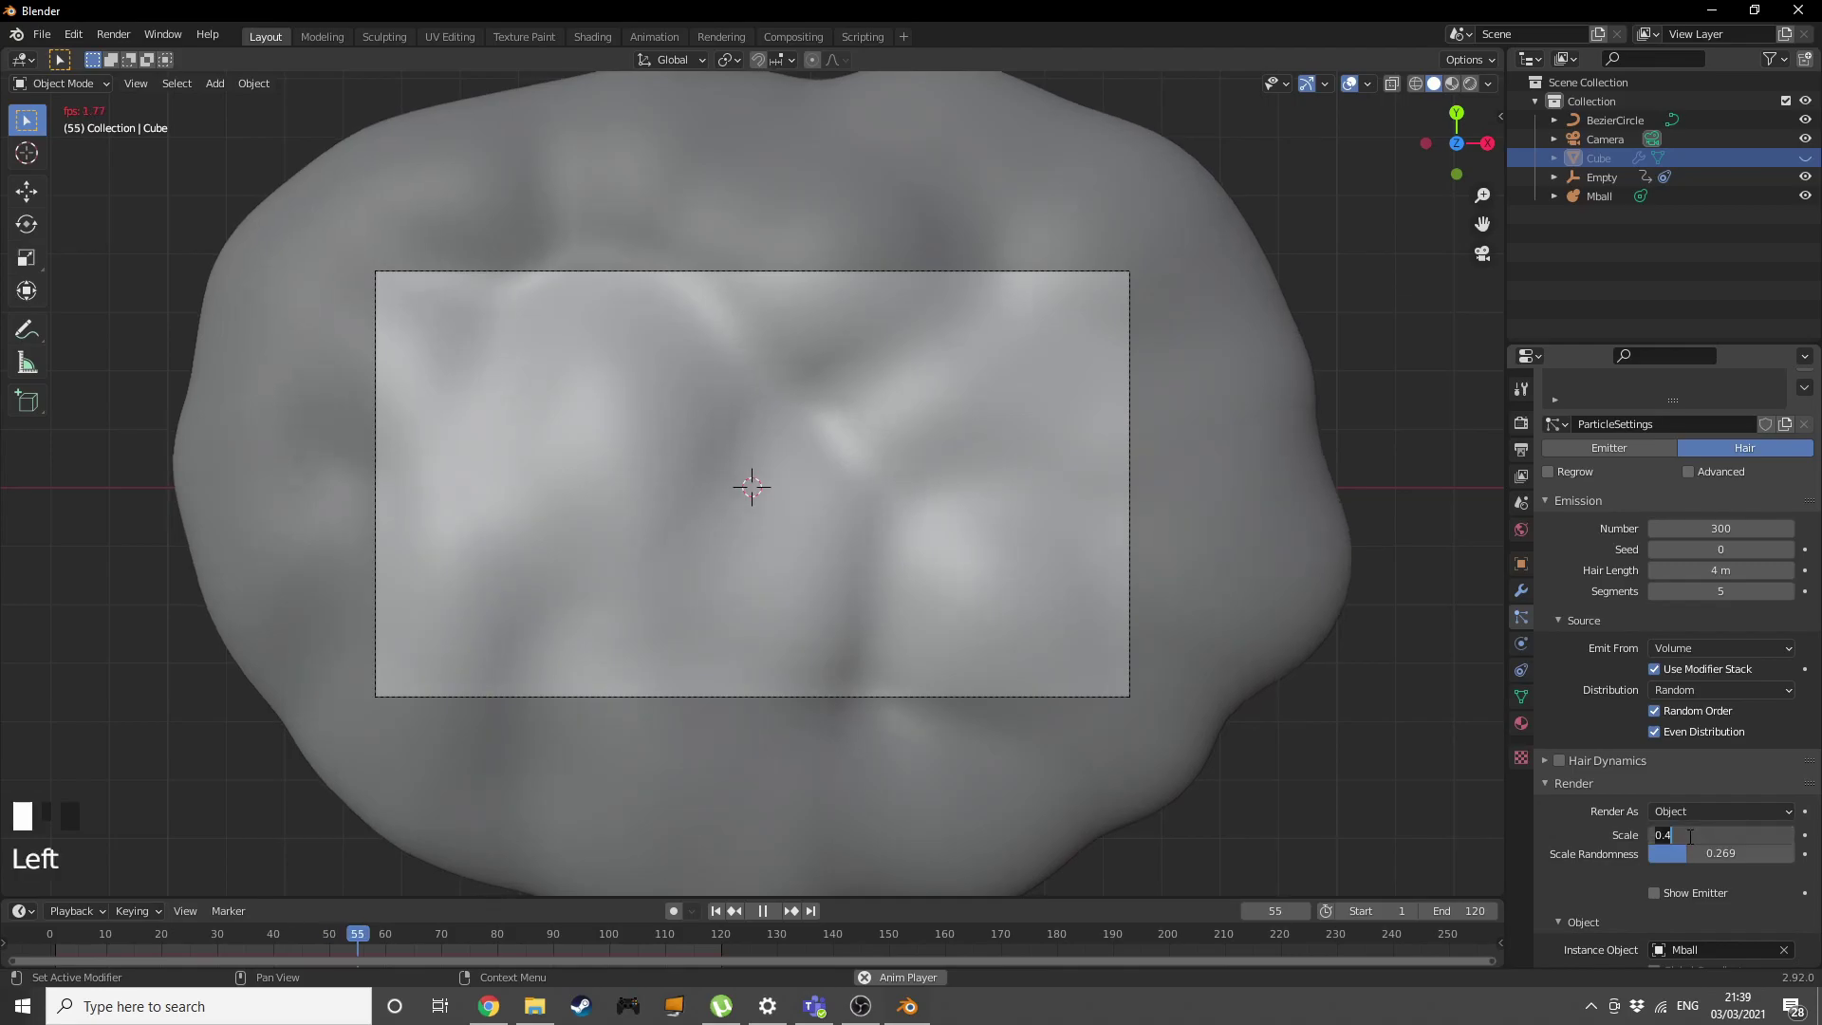
text(1)
key(Return)
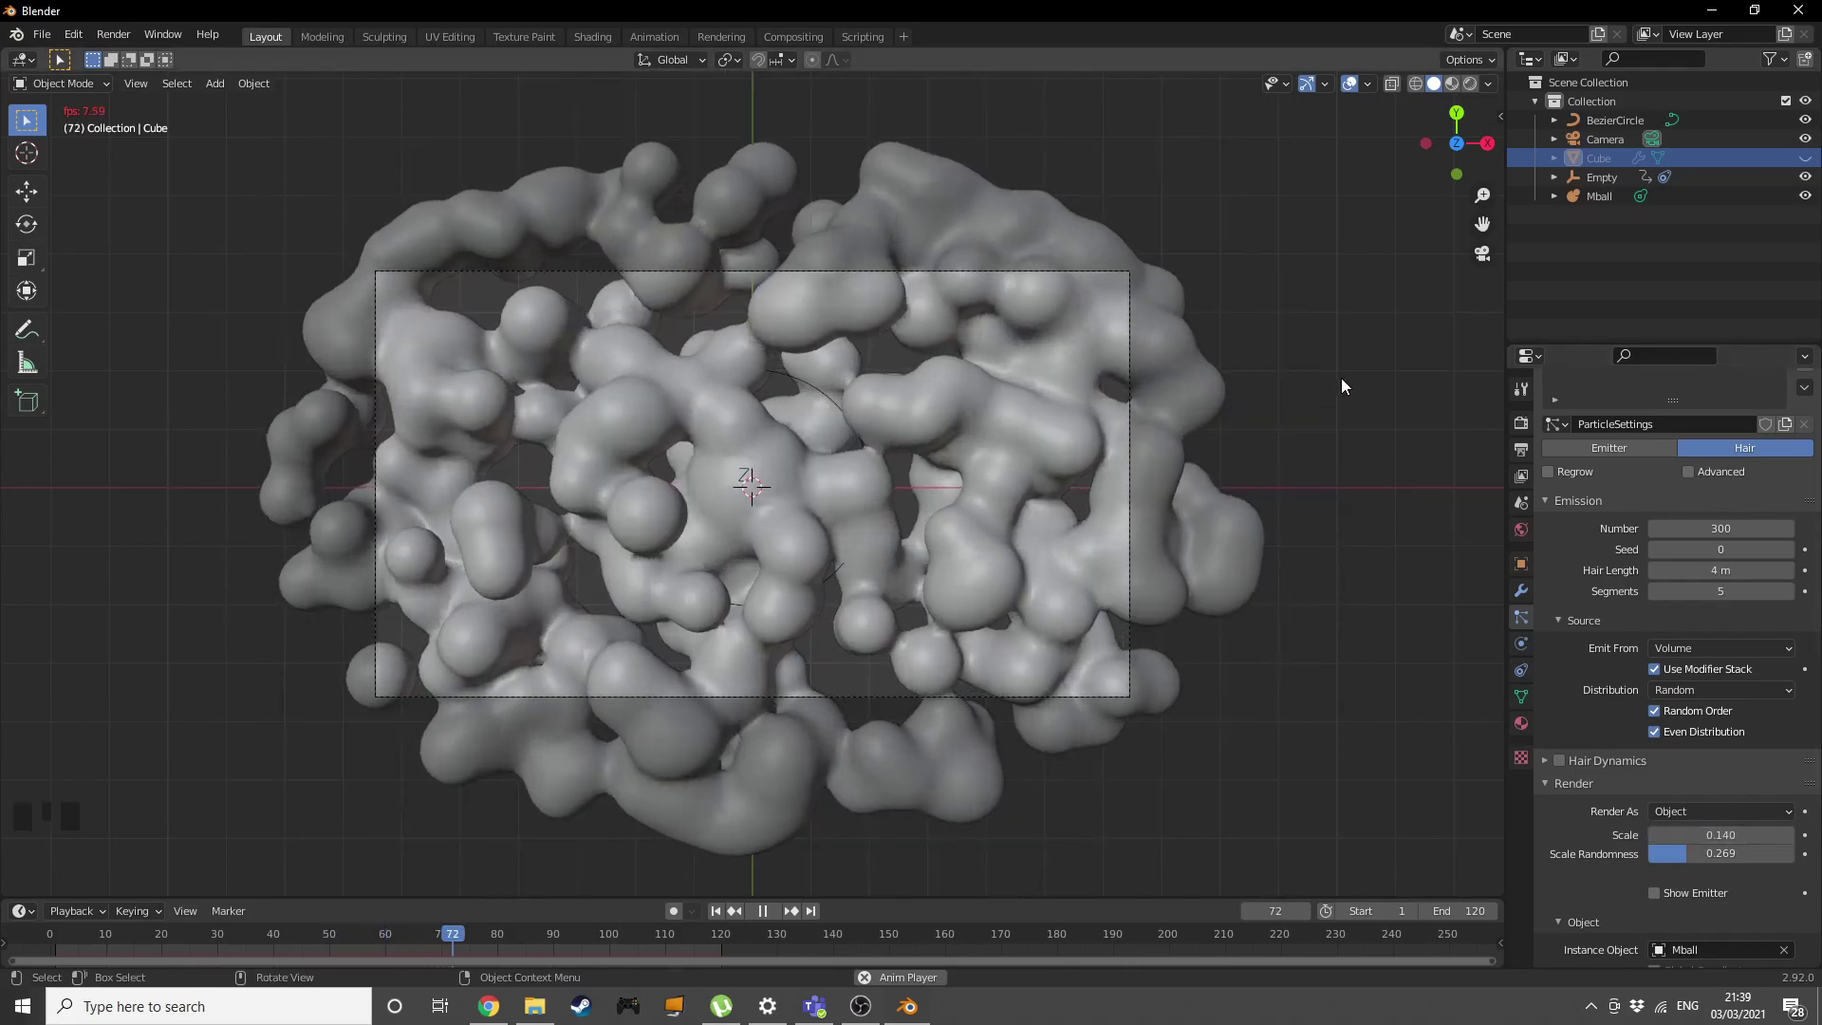
middle_drag(1359, 500, 1286, 353)
scroll(1342, 340, down, 4)
Add a mesh plane and lower it beneath the metaball cloud.
key(shift+a)
mouse_move(1260, 161)
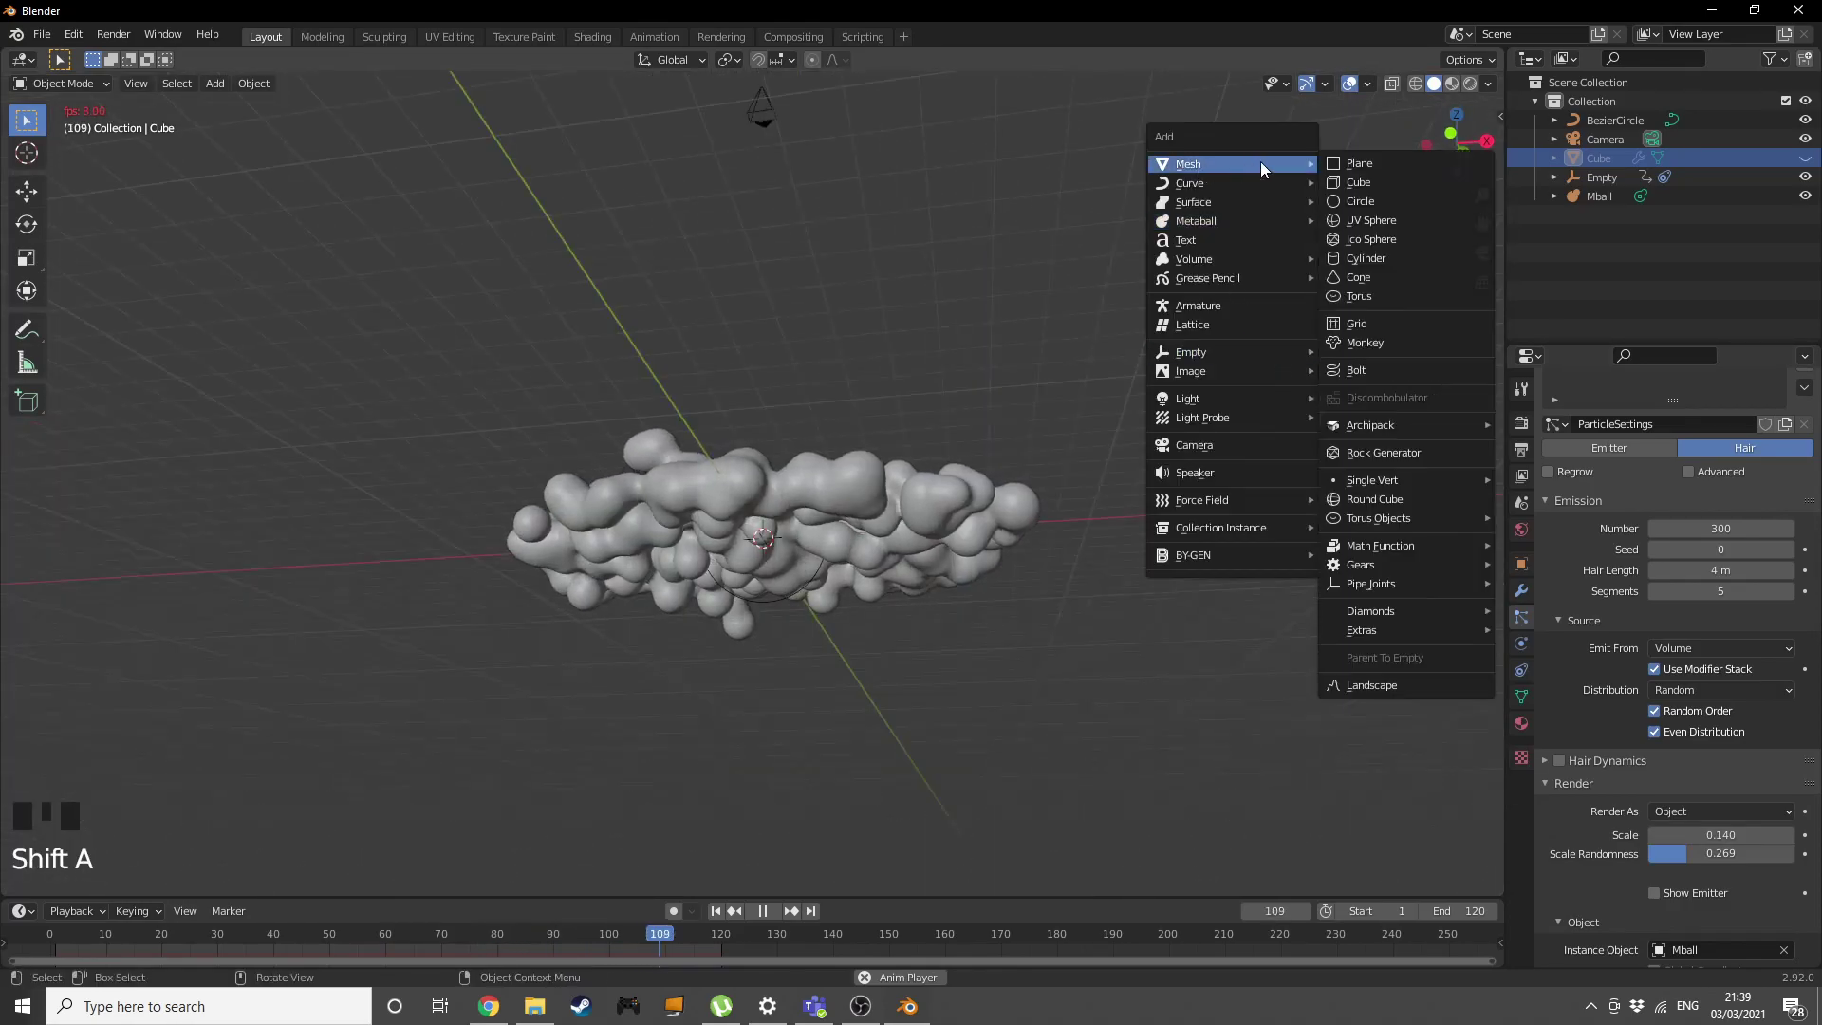
click(1359, 162)
middle_drag(755, 372, 824, 425)
key(g)
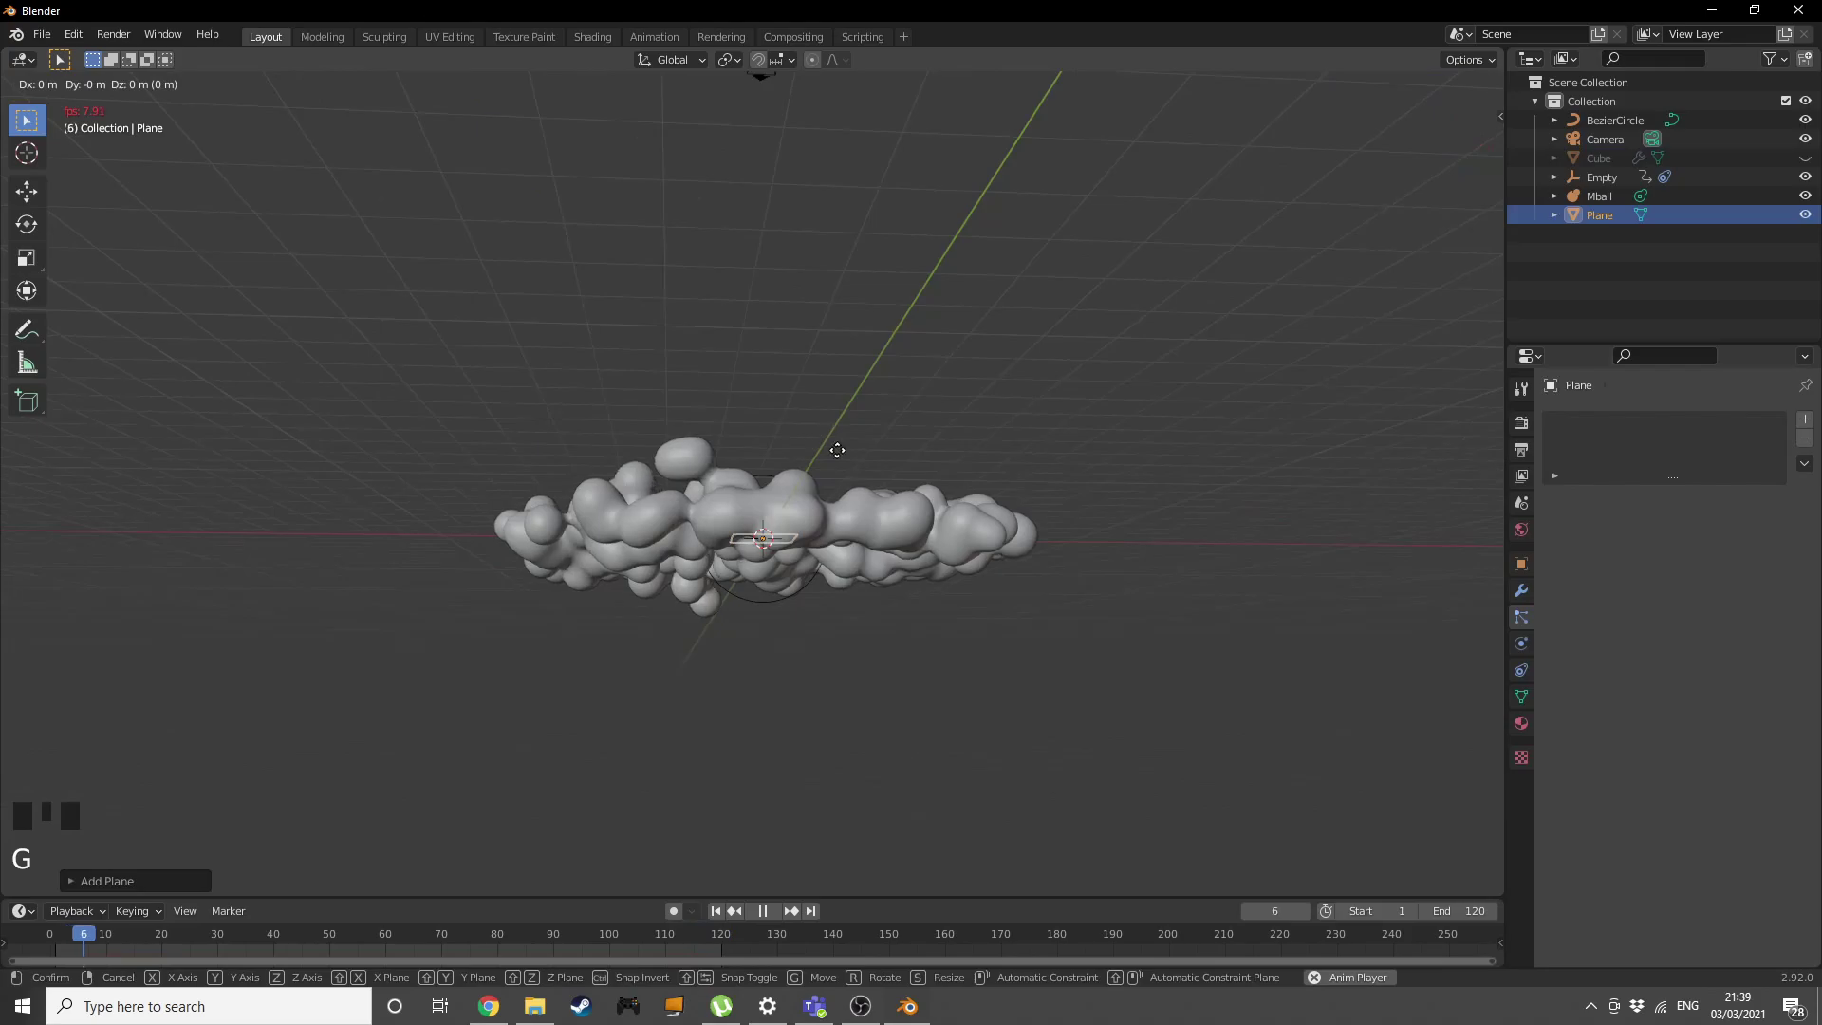
click(868, 550)
Scale the plane wide enough to fill the camera frame and verify in camera view.
key(s)
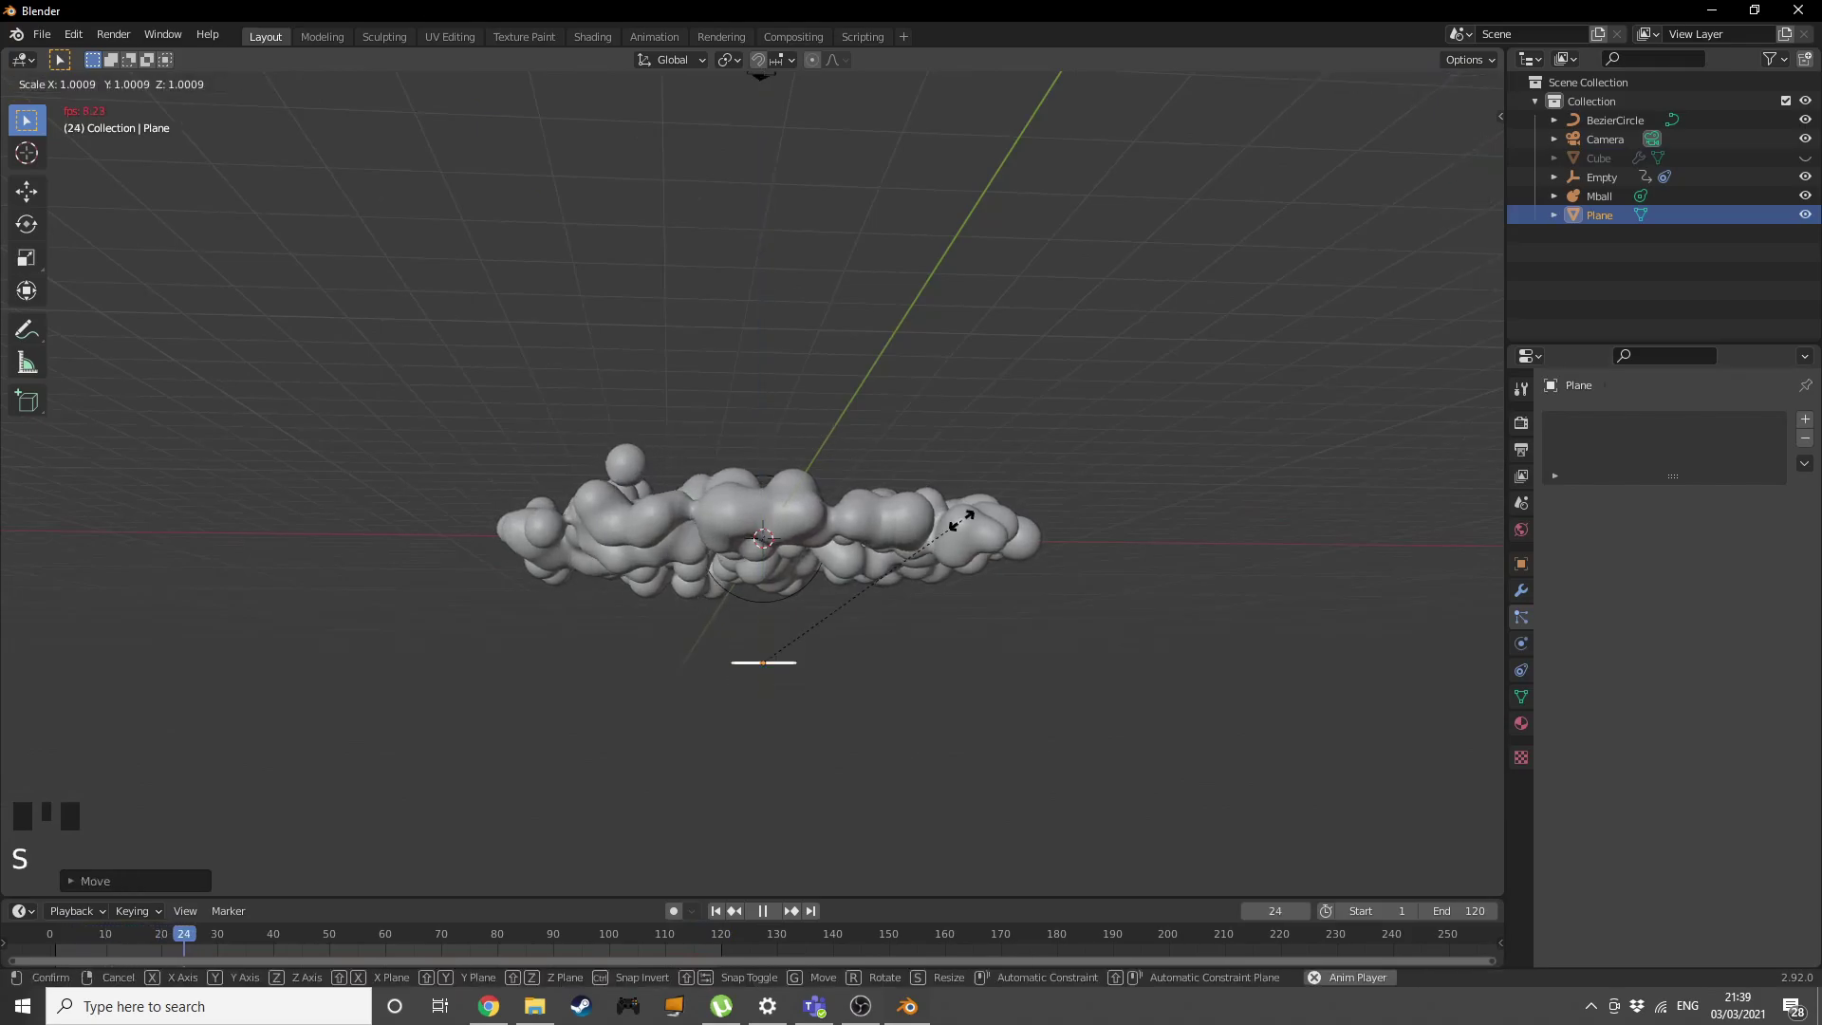
click(968, 488)
middle_click(1079, 425)
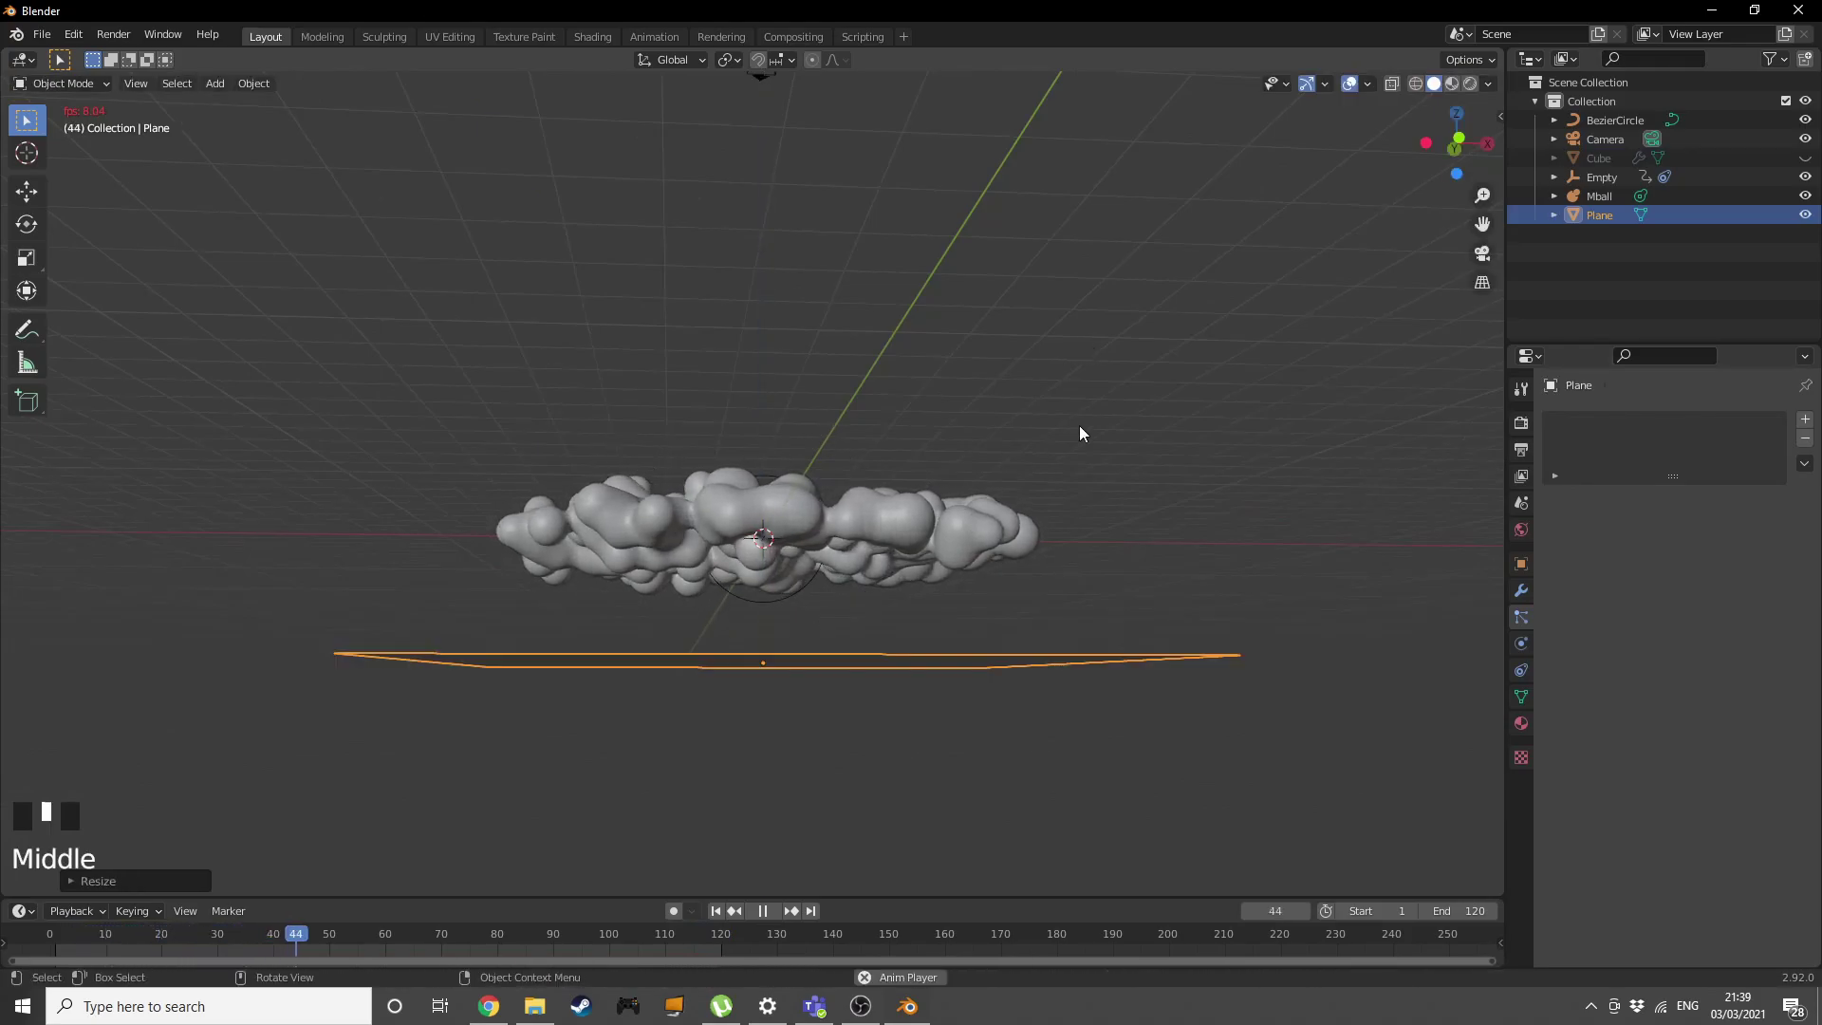
key(KP_0)
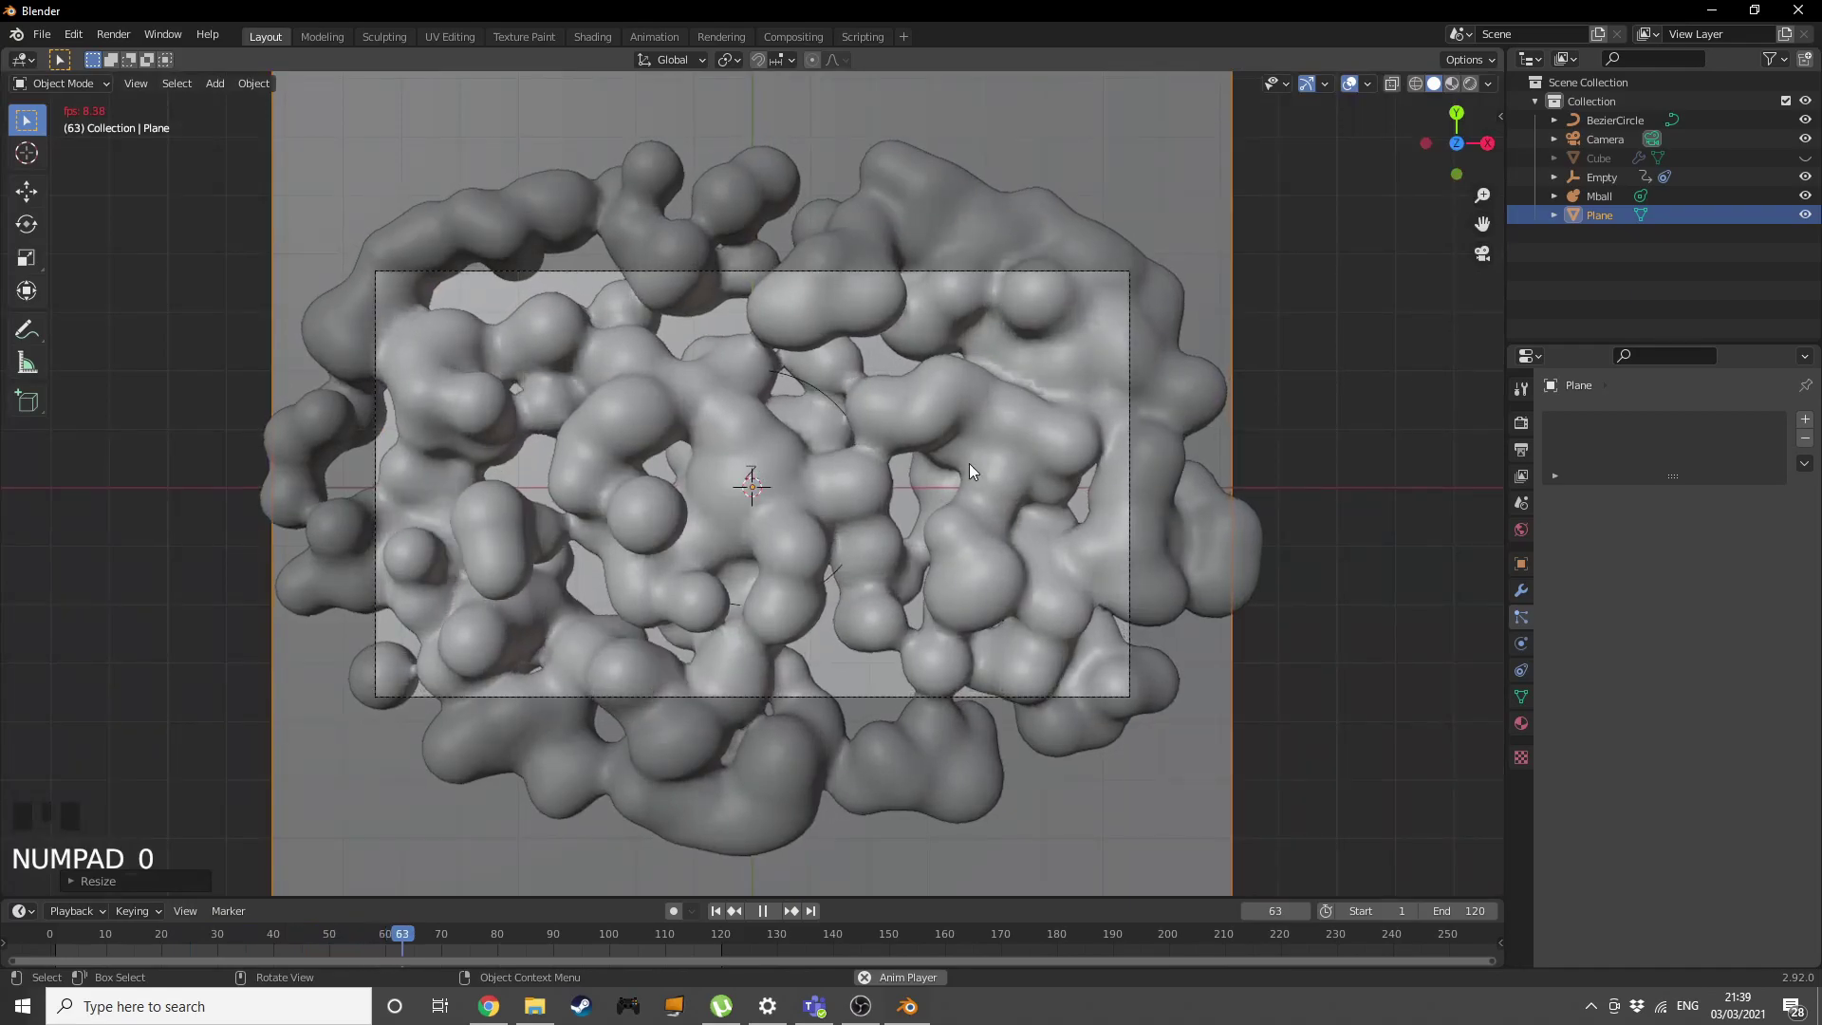
key(space)
middle_drag(970, 474, 1101, 406)
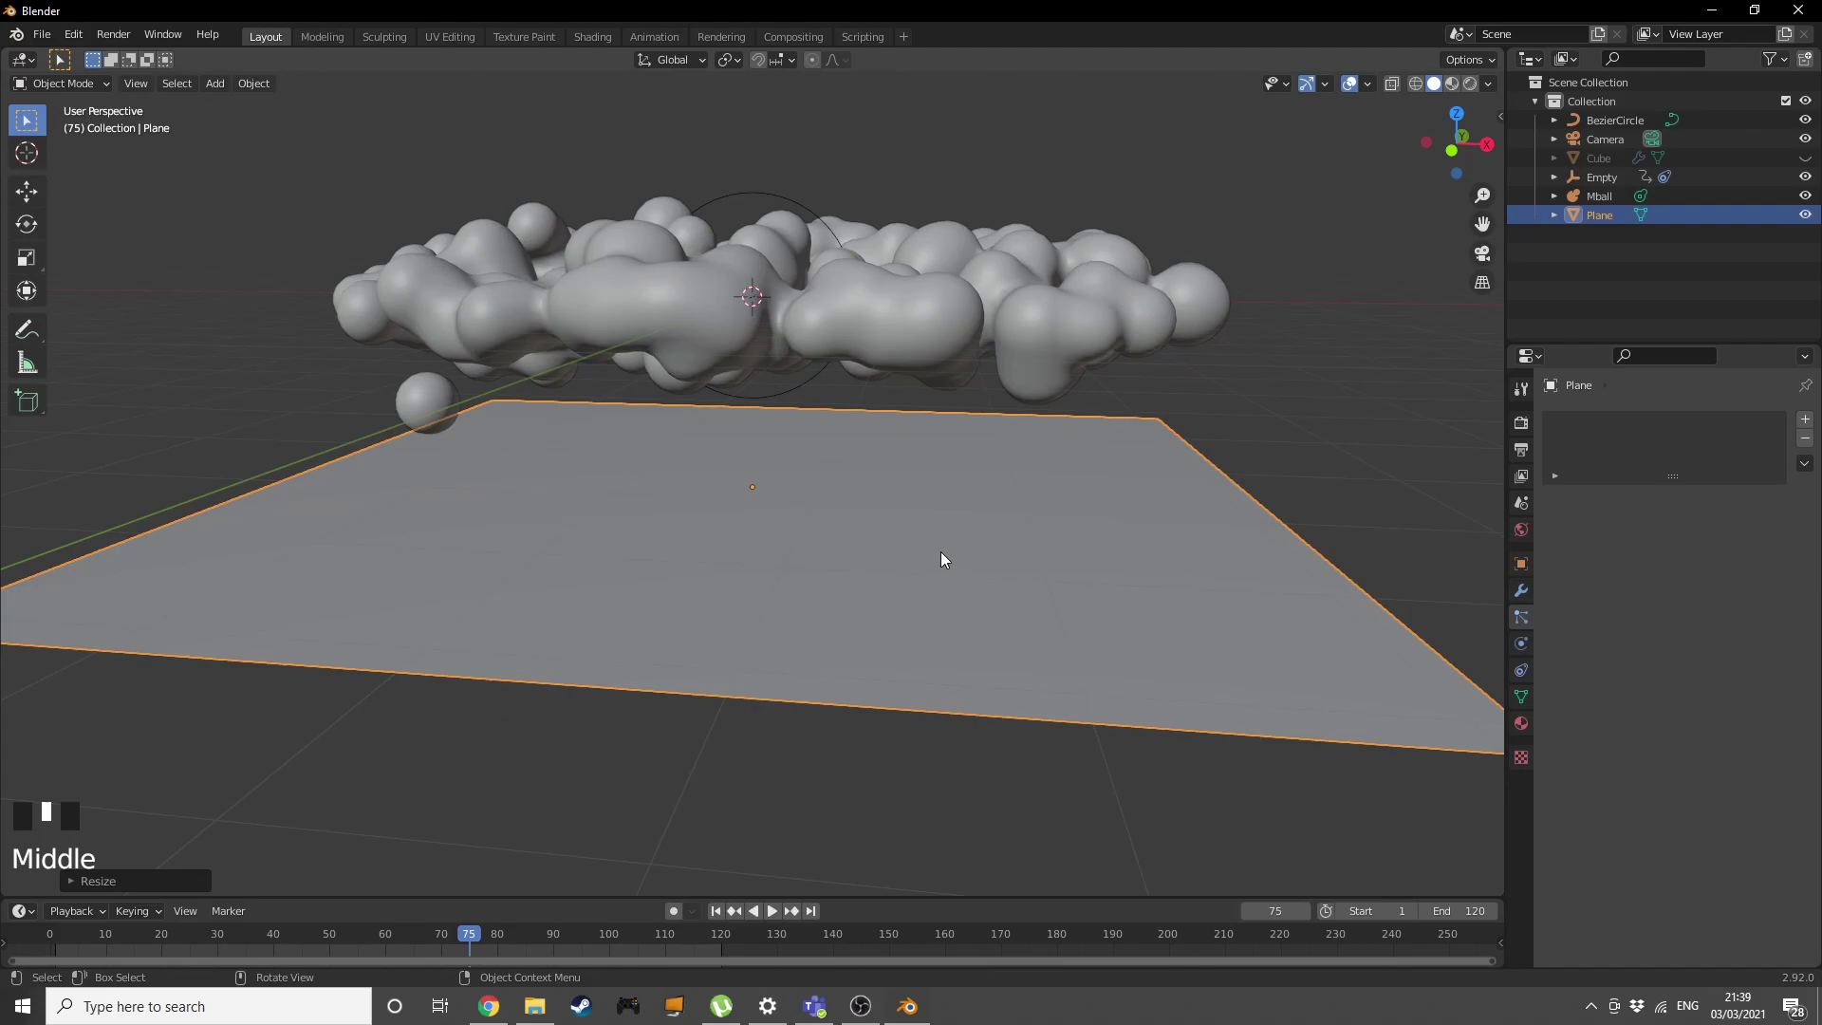
scroll(1013, 550, down, 2)
Add an area light raised 4.863 m above the cloud and preview in Rendered shading.
key(shift+a)
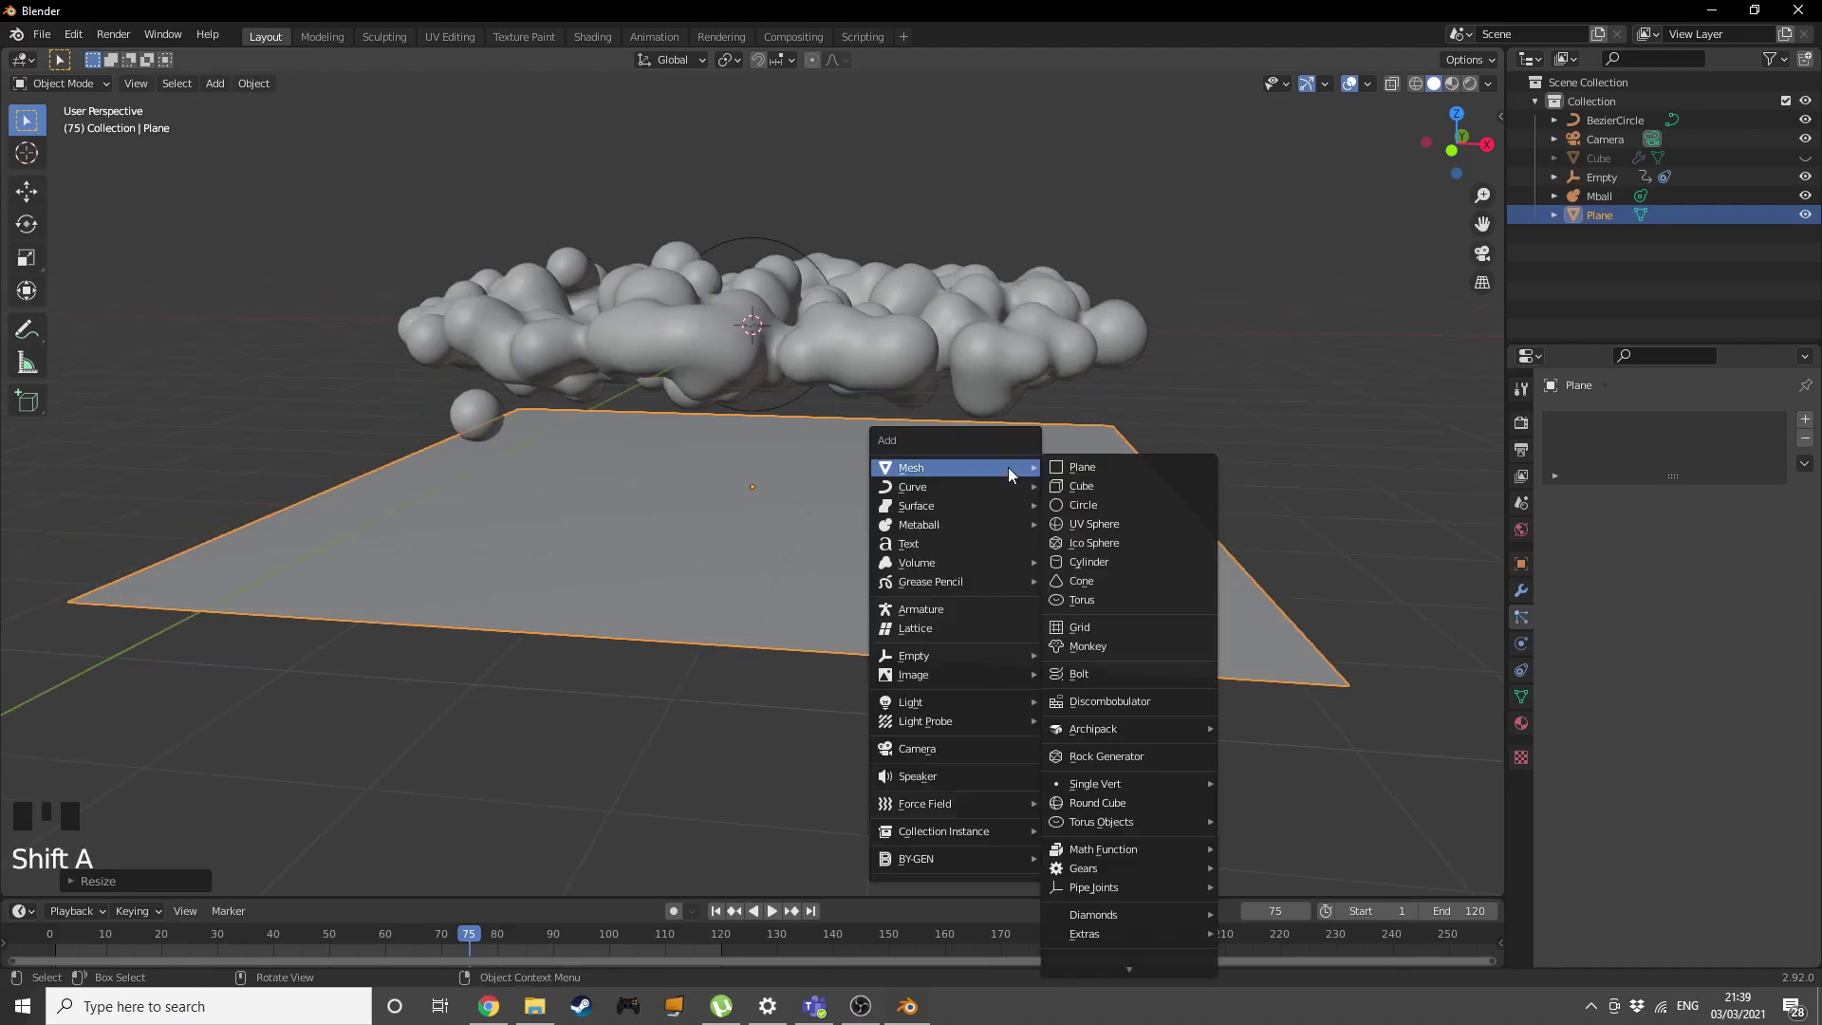
mouse_move(971, 699)
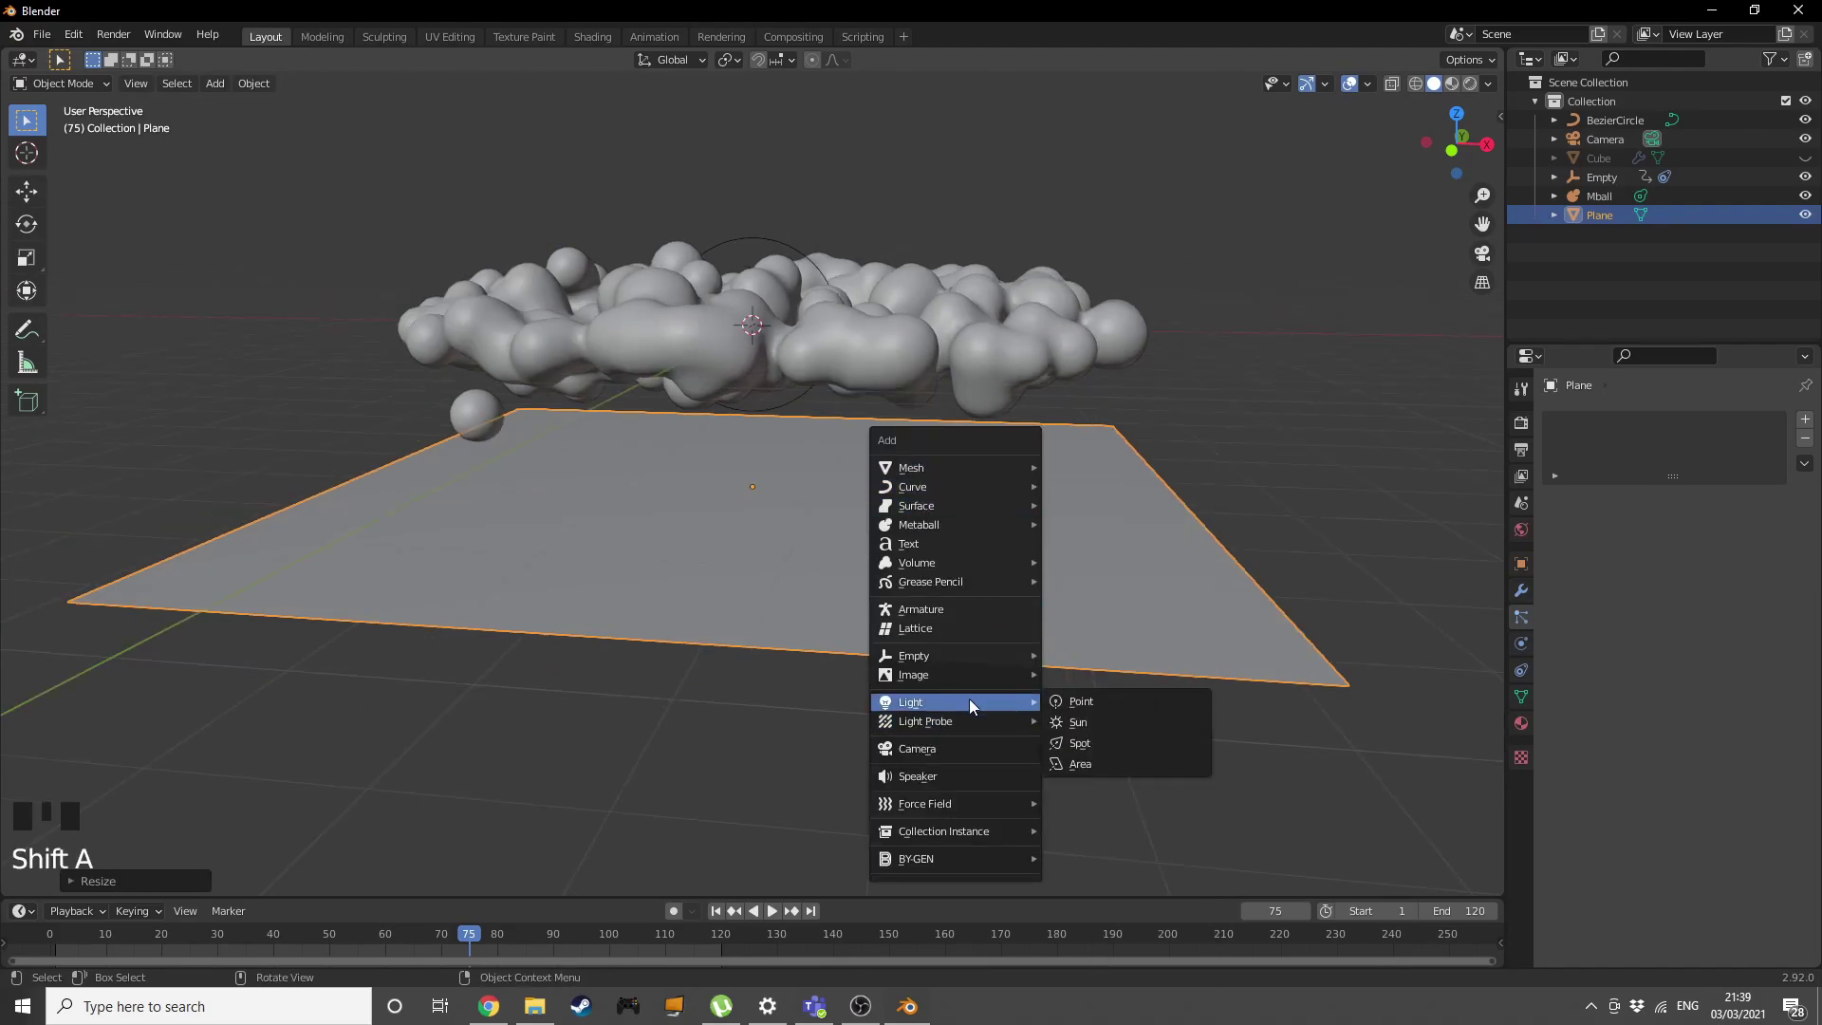
click(1084, 771)
key(g)
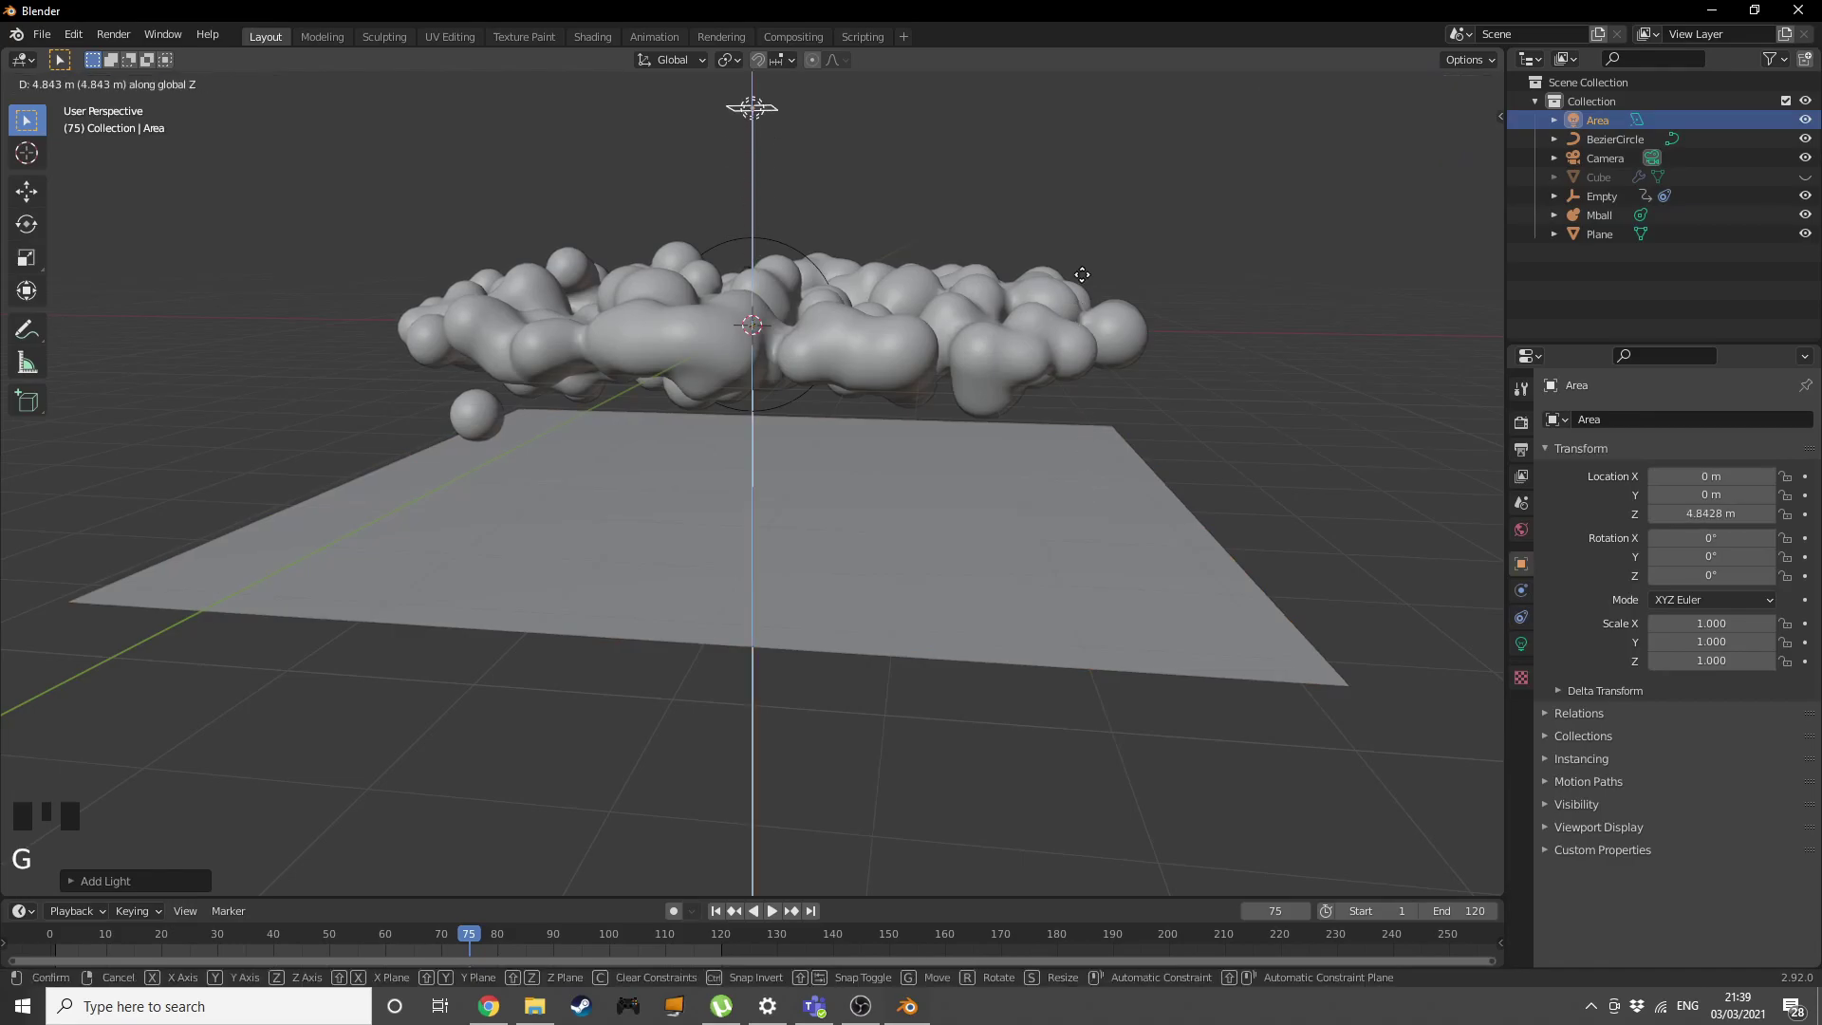
click(1125, 321)
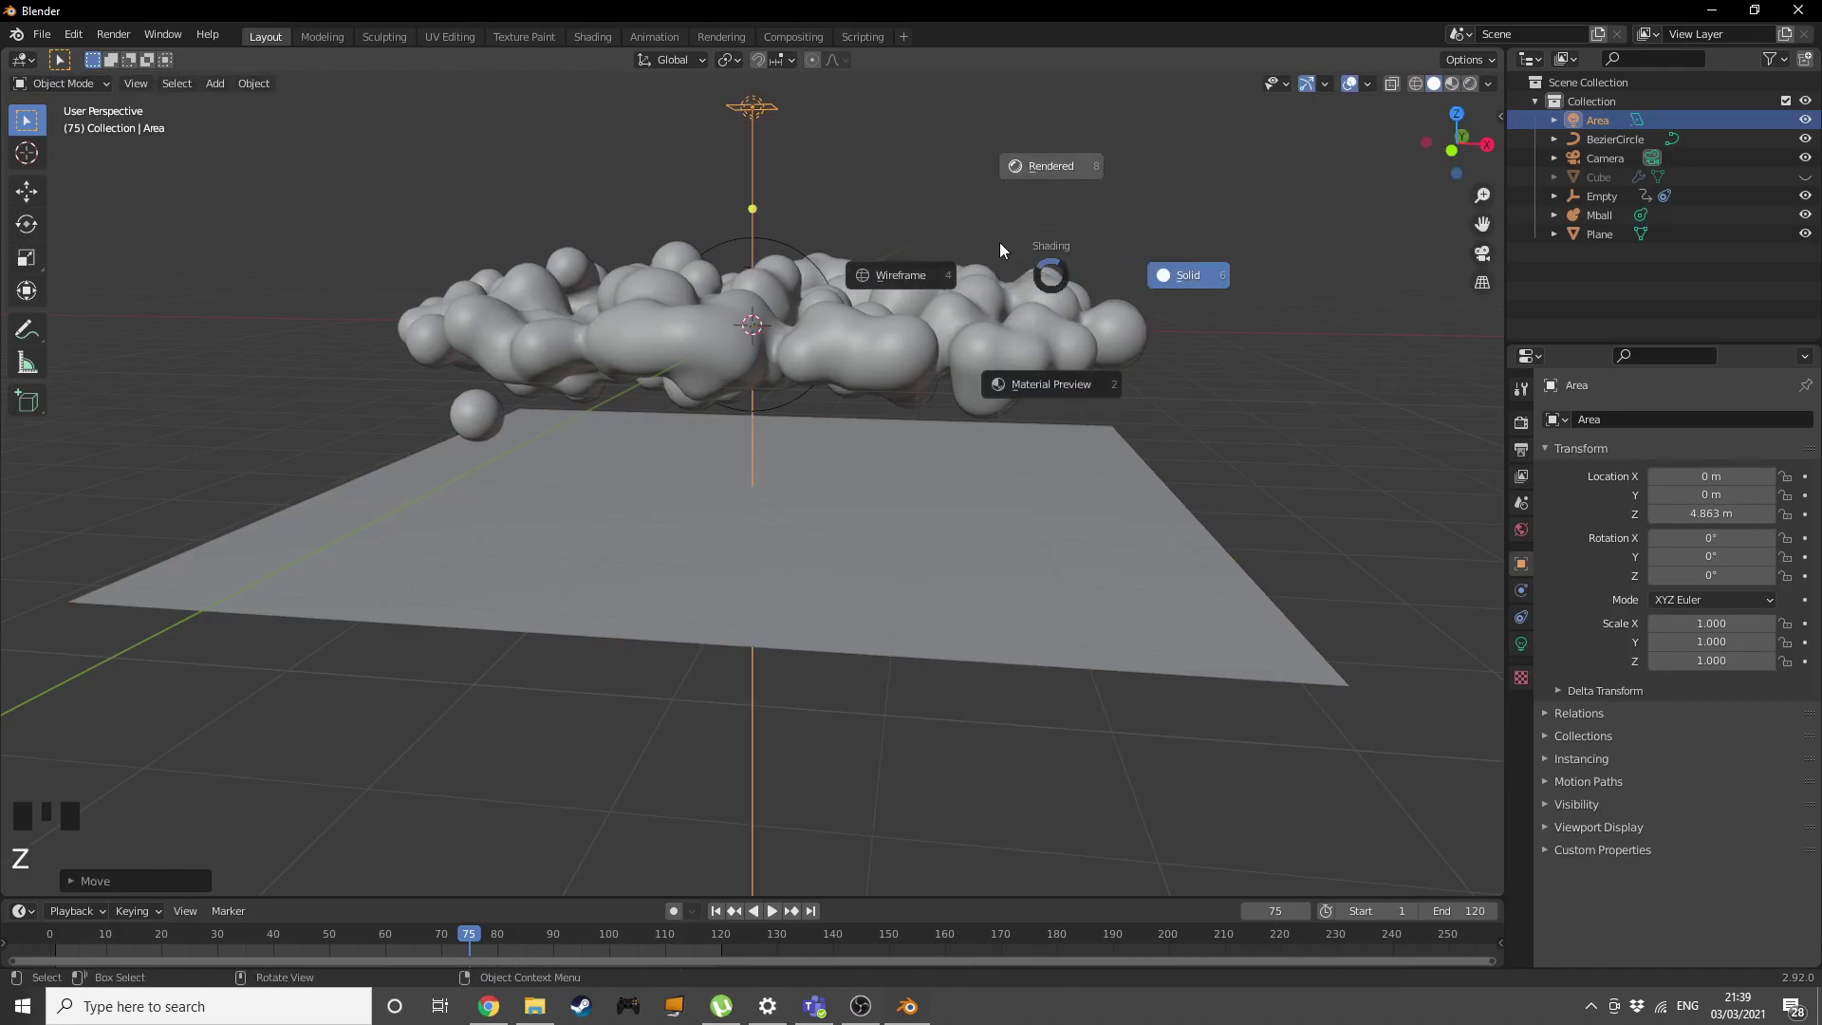
click(1061, 167)
middle_drag(1065, 162, 1021, 241)
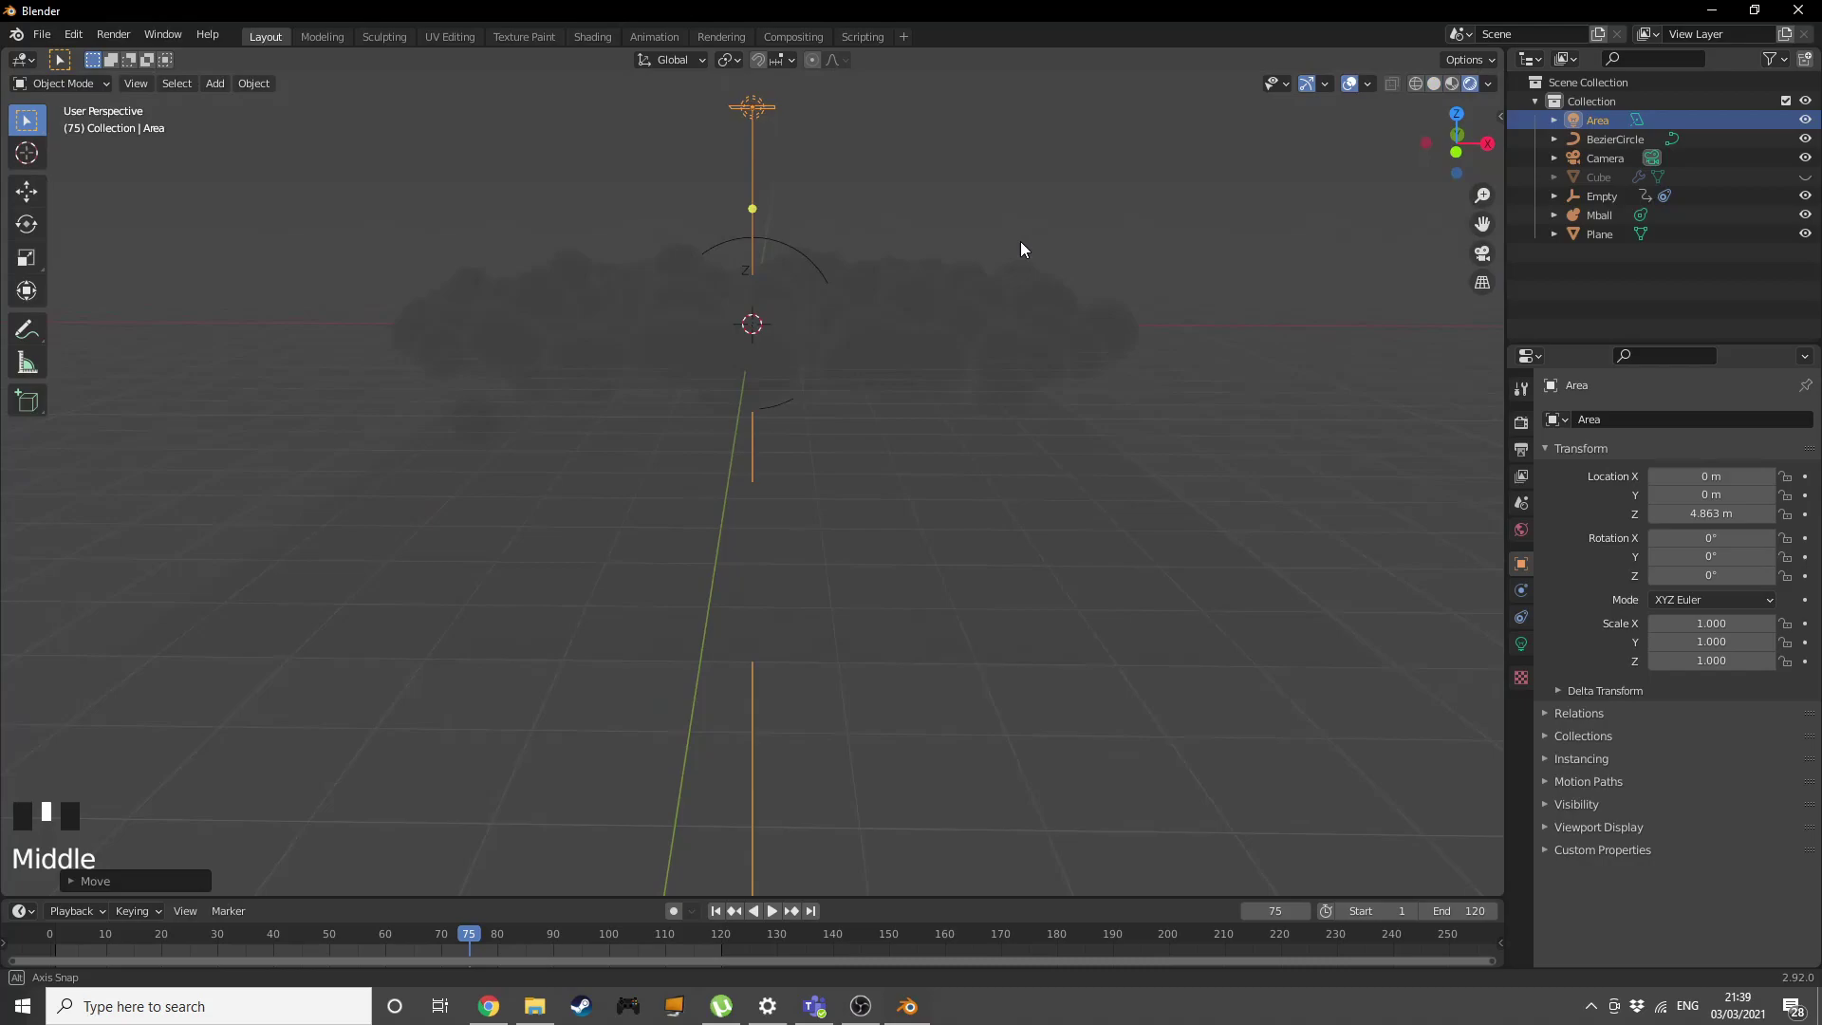
Scale the area light to about 10.3, set power to 1200 W and enable Contact Shadows.
key(s)
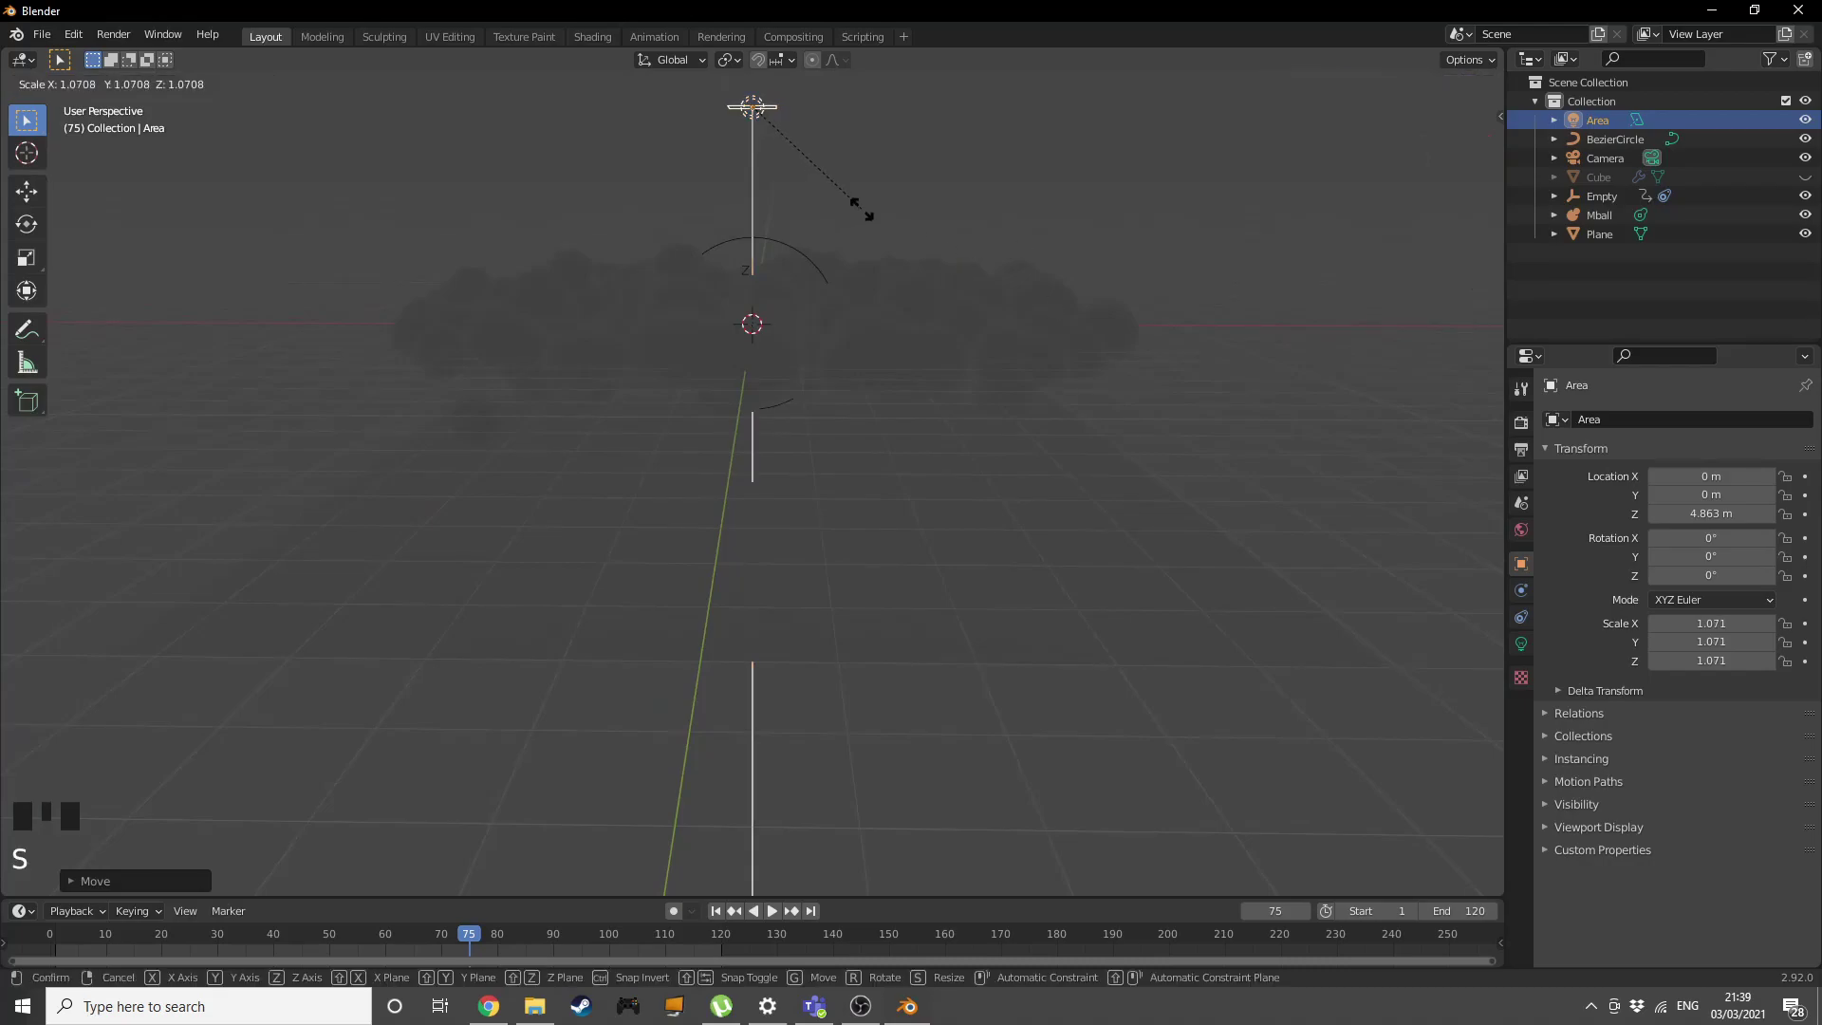
click(809, 205)
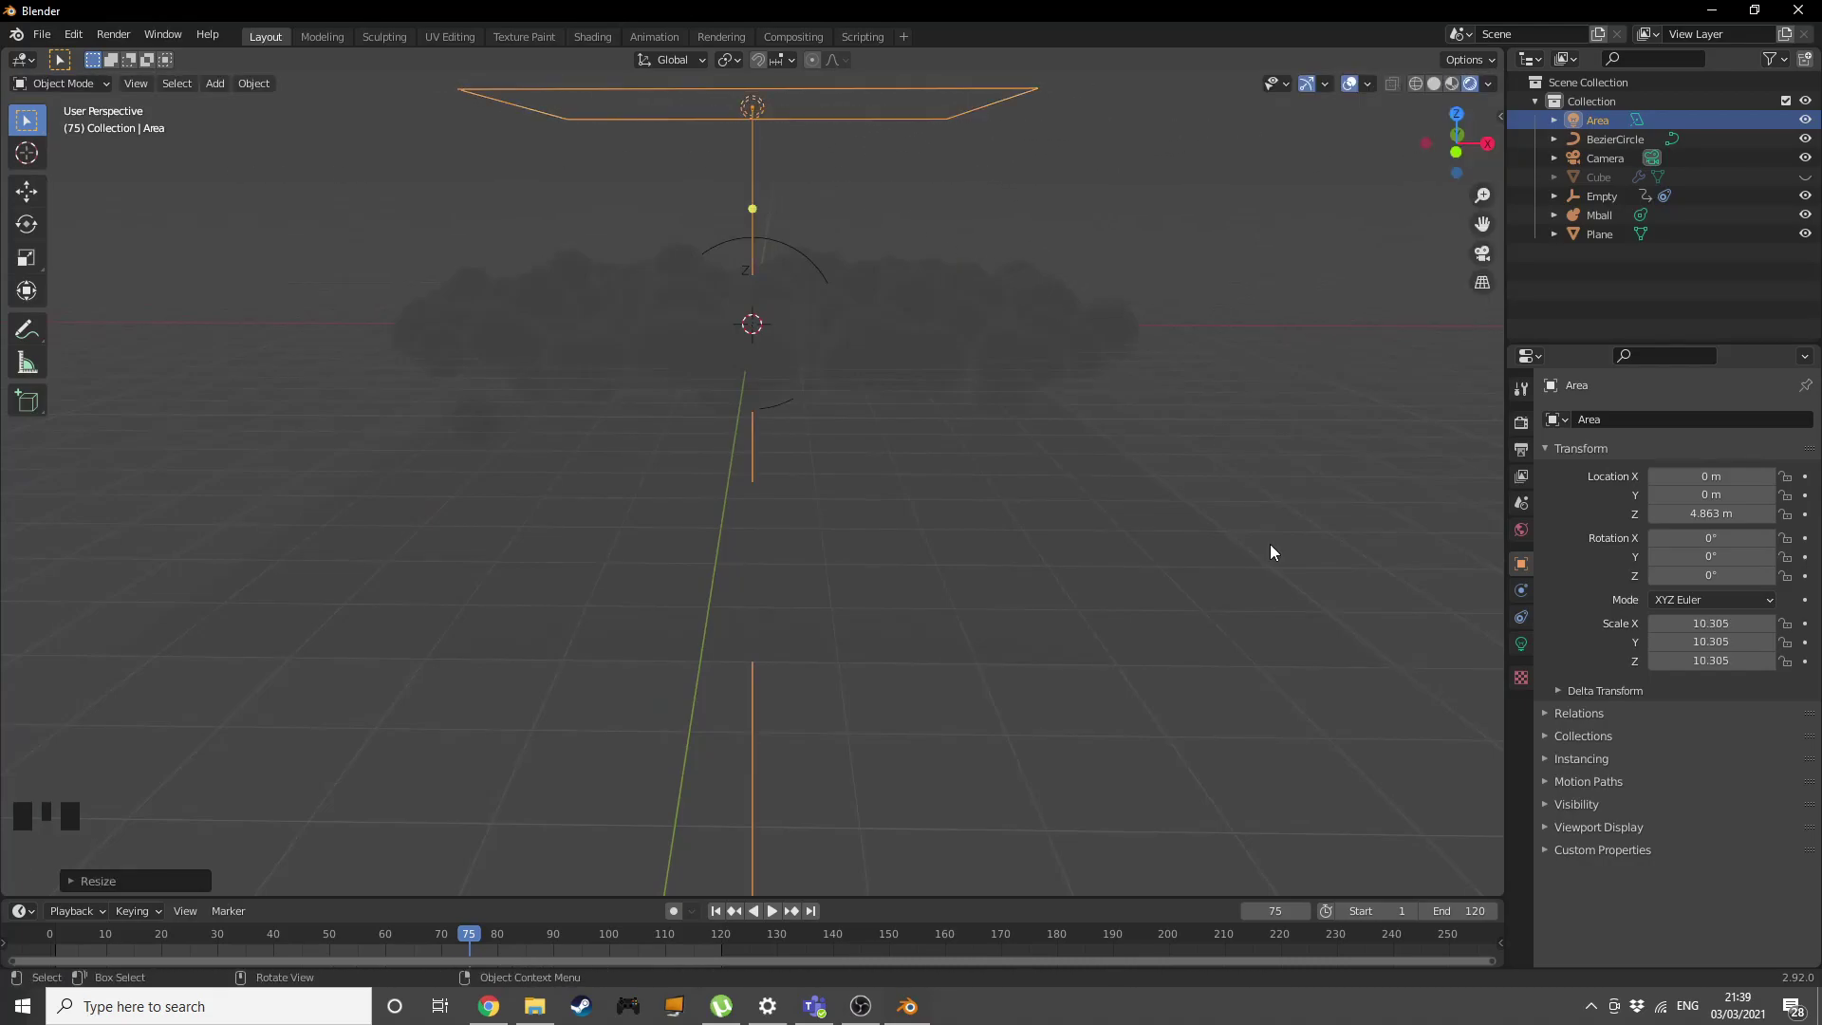
click(1521, 645)
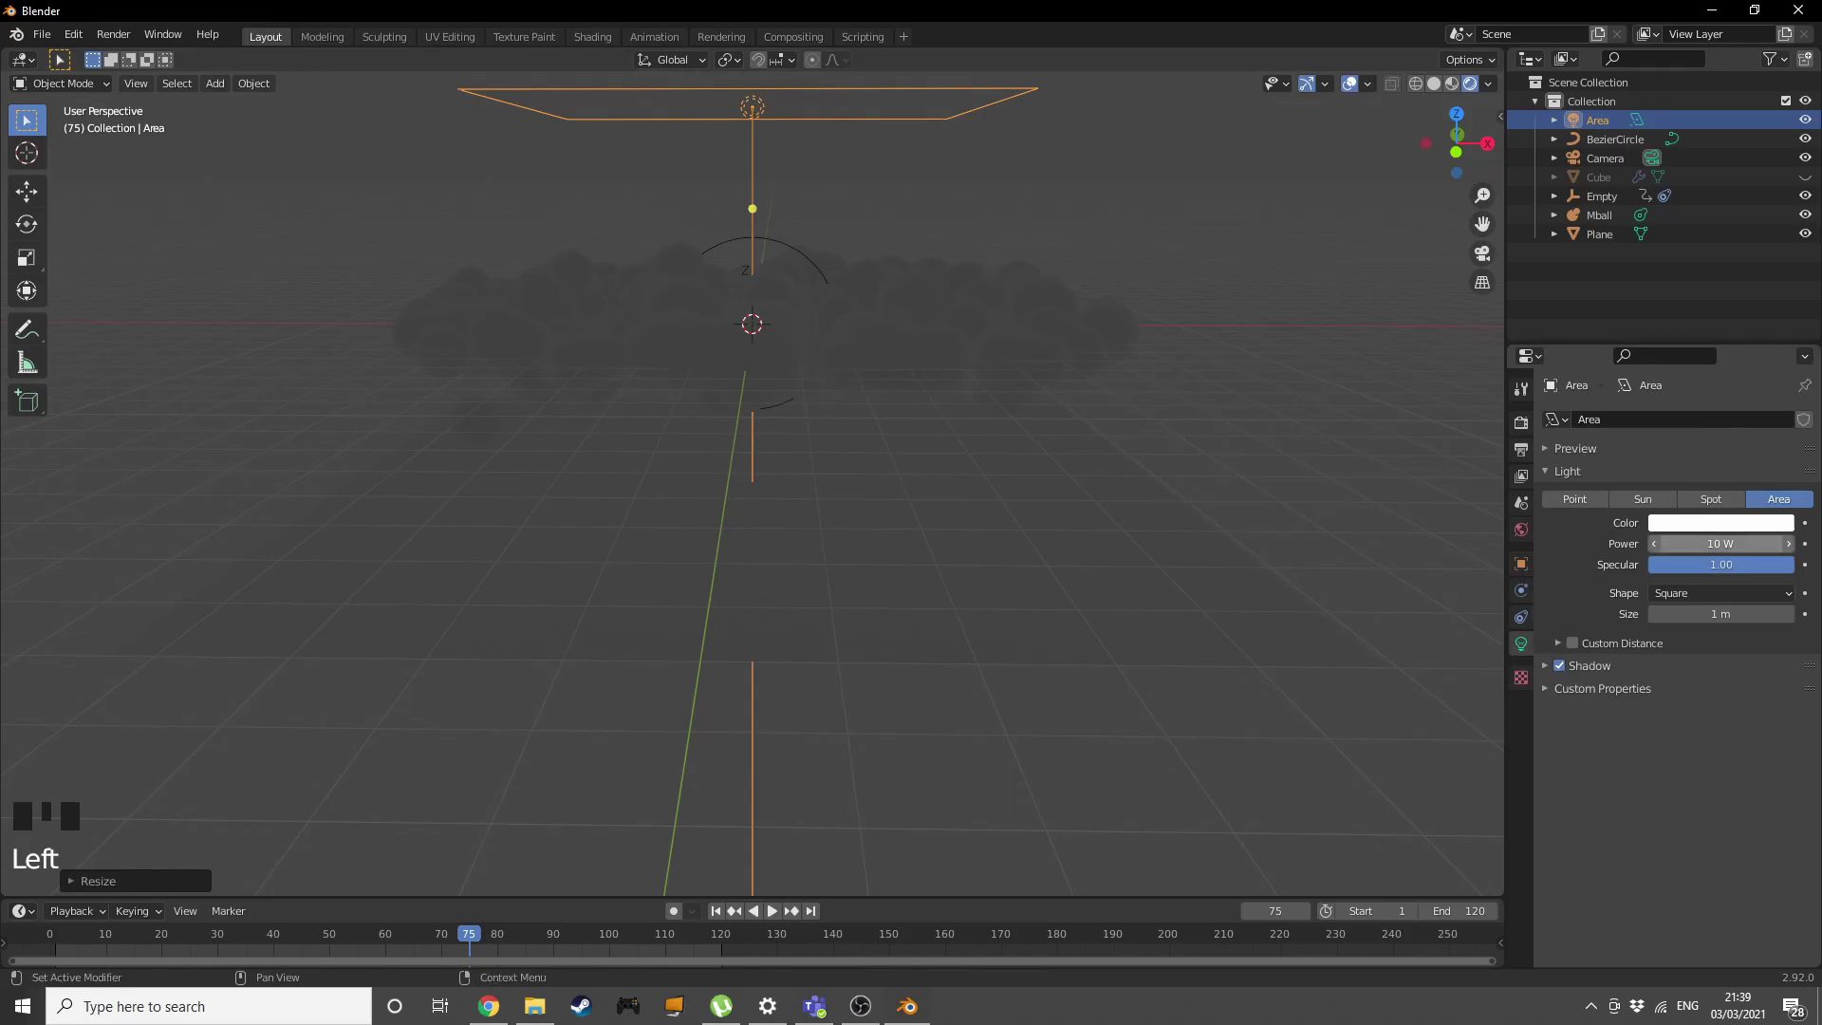
key(Return)
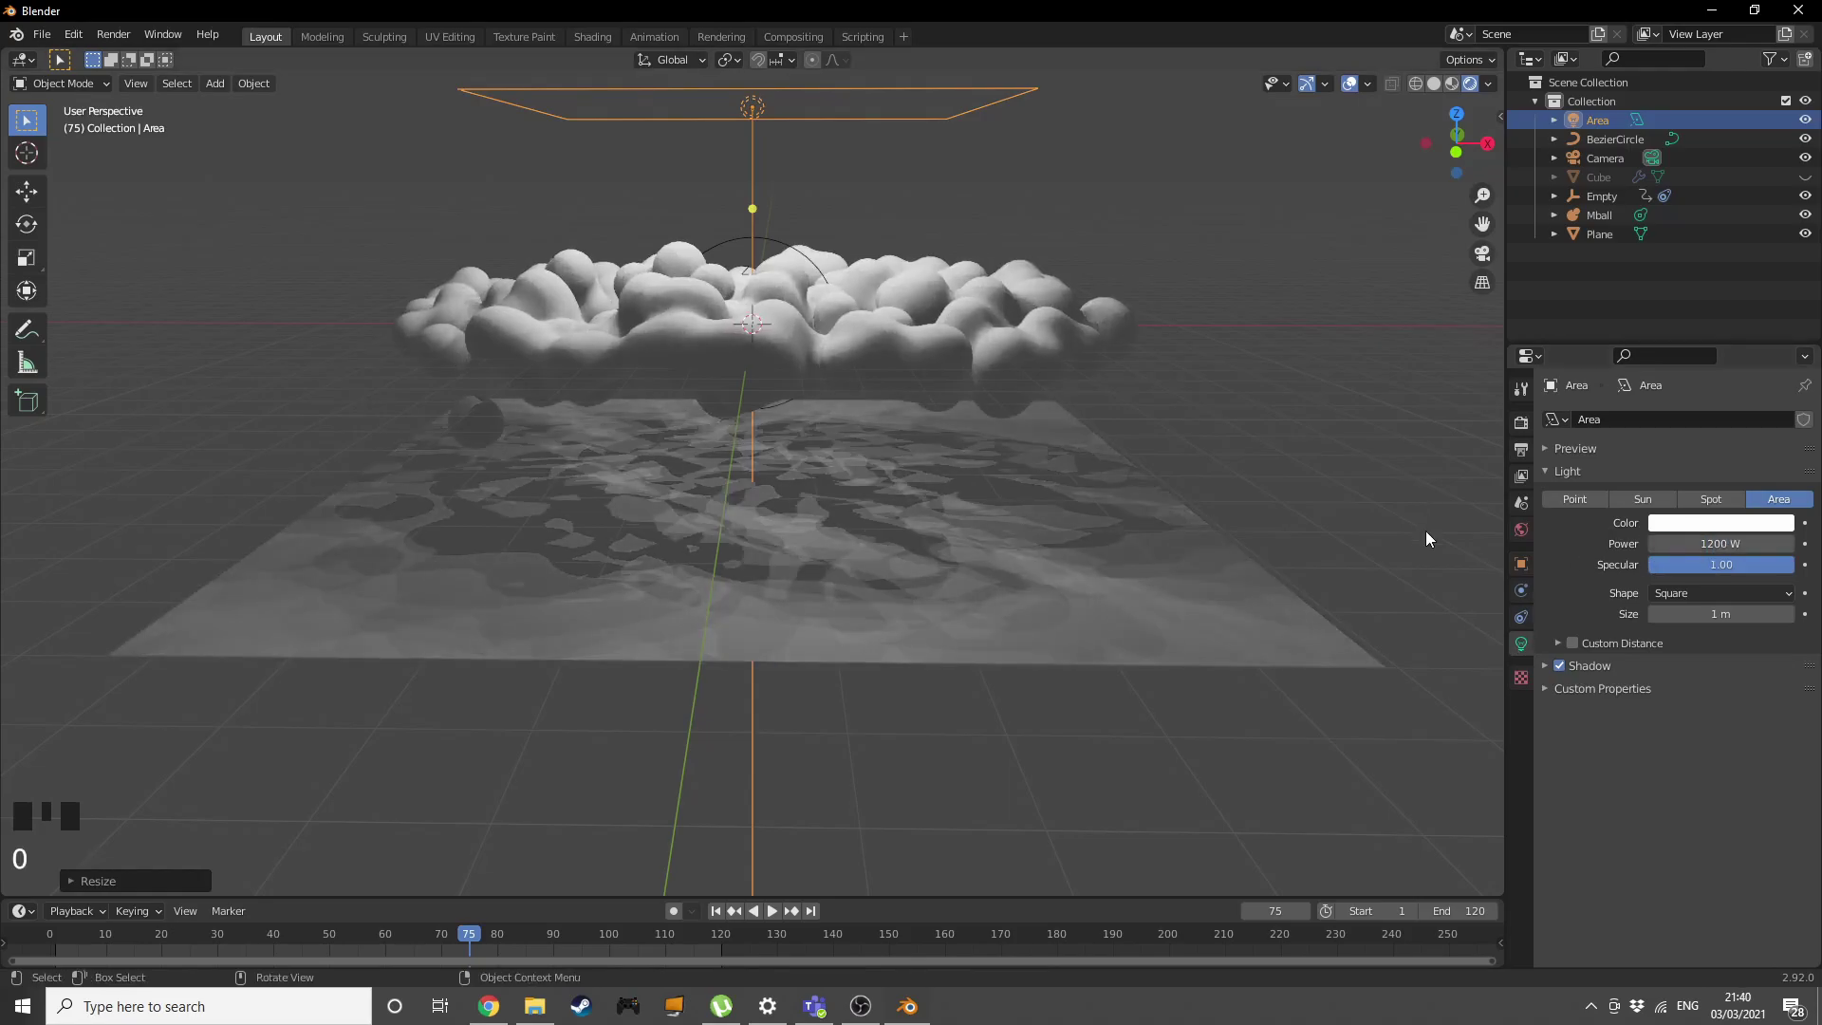
click(1576, 665)
click(1572, 743)
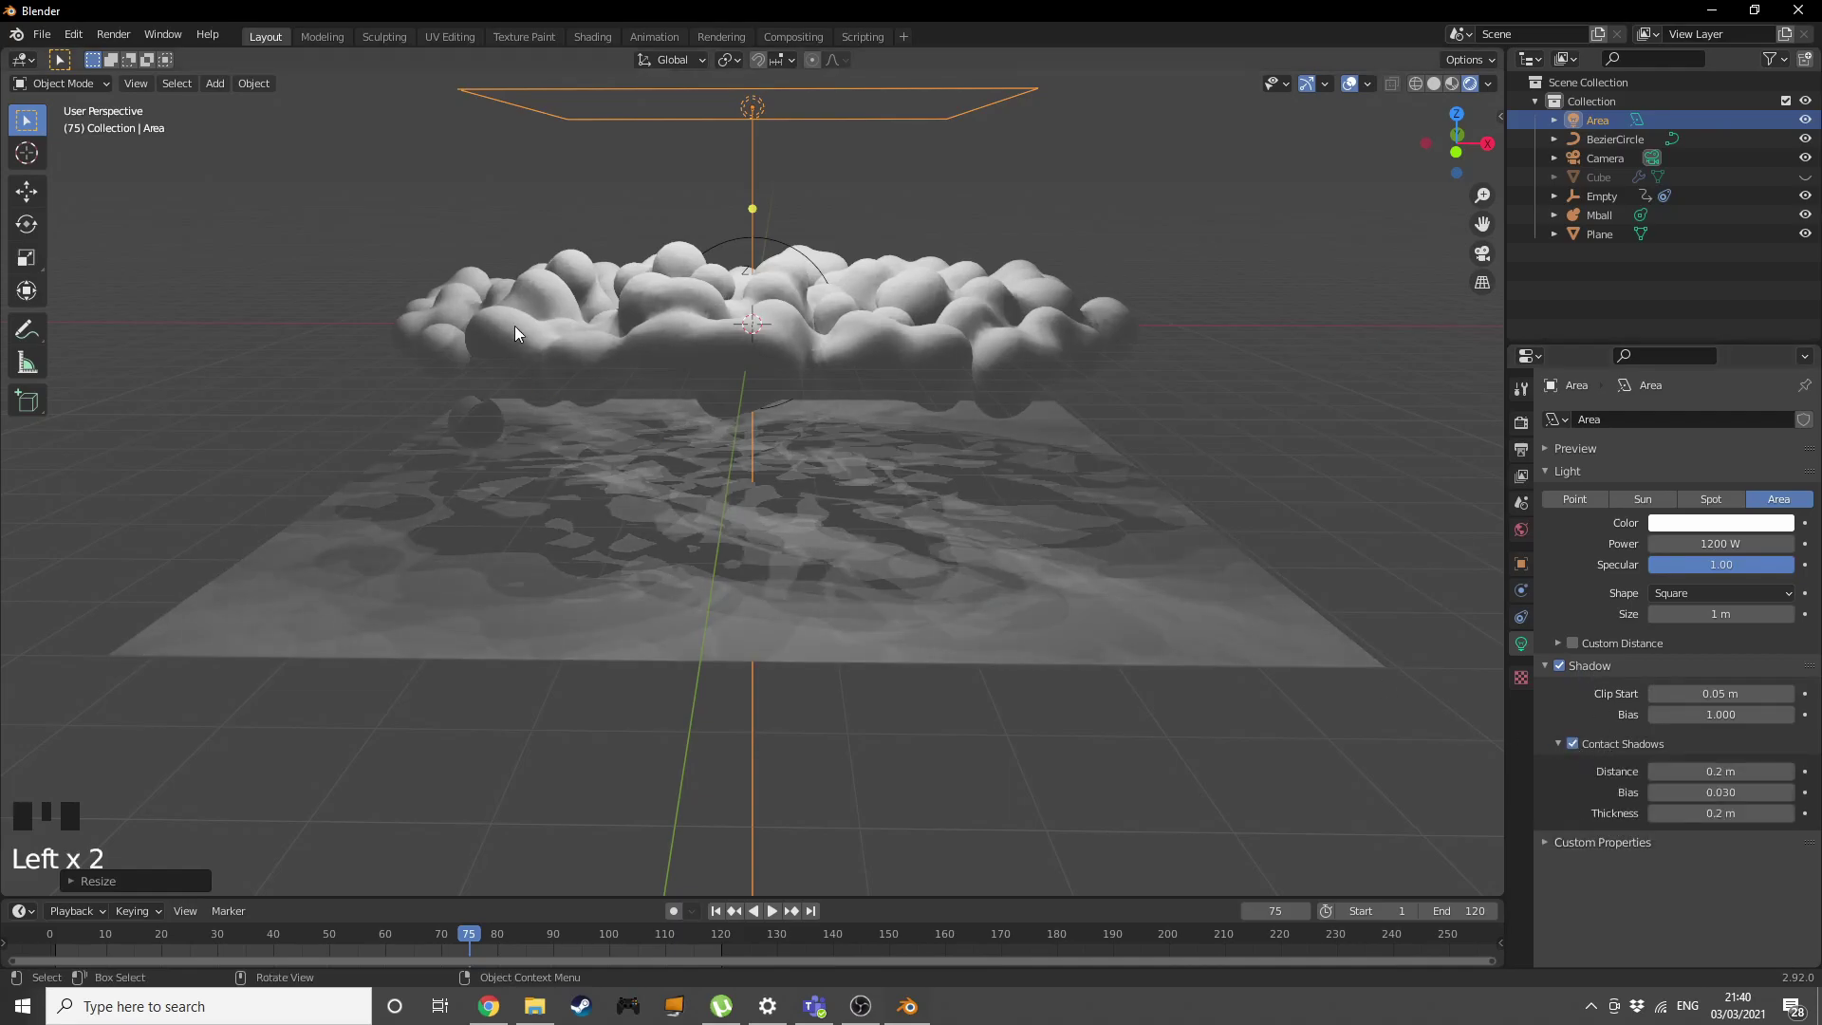
scroll(1327, 464, down, 2)
middle_drag(1310, 456, 1327, 463)
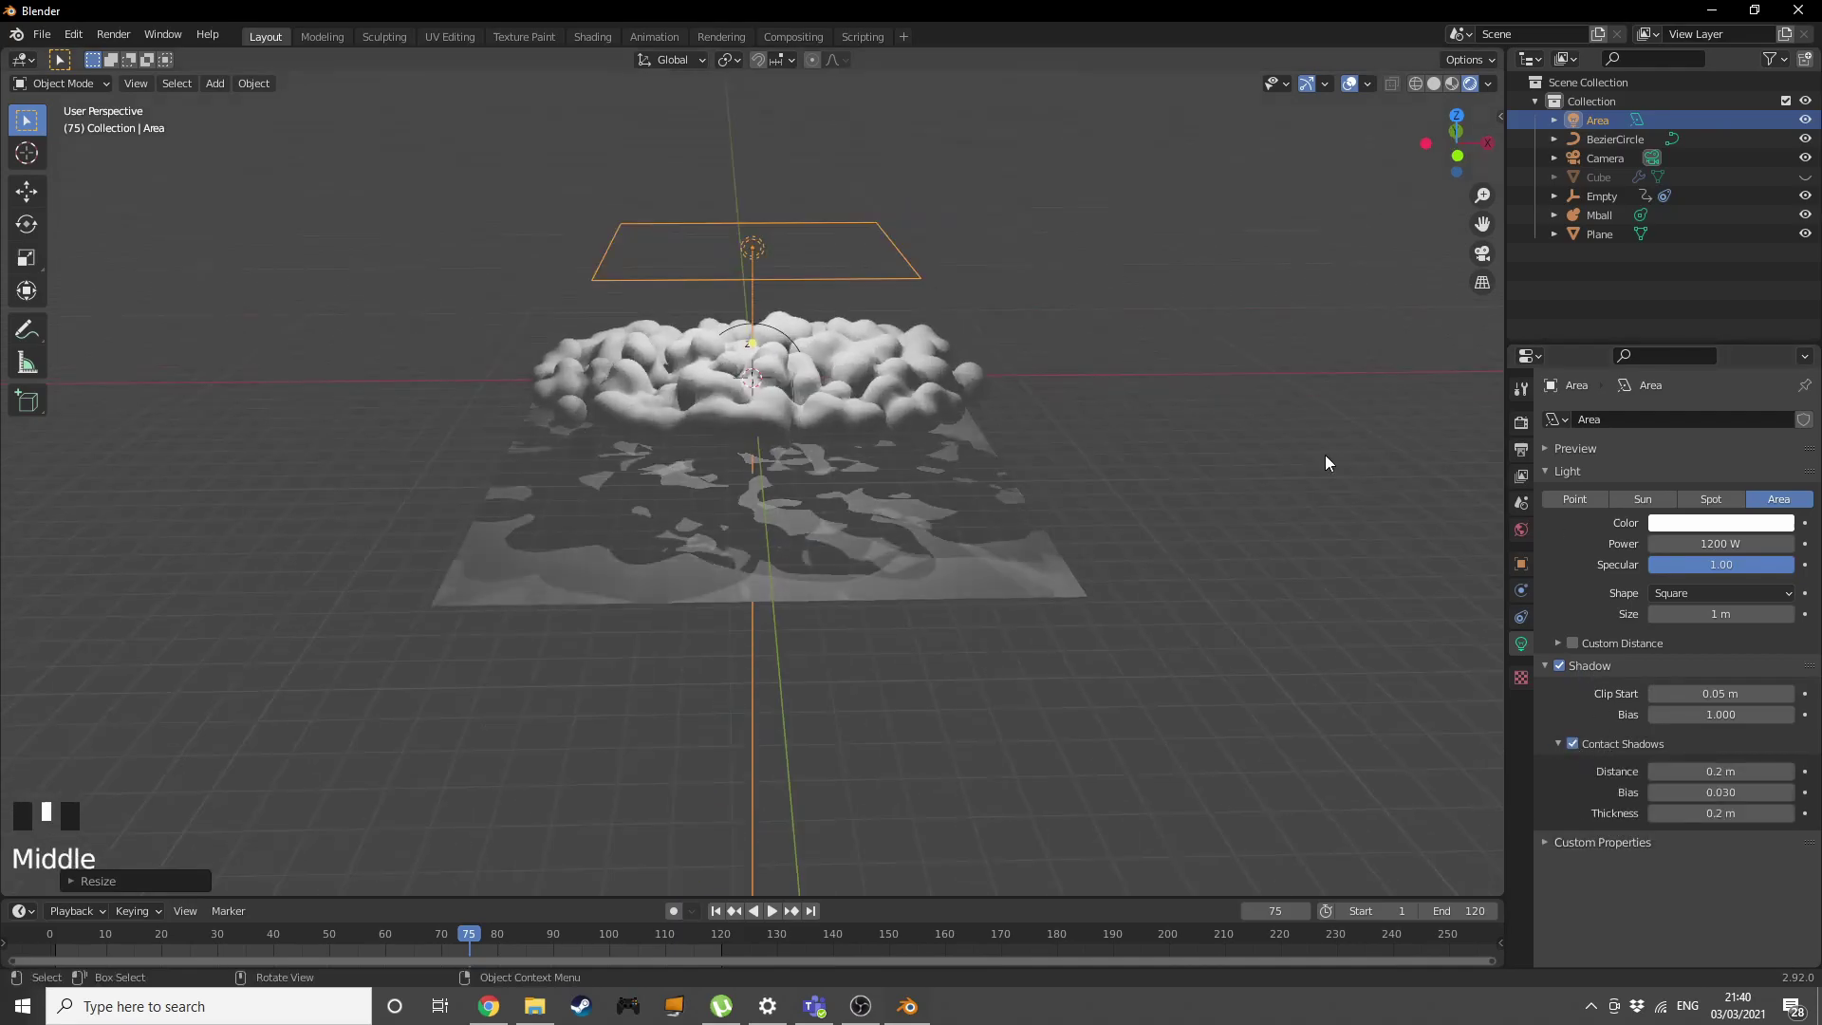
Make the area light a disk and place a rotated copy to the left of the cloud.
click(1723, 593)
click(1699, 664)
key(shift+d)
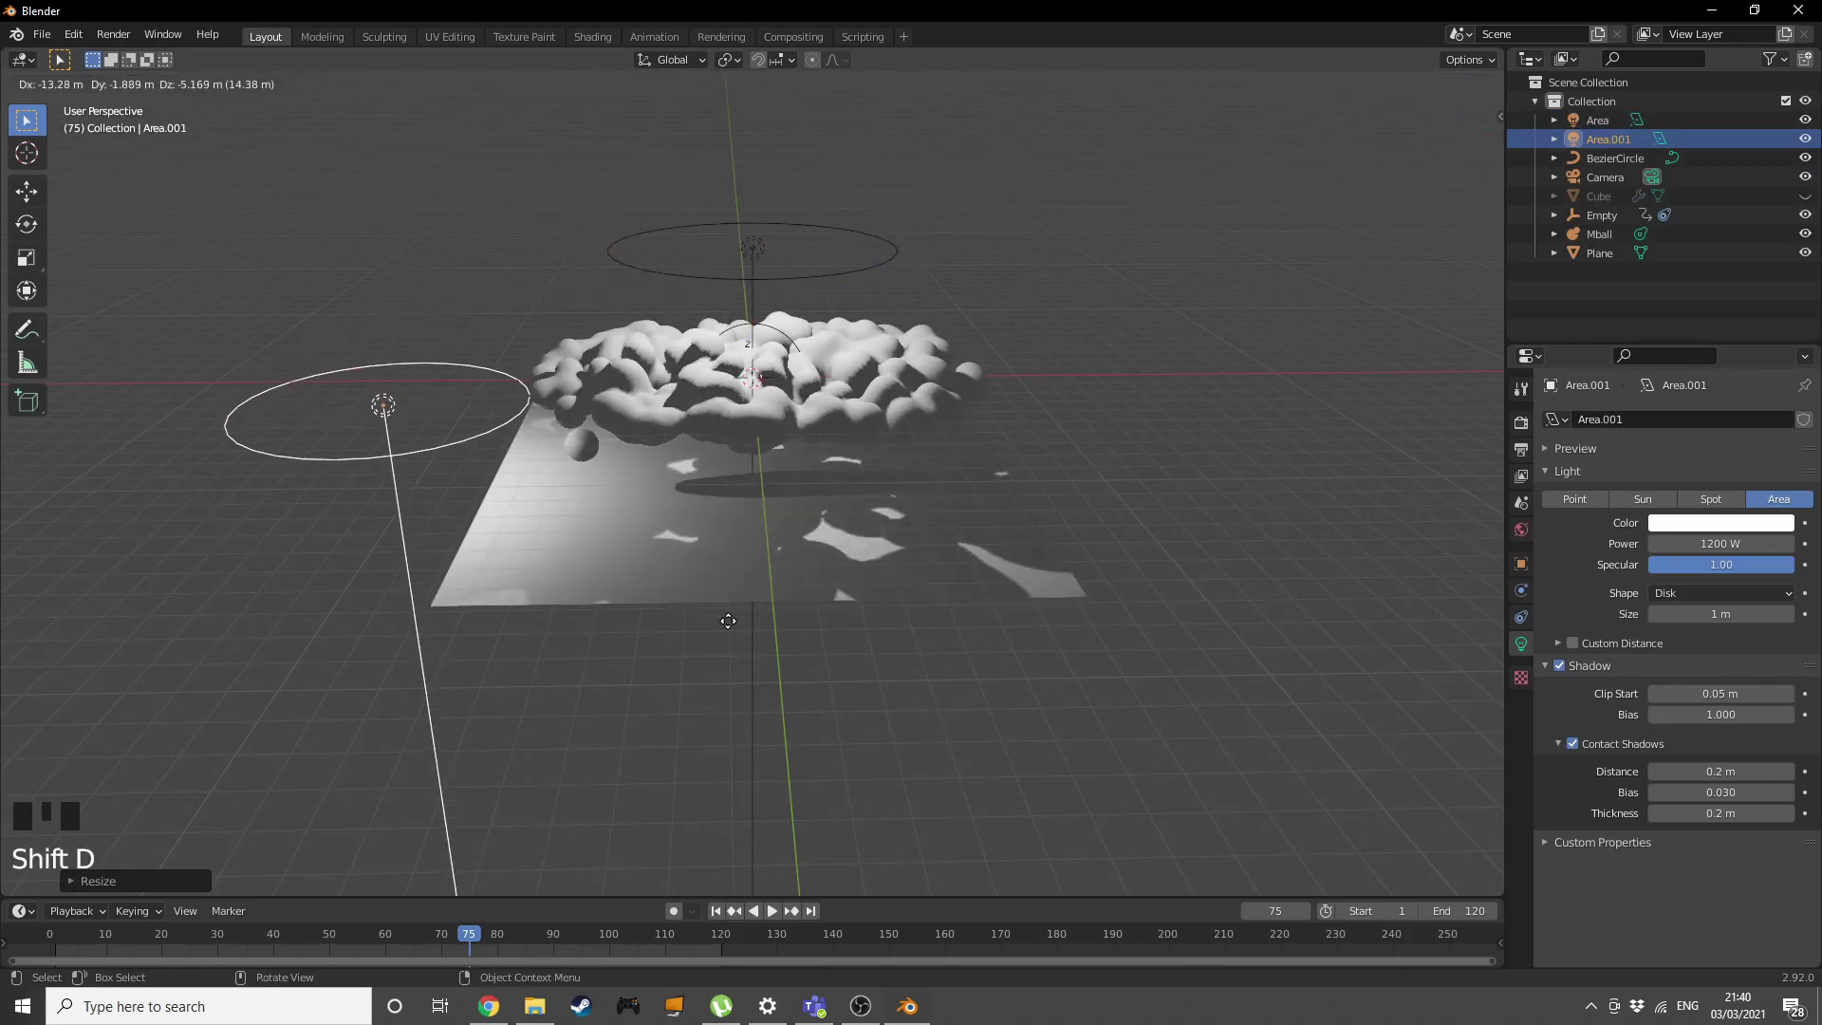
click(729, 623)
middle_drag(729, 623, 356, 425)
key(r)
key(r)
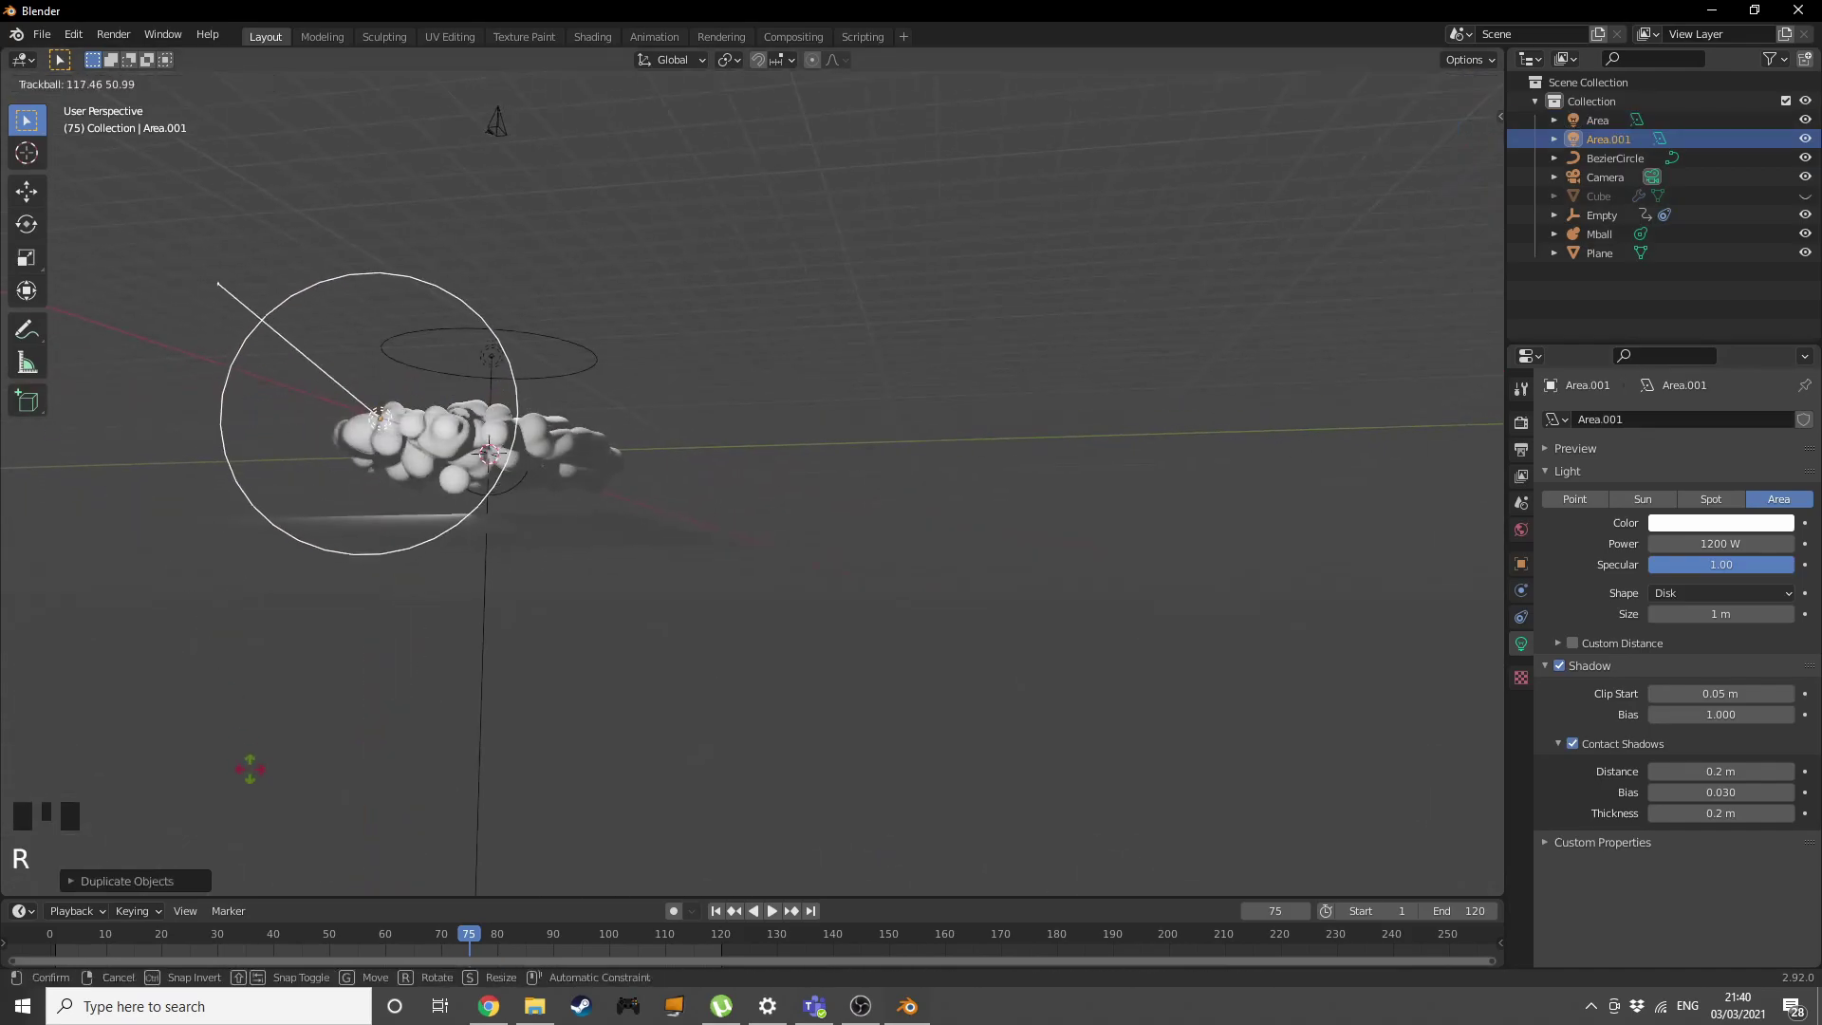
click(321, 634)
key(g)
click(366, 651)
middle_drag(379, 626, 550, 503)
Duplicate the light again, positioning and rotating the third copy up and right of the cloud.
key(shift+d)
click(1285, 304)
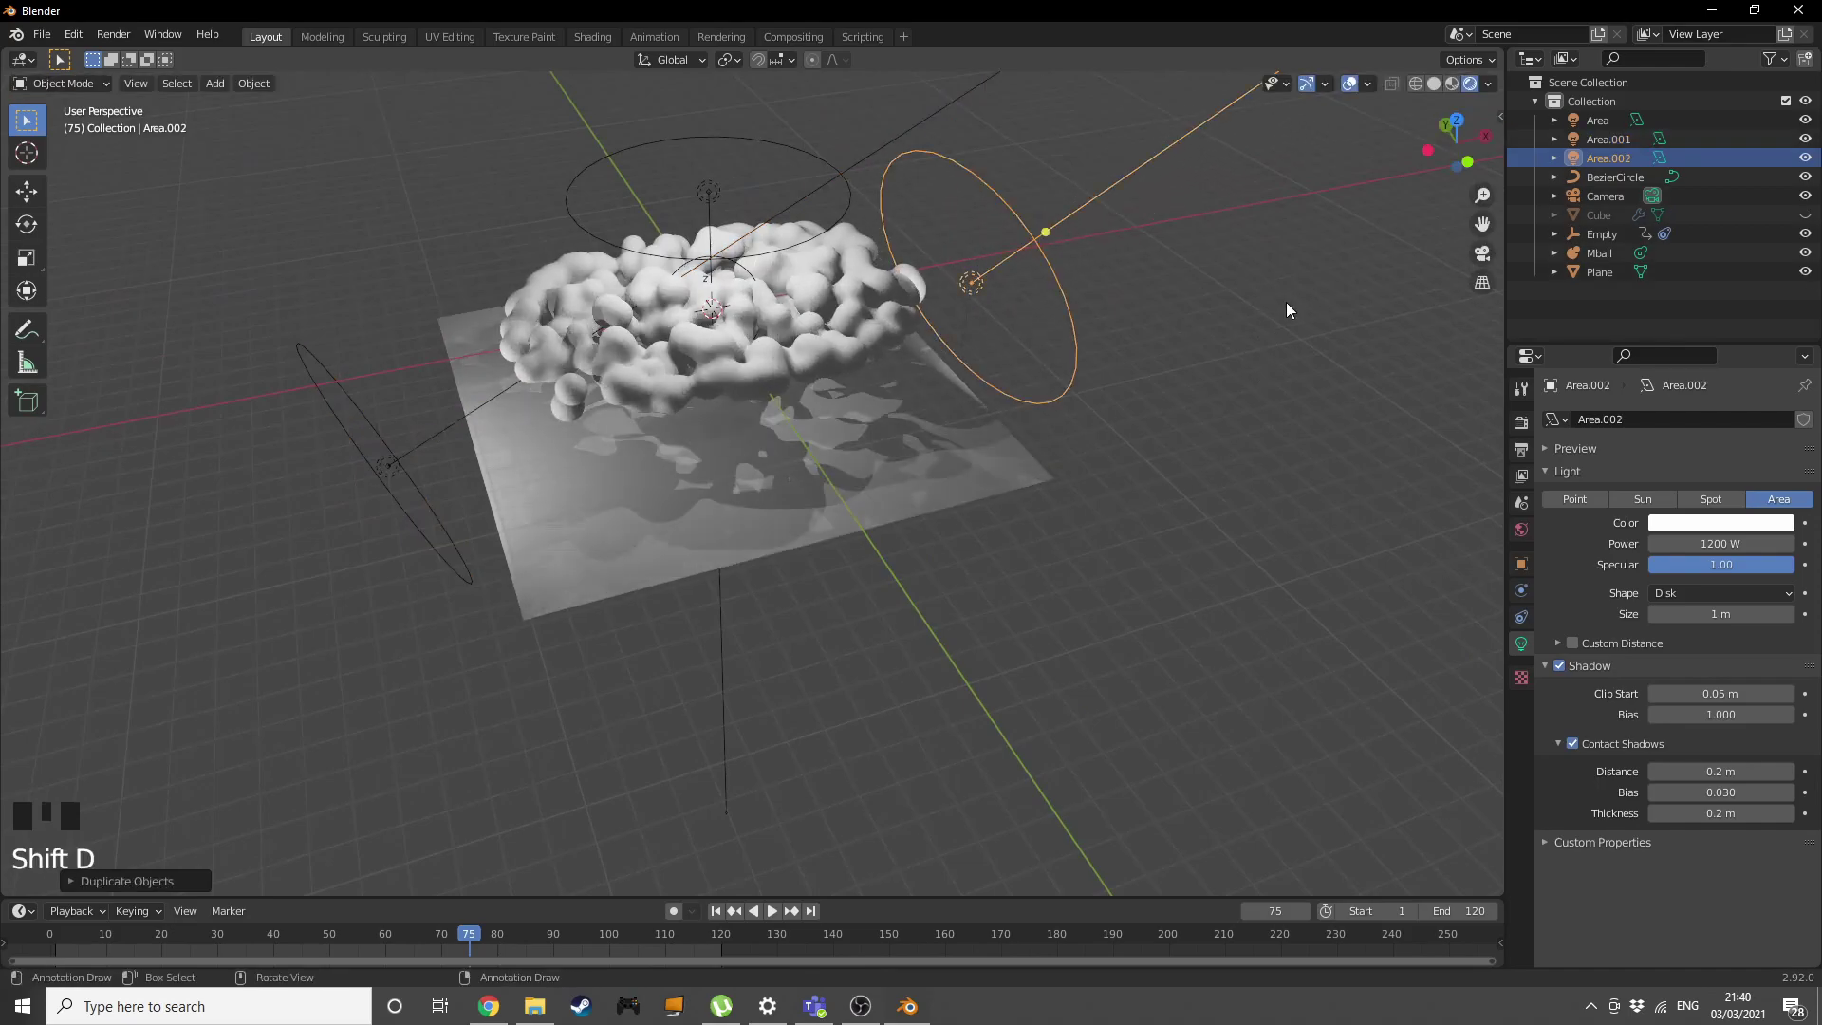
middle_drag(1285, 305, 938, 254)
key(g)
click(1322, 714)
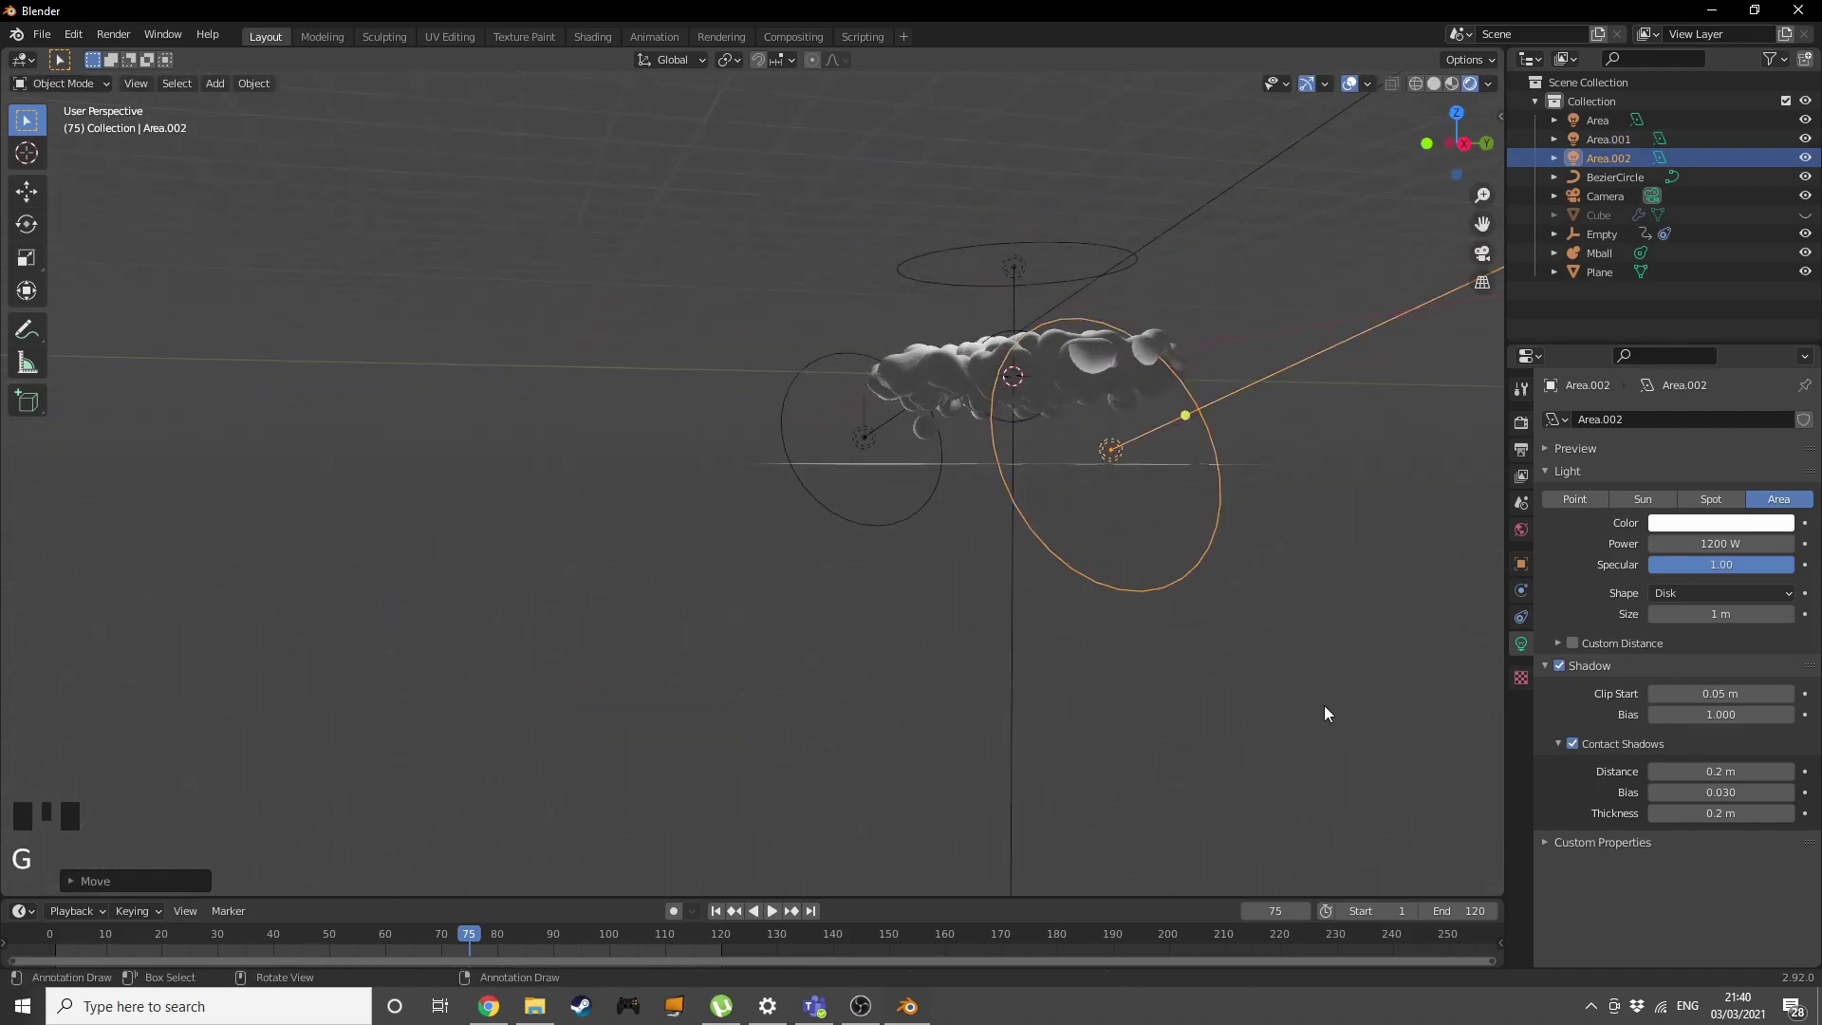
key(r)
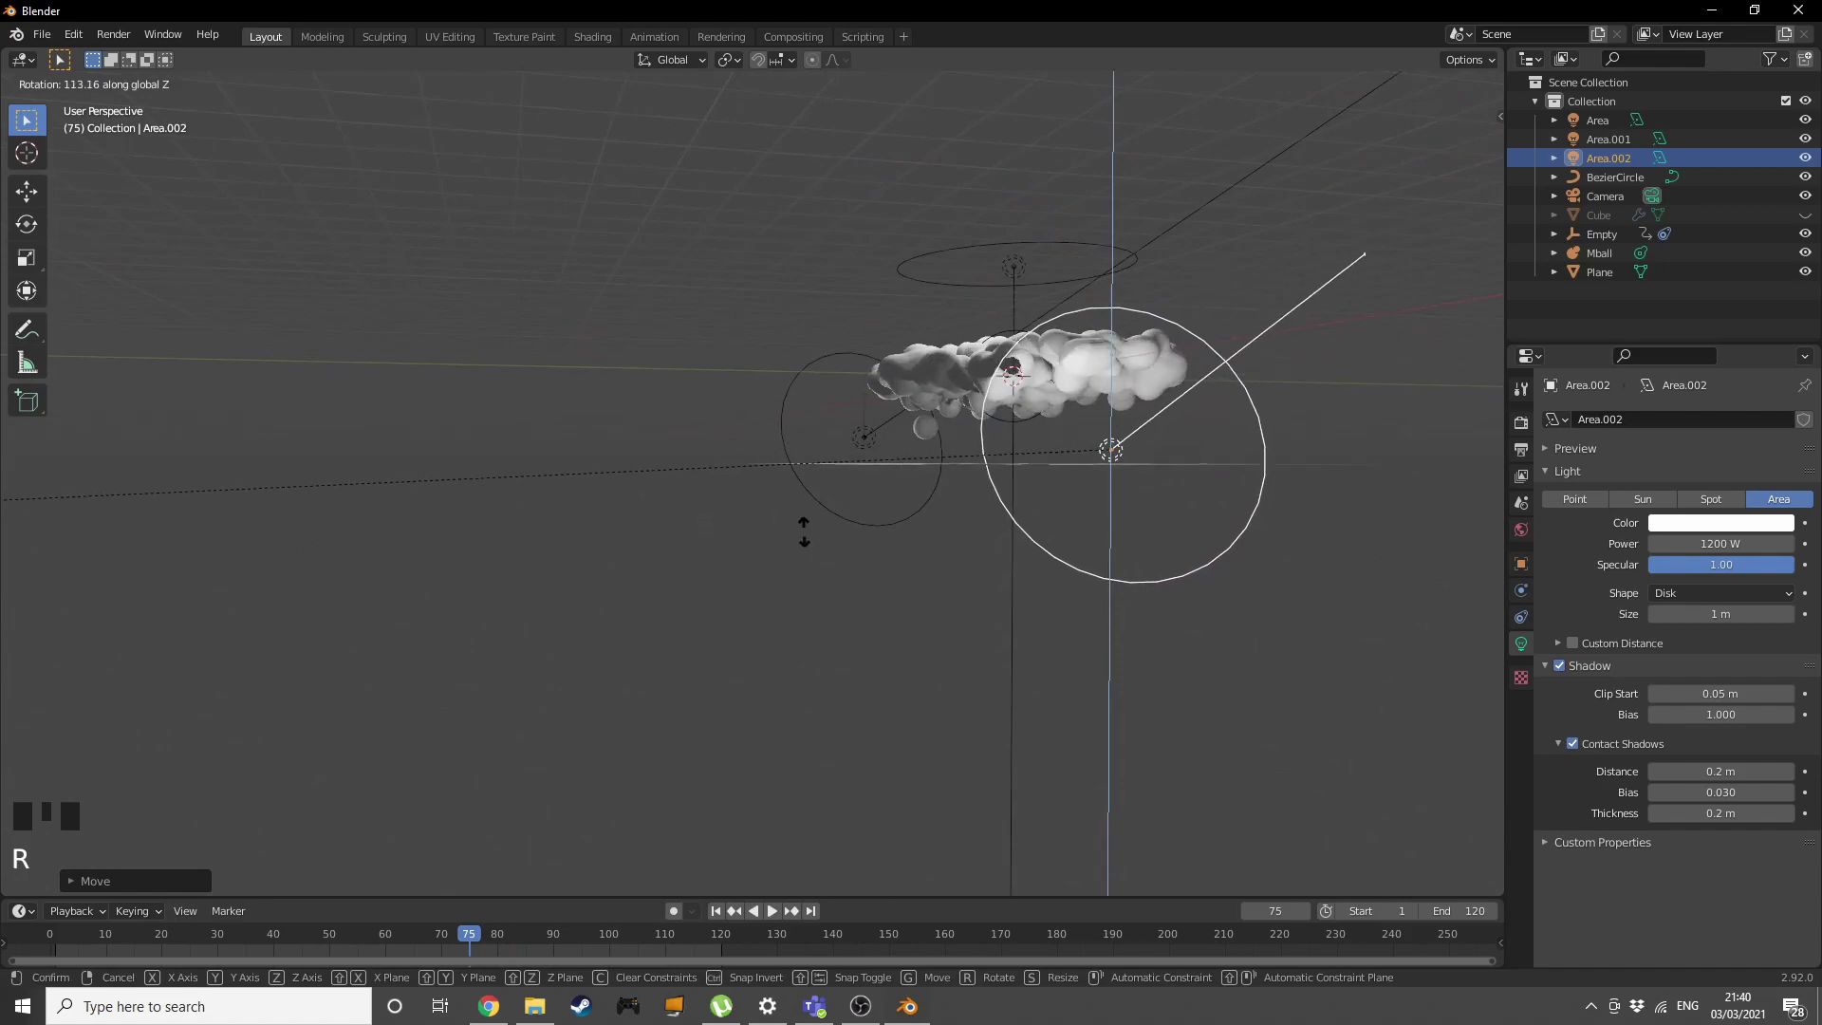
click(802, 521)
Re-angle and tilt the third light toward the cloud and shrink it.
middle_drag(801, 521, 963, 509)
key(r)
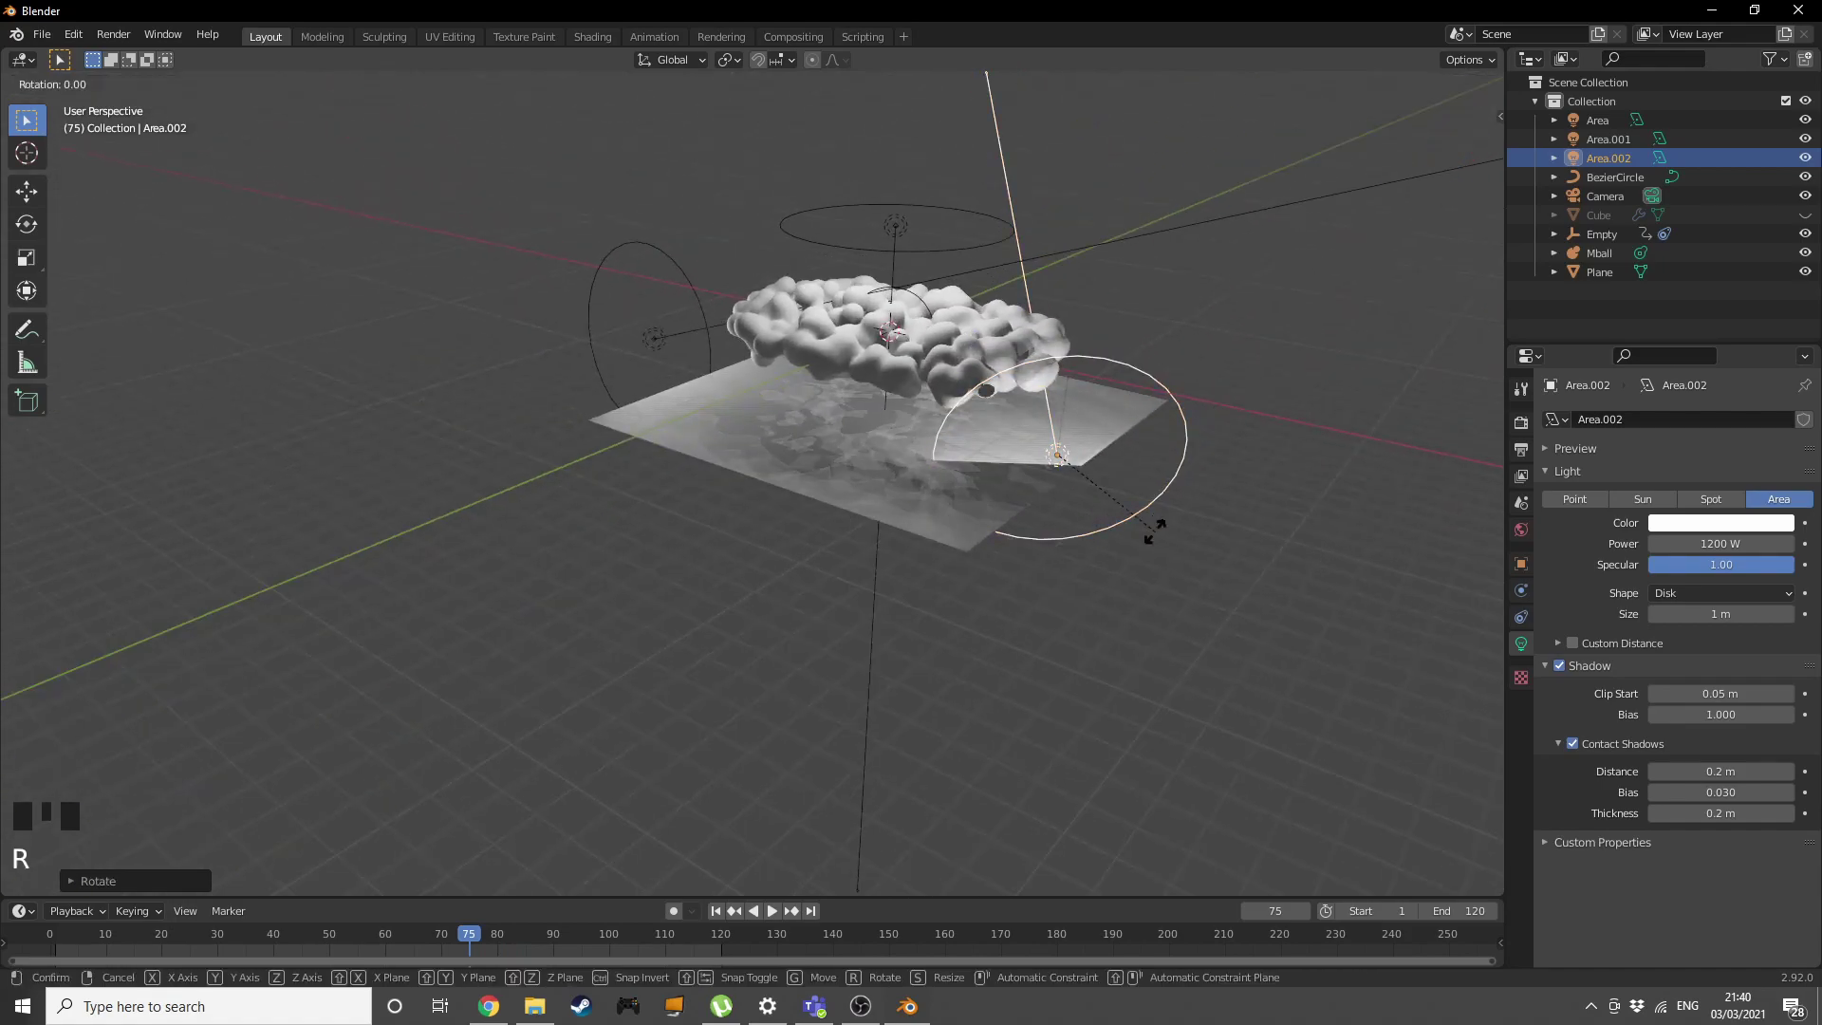
click(1188, 423)
middle_drag(1188, 423, 1042, 417)
key(r)
key(r)
click(1107, 517)
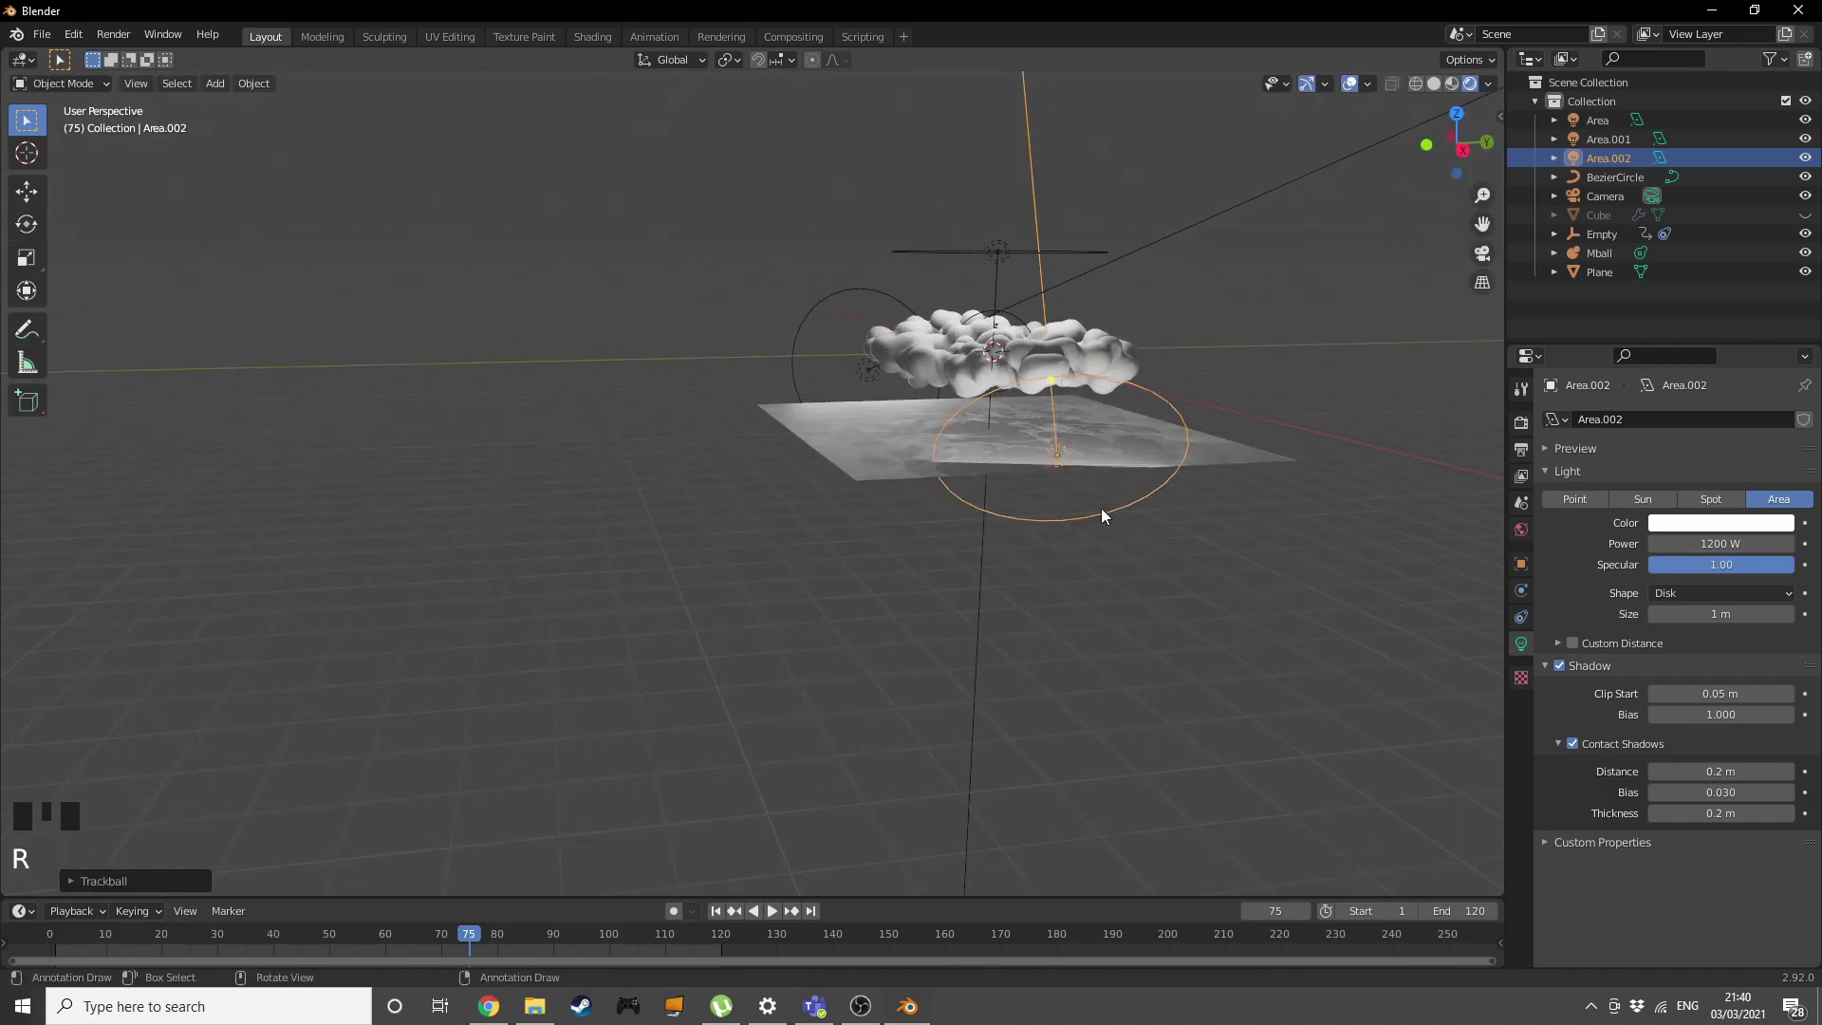
key(s)
click(1125, 465)
middle_drag(693, 462, 839, 435)
Set the World background strength to 0.000 and check the camera view.
key(KP_0)
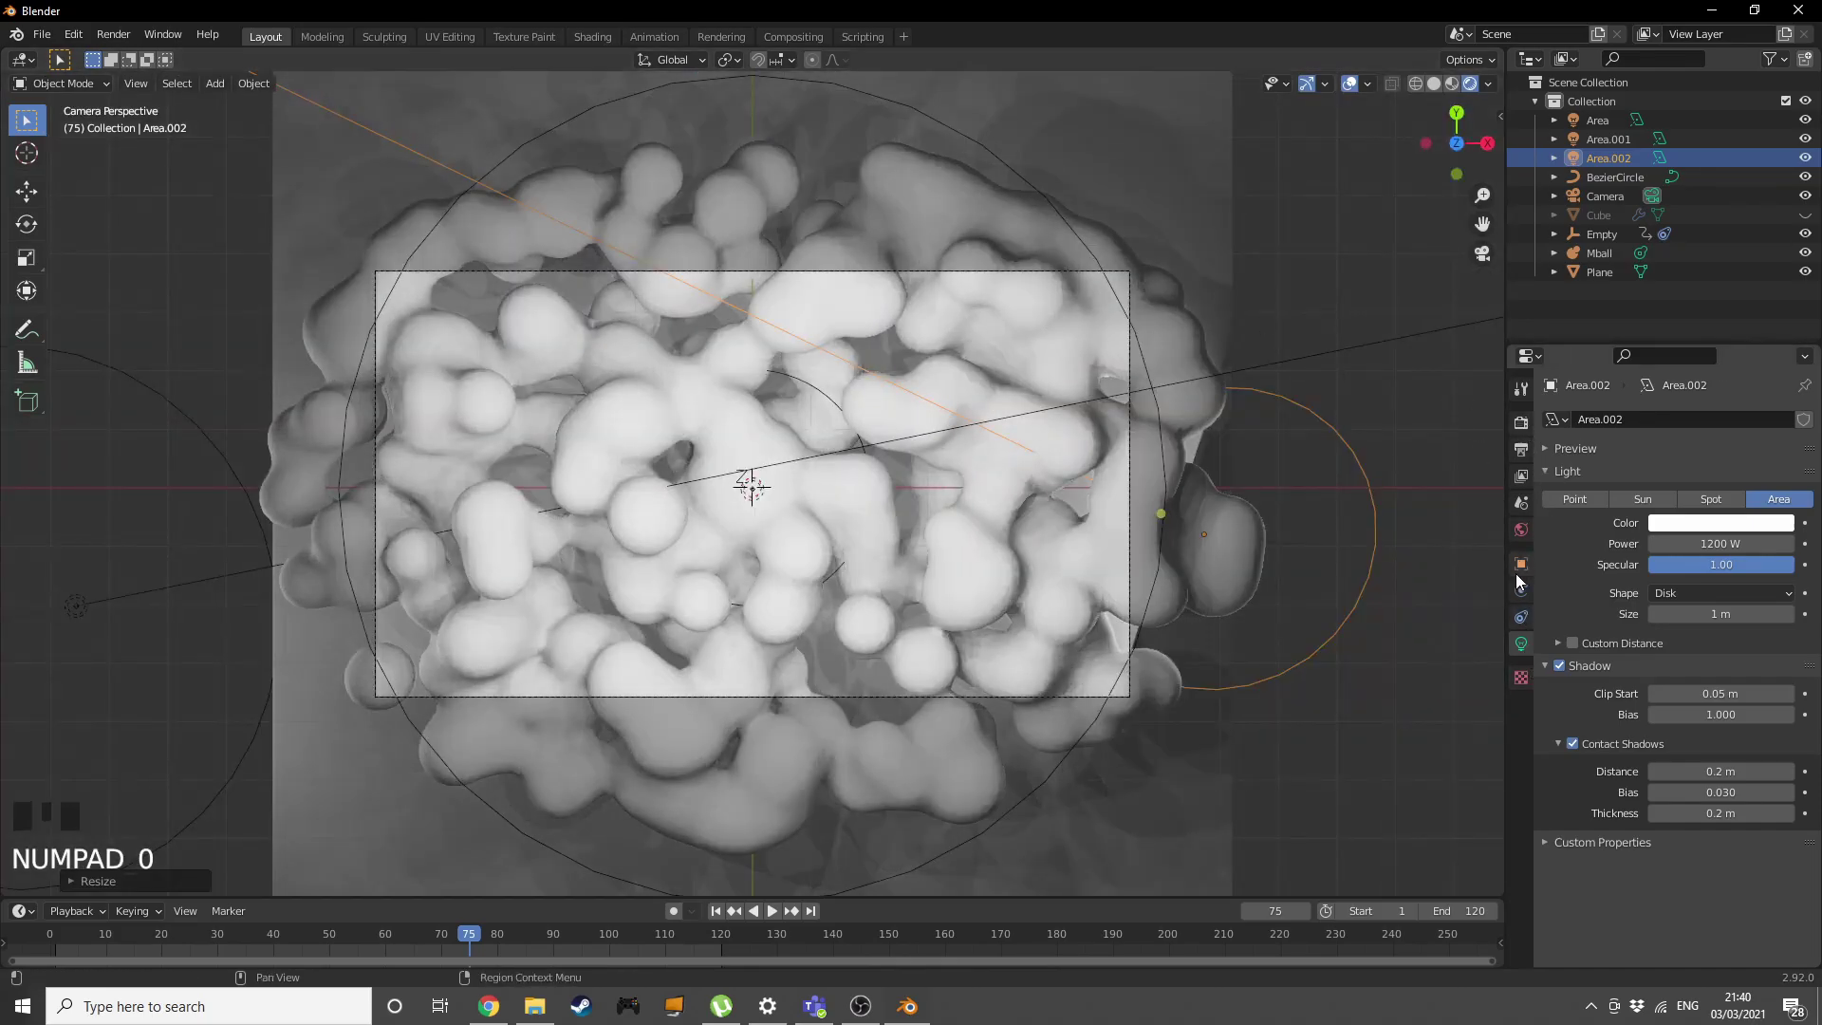
click(1521, 532)
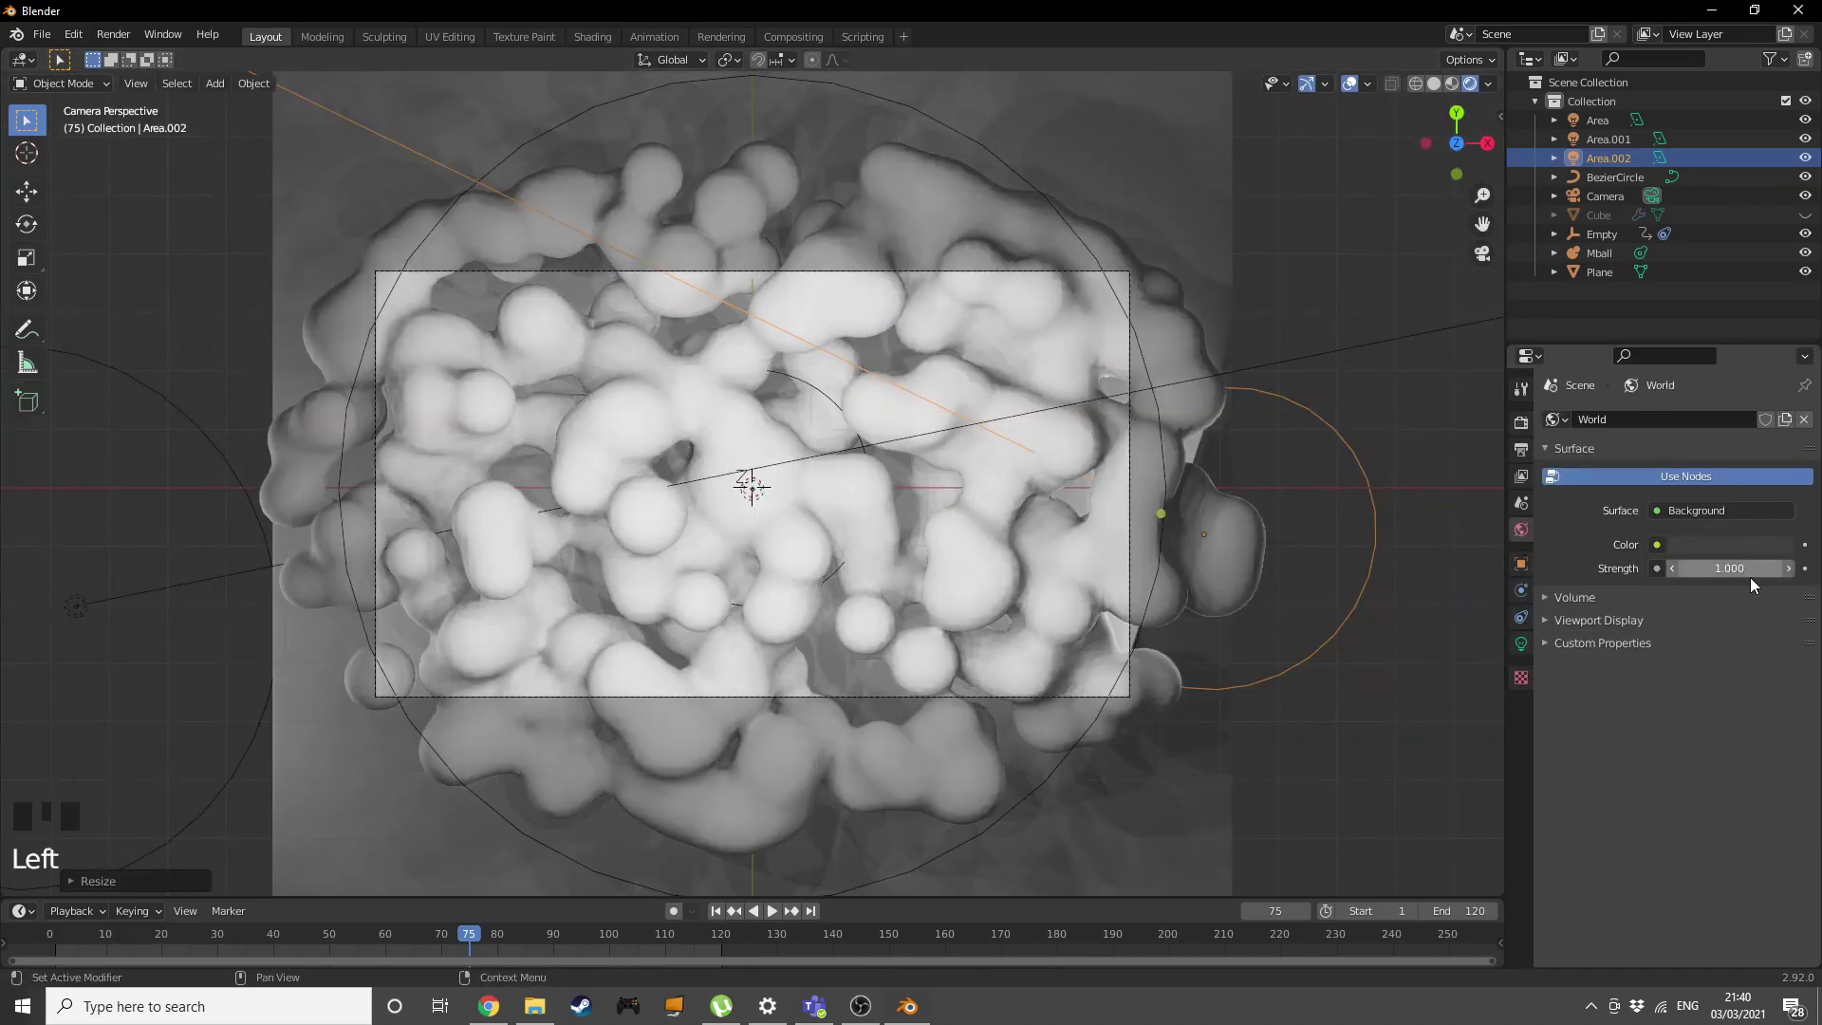
drag(1750, 570, 1699, 570)
middle_drag(1107, 630, 1198, 94)
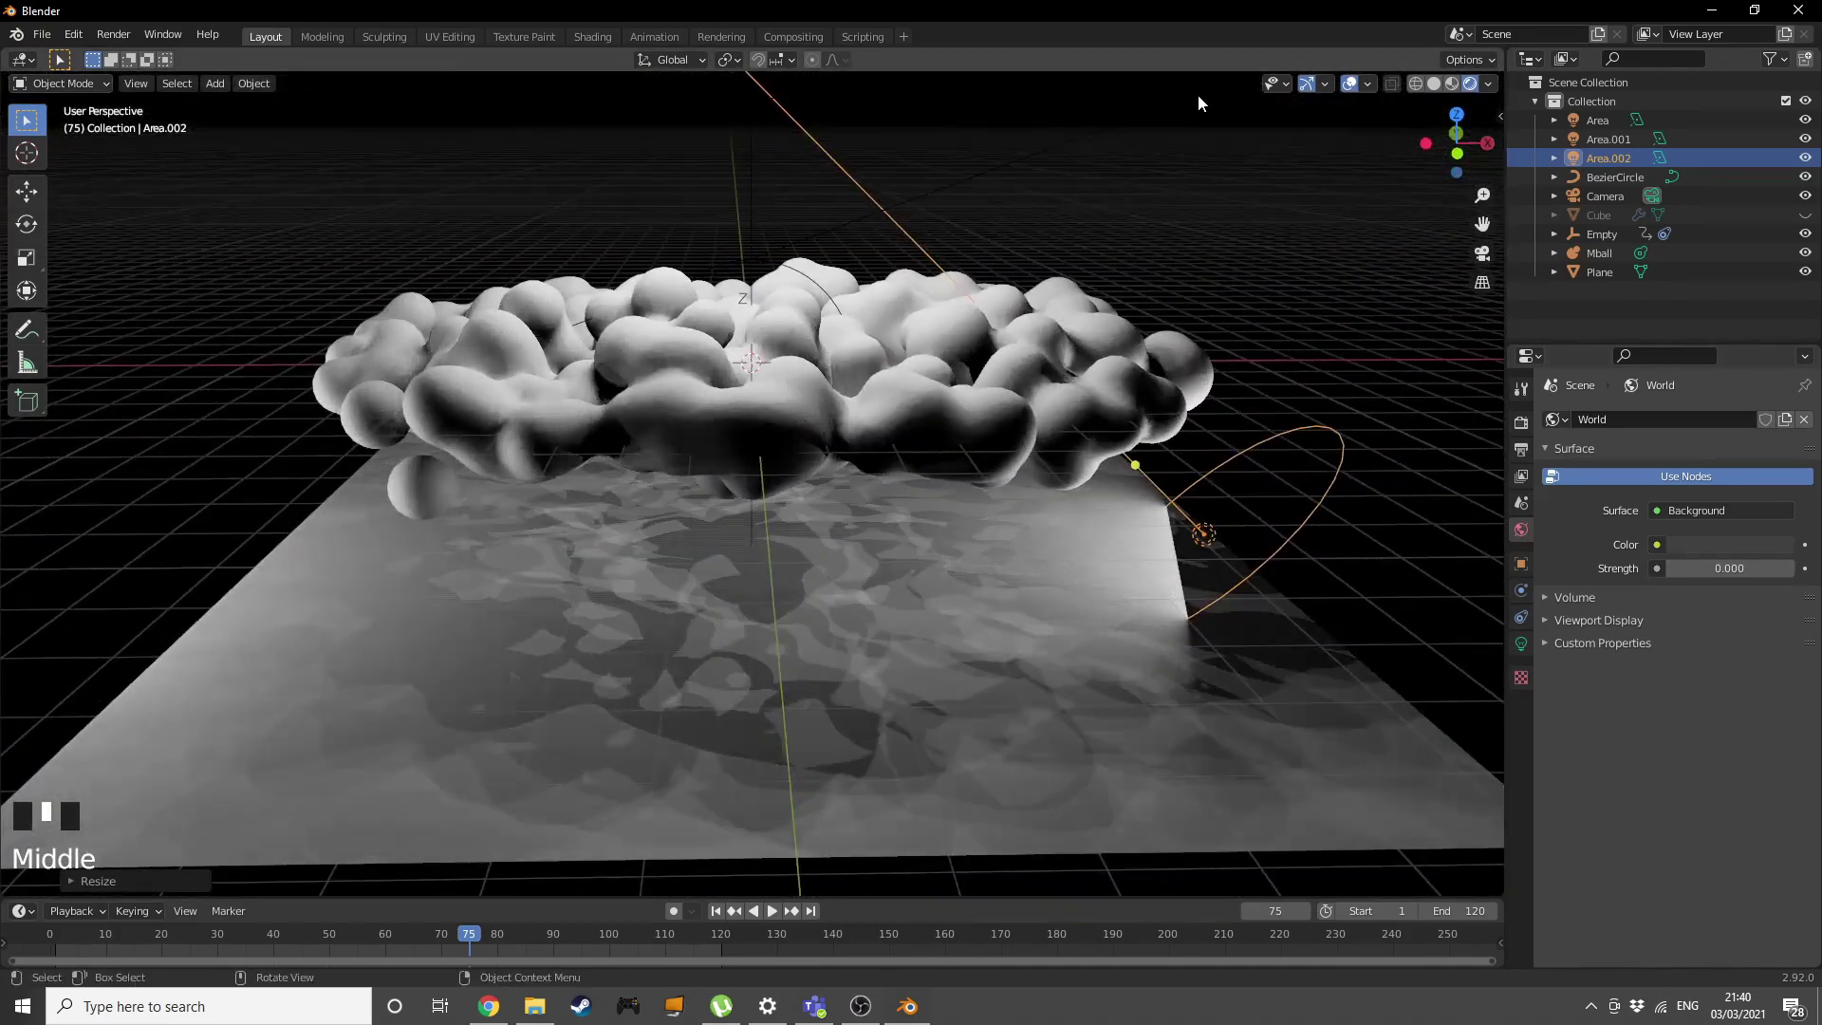
In the Shading workspace, give the floor plane a new material with roughness 0 and specular 1.
click(593, 36)
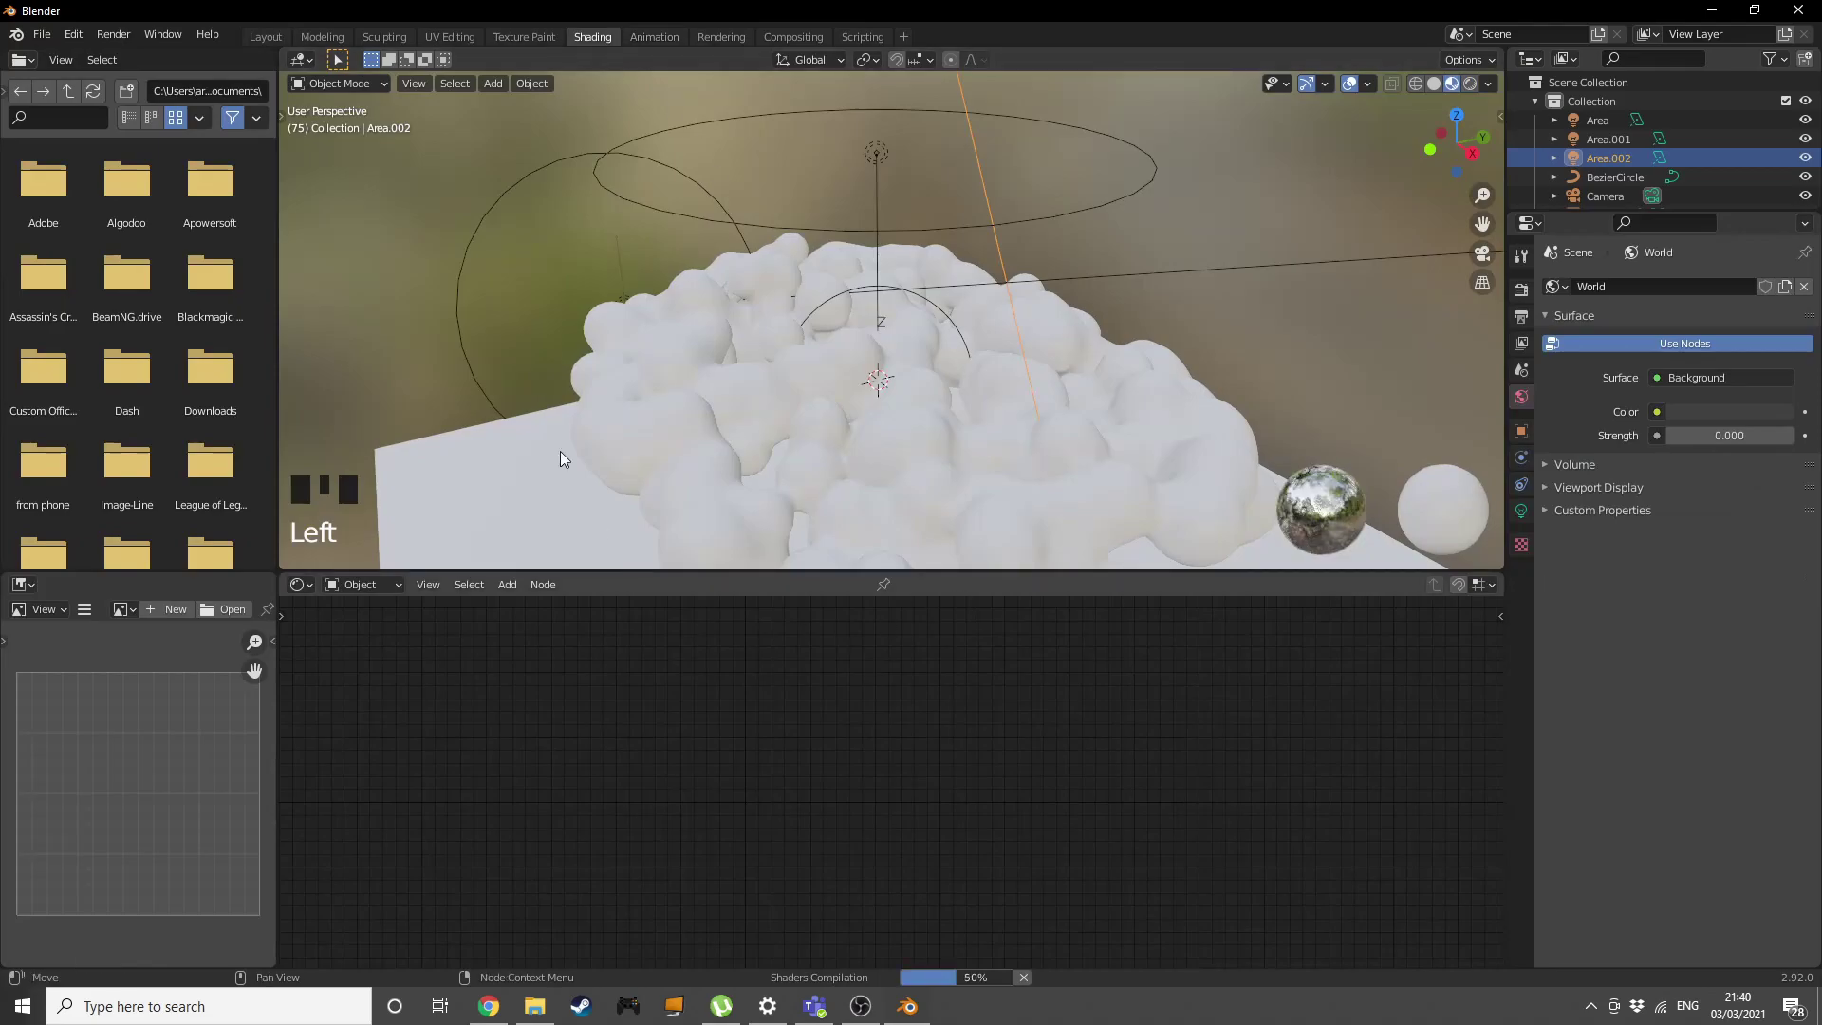
scroll(560, 452, down, 3)
middle_drag(638, 458, 681, 518)
scroll(784, 448, down, 4)
click(896, 495)
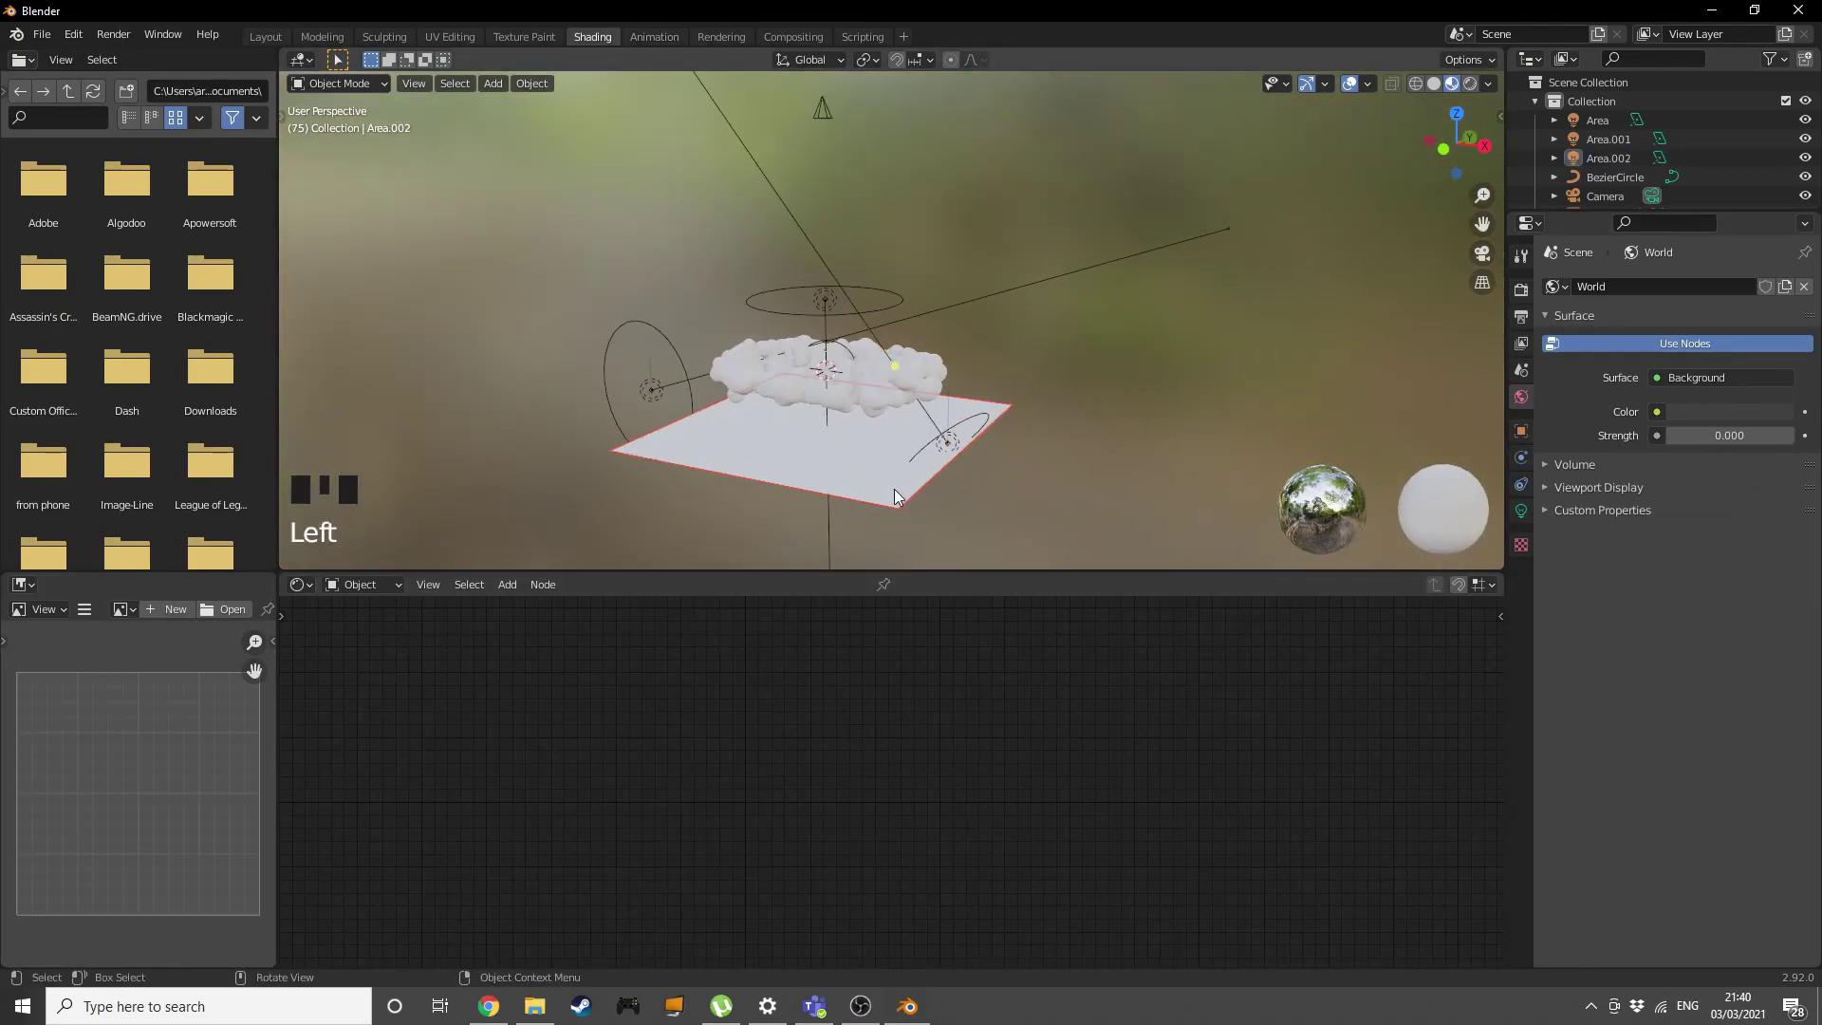
click(824, 478)
click(900, 583)
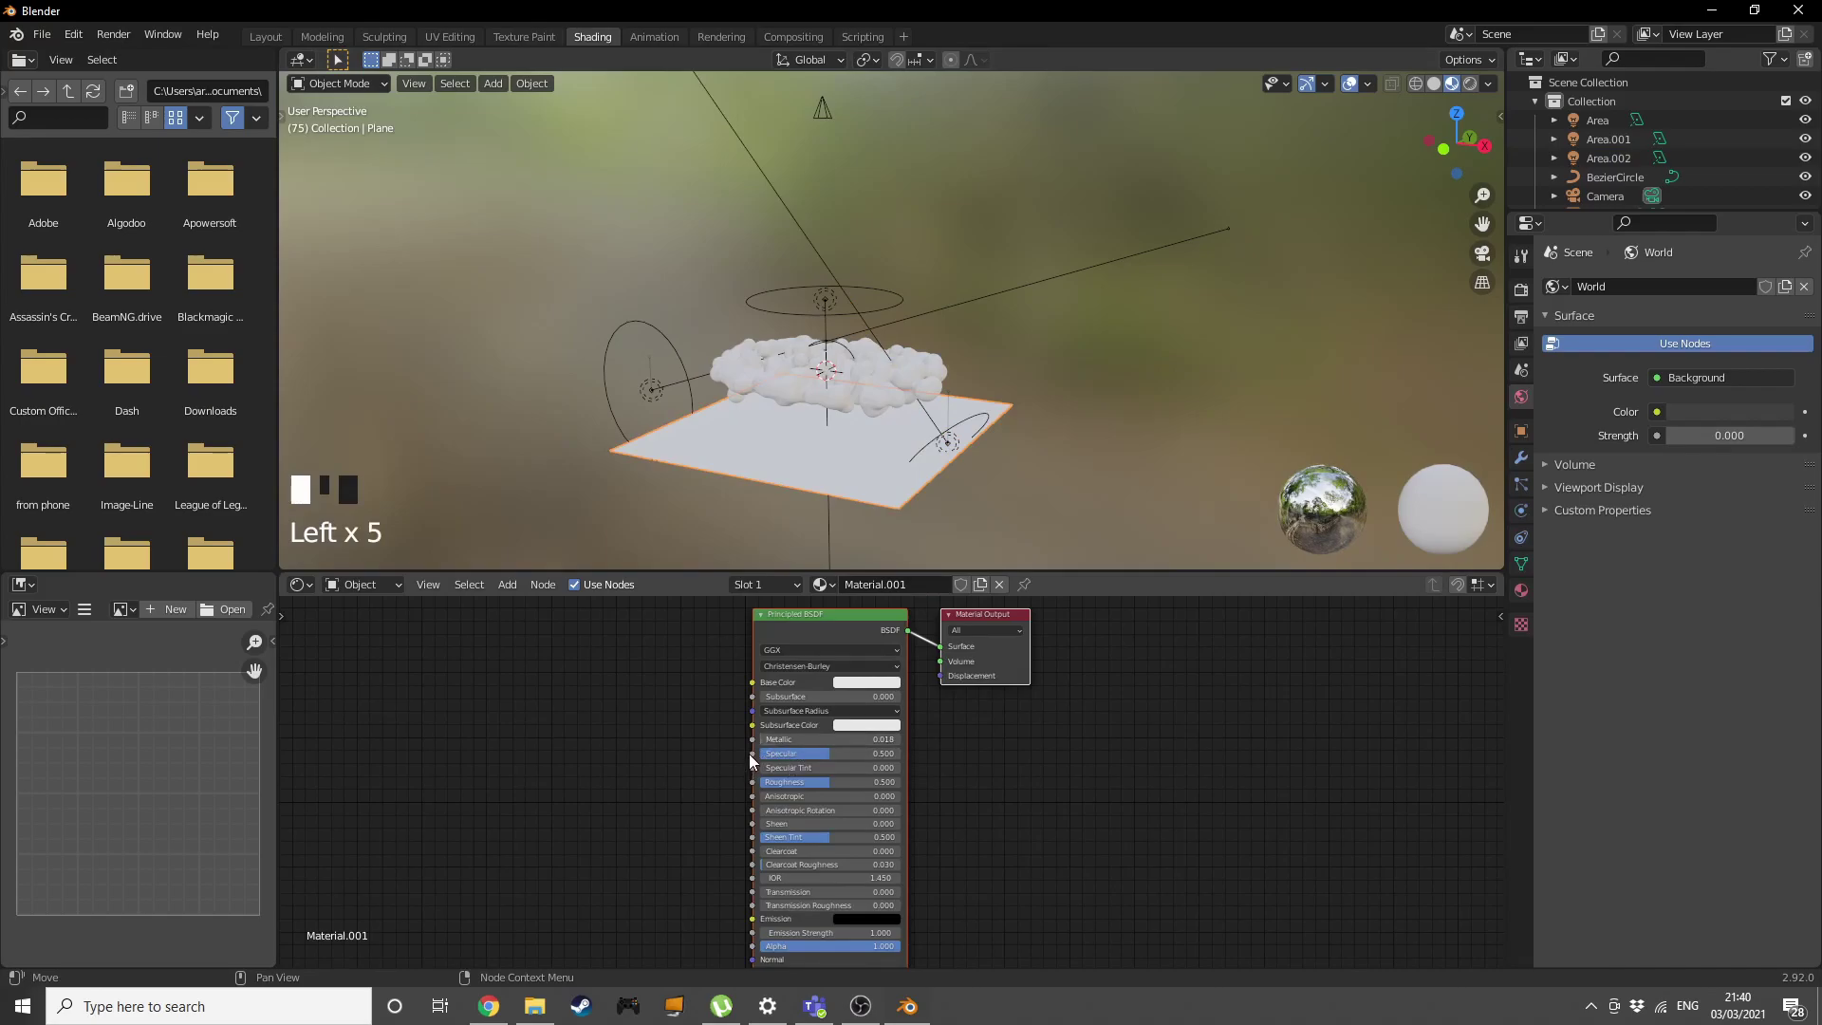
drag(814, 784, 760, 784)
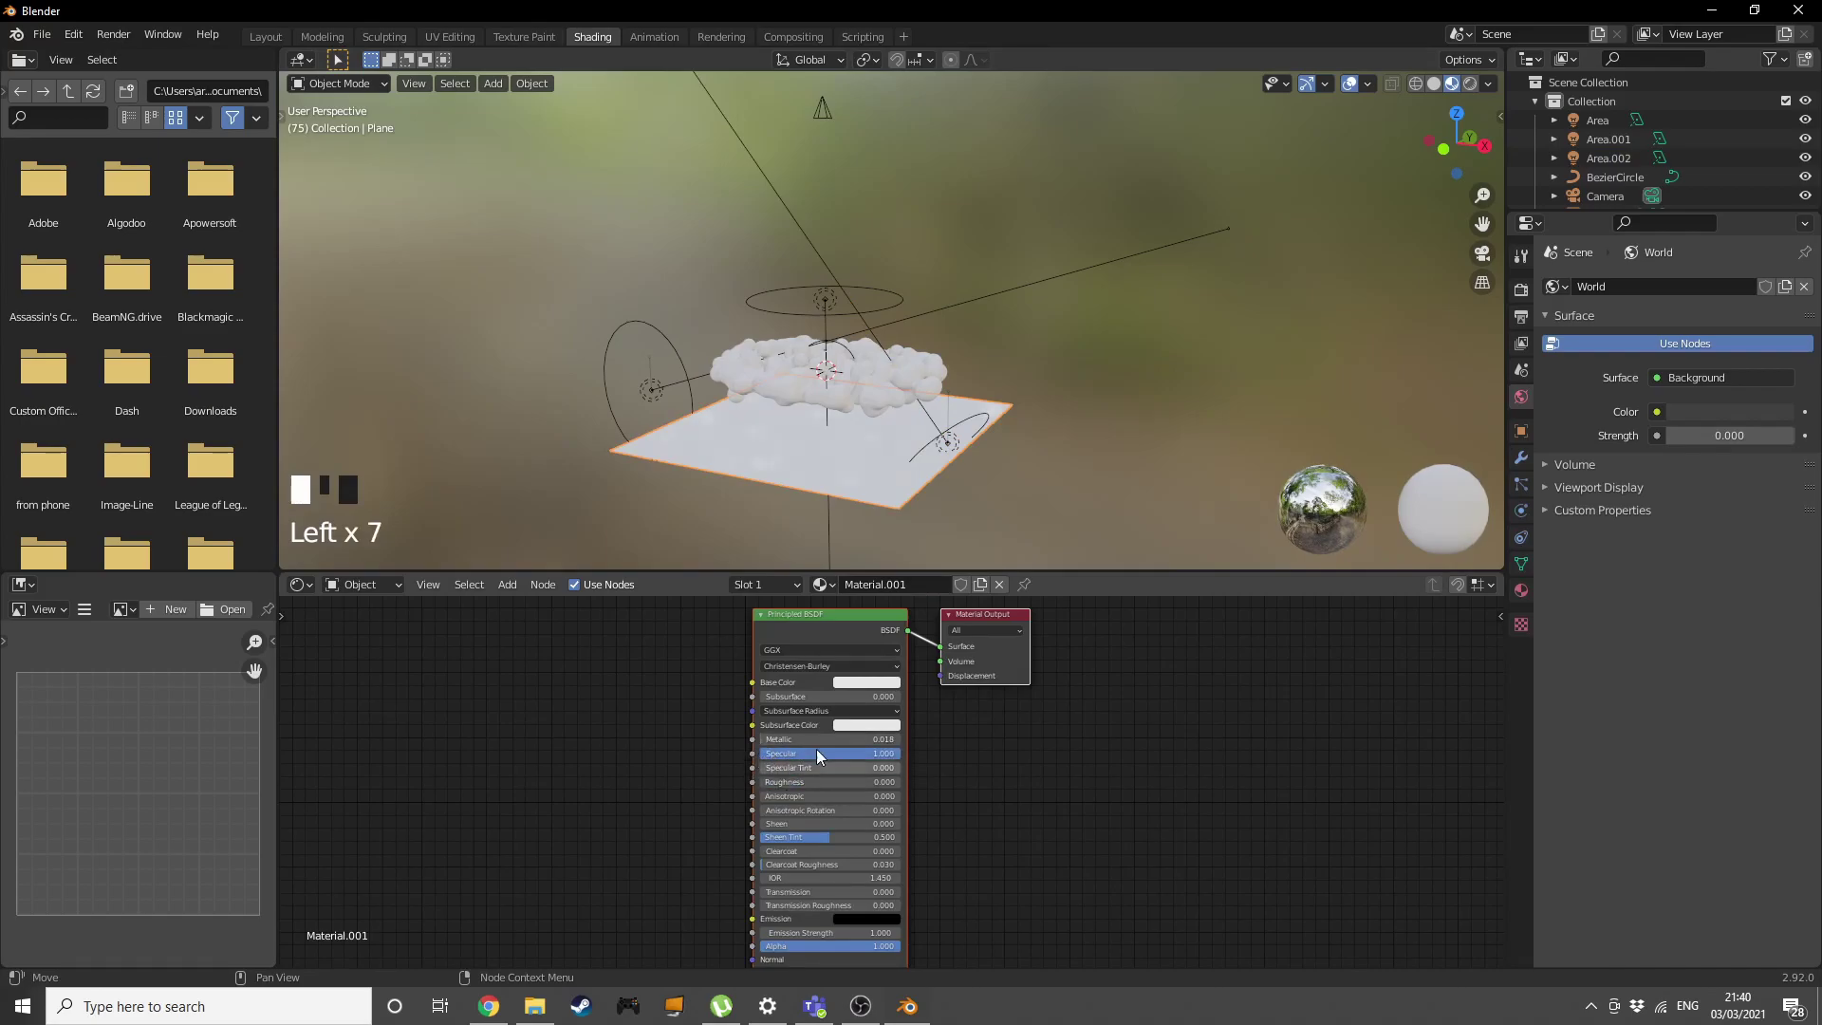
Set the floor material's base colour to near-black.
click(875, 679)
scroll(892, 513, down, 12)
scroll(932, 363, down, 19)
scroll(876, 385, up, 19)
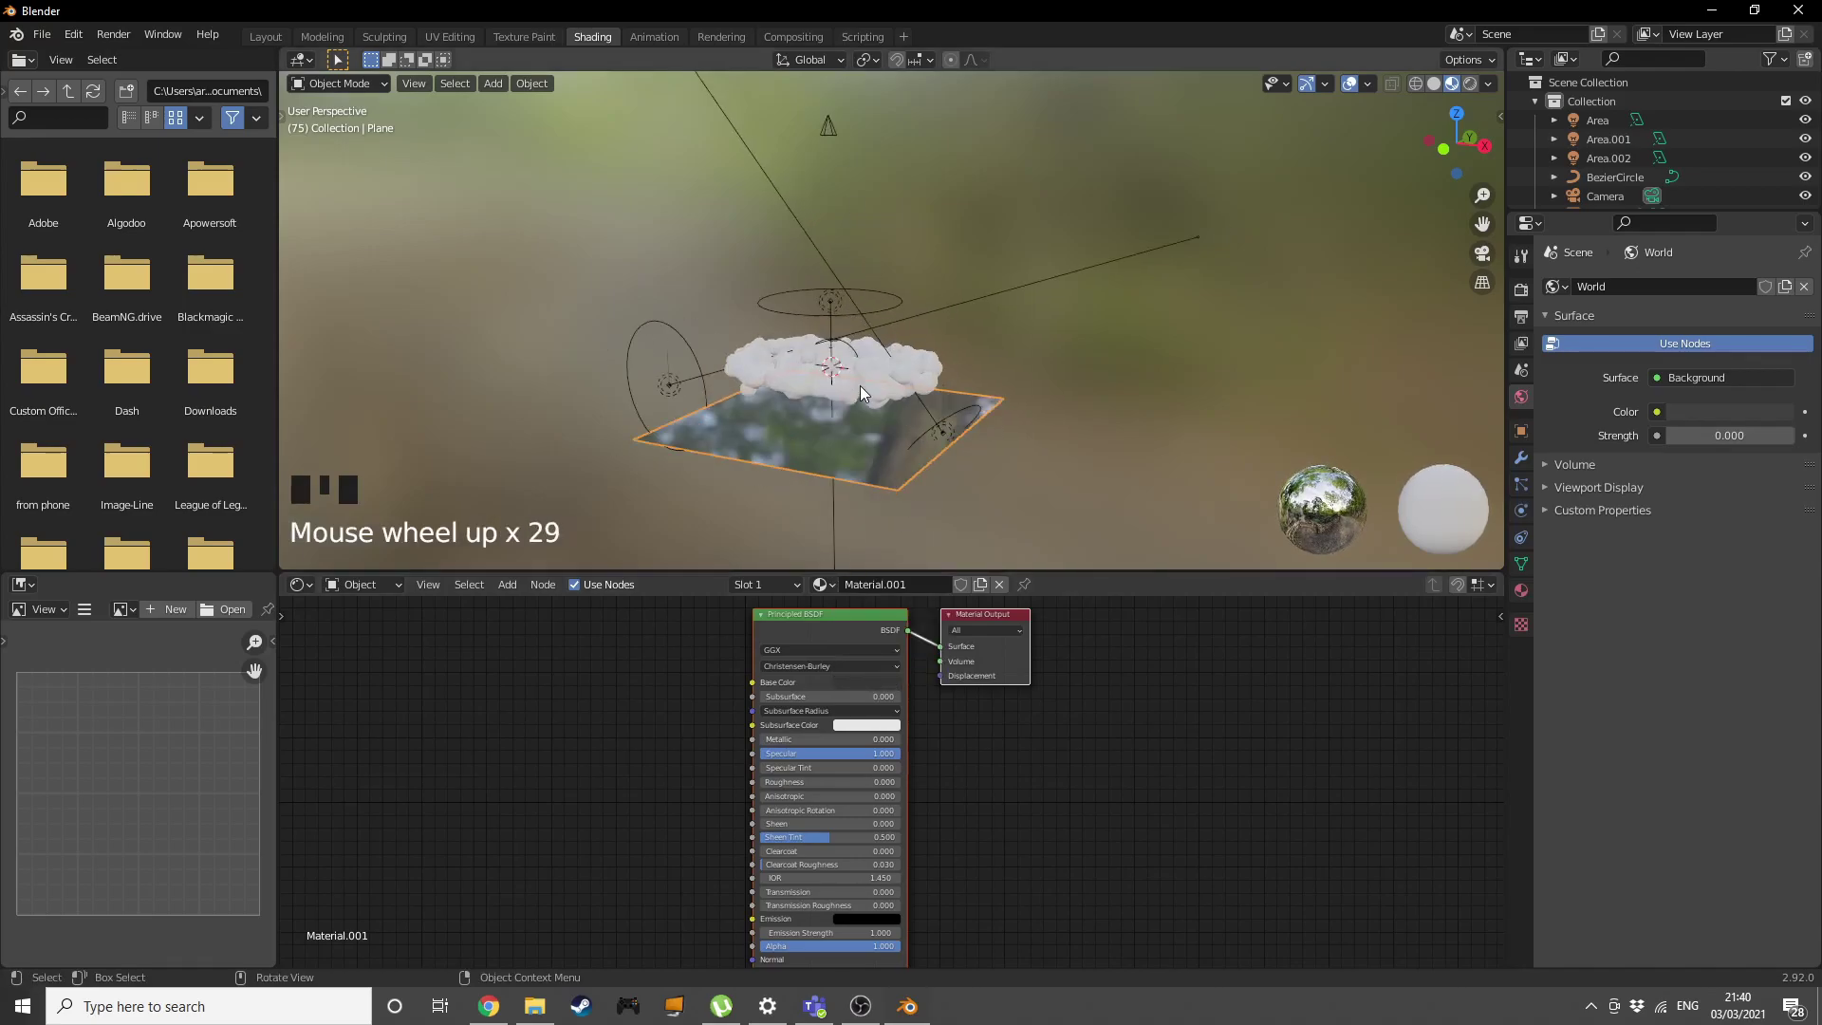
click(852, 681)
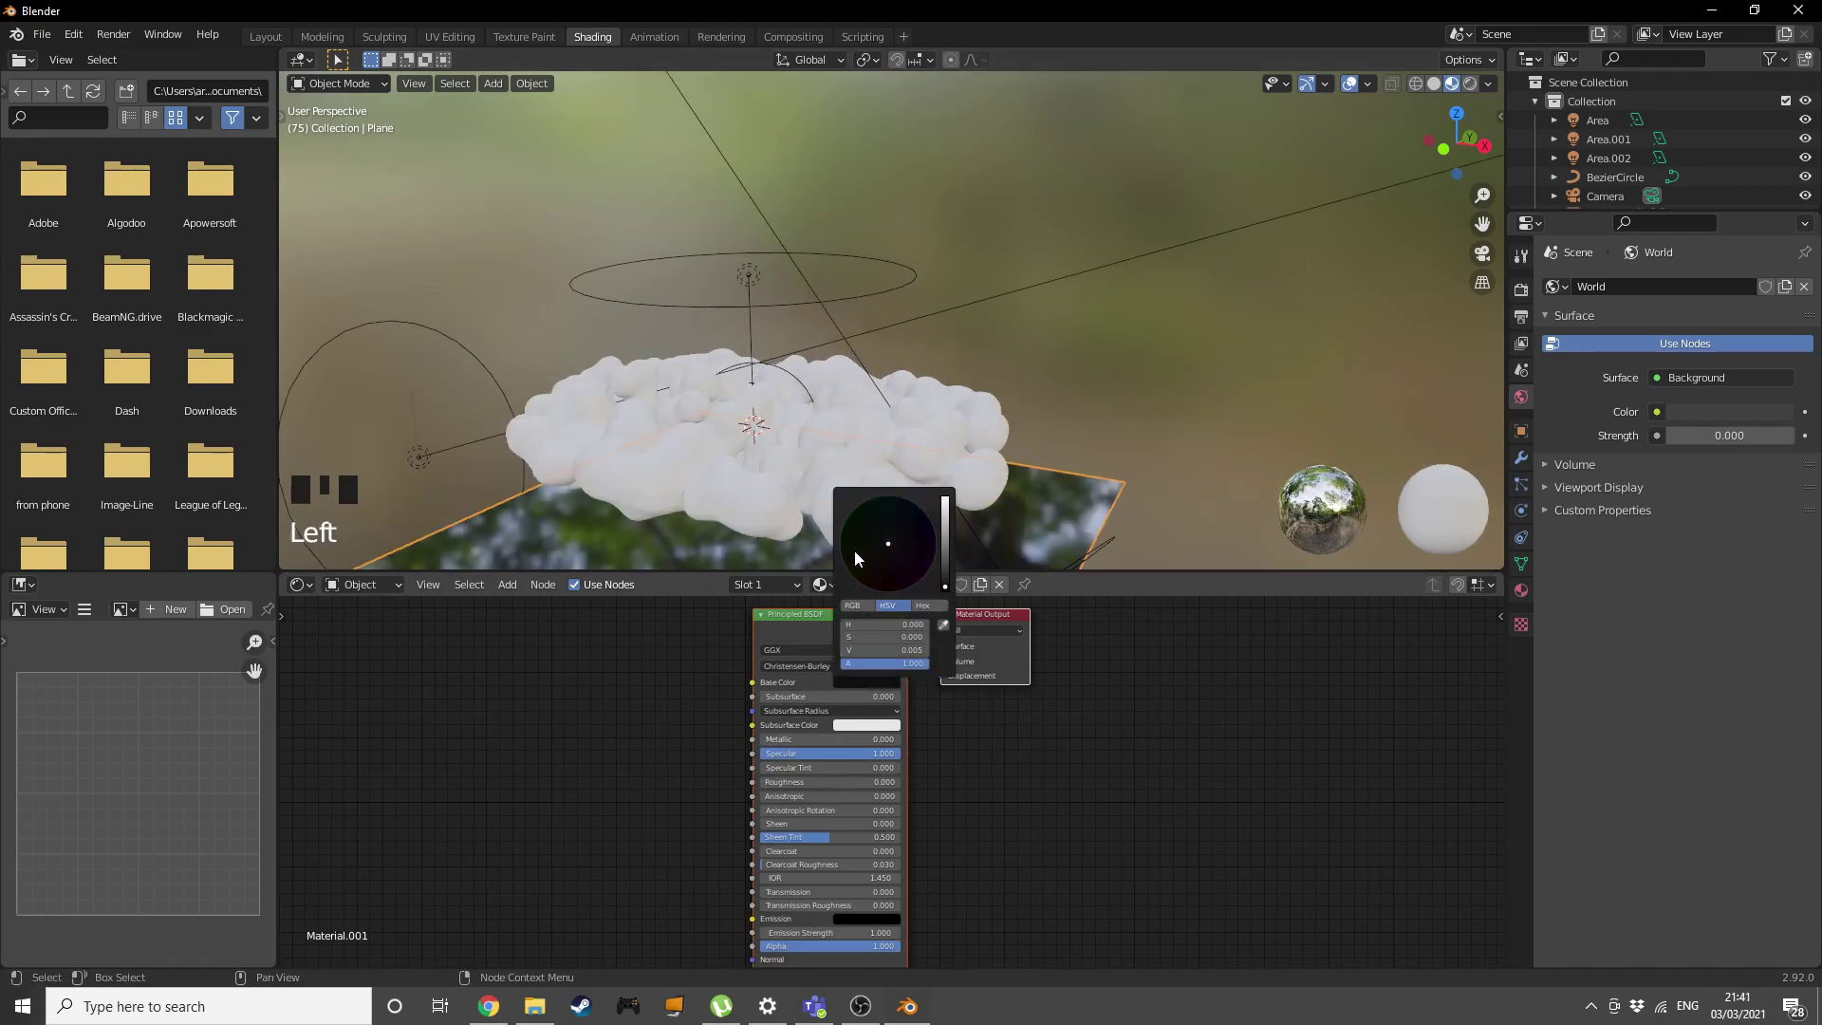
scroll(383, 376, down, 1)
scroll(708, 404, up, 2)
Select the Mball cloud and give it a new Material.002 with roughness 0.
click(743, 415)
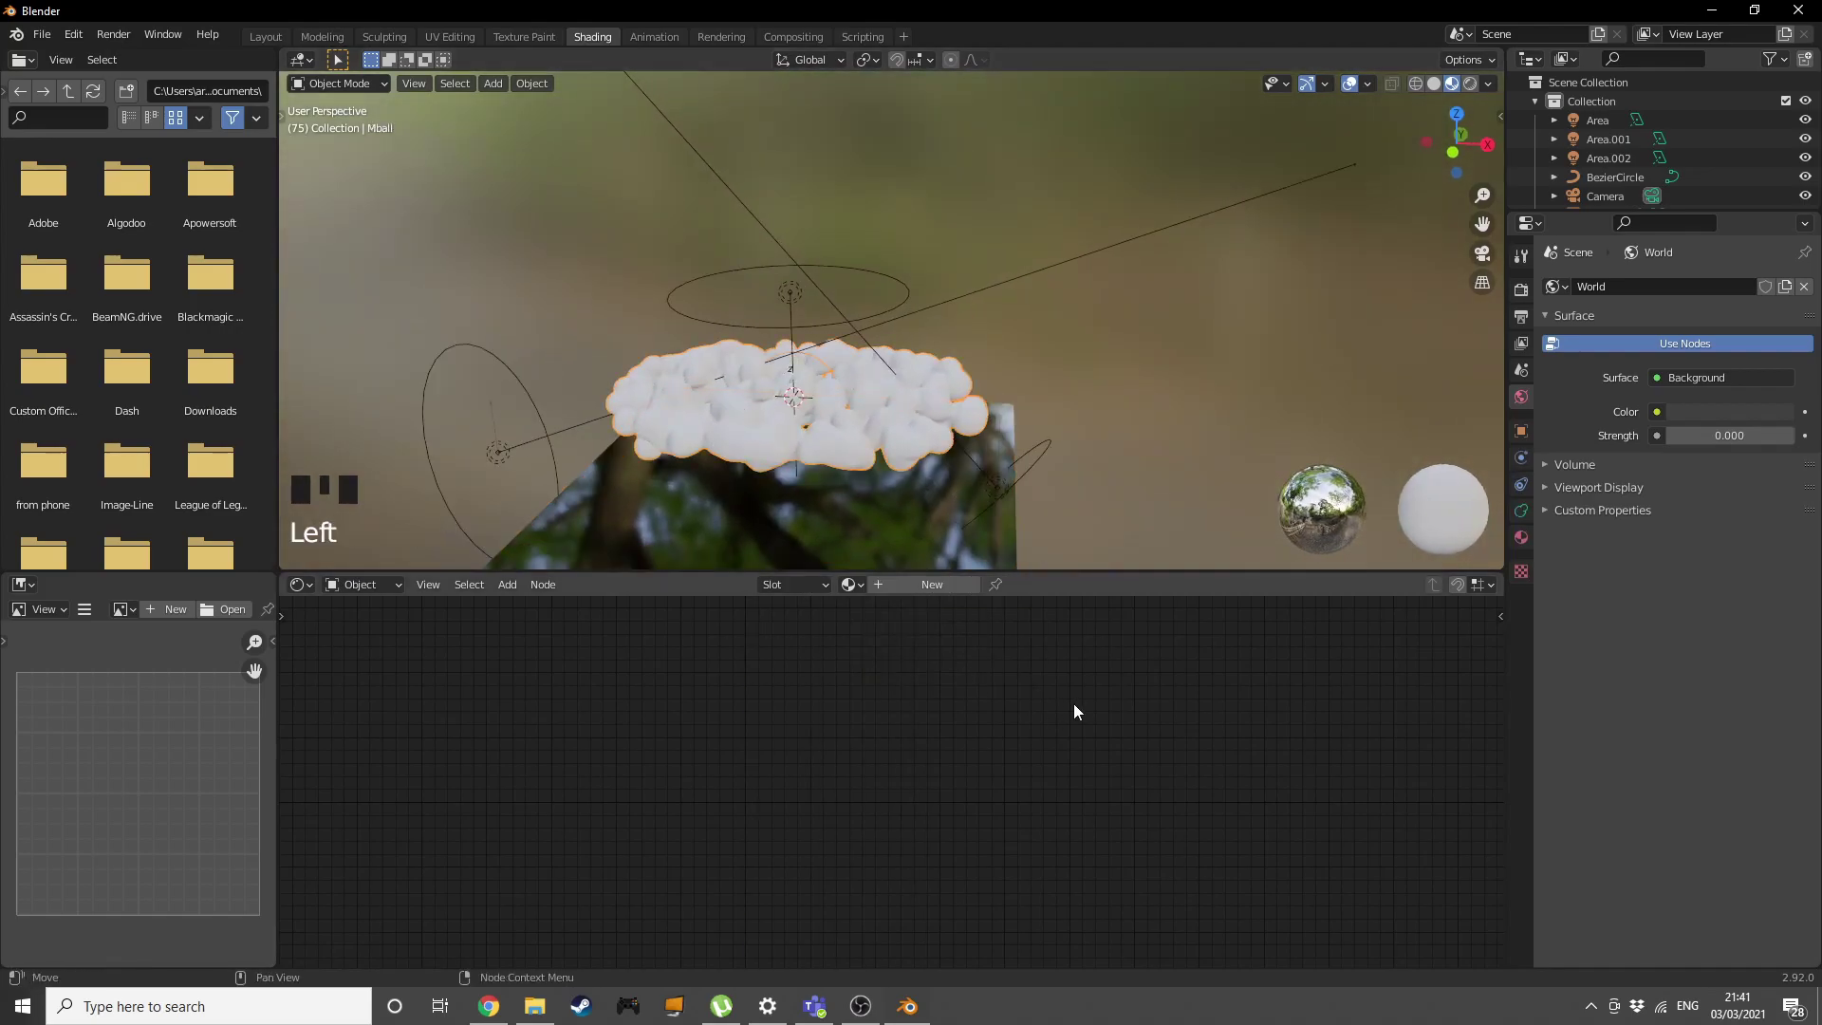
click(903, 584)
scroll(936, 387, down, 2)
scroll(1593, 150, down, 5)
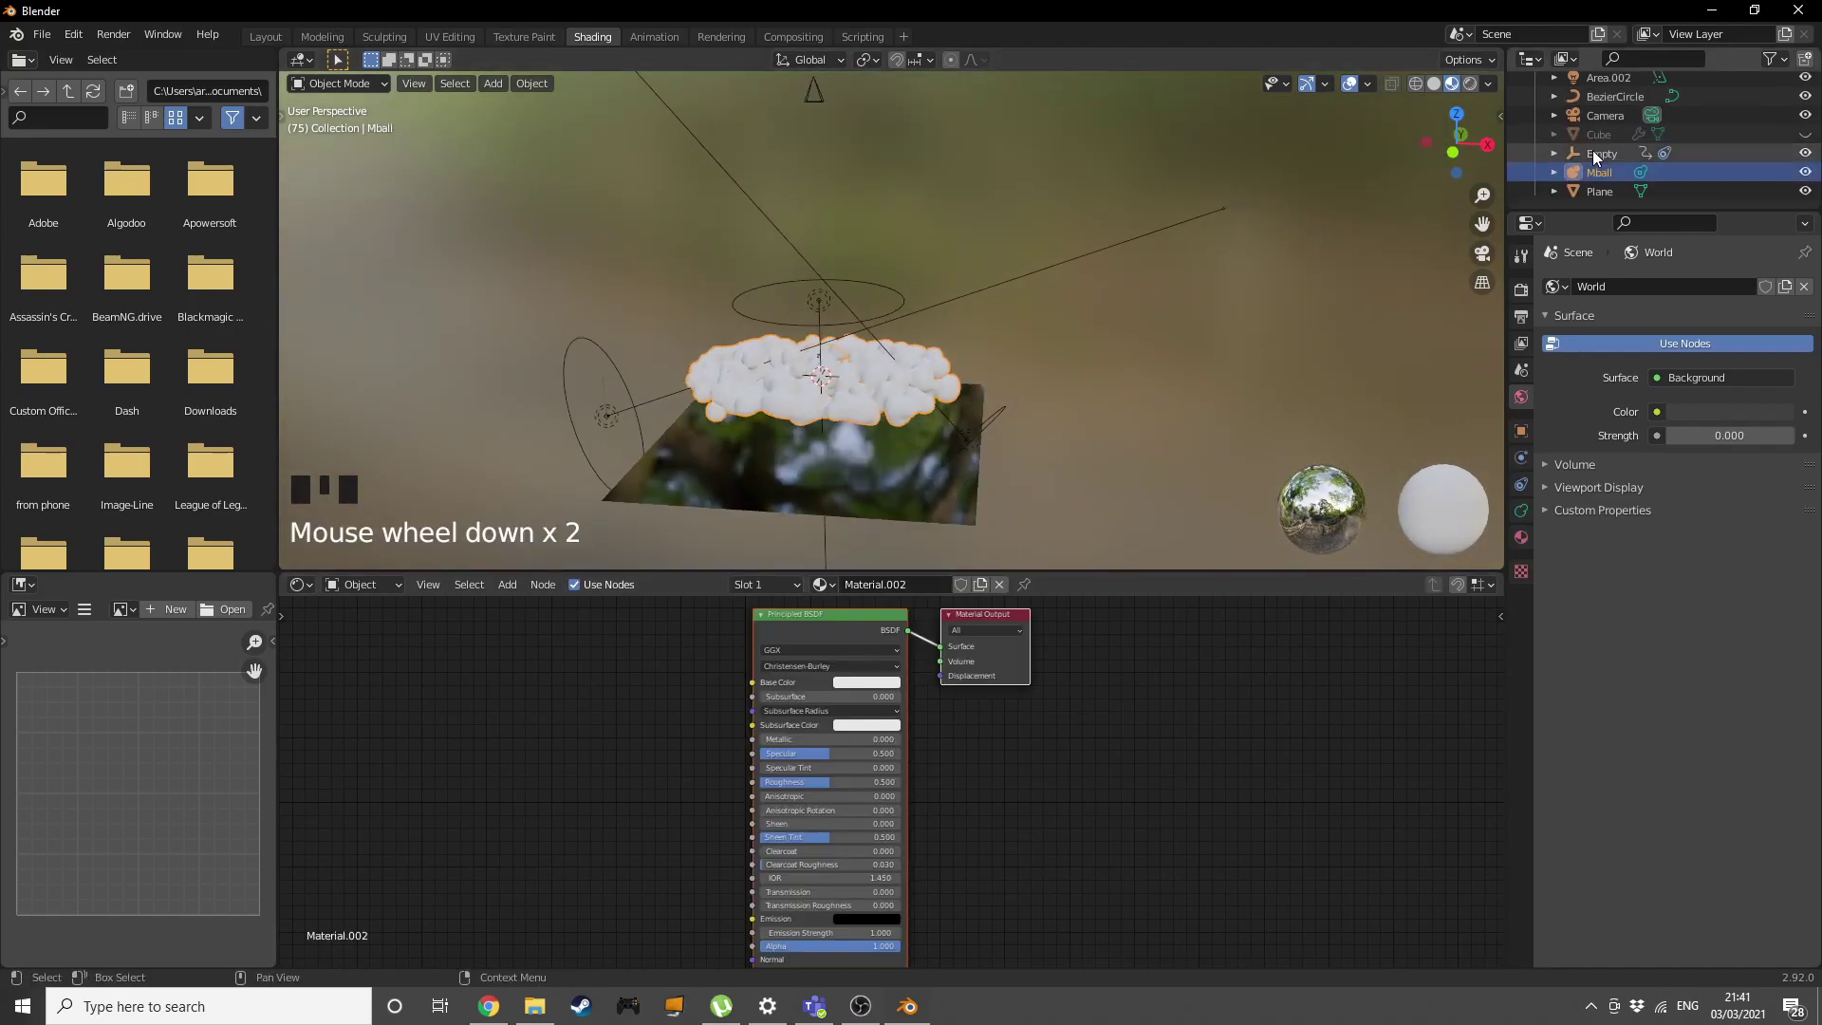
ctrl+middle_drag(658, 670, 1015, 800)
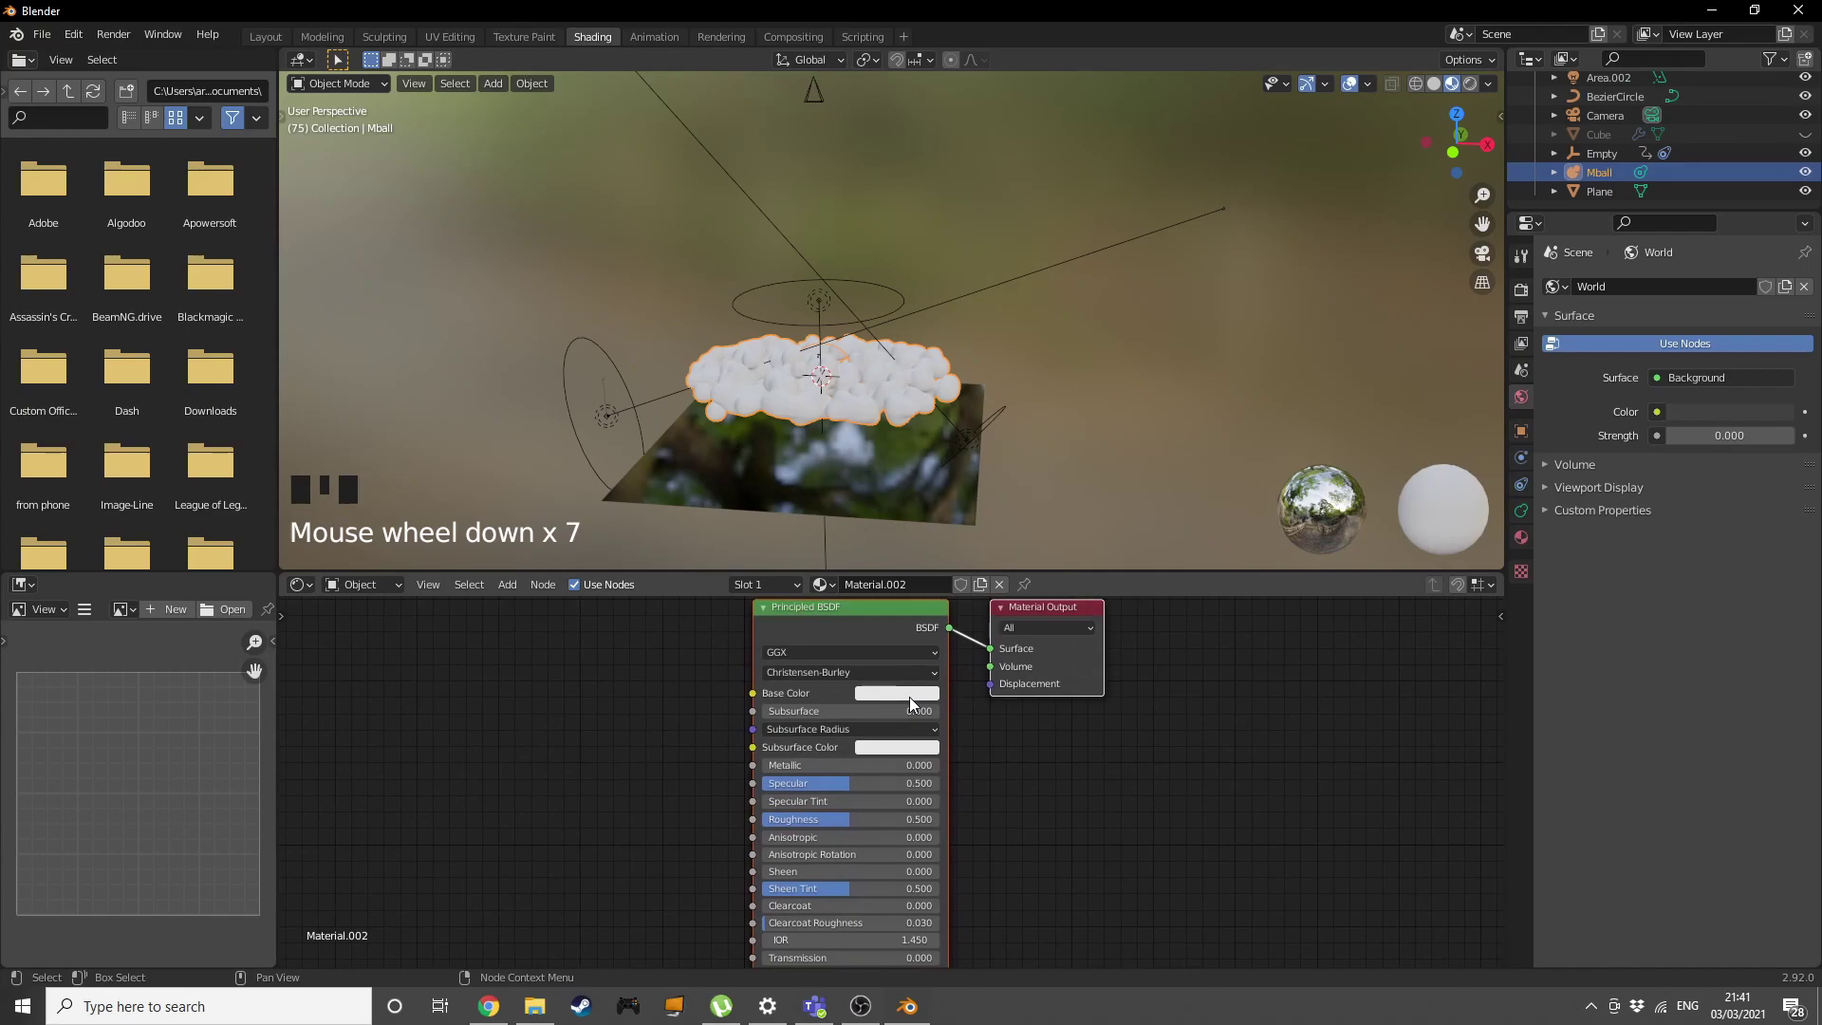
click(905, 691)
click(911, 537)
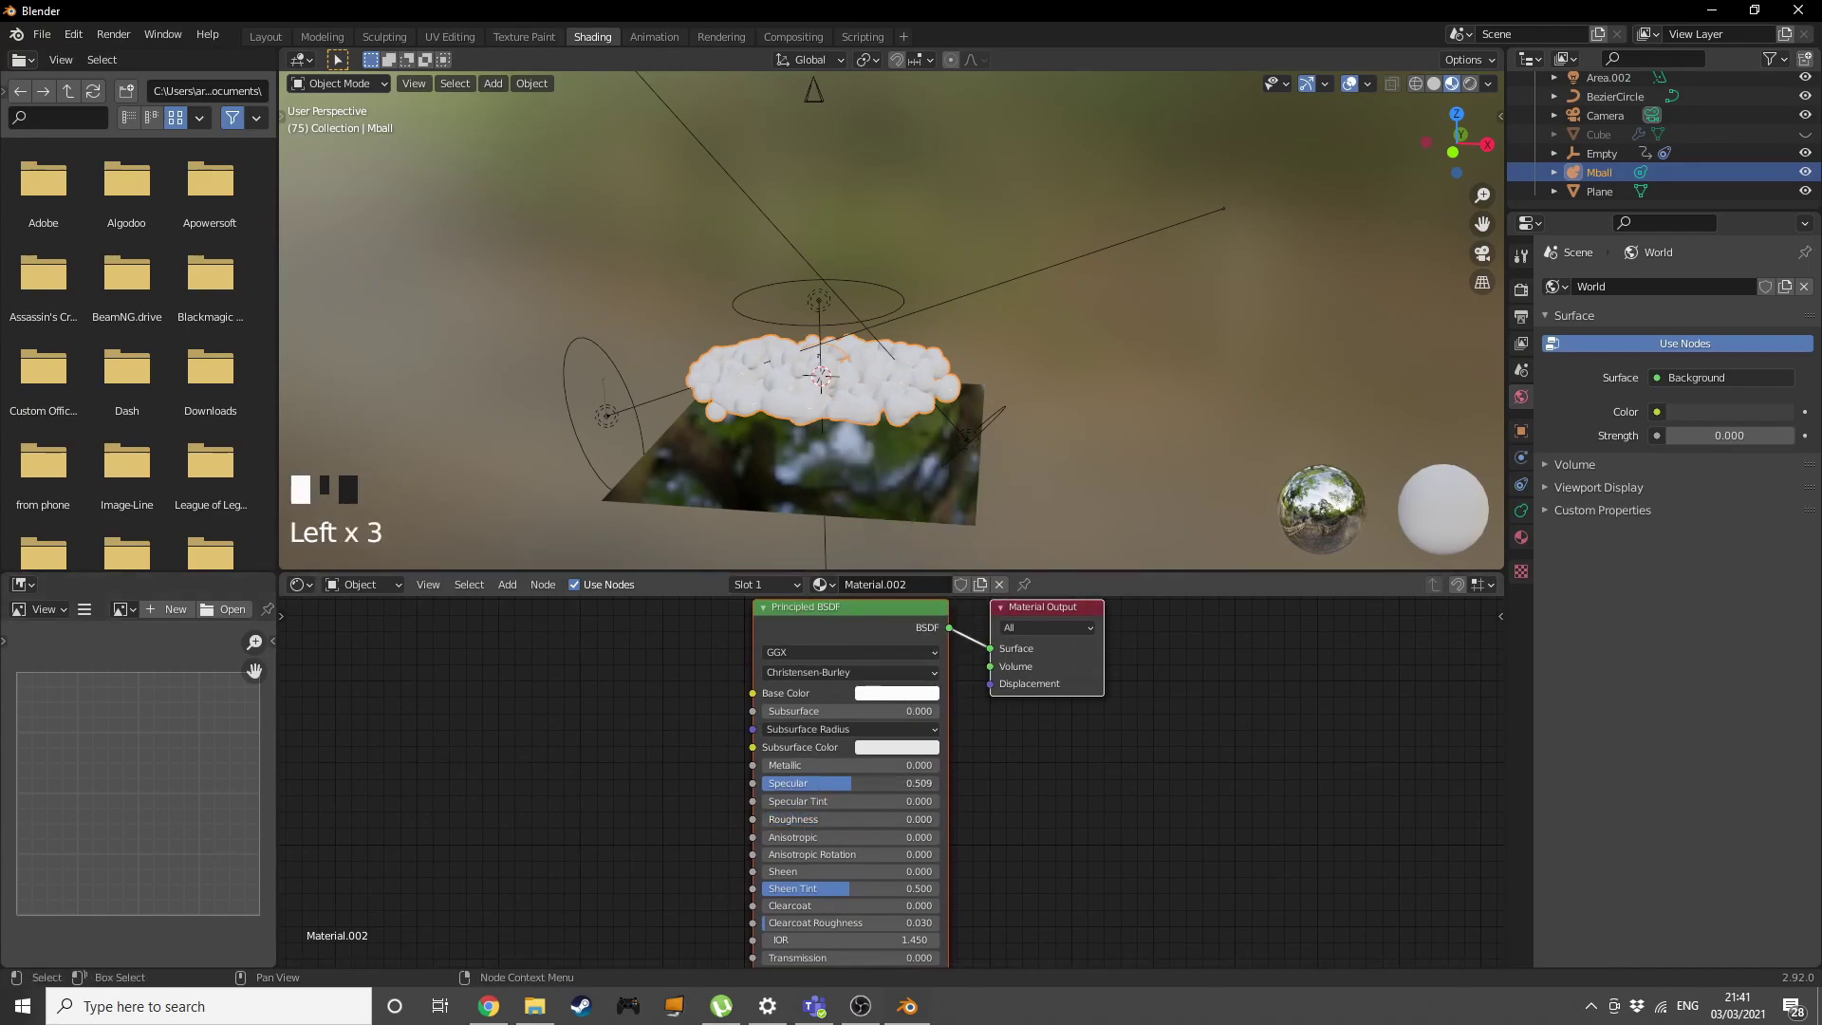
Add a ColorRamp node feeding Material.002's base colour.
key(shift+a)
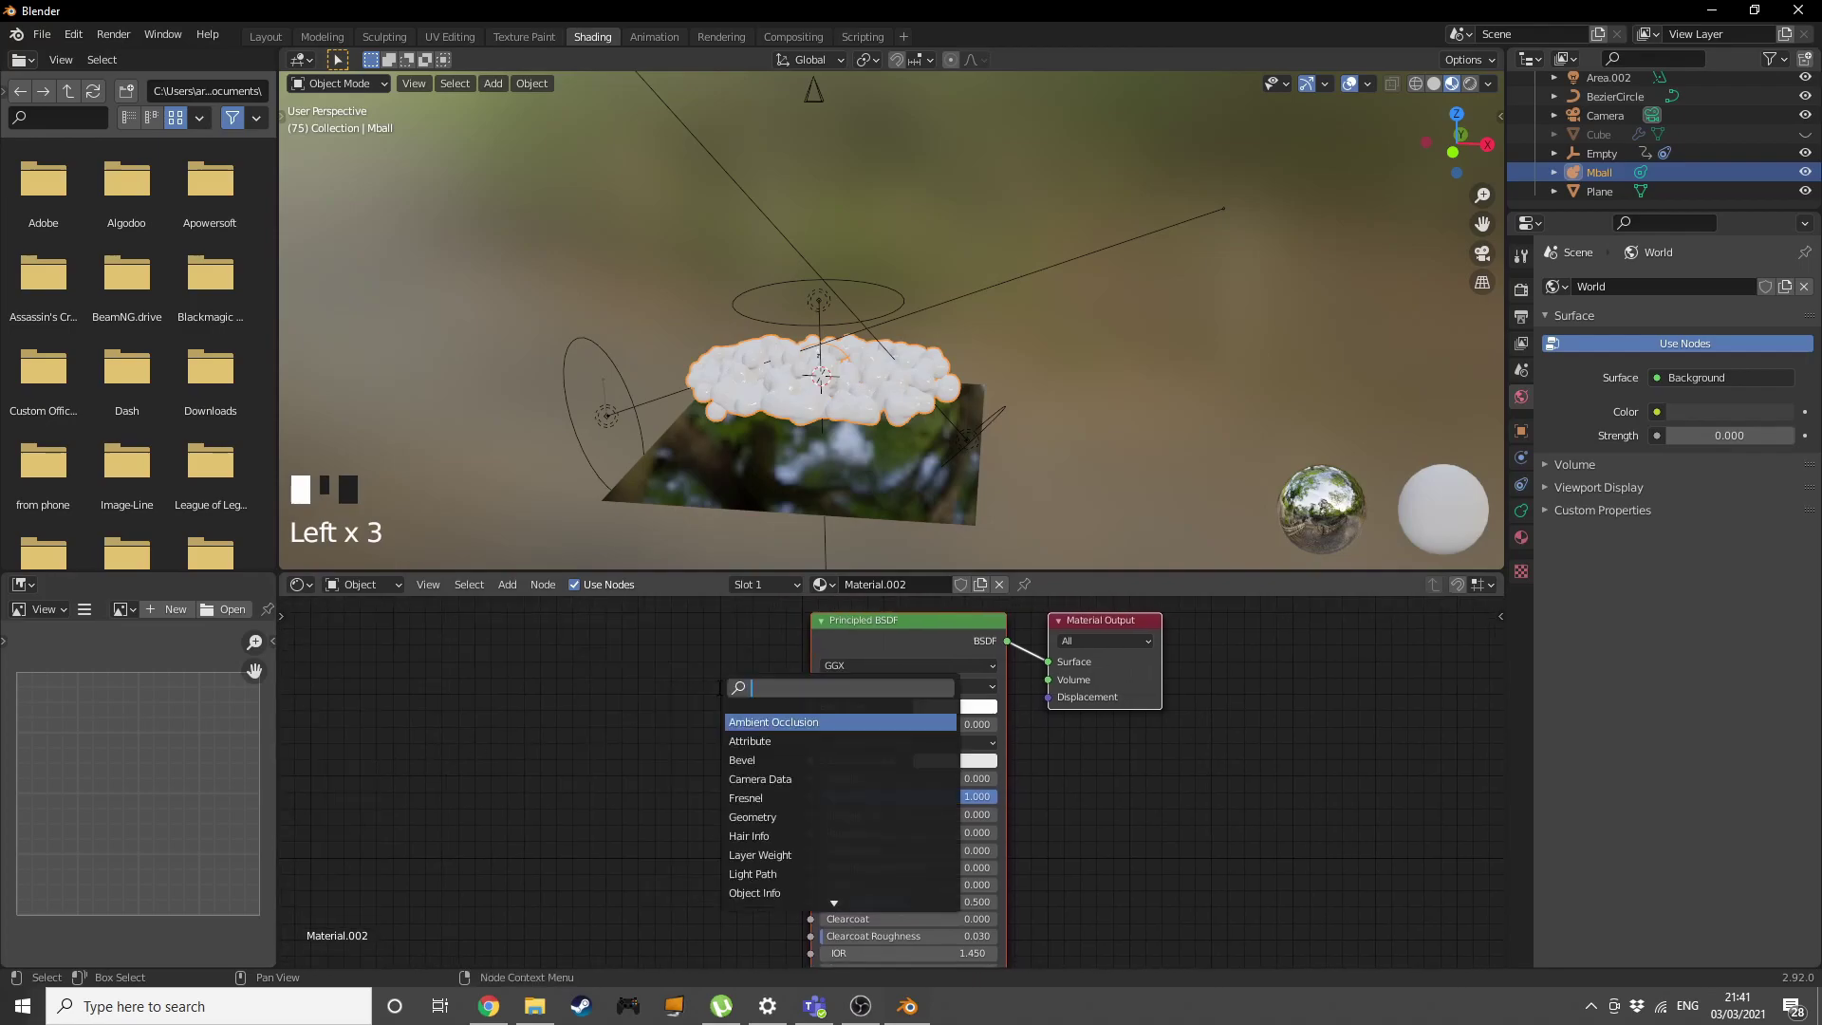
click(755, 741)
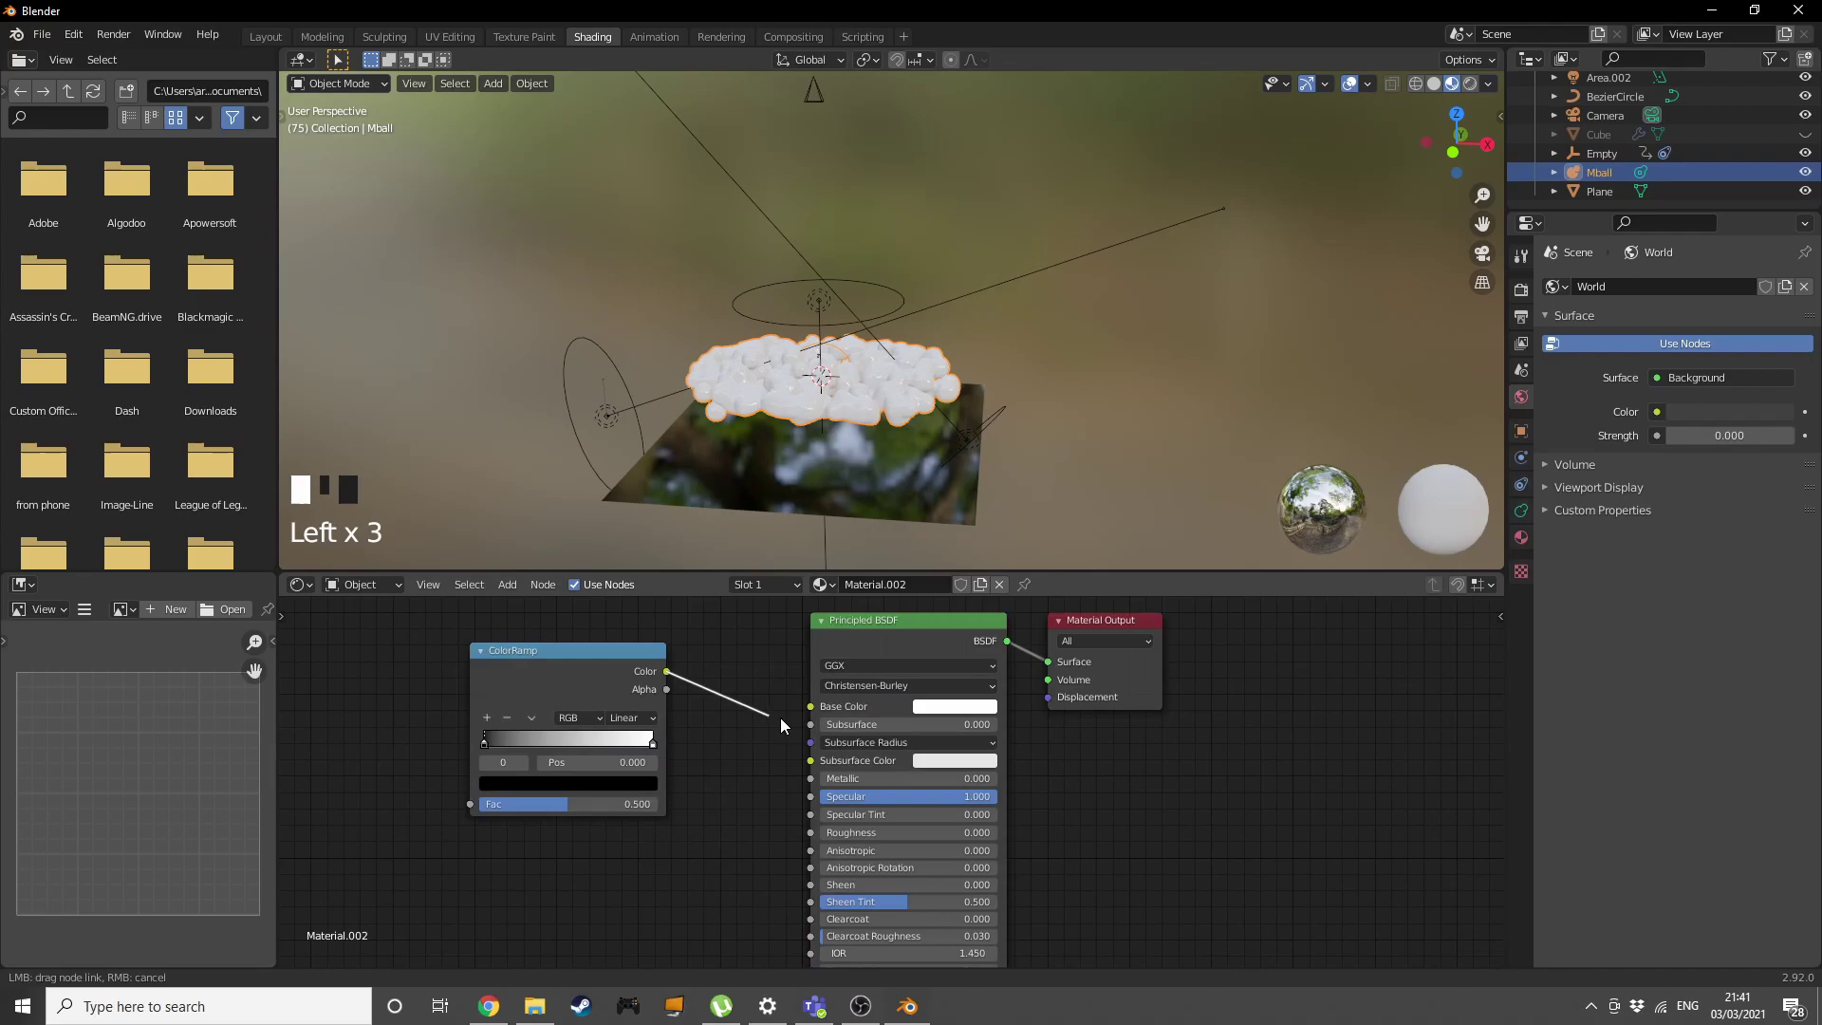
middle_drag(398, 700, 692, 683)
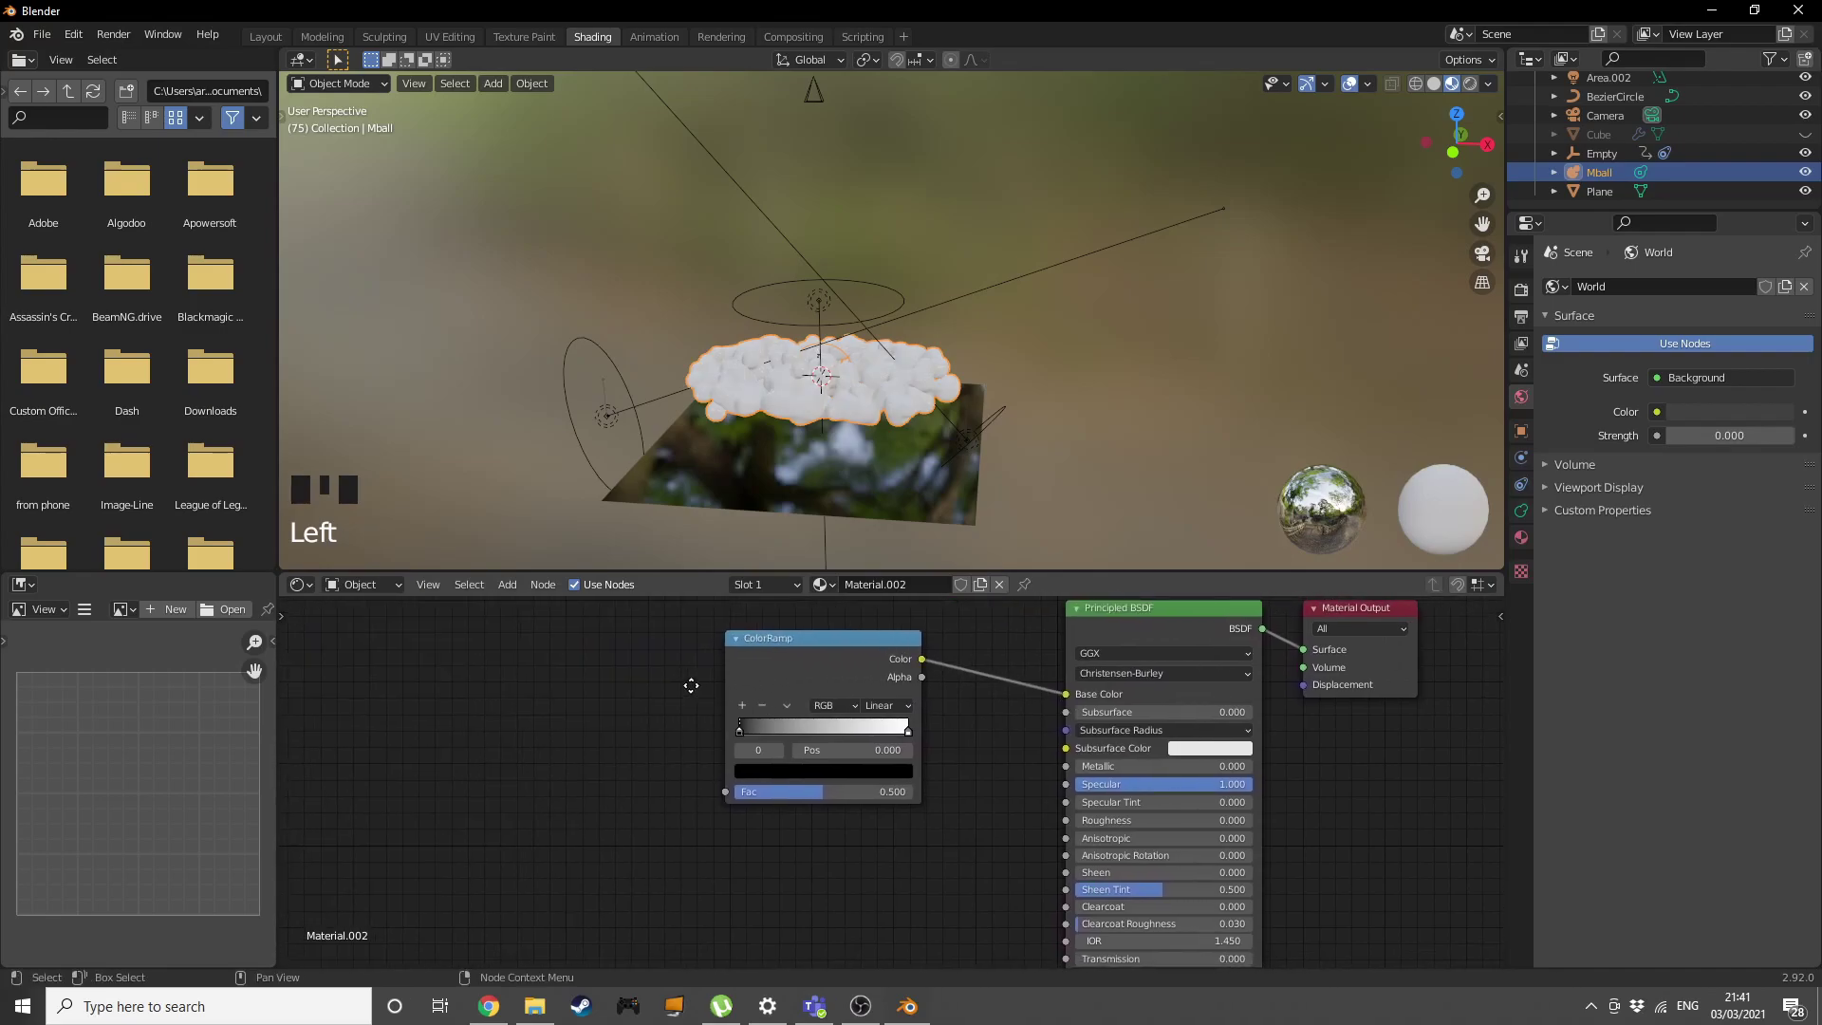
Connect a Wave Texture into the ColorRamp factor with bands running along Z.
click(555, 655)
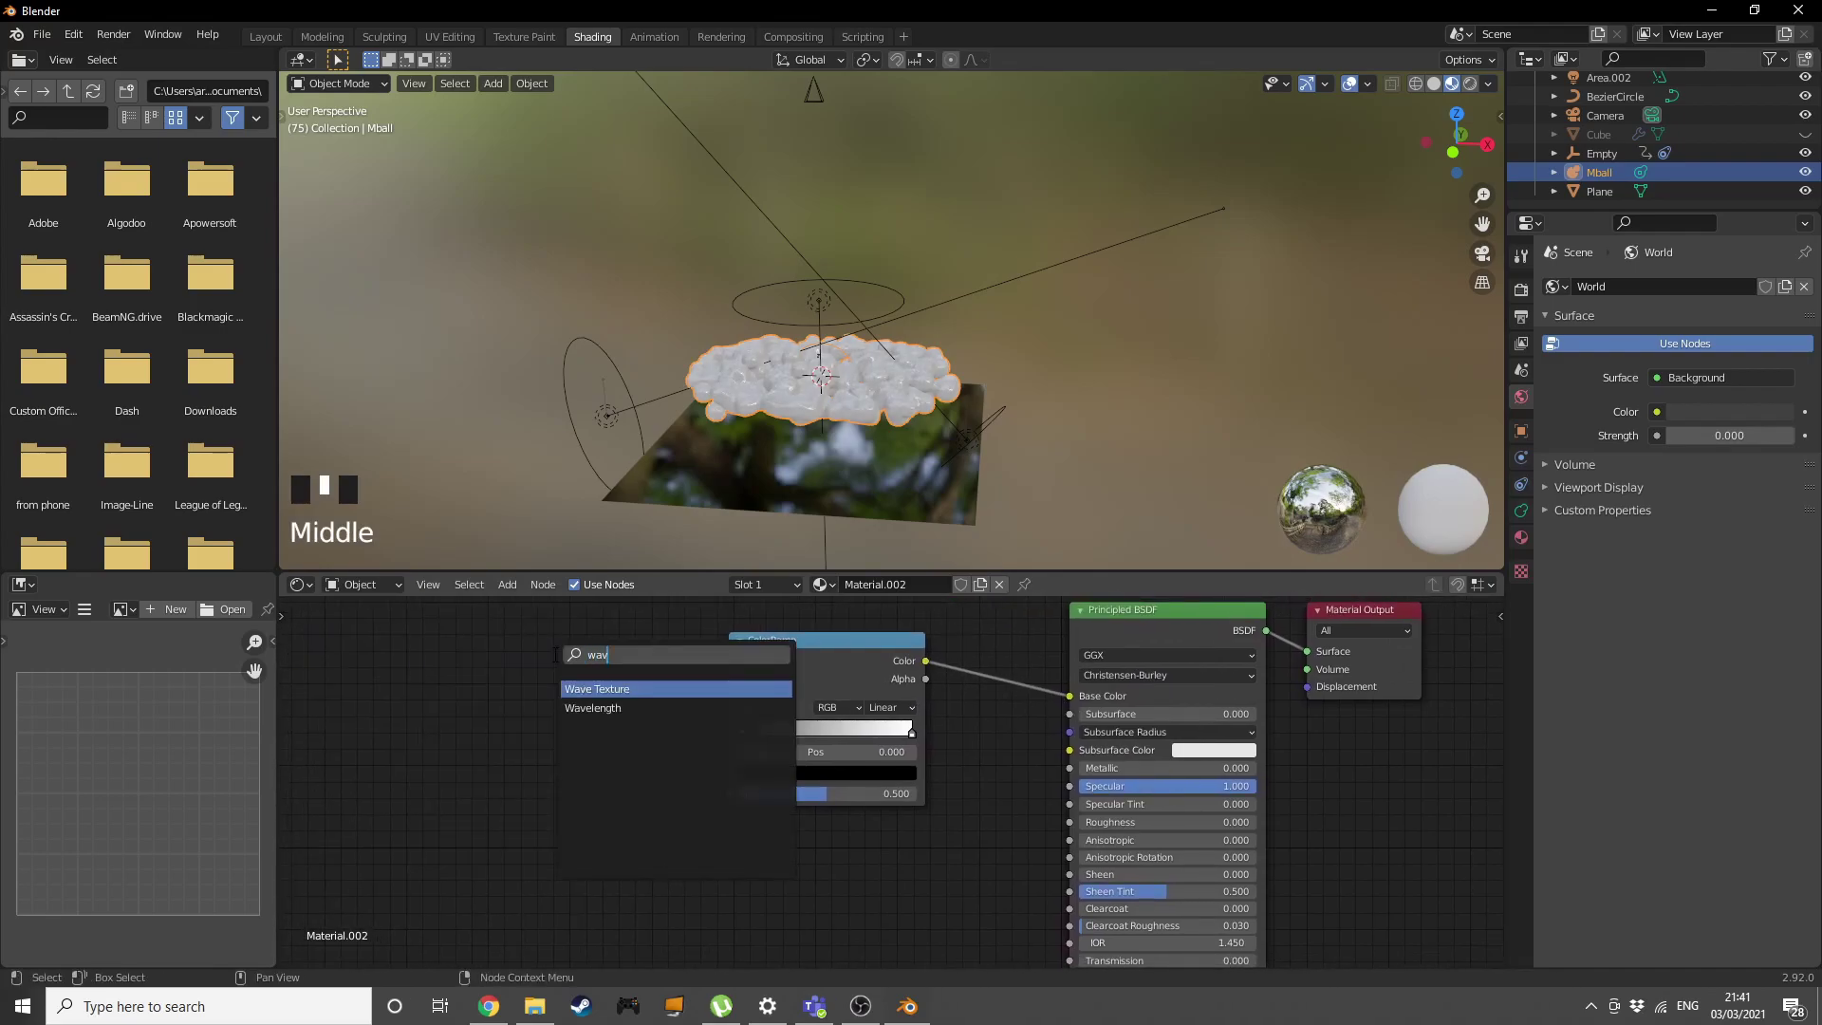
click(598, 688)
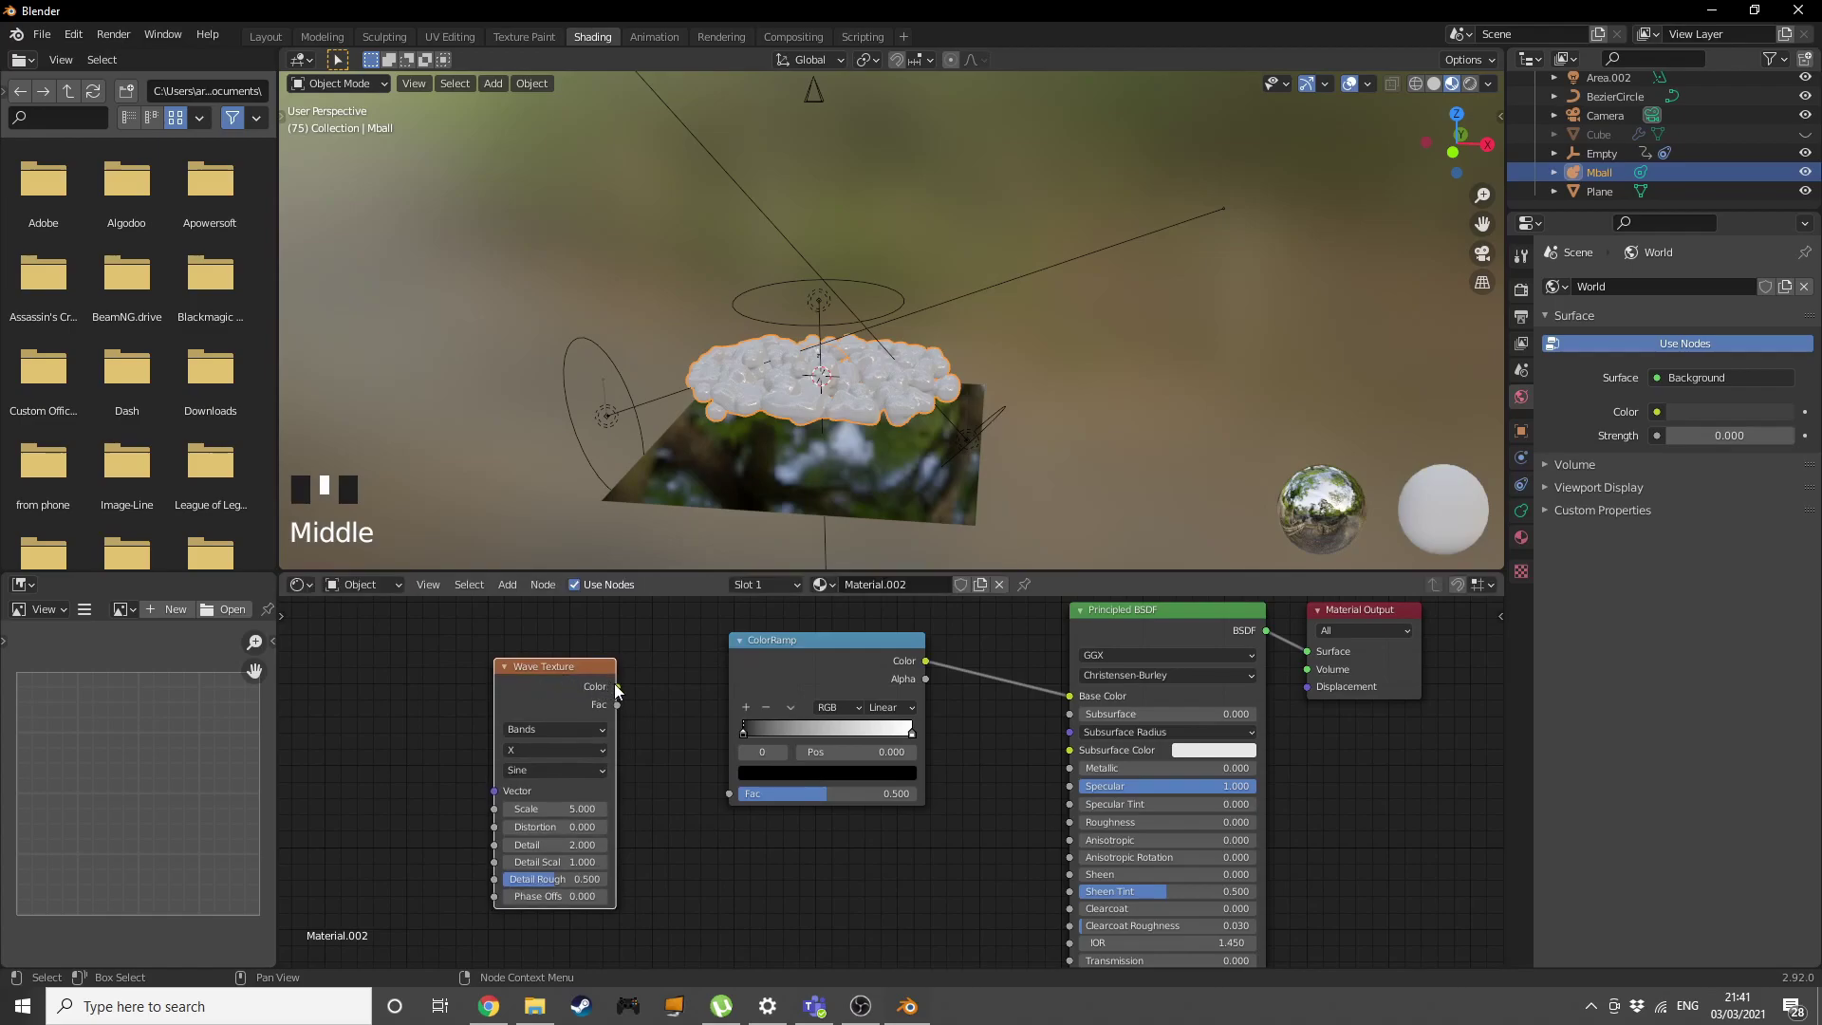
click(703, 786)
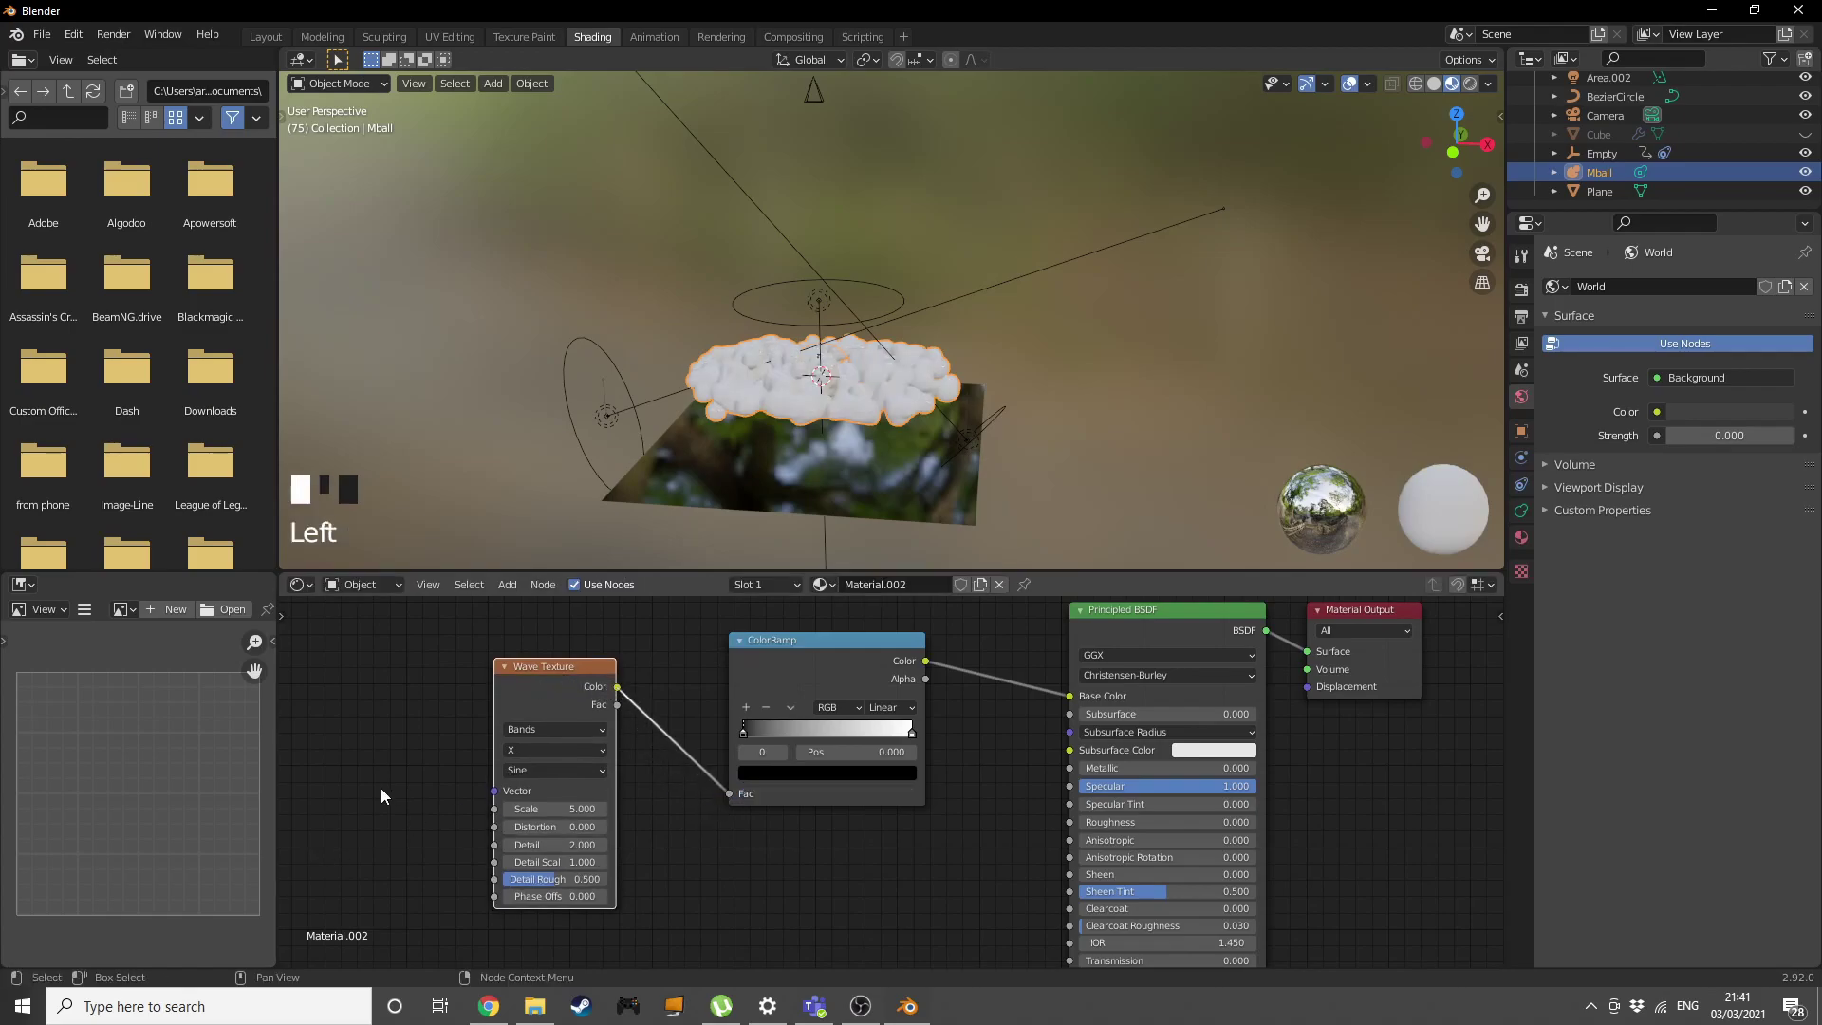
click(572, 750)
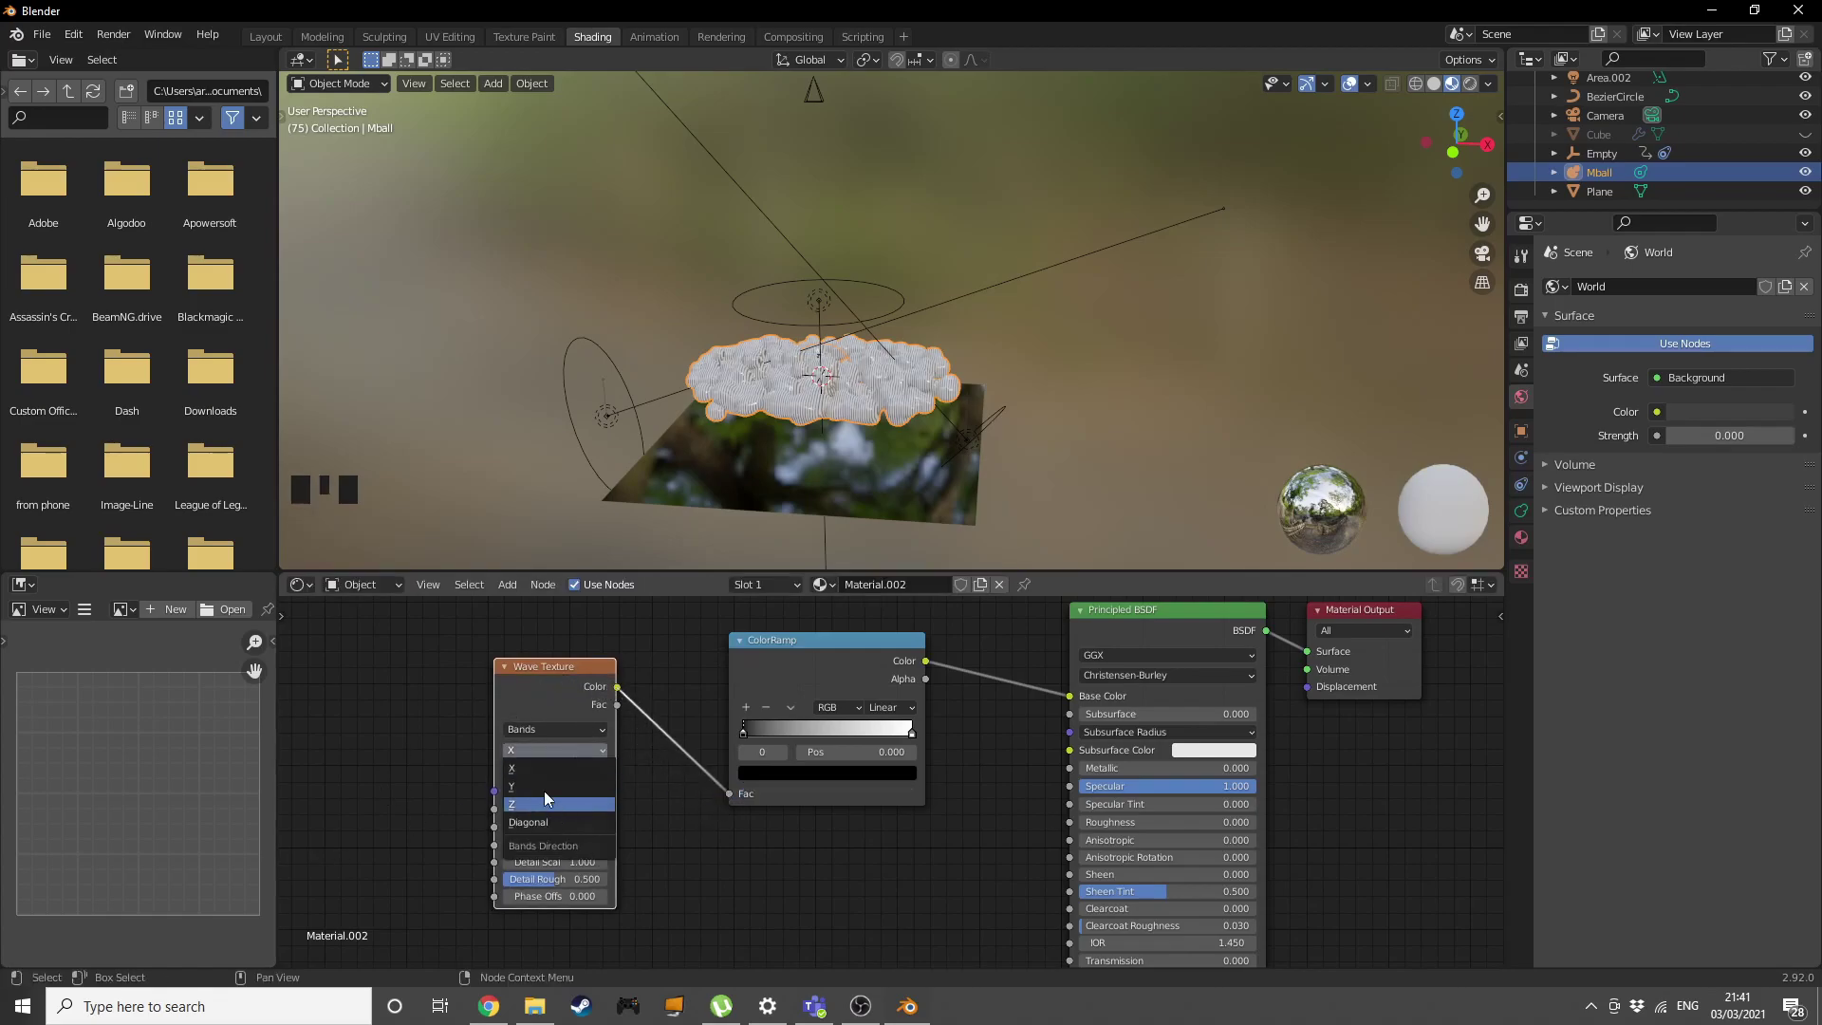
click(544, 790)
scroll(816, 361, up, 4)
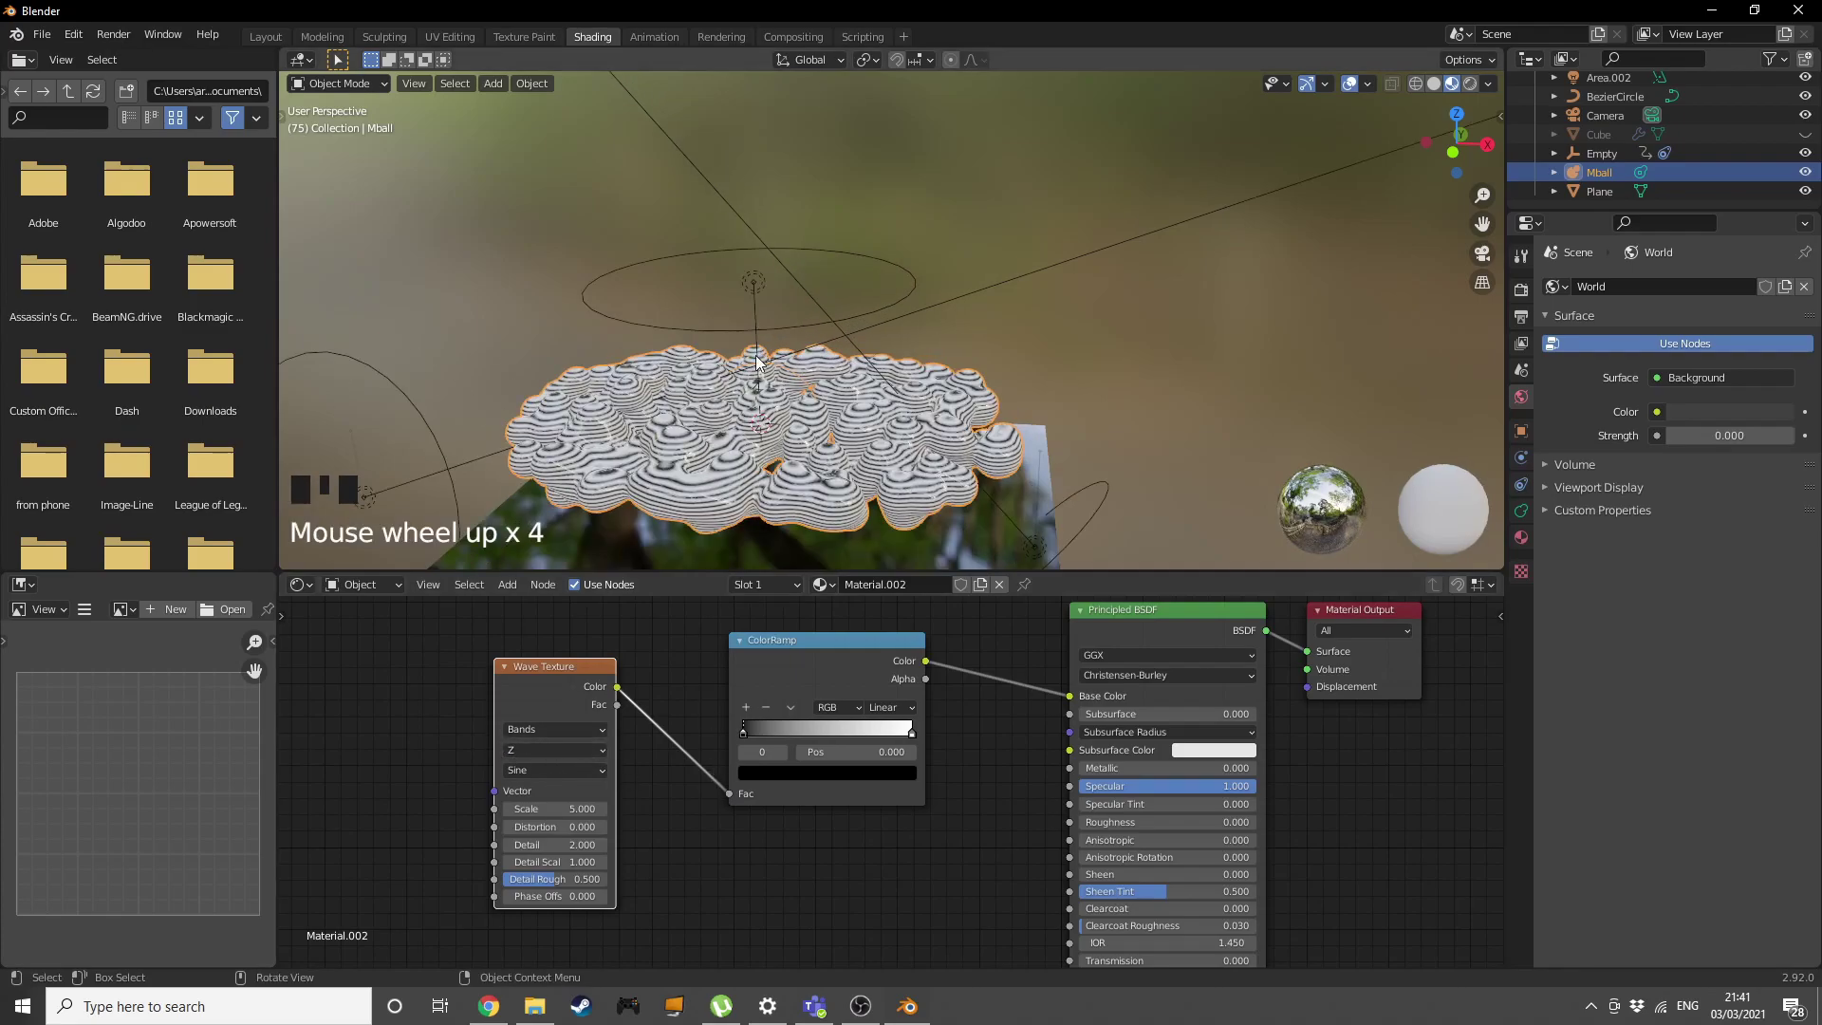
middle_drag(816, 361, 1030, 122)
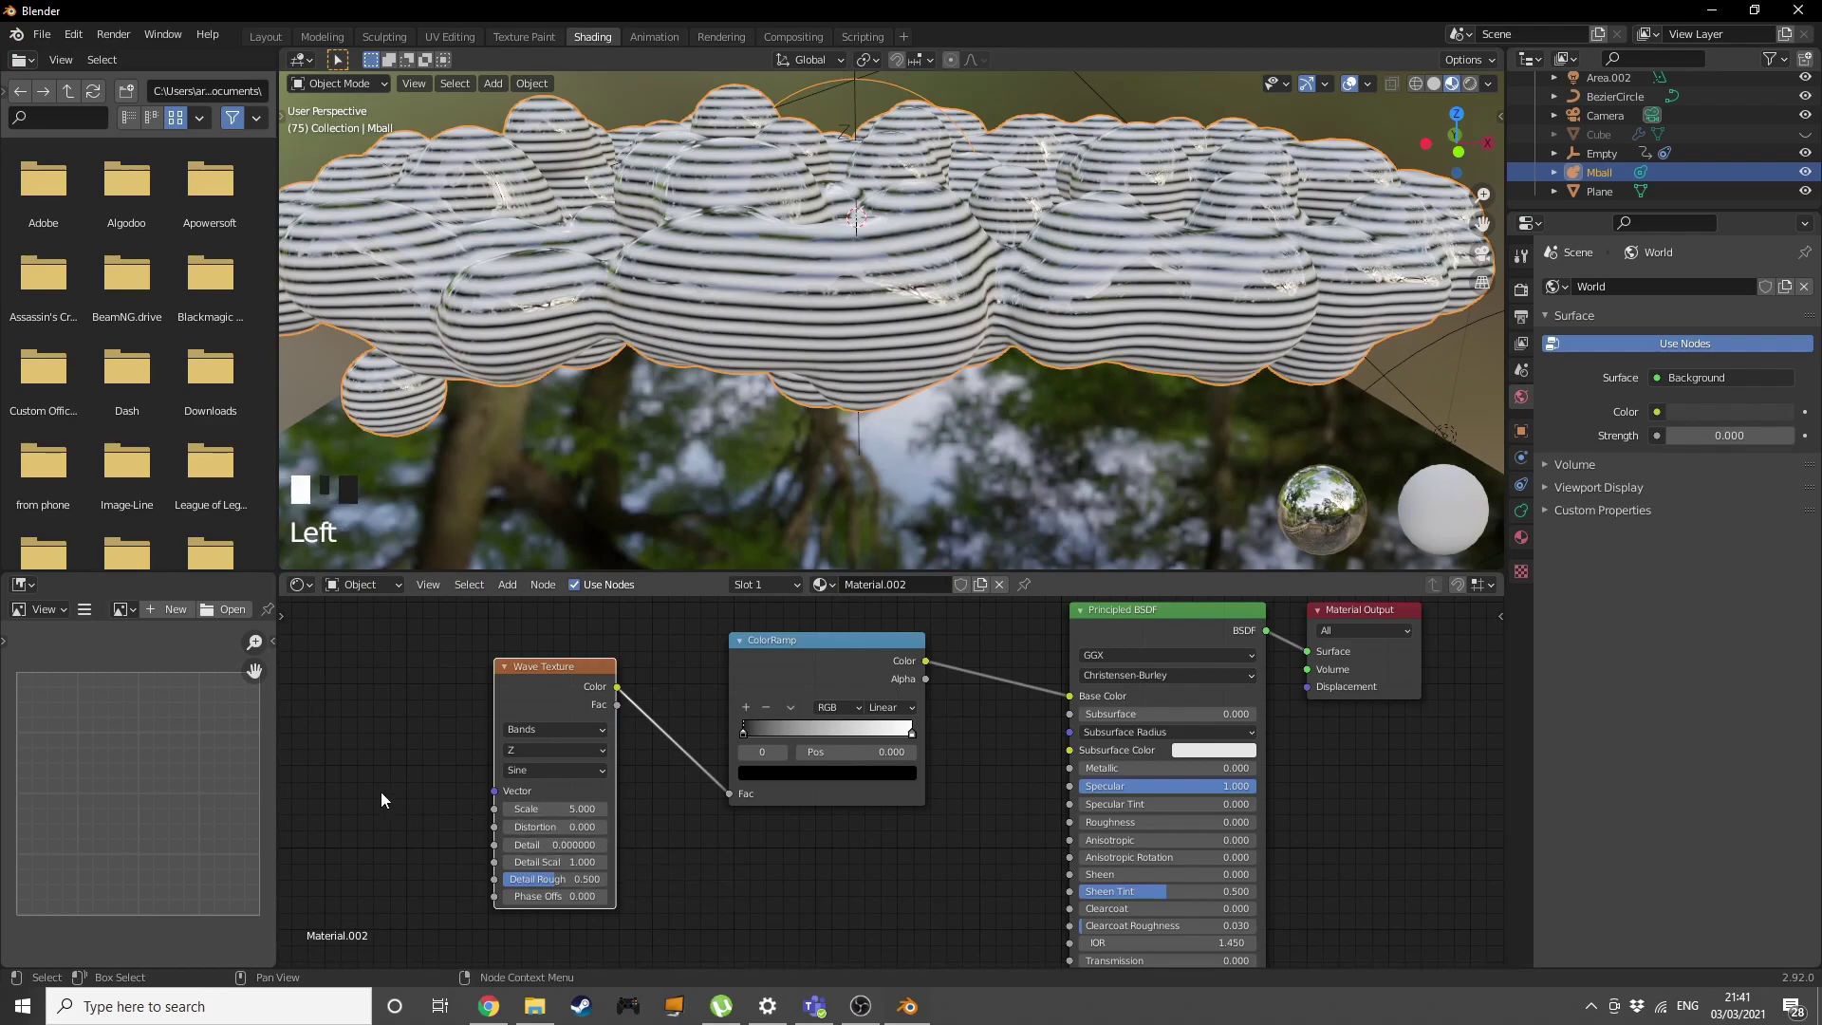
Drive the Wave vector from a Gradient Texture, adding Texture Coordinate and Mapping nodes with Ctrl+T.
middle_drag(380, 800, 630, 773)
key(shift+a)
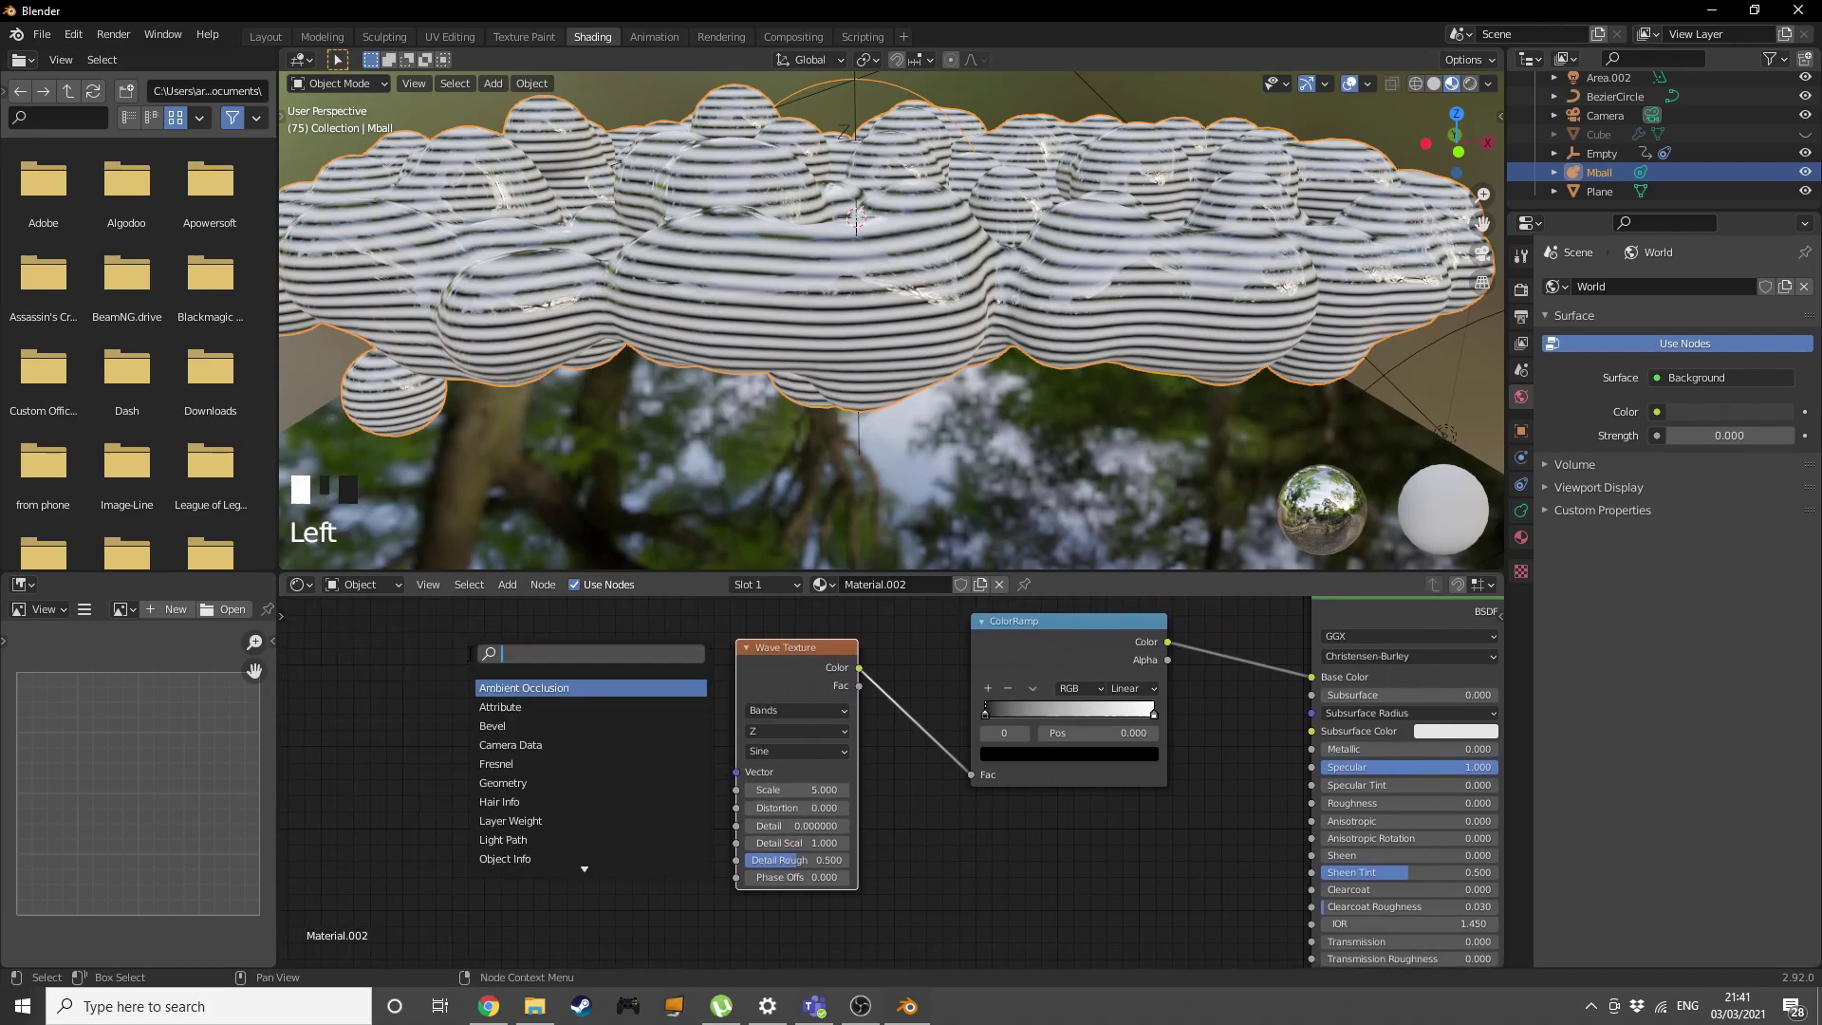
text(gradient)
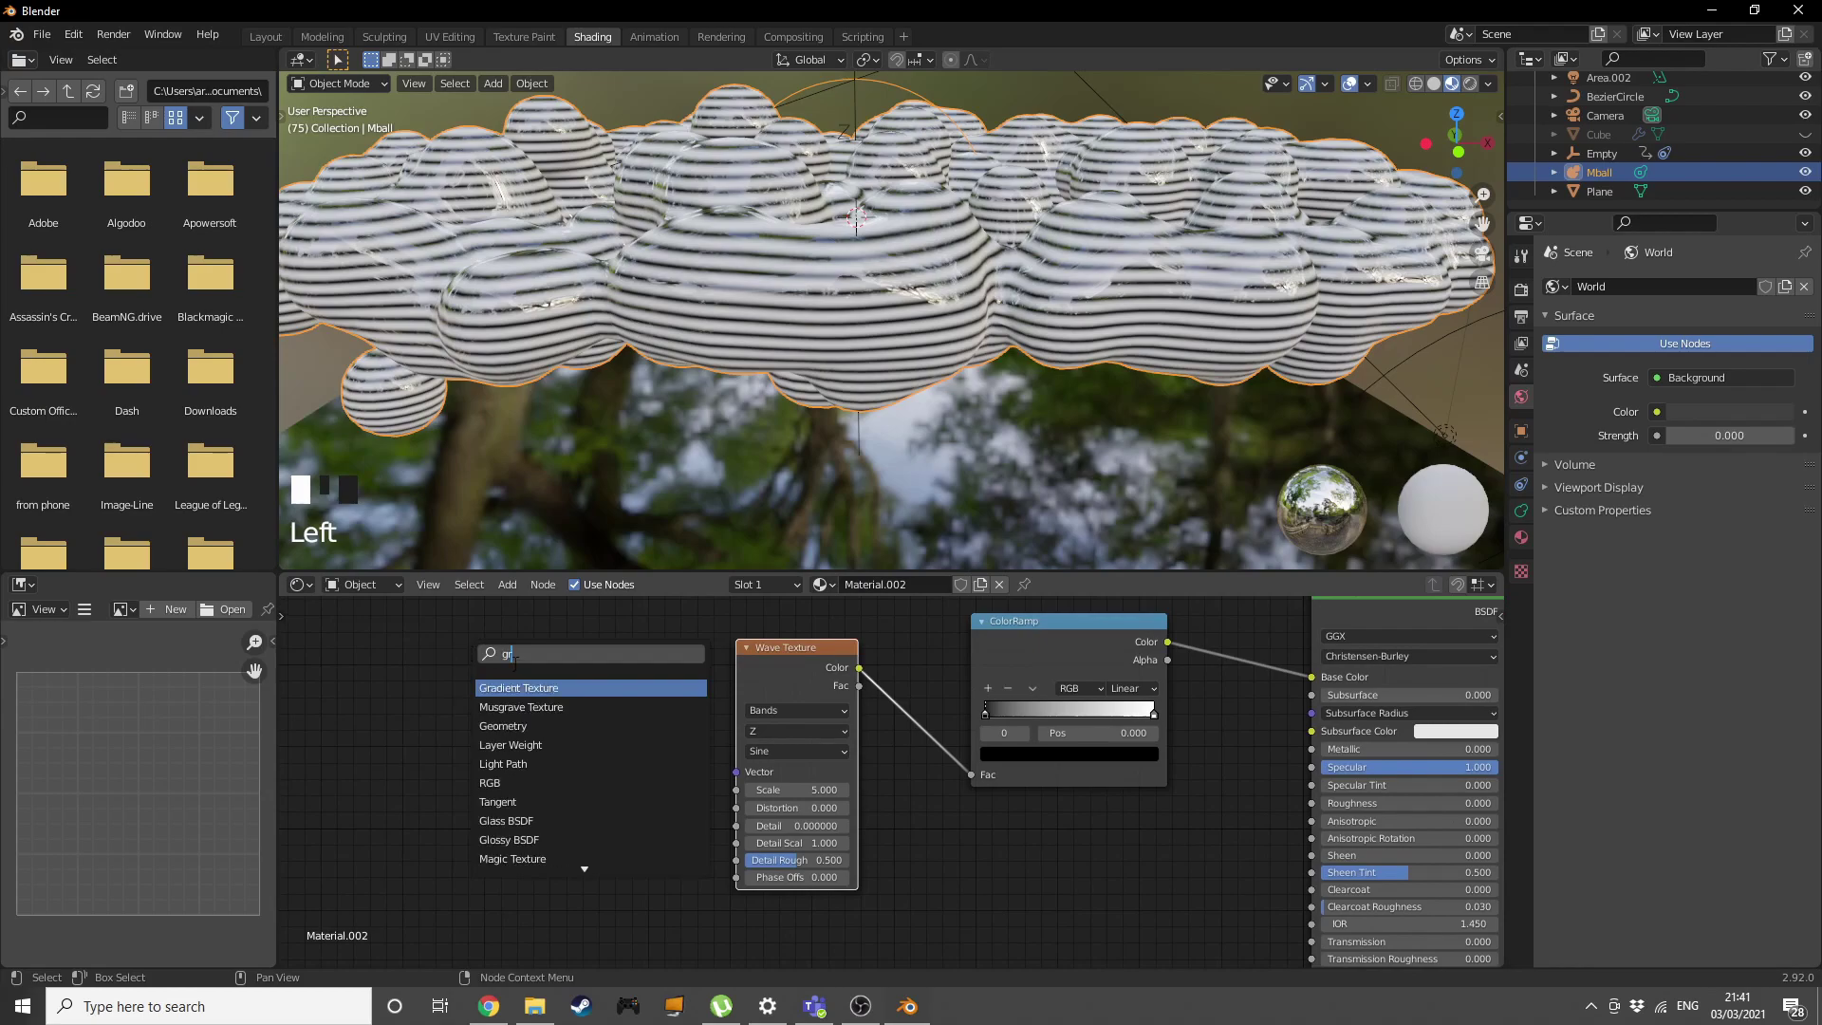
key(Return)
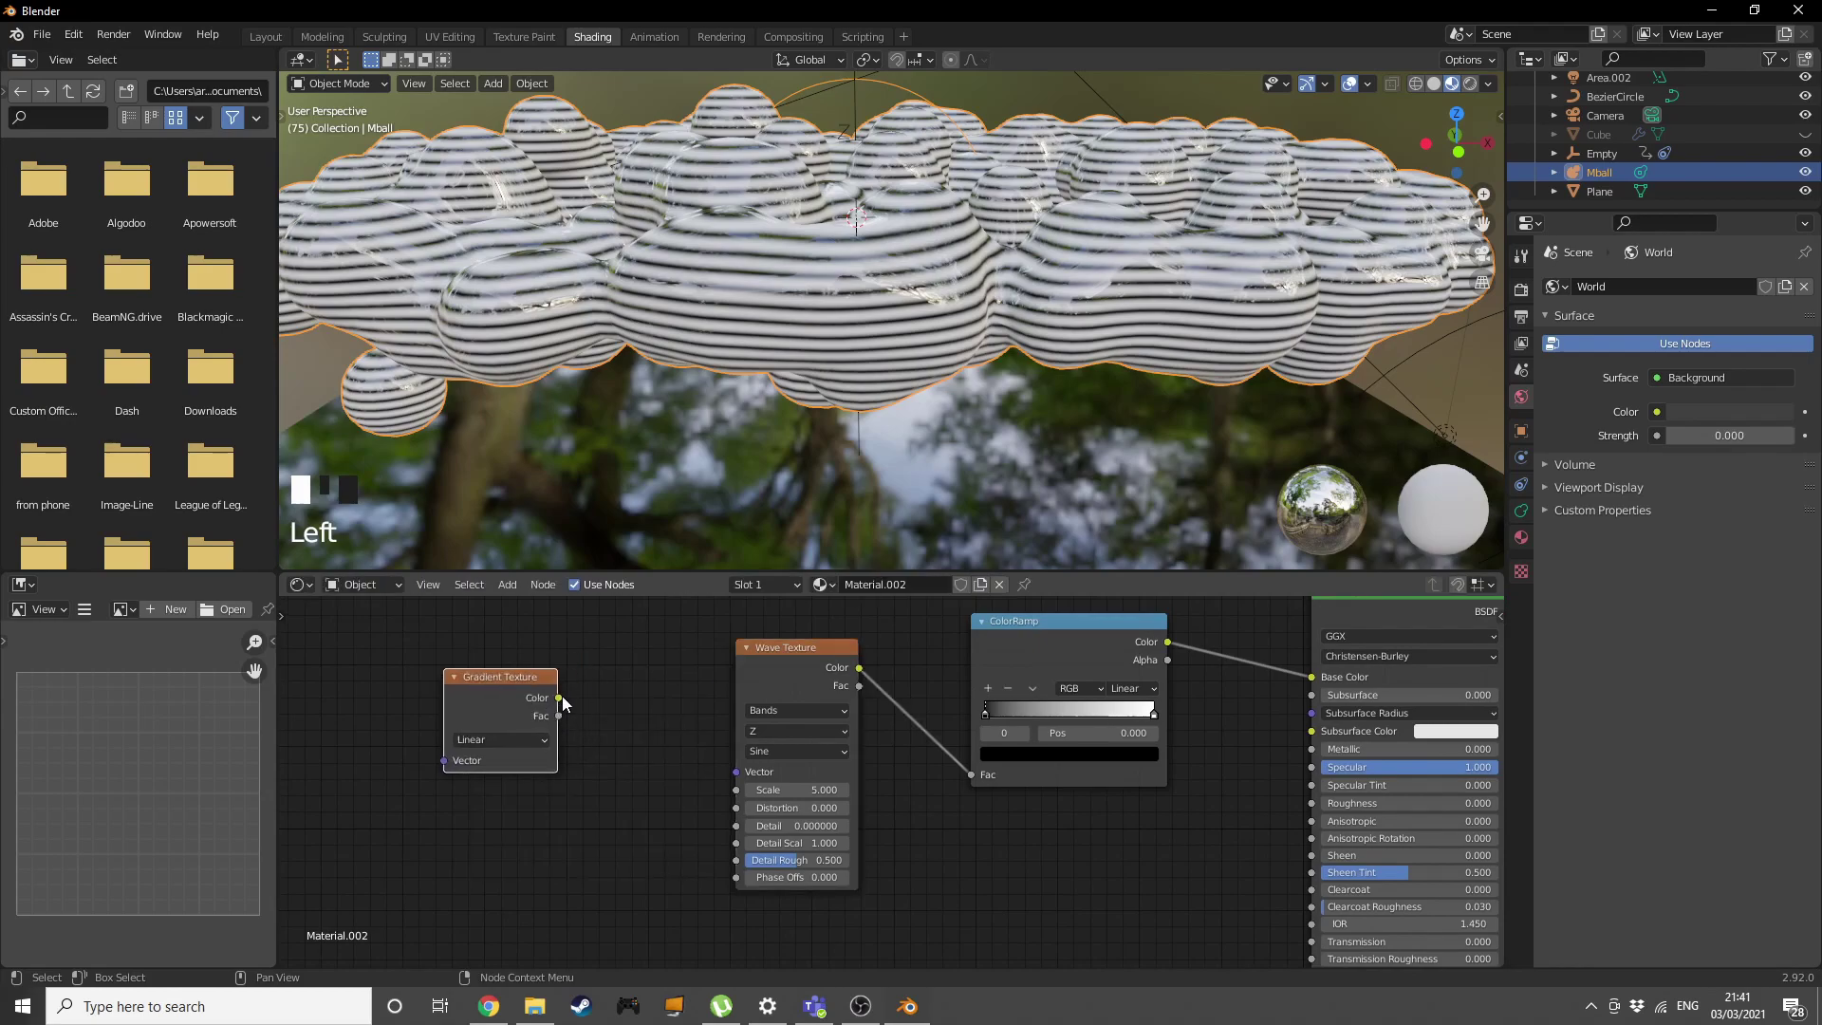
drag(562, 702, 644, 779)
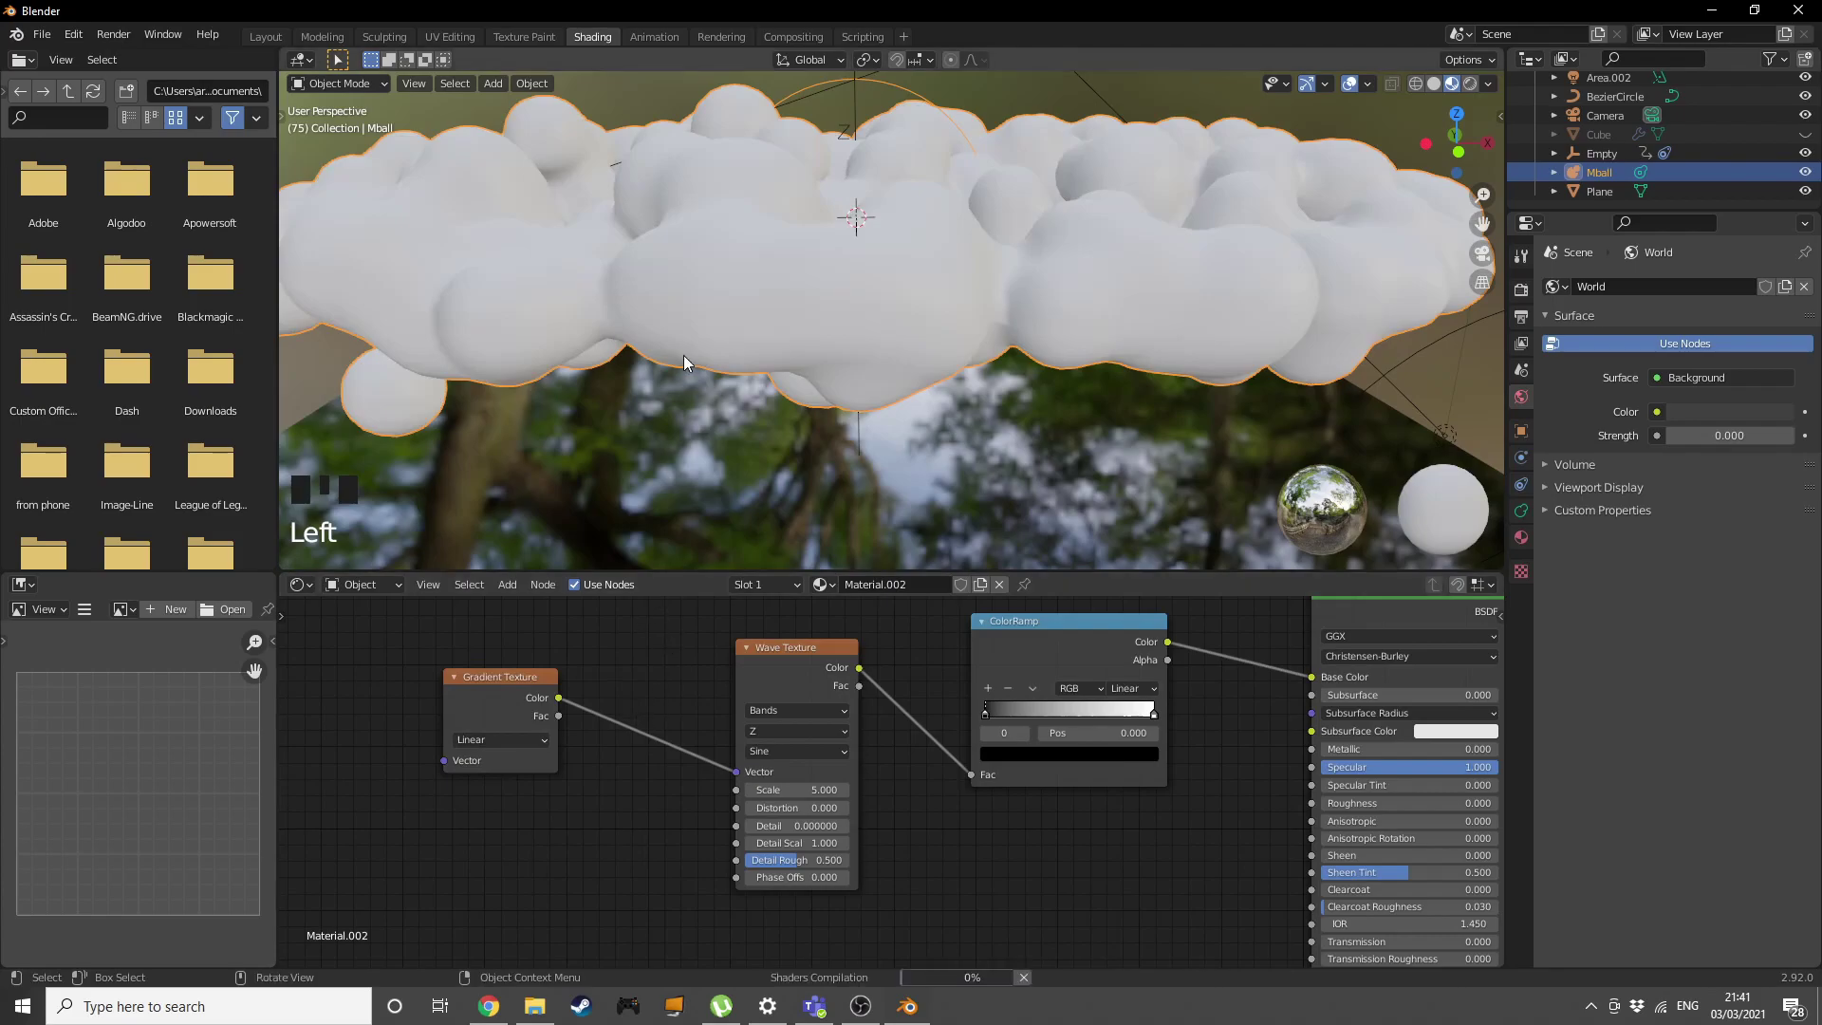
middle_drag(629, 769, 893, 741)
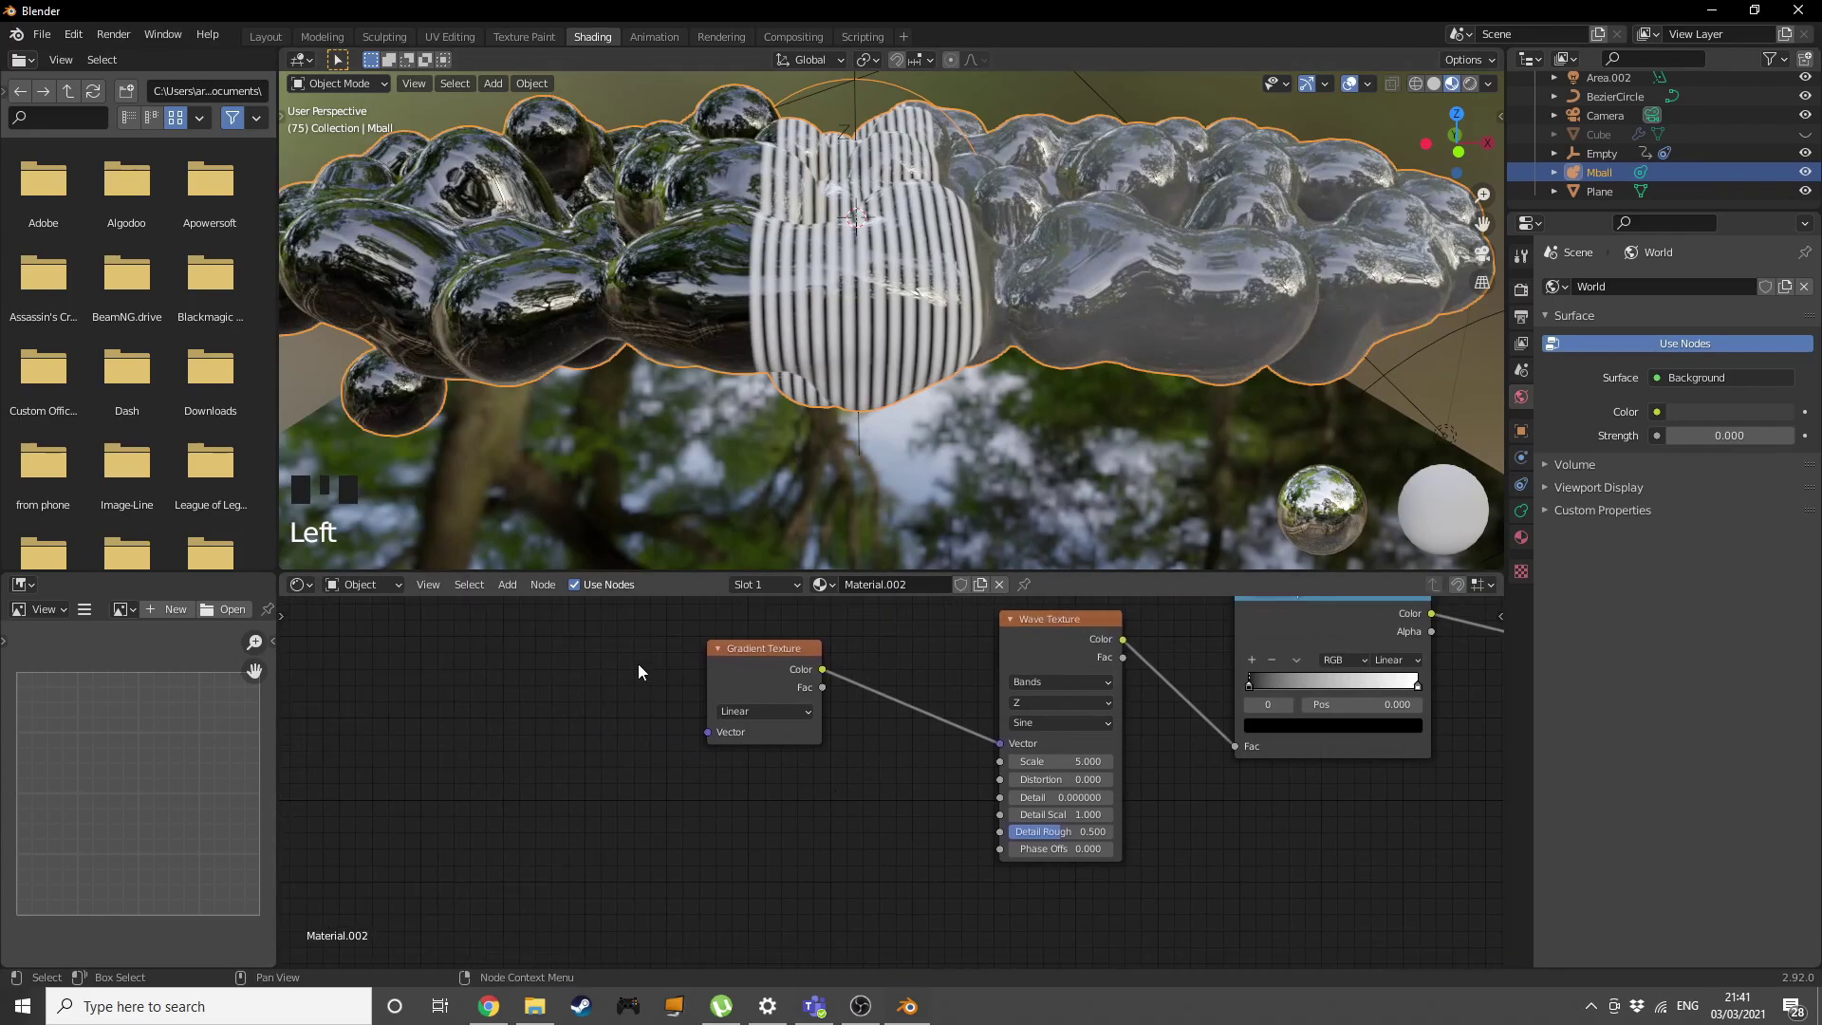
key(ctrl+t)
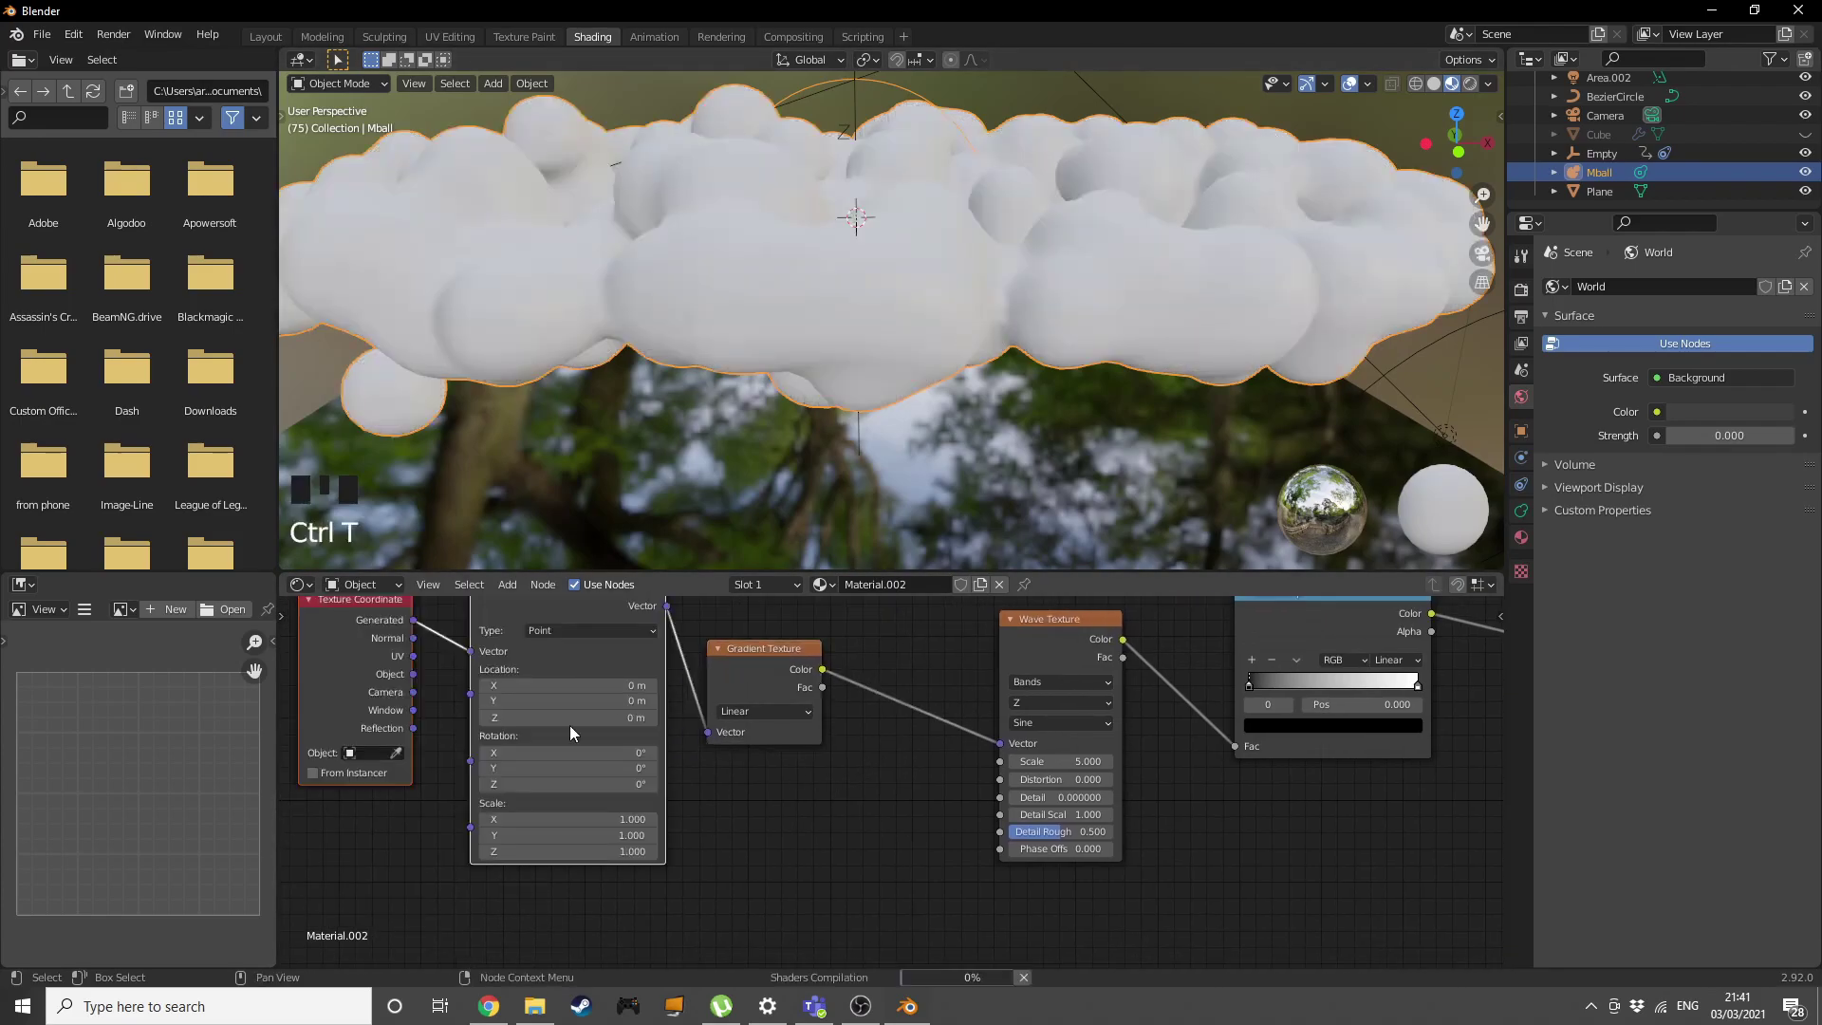
Check the Node Wrangler add-on by searching 'no' in the Preferences add-ons list.
click(73, 34)
click(146, 302)
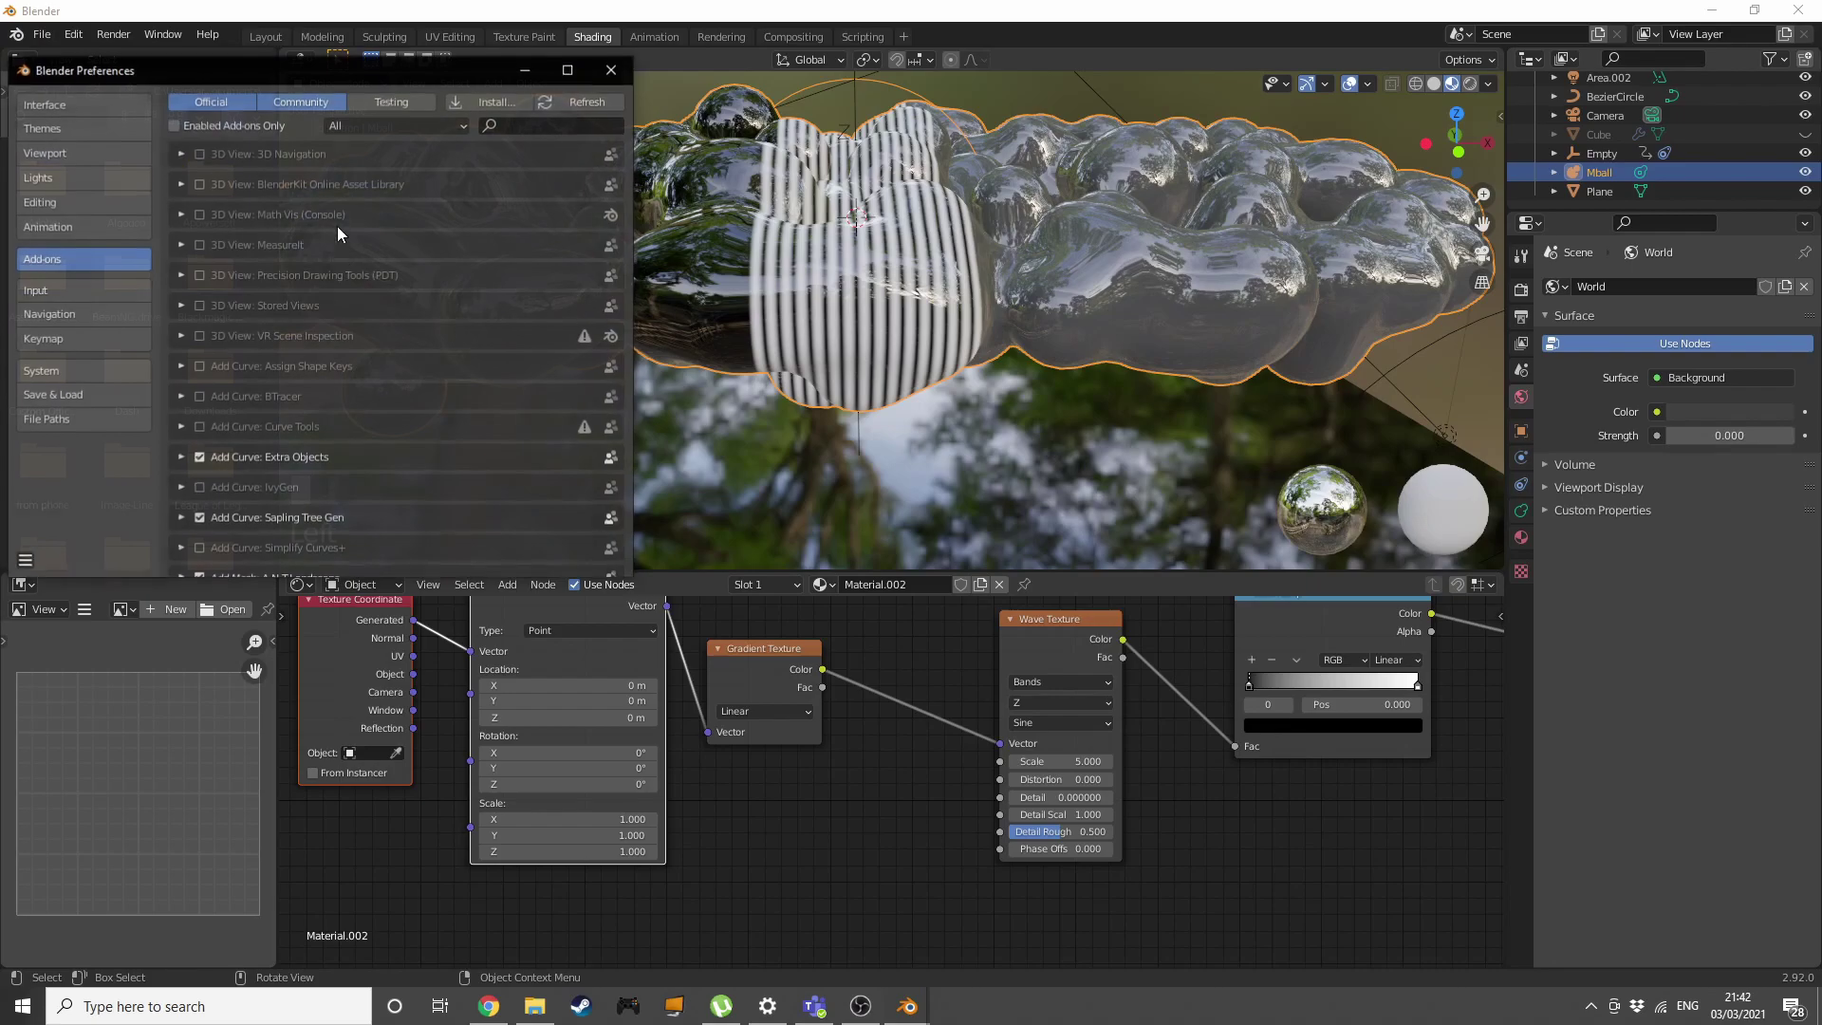
click(503, 122)
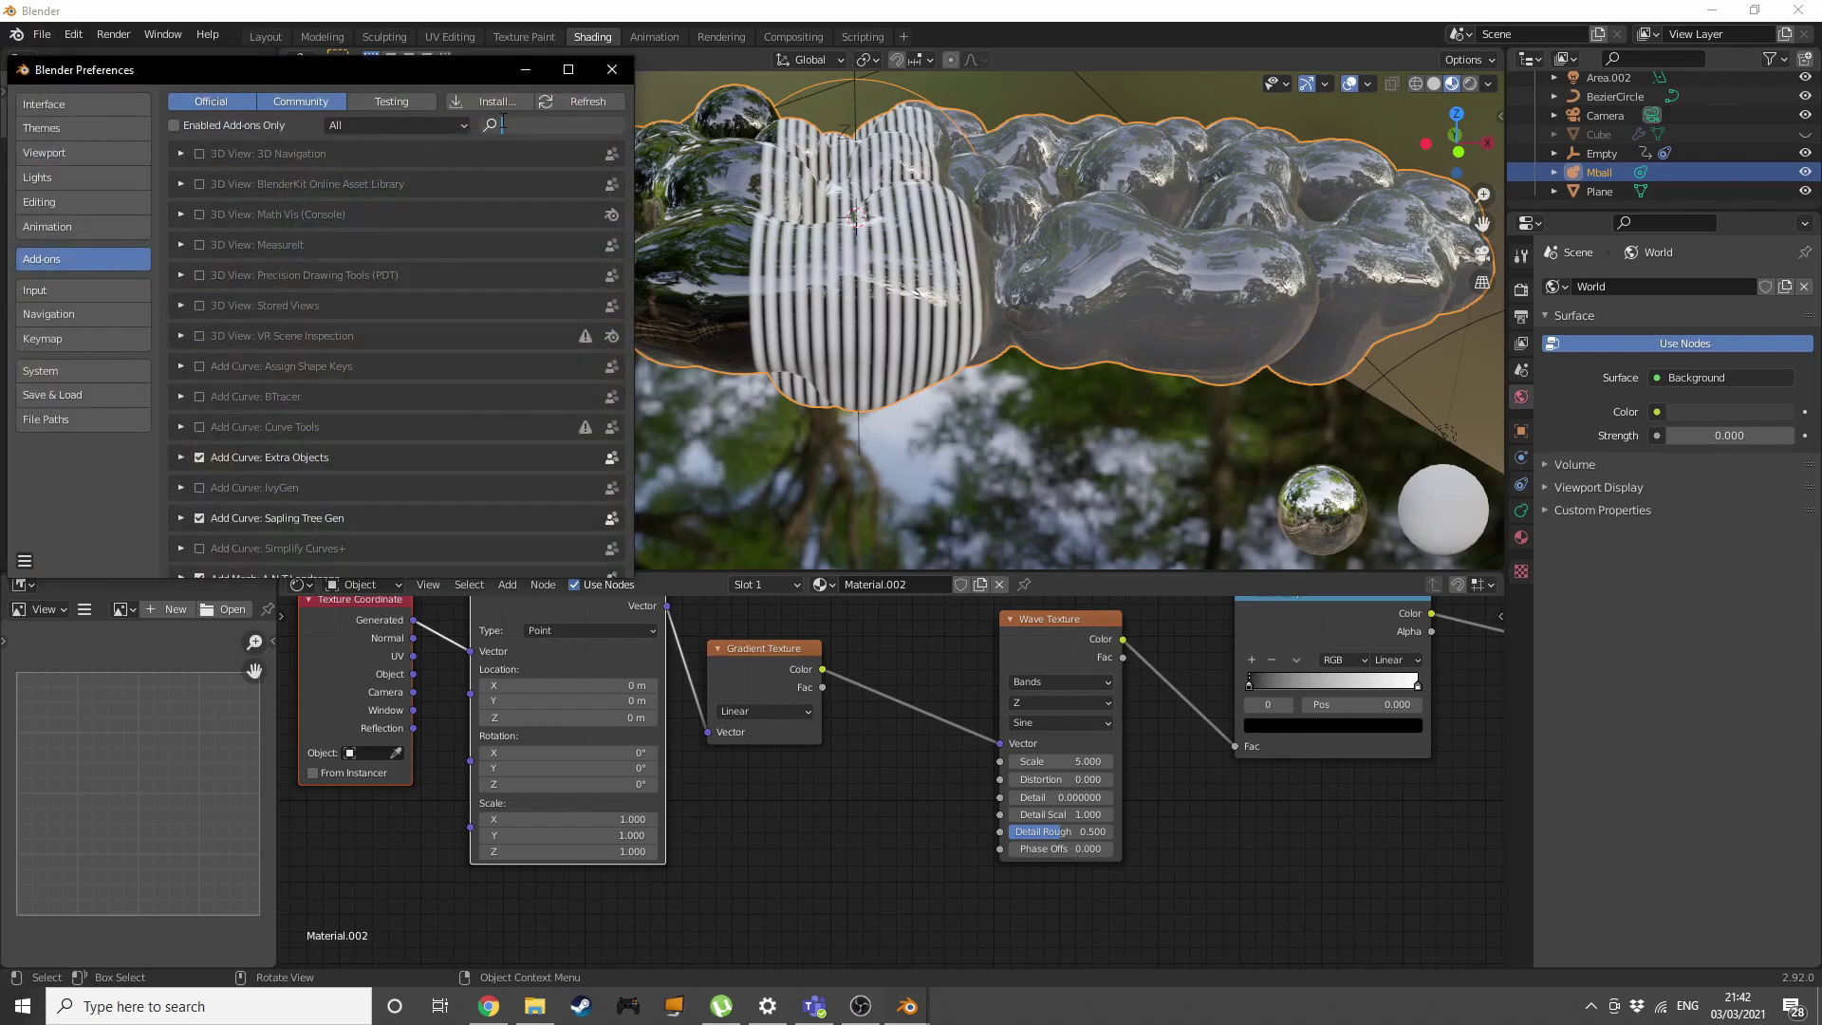
text(no)
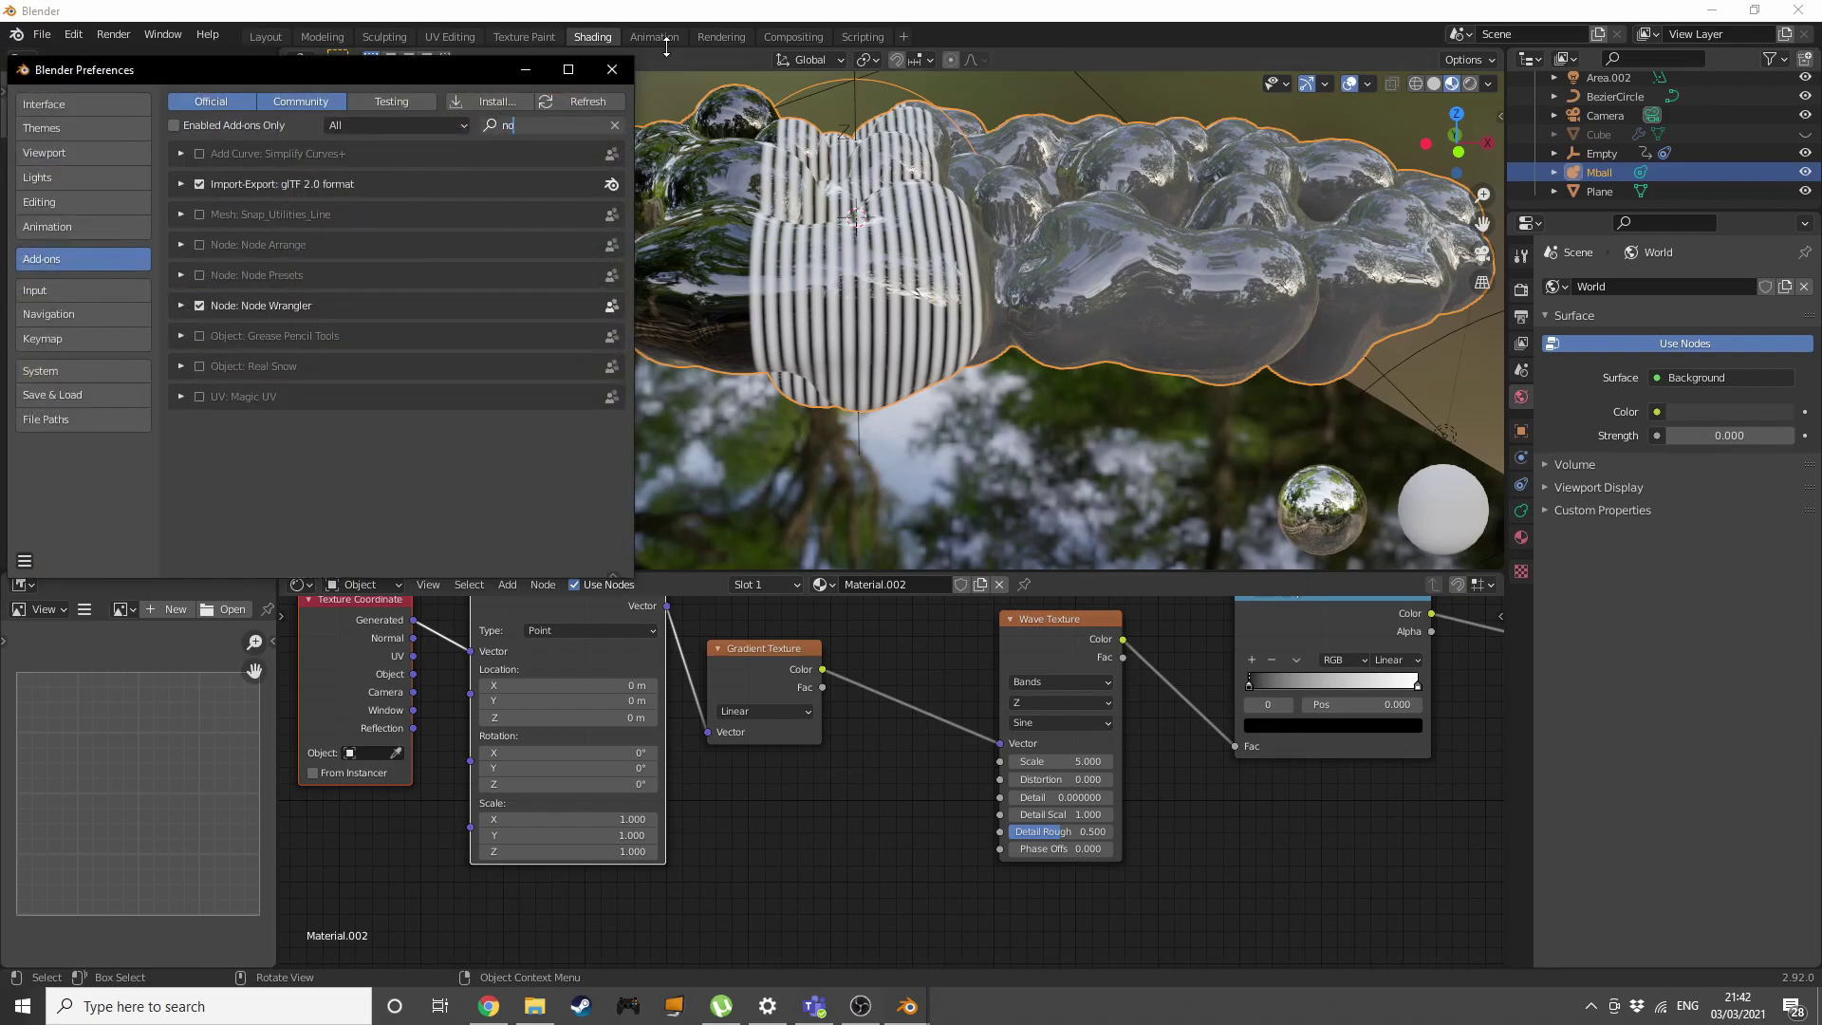
click(613, 70)
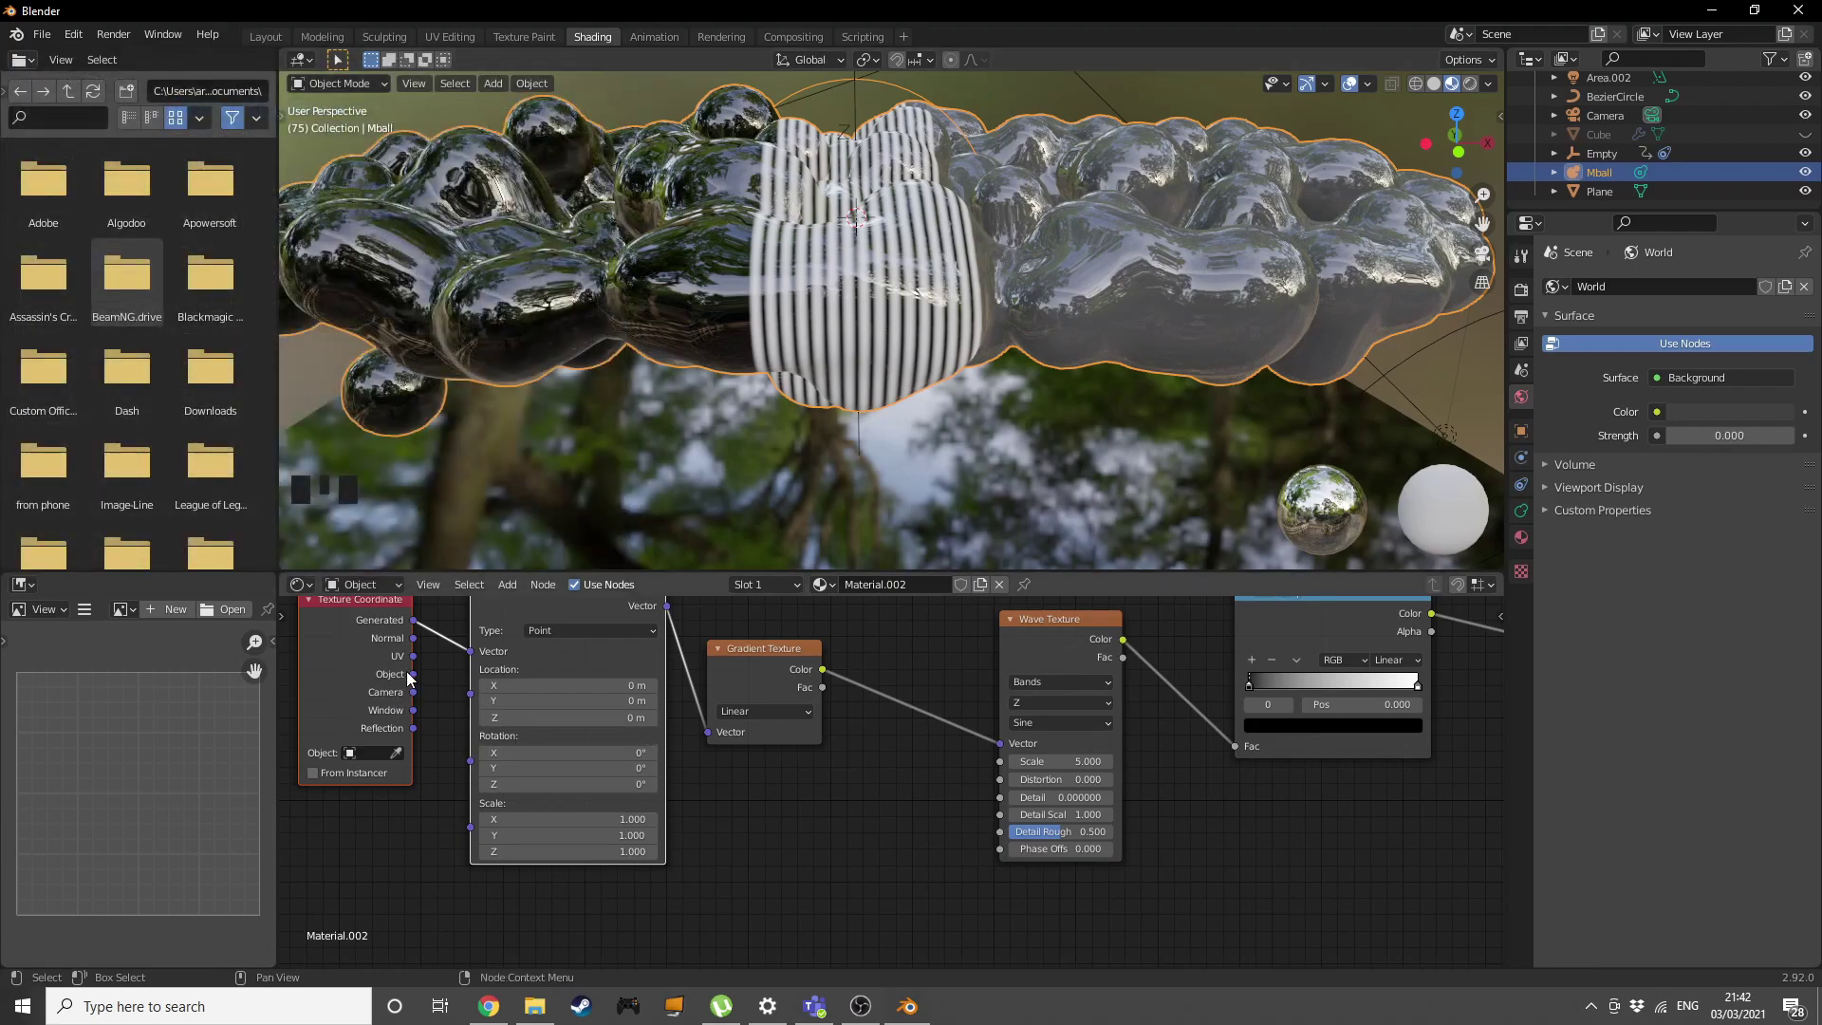
Feed Object coordinates into the Mapping node and set its Y rotation to 90°.
drag(413, 674, 472, 653)
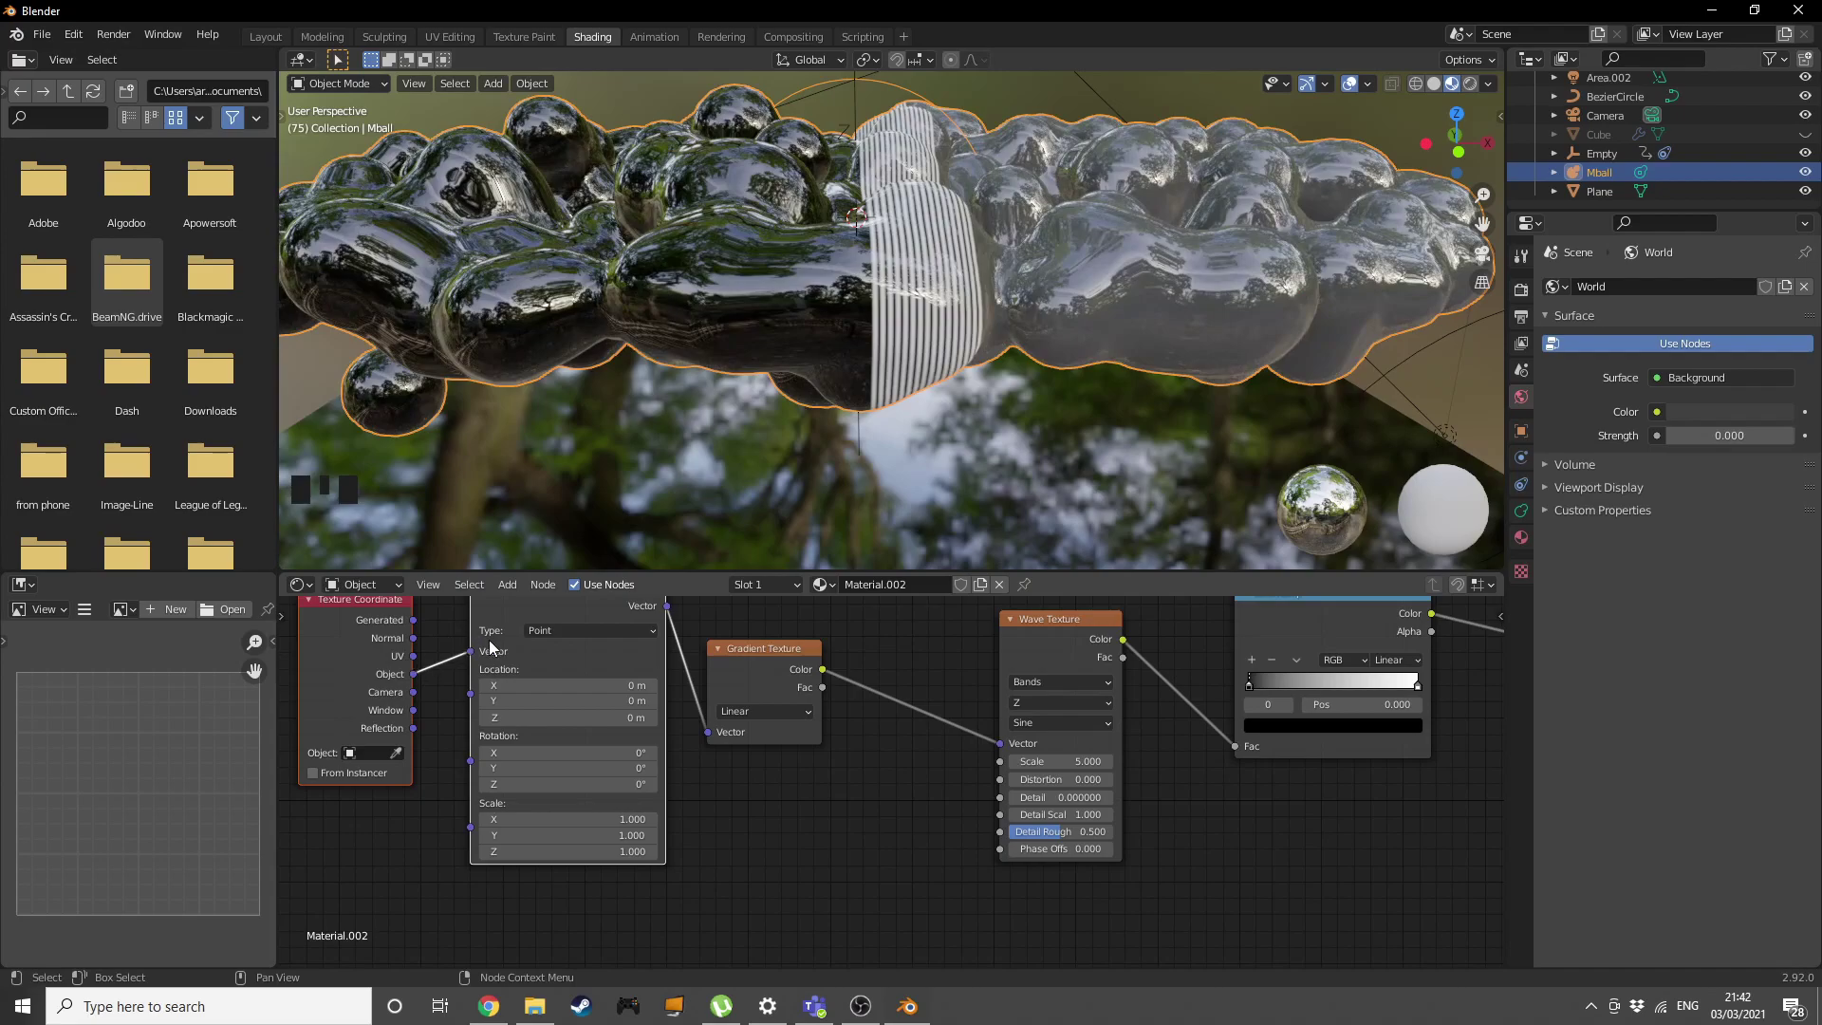
click(606, 767)
text(90)
key(Return)
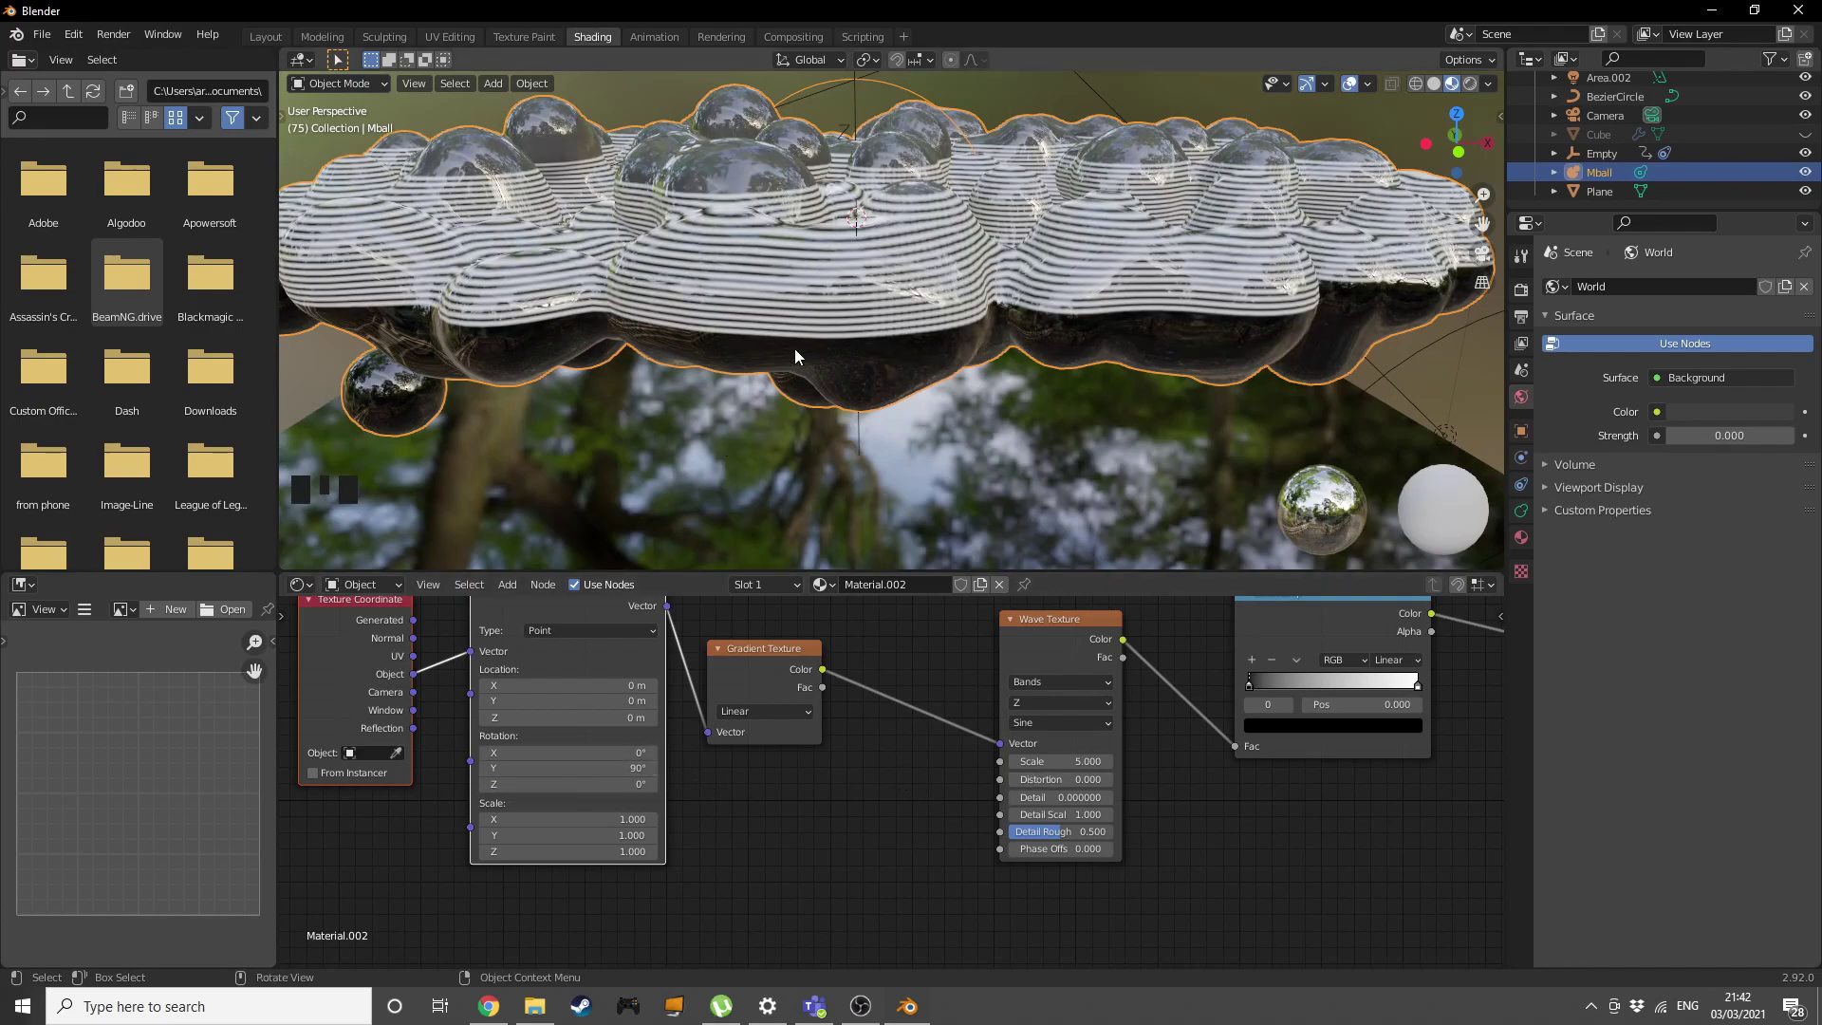
middle_drag(794, 349, 817, 247)
middle_drag(839, 795, 902, 814)
key(shift+a)
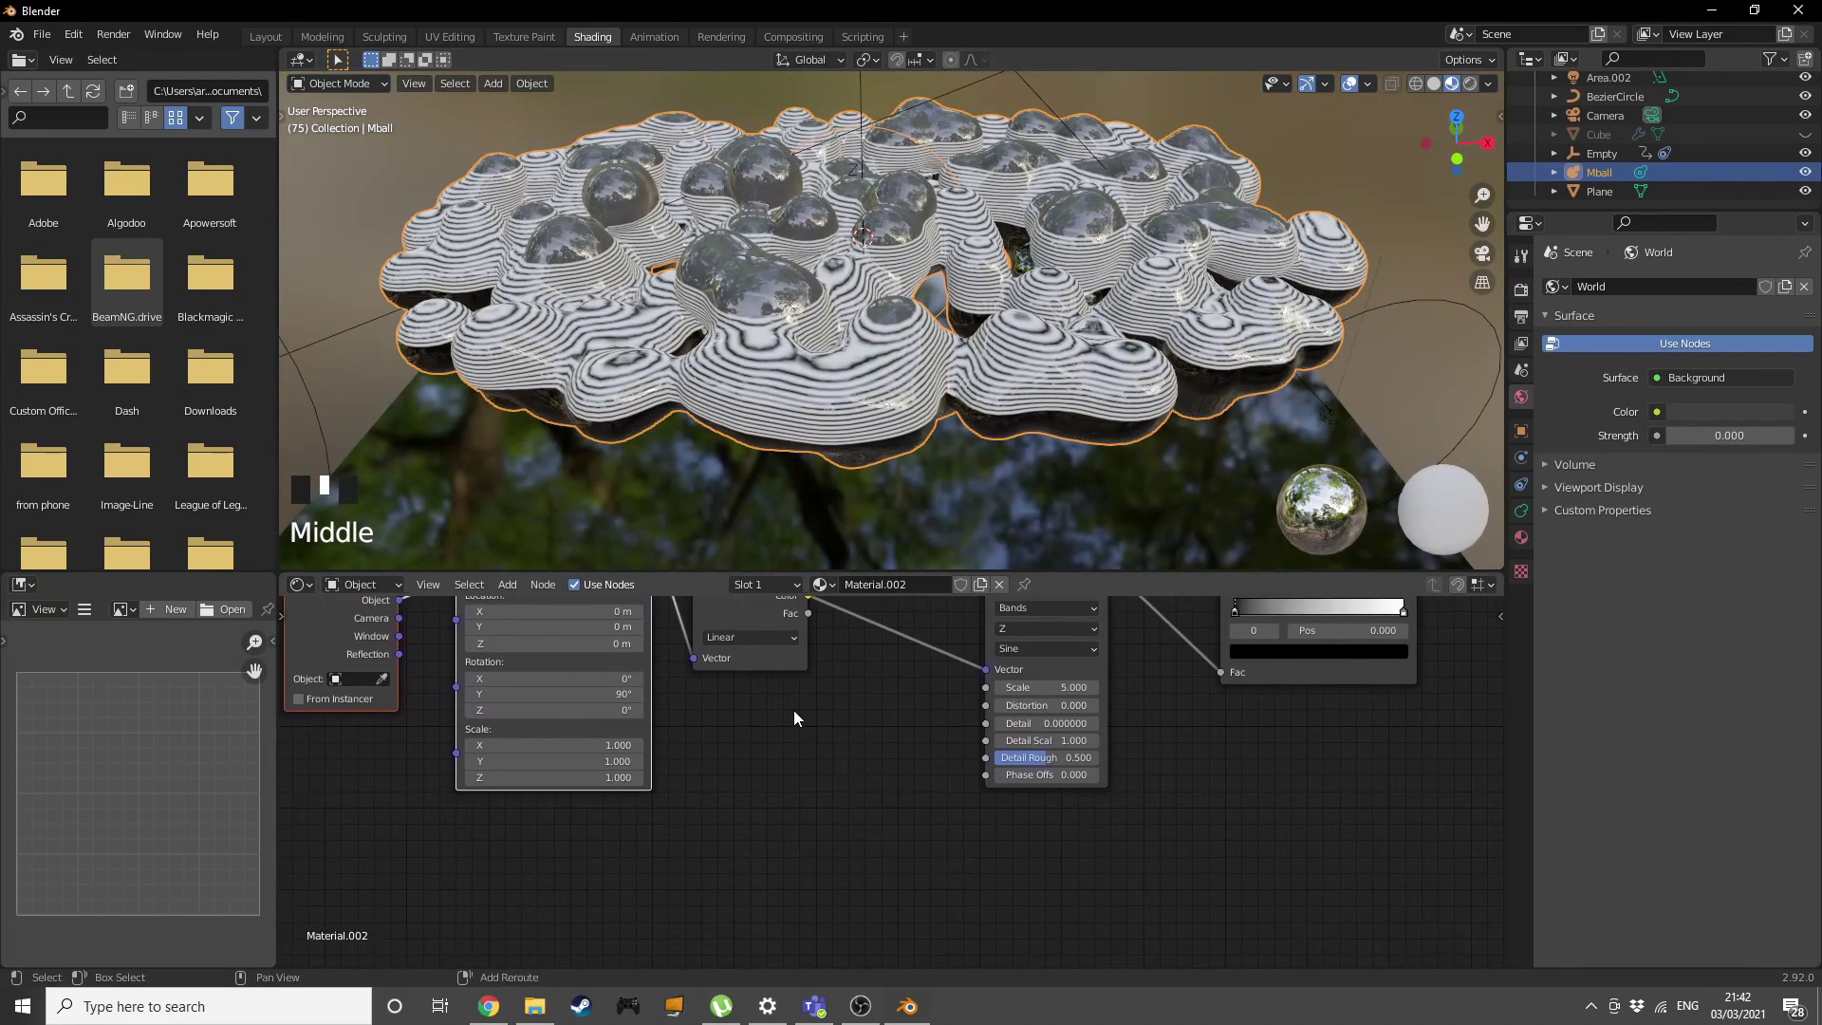
Add a MixRGB node and drop it onto the Gradient-to-Wave link.
click(841, 695)
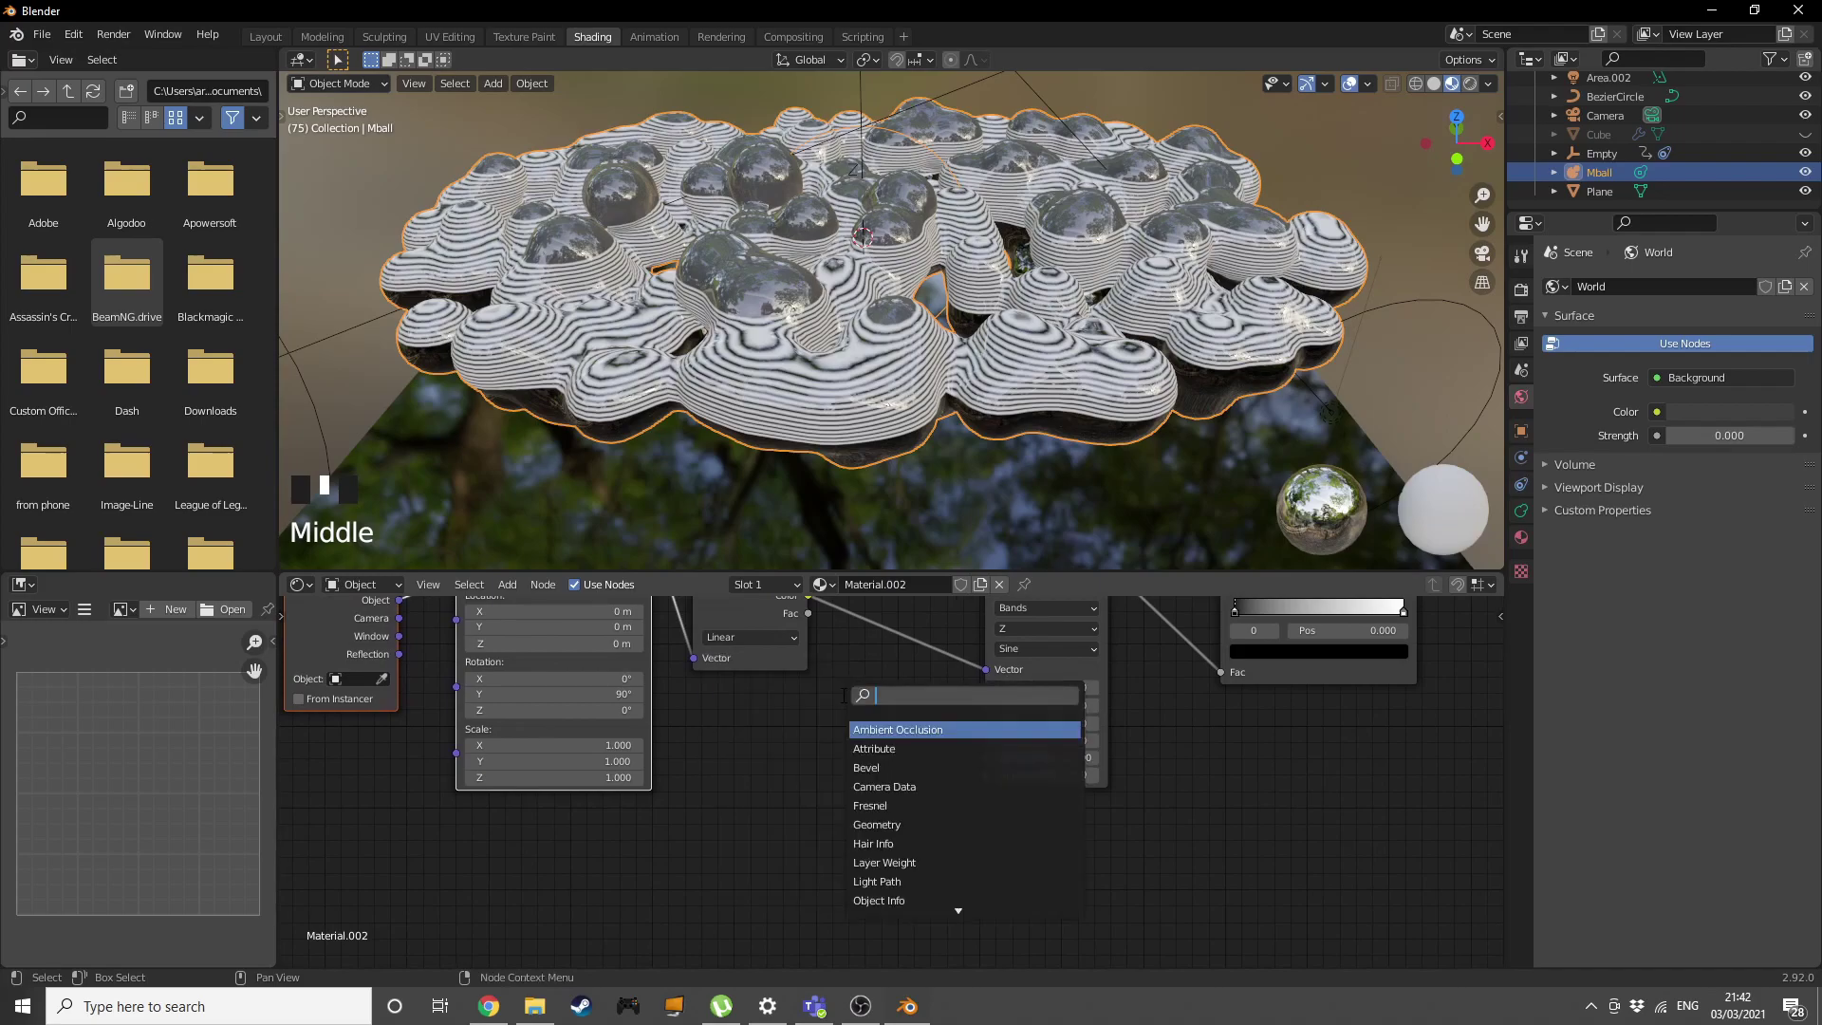
text(mi)
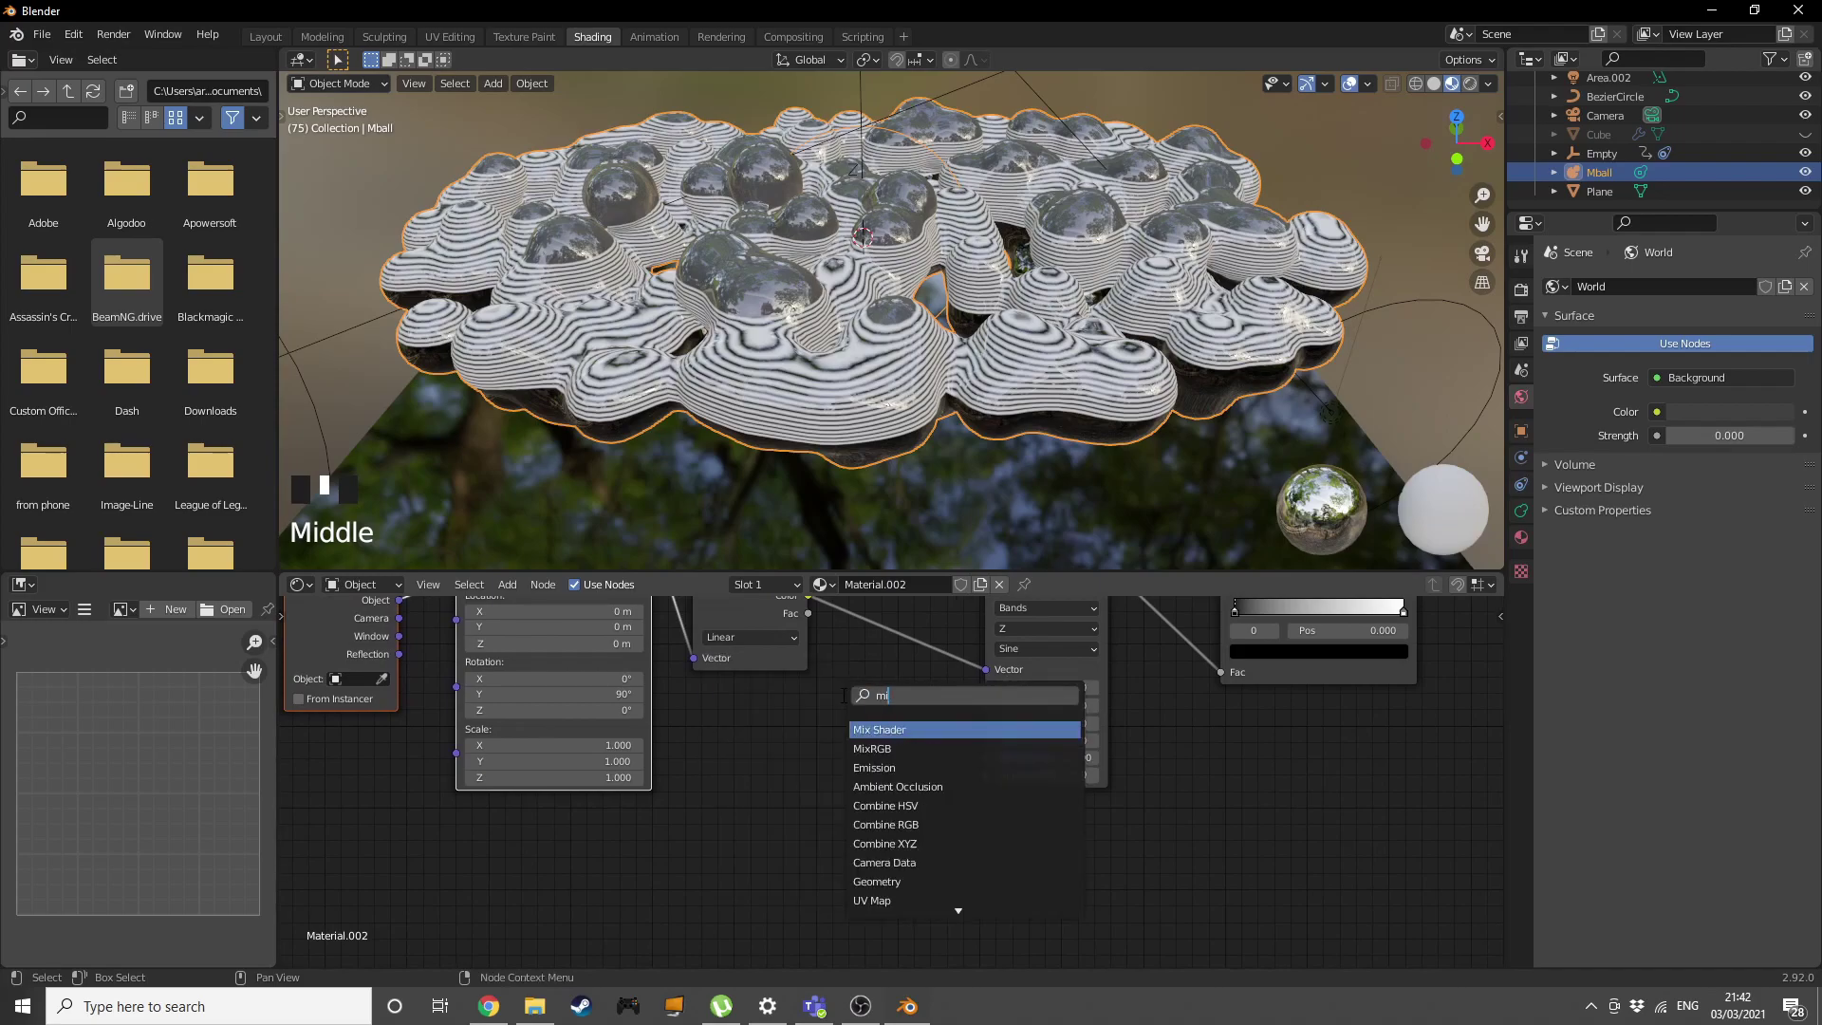
click(888, 749)
click(845, 757)
Add a Noise Texture below the gradient and connect its Color to the Mix node's second colour.
key(shift+a)
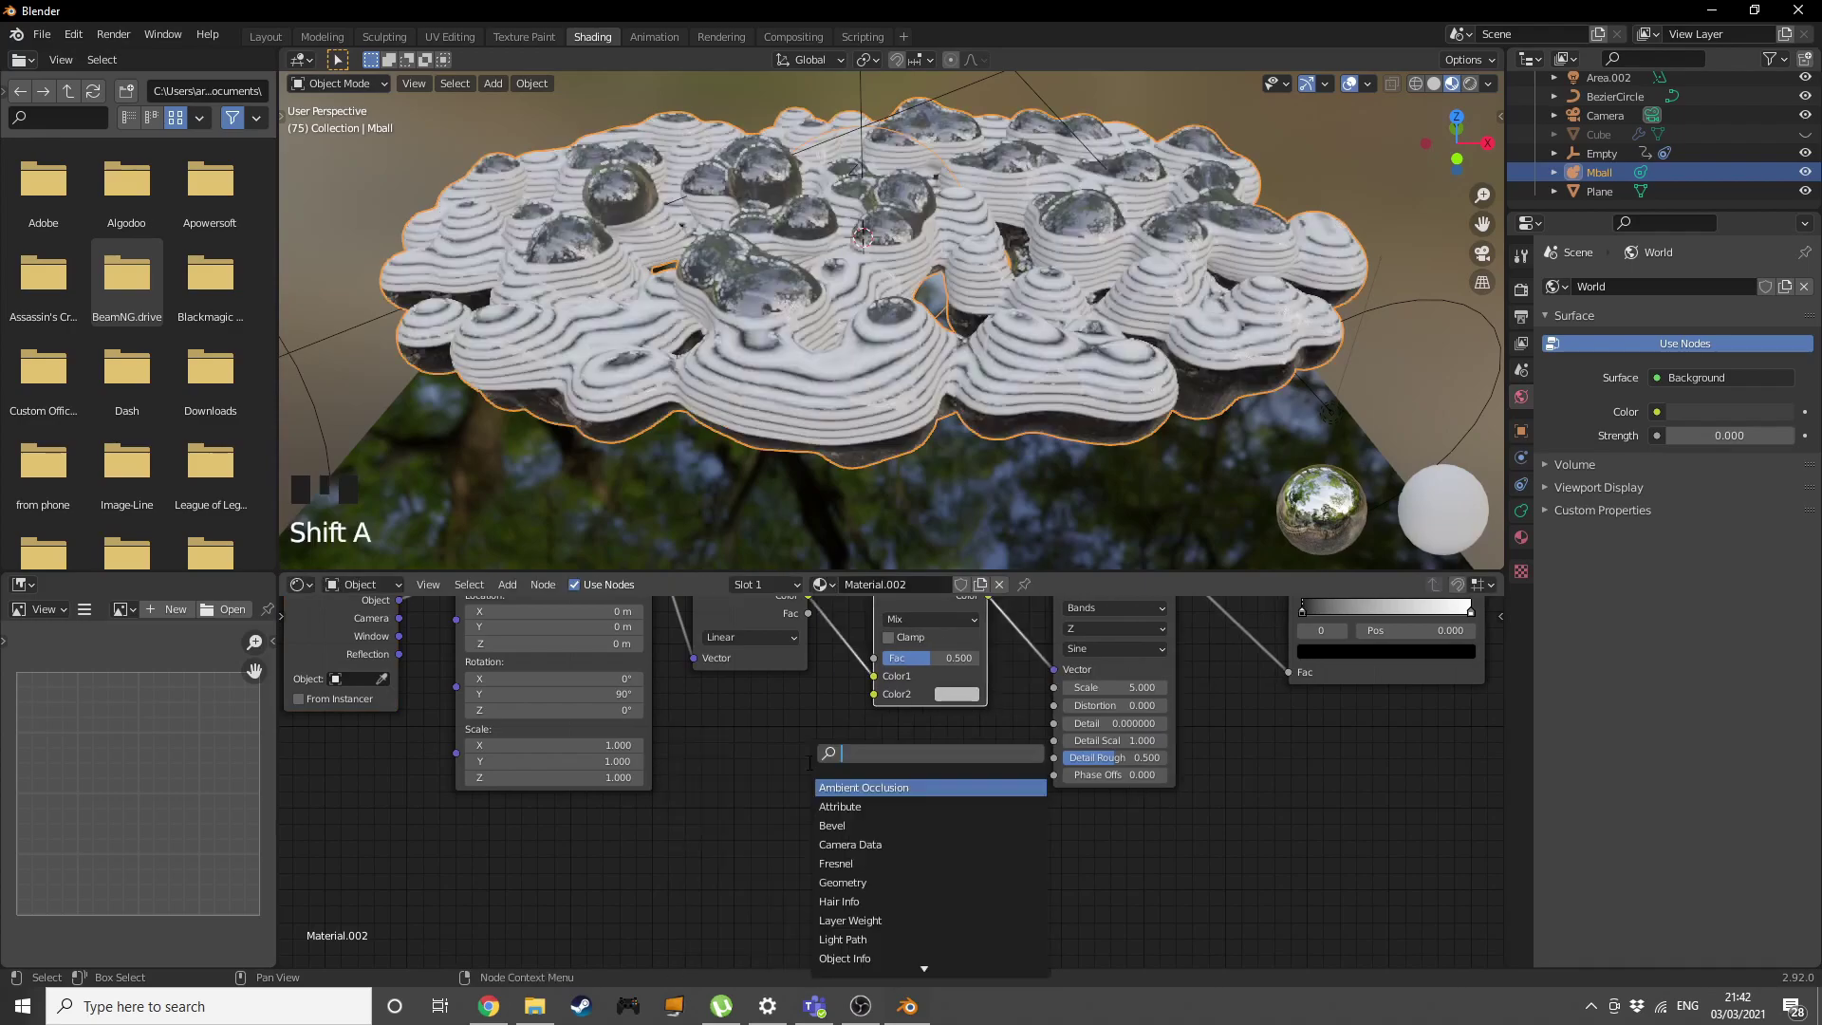
click(808, 769)
text(nool)
key(BackSpace)
key(BackSpace)
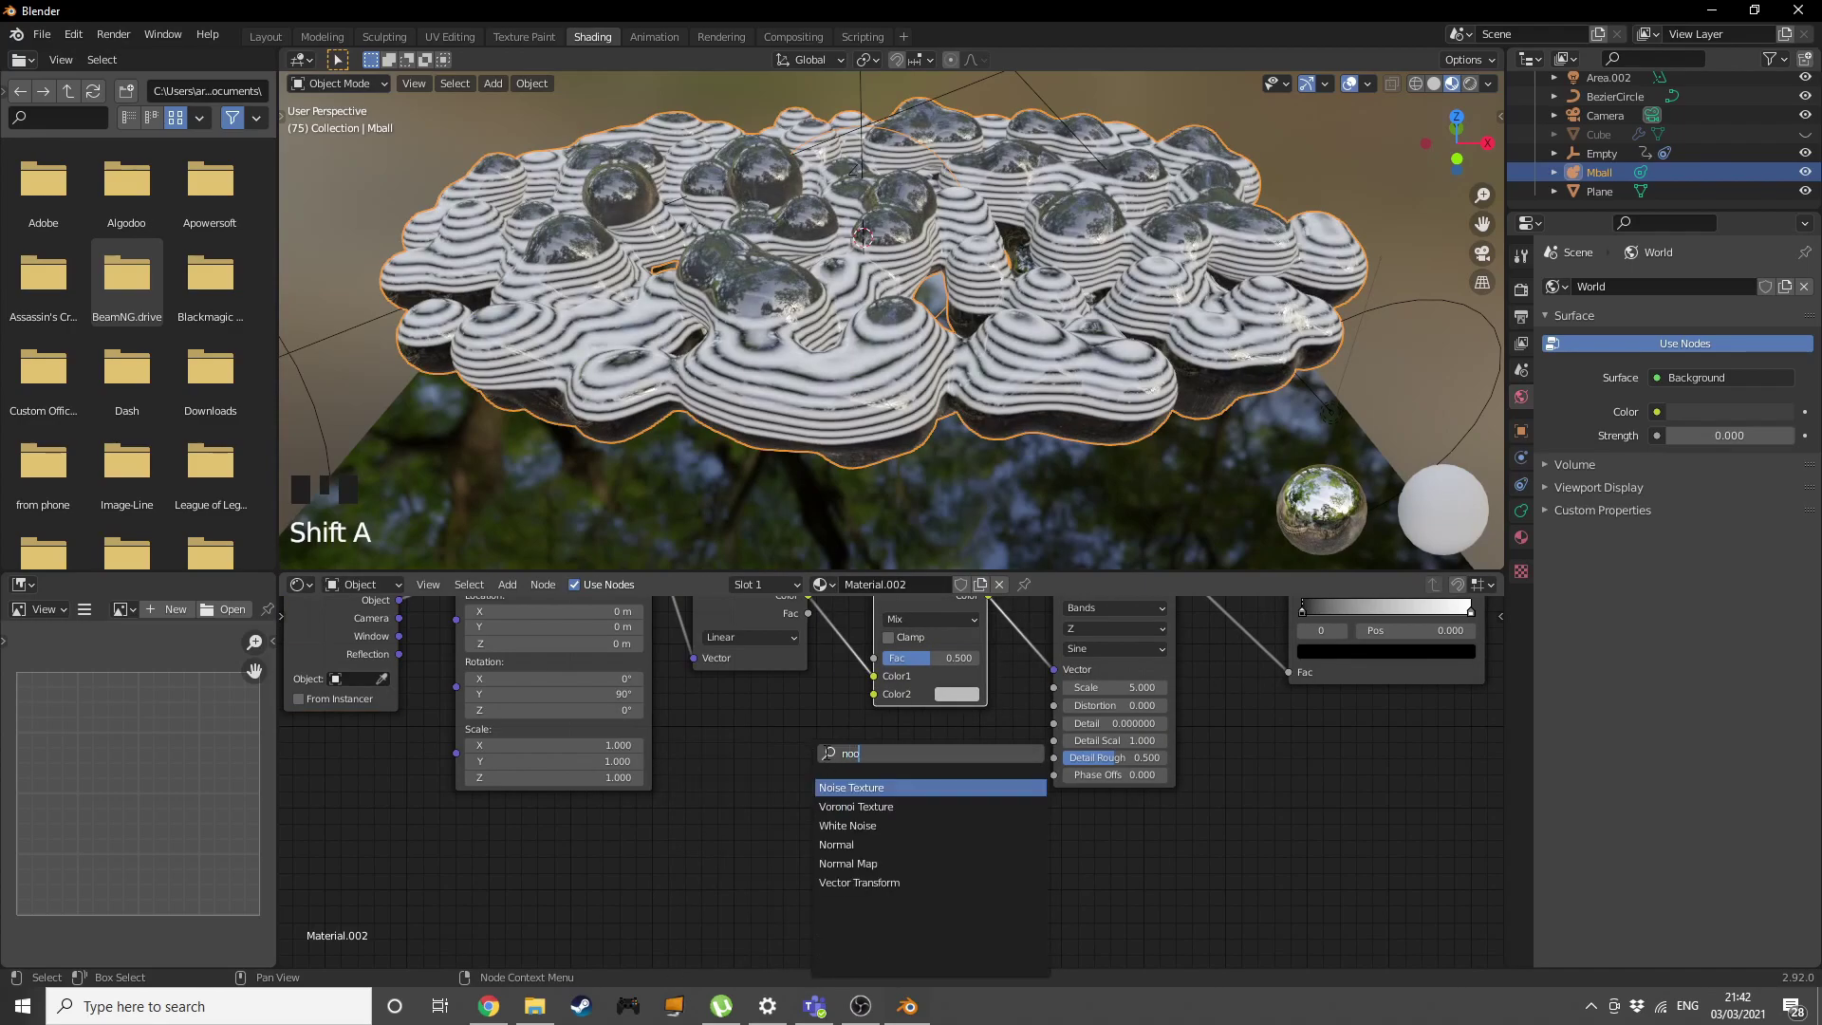
click(834, 786)
click(796, 805)
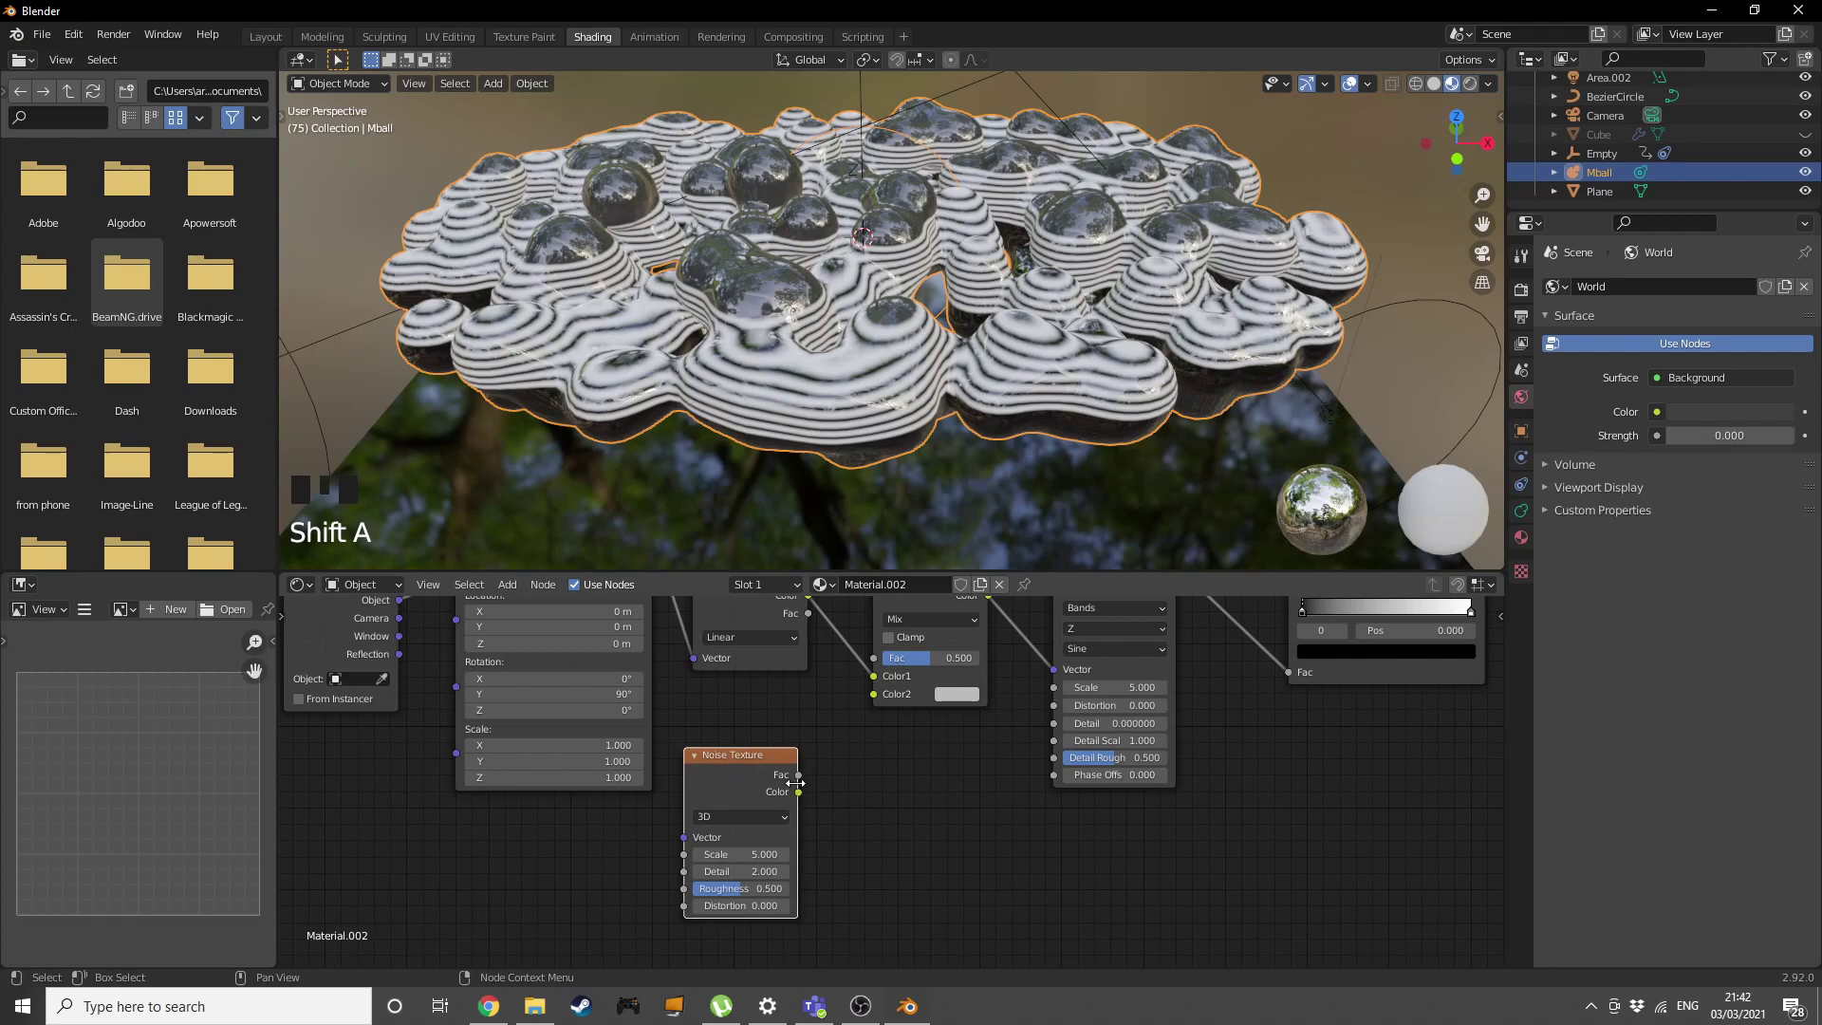
drag(797, 794, 873, 693)
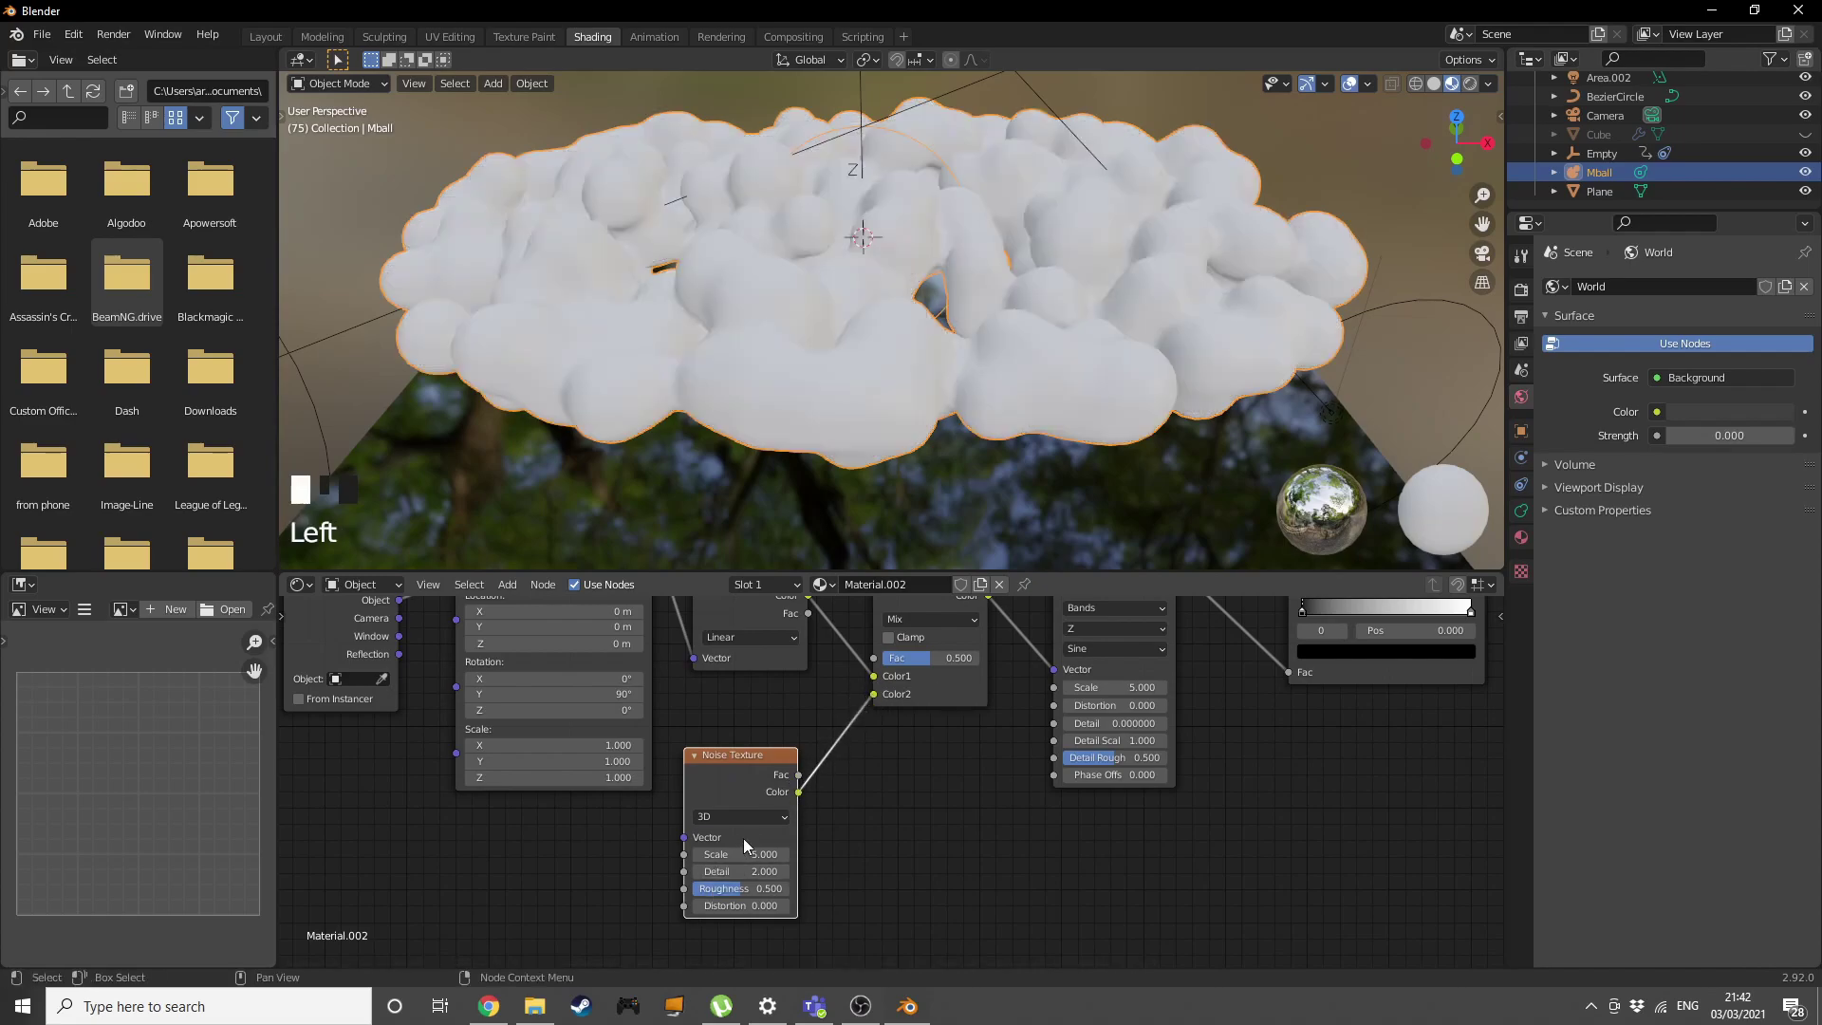
Set Noise Texture Detail to 0 and Scale to 2.420, and the Mix factor to 0.117.
scroll(875, 820, up, 2)
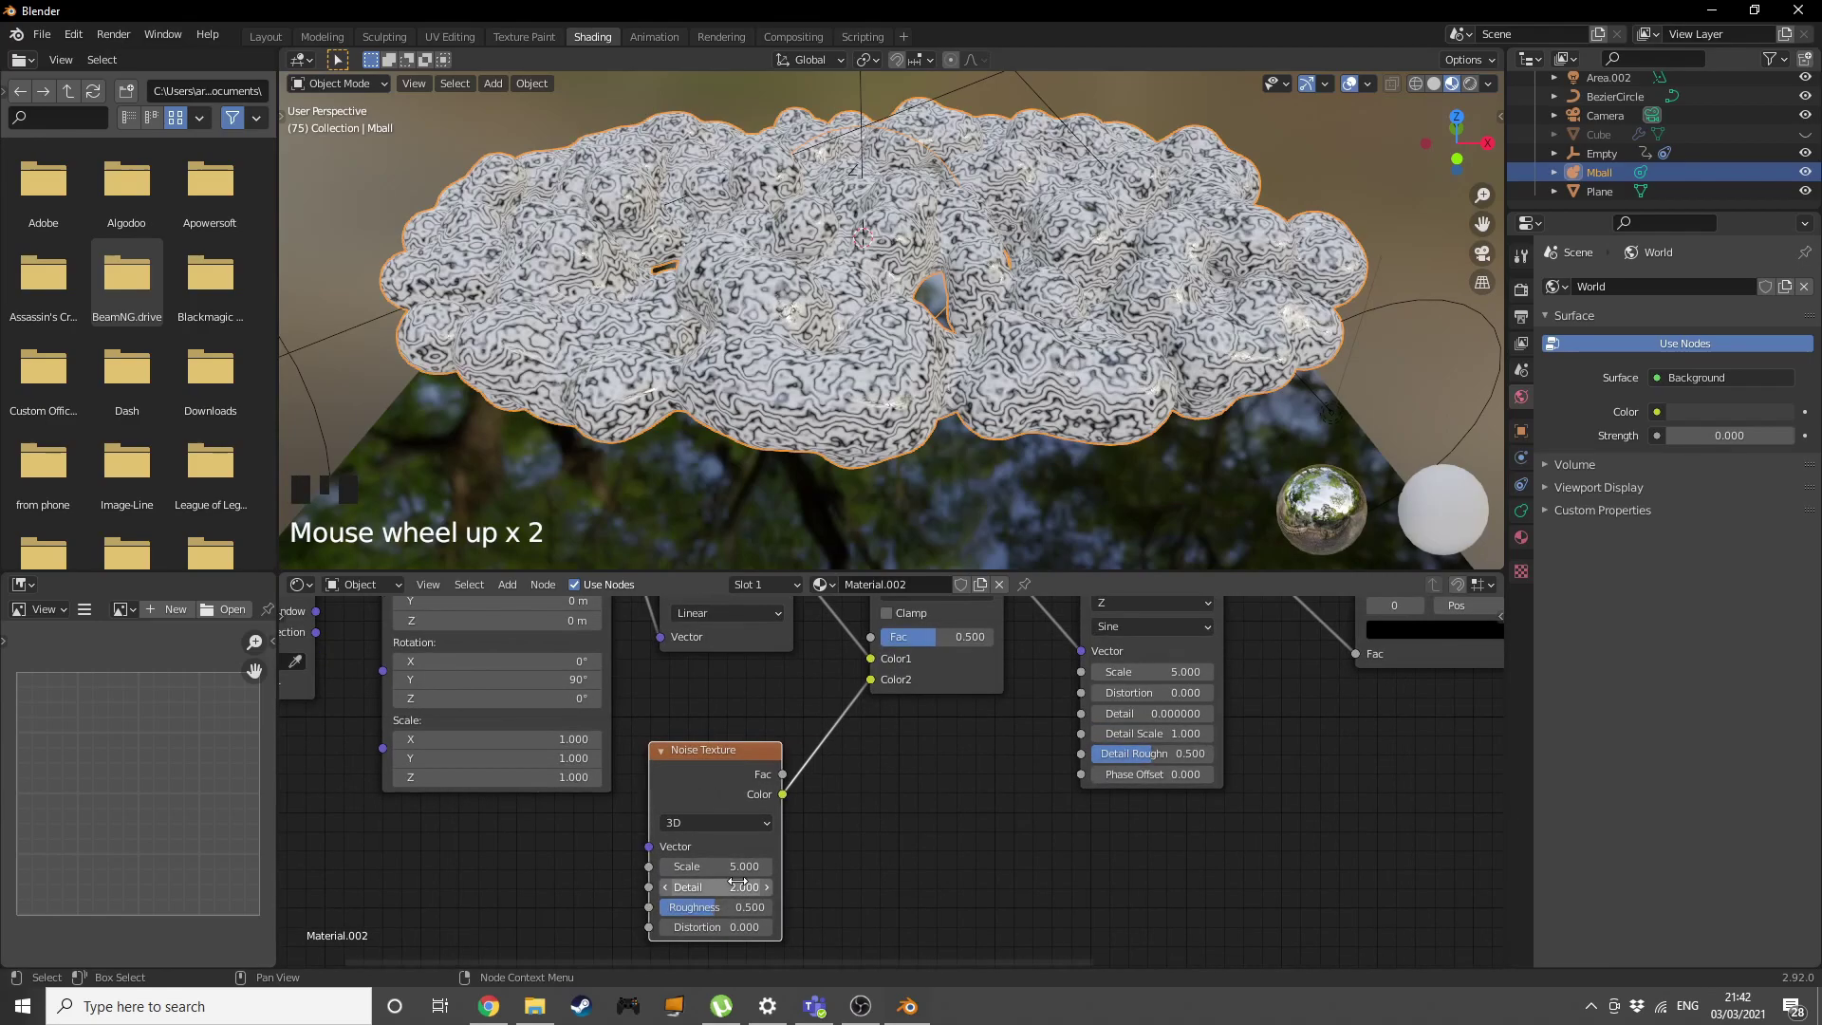
drag(740, 886, 622, 866)
middle_drag(922, 651, 879, 748)
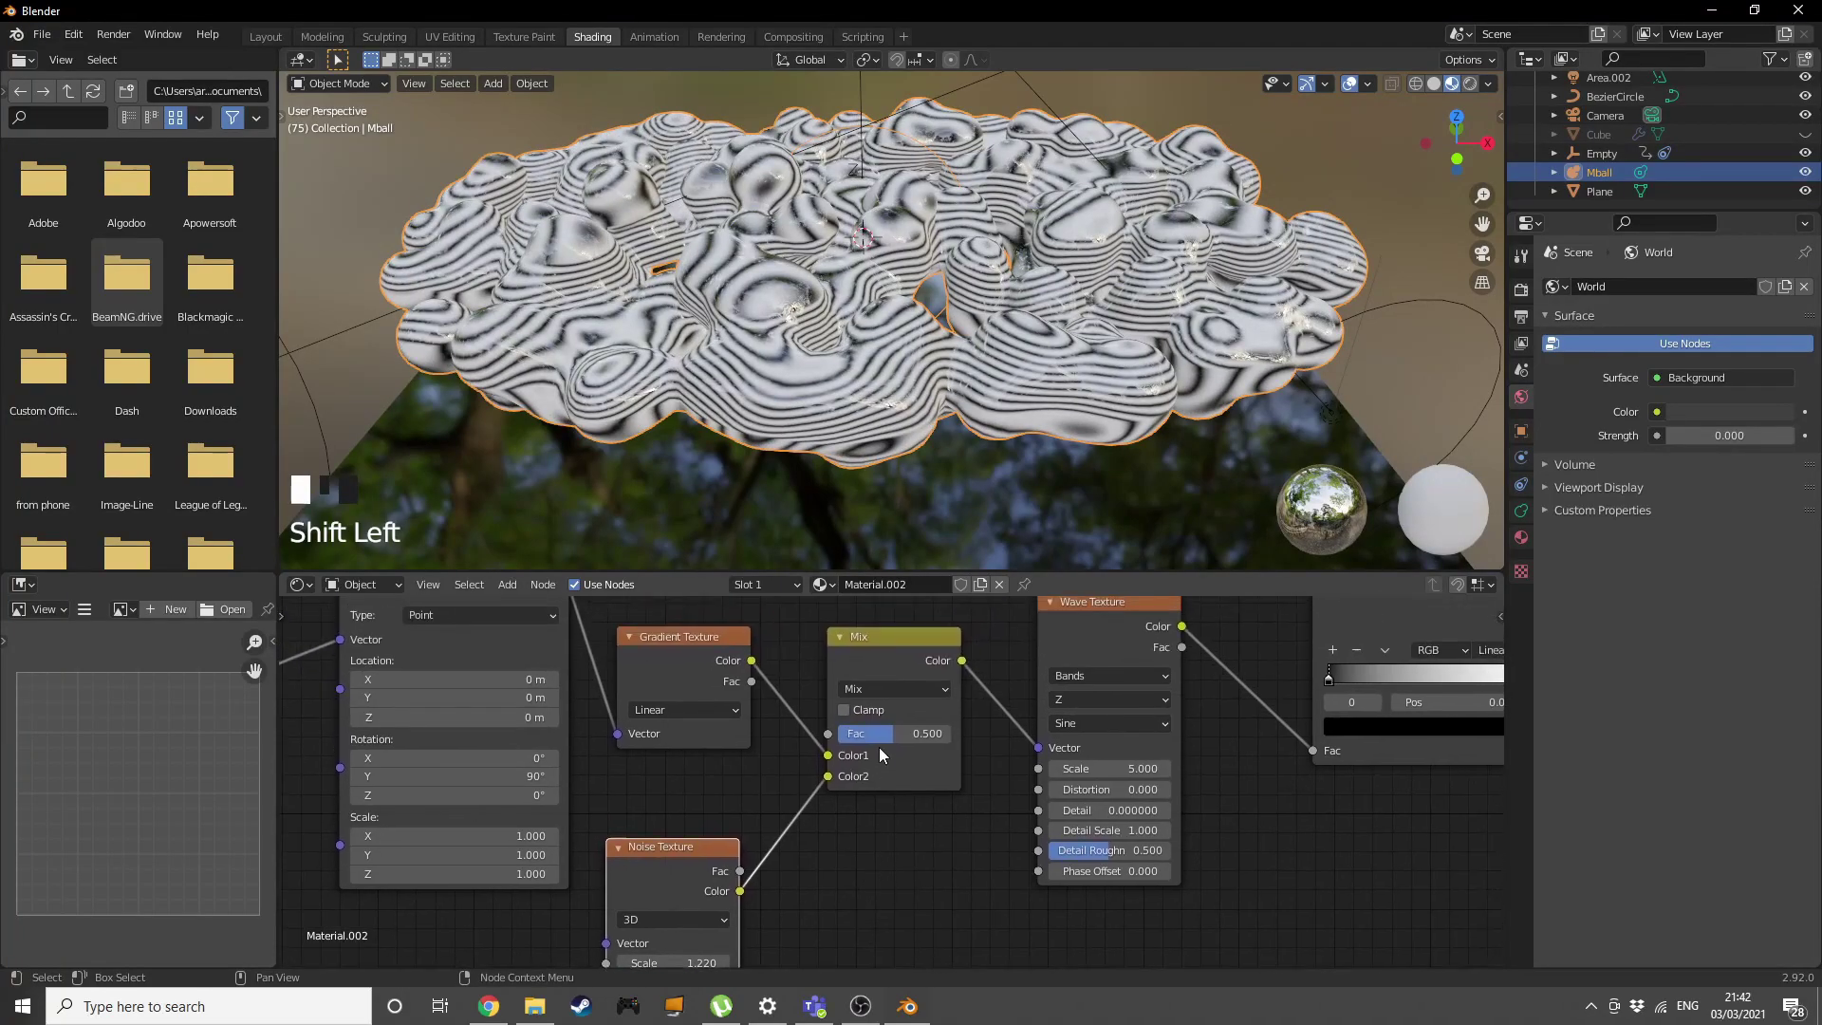
mouse_move(879, 735)
mouse_down()
mouse_move(839, 735)
mouse_move(856, 735)
mouse_up()
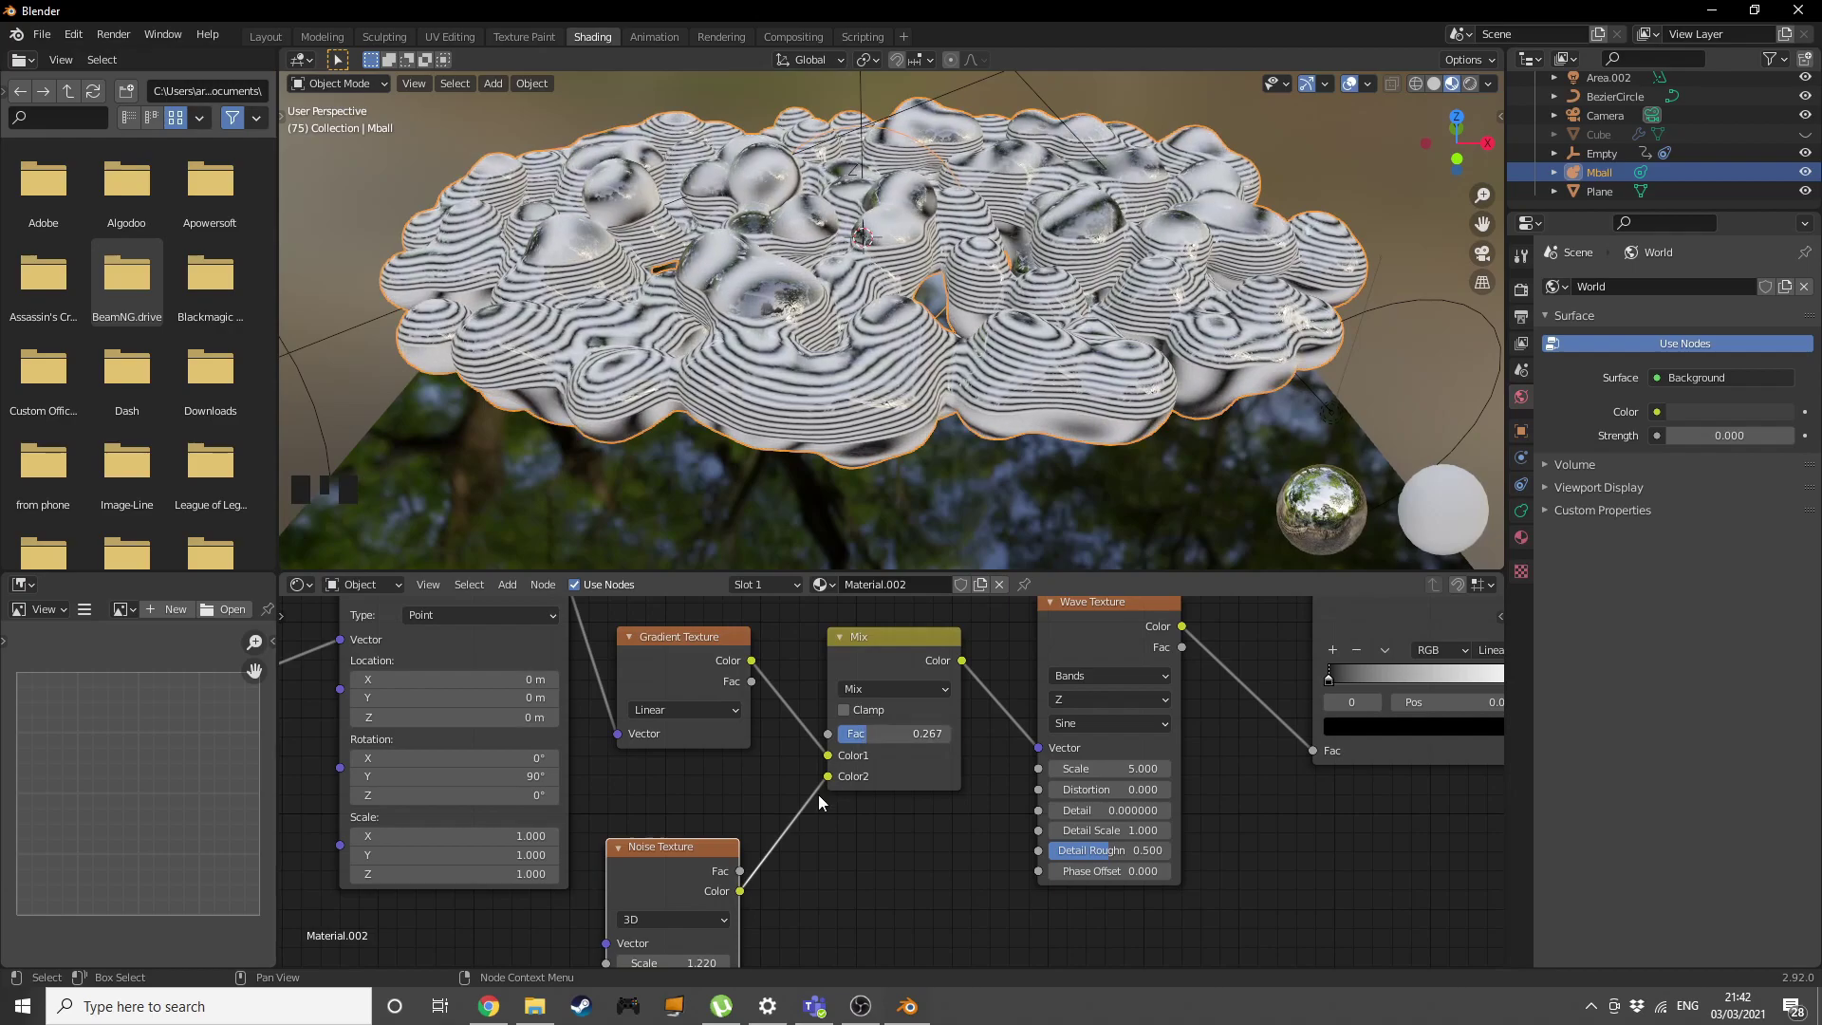
scroll(818, 794, down, 3)
middle_drag(851, 817, 776, 795)
scroll(777, 795, up, 4)
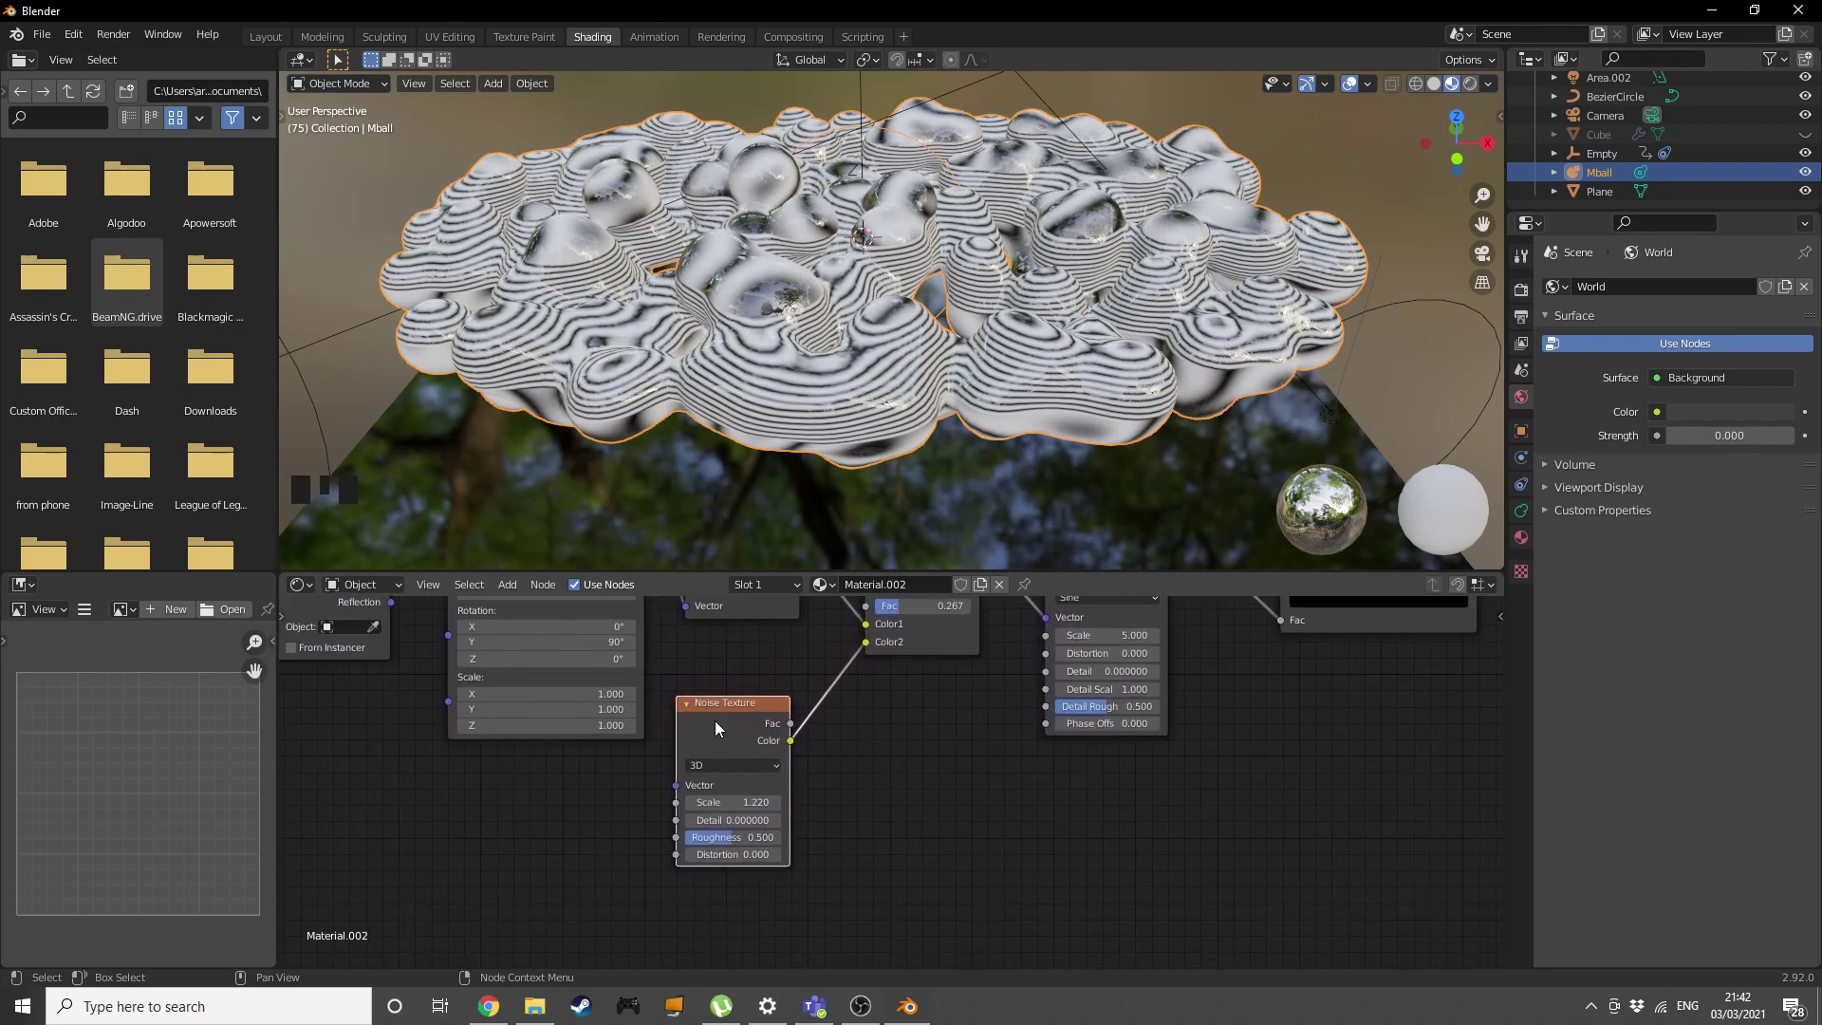
drag(715, 728, 725, 742)
drag(745, 816, 764, 817)
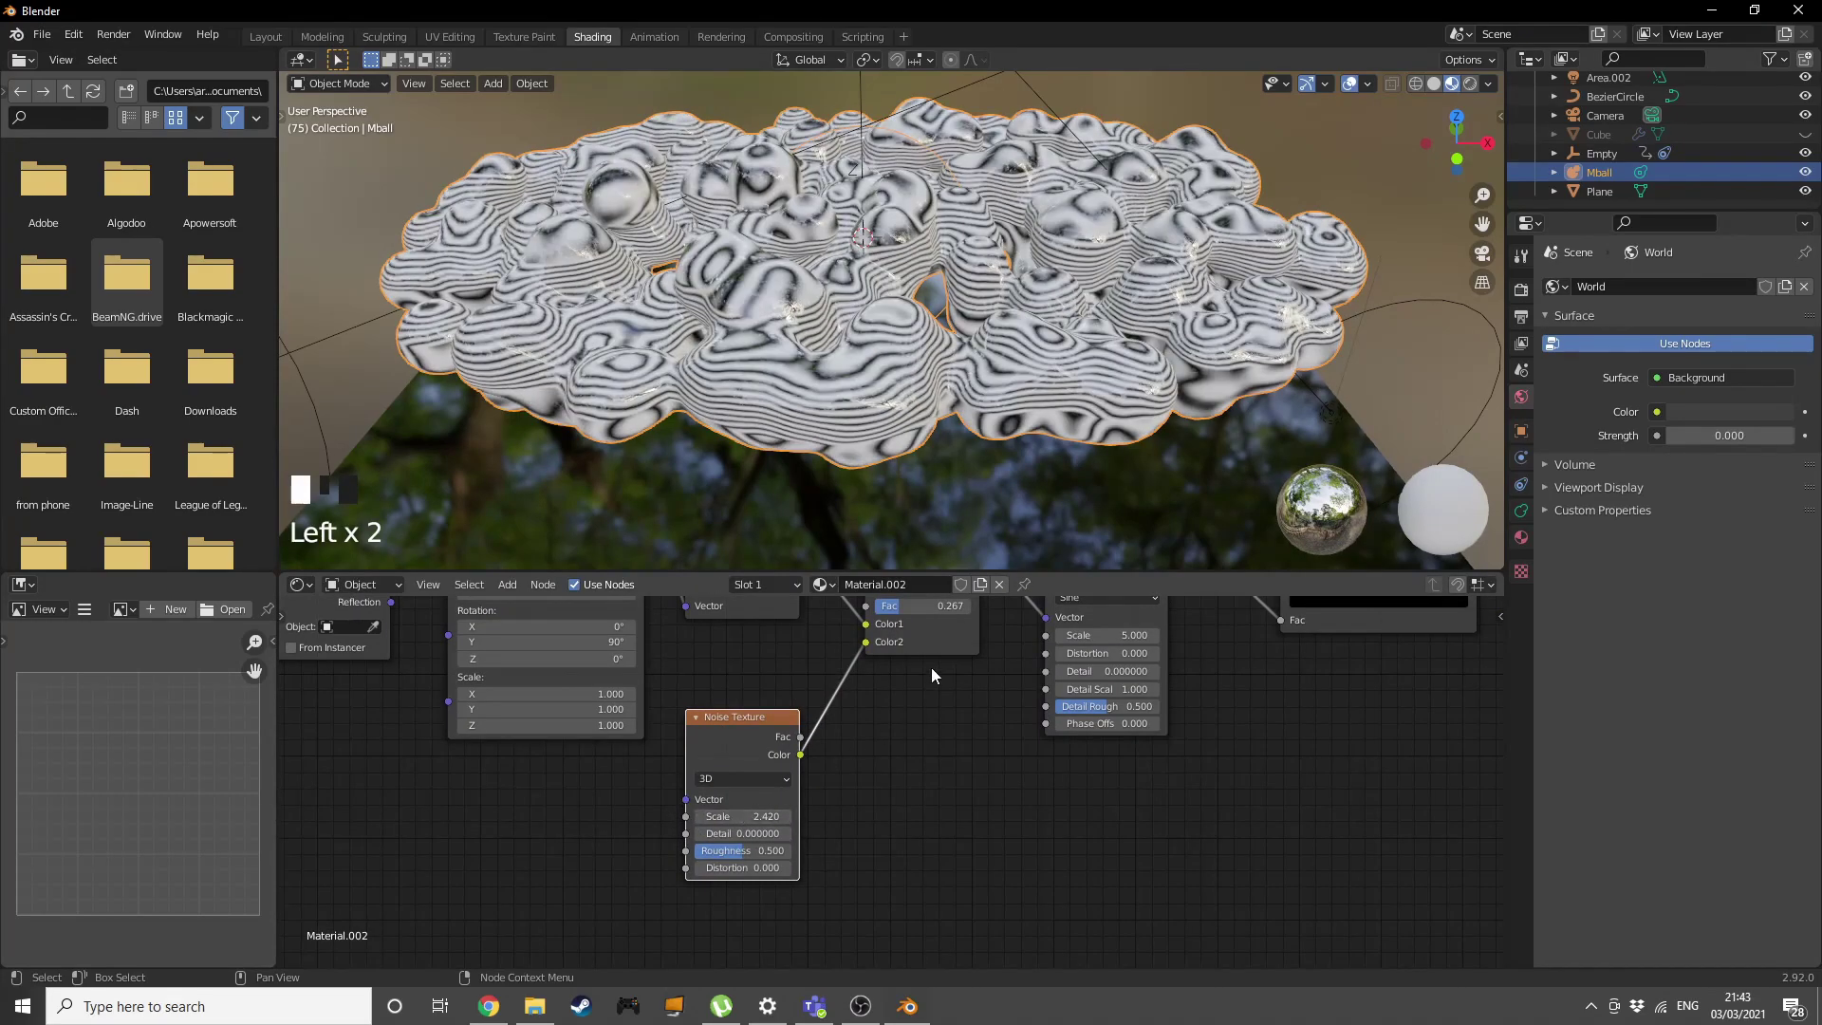
middle_drag(932, 668, 893, 758)
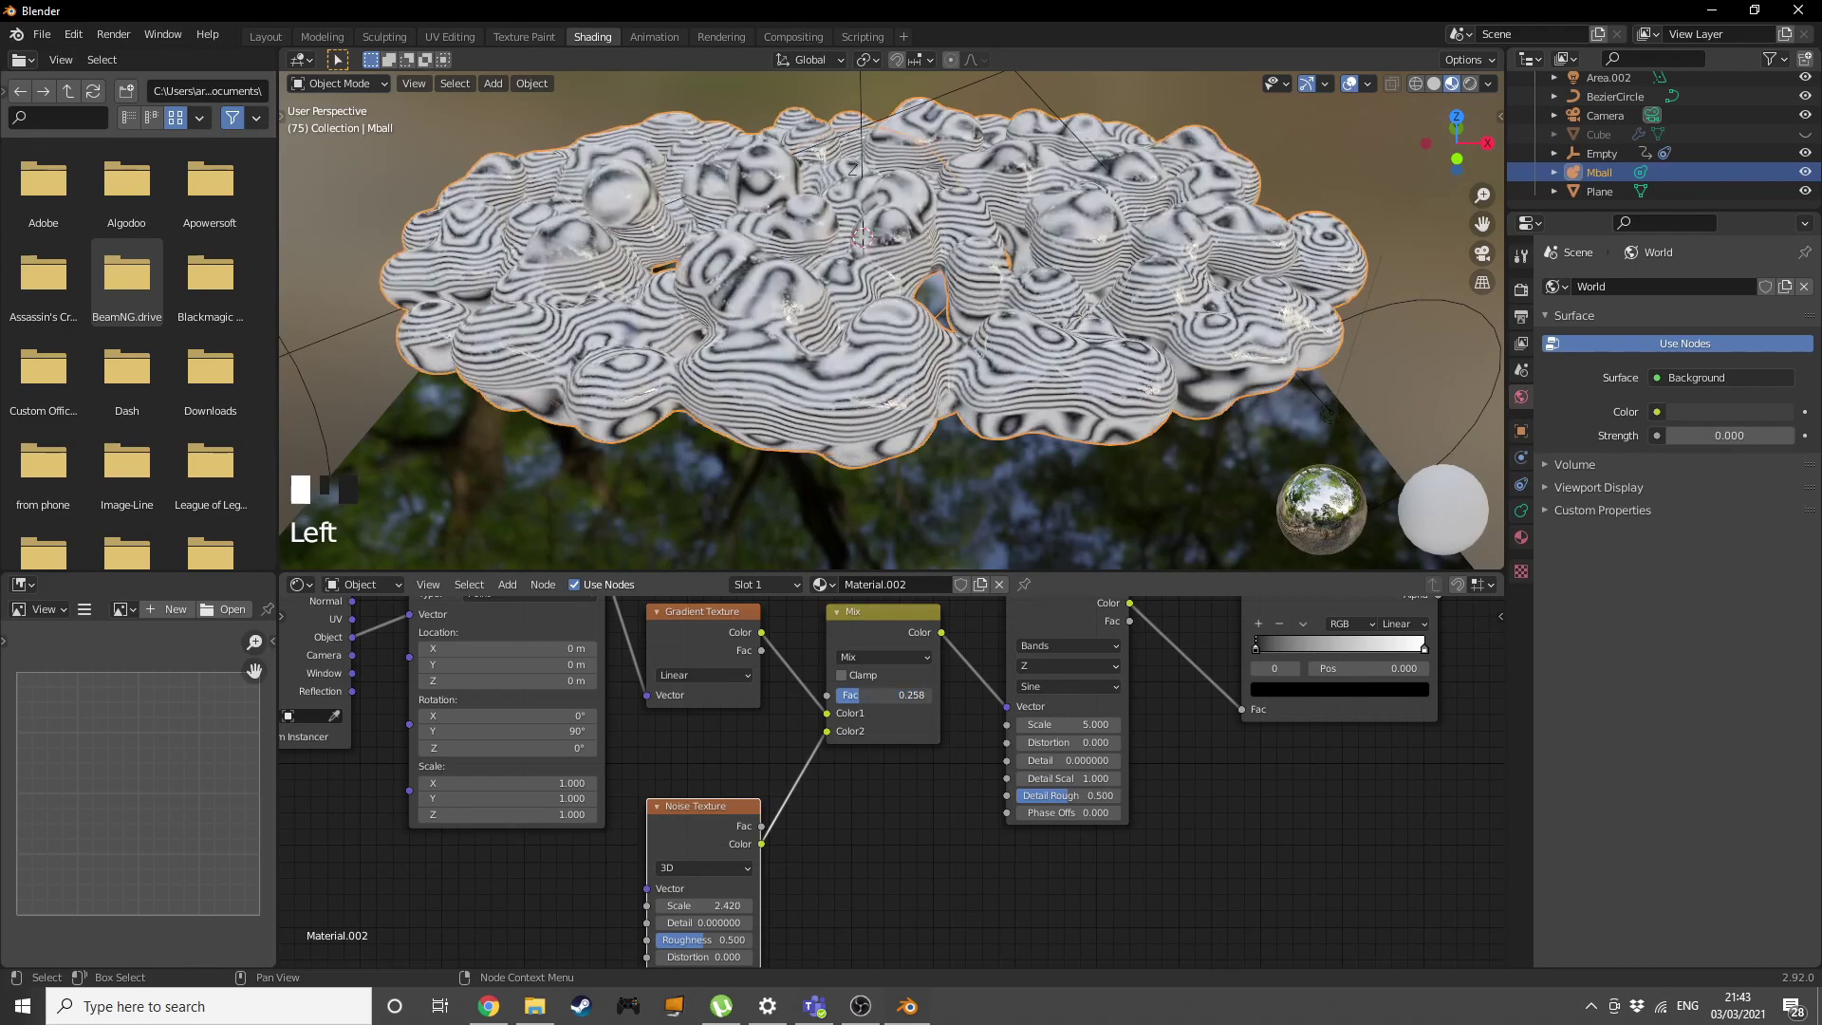
mouse_move(883, 695)
mouse_down()
mouse_move(868, 695)
mouse_move(948, 695)
mouse_move(866, 695)
mouse_up()
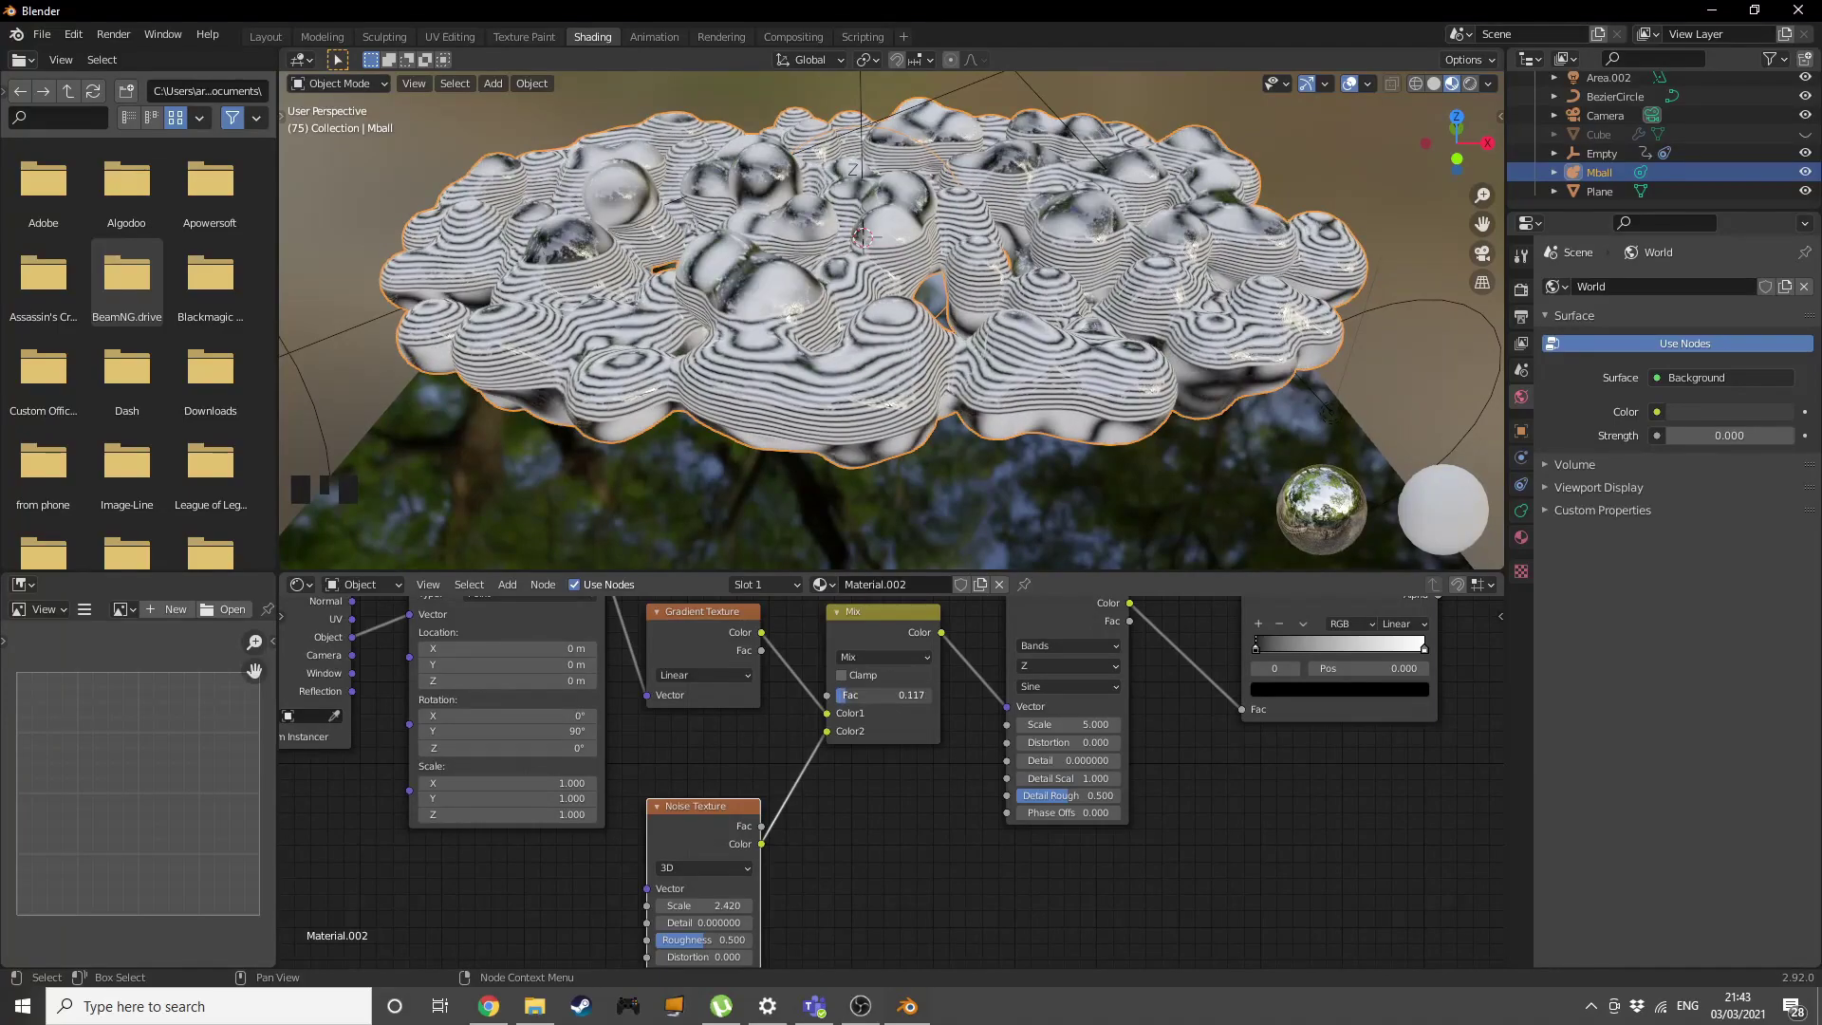
Lower the Wave Texture scale to 1.500 for wider bands.
middle_drag(914, 750, 664, 848)
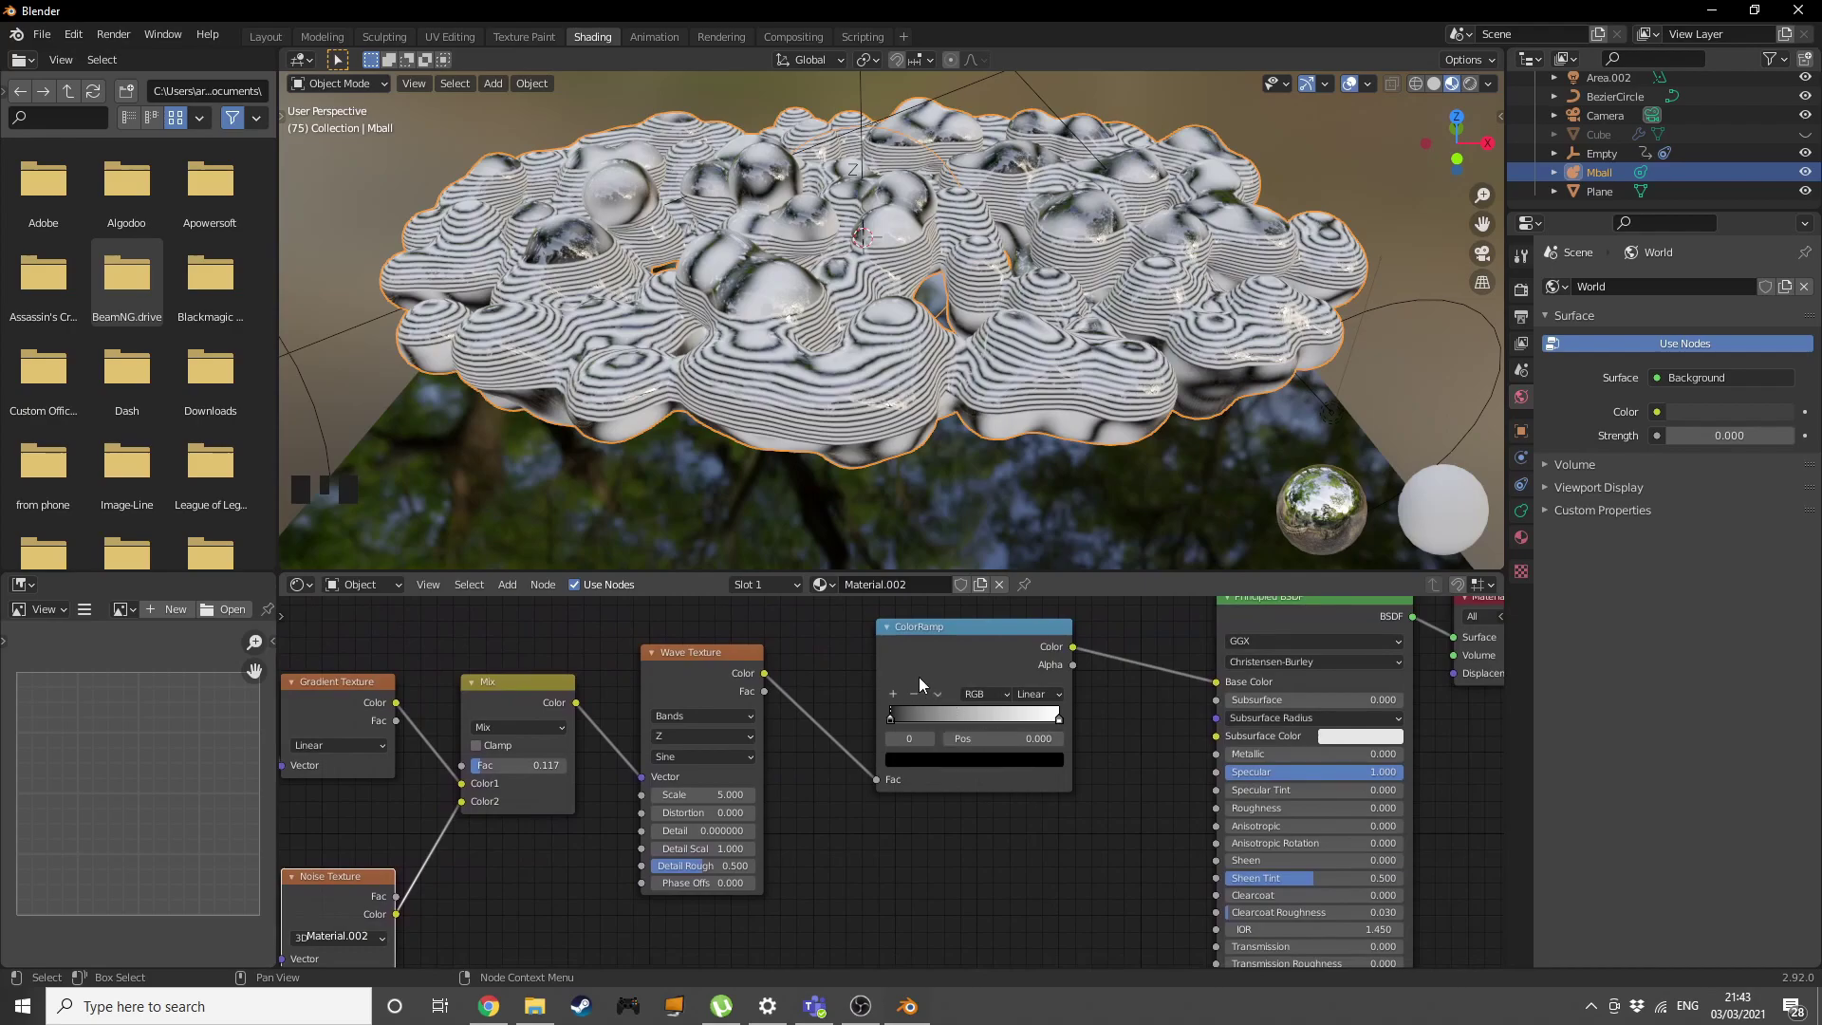
scroll(919, 676, up, 1)
scroll(736, 509, up, 3)
mouse_move(689, 797)
mouse_down()
mouse_move(593, 797)
mouse_move(611, 797)
mouse_up()
Add a teal stop between the ramp's black and white ends and slide it right.
click(888, 708)
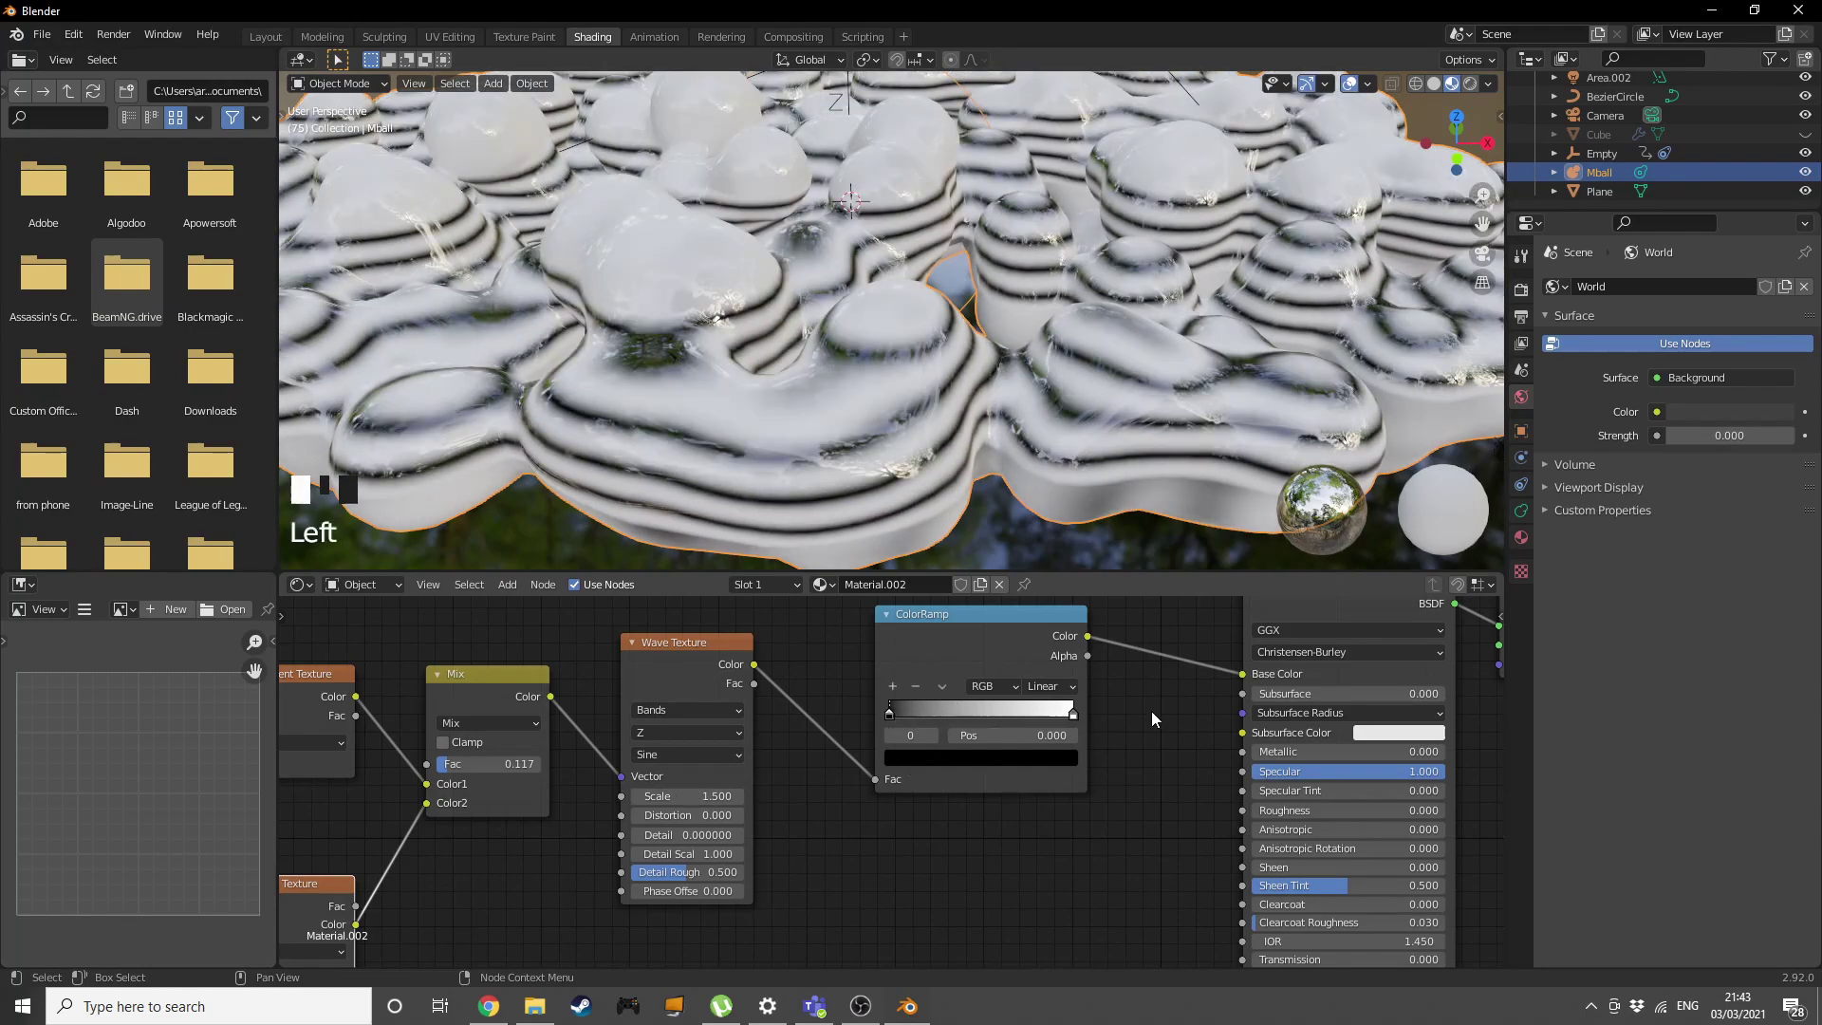
click(1073, 714)
click(1058, 766)
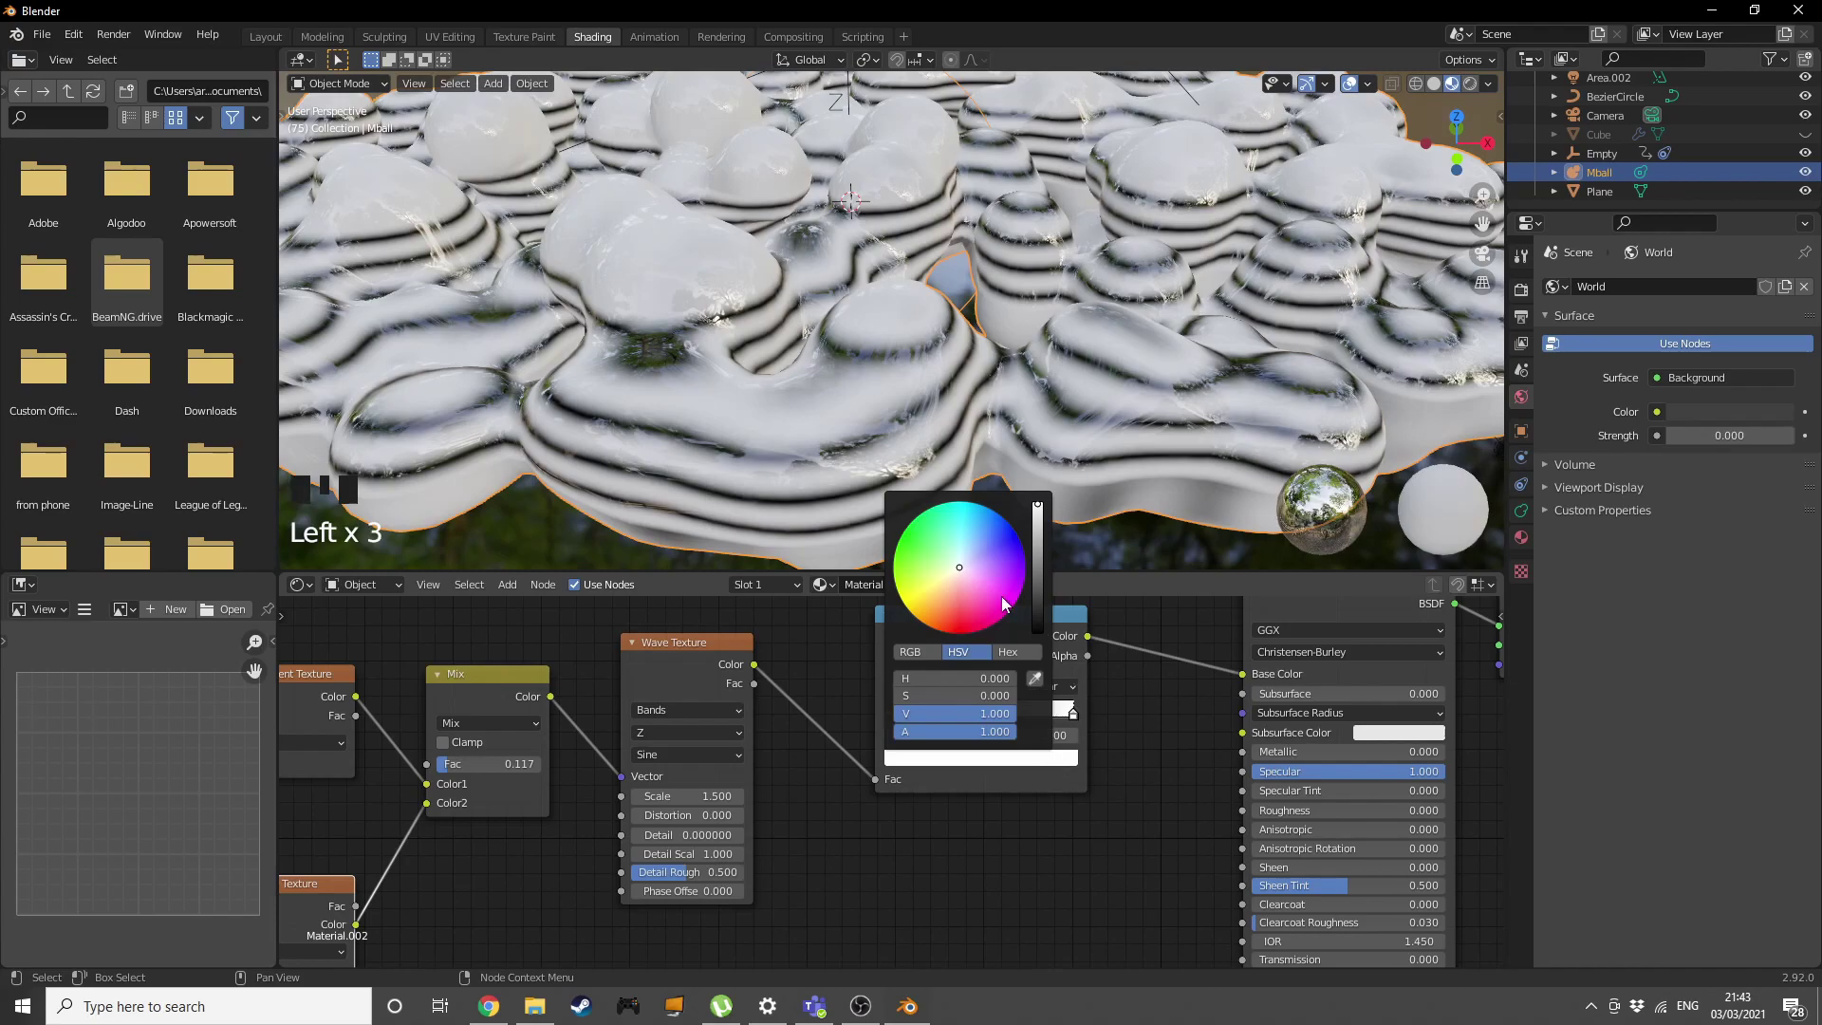
click(891, 714)
click(892, 687)
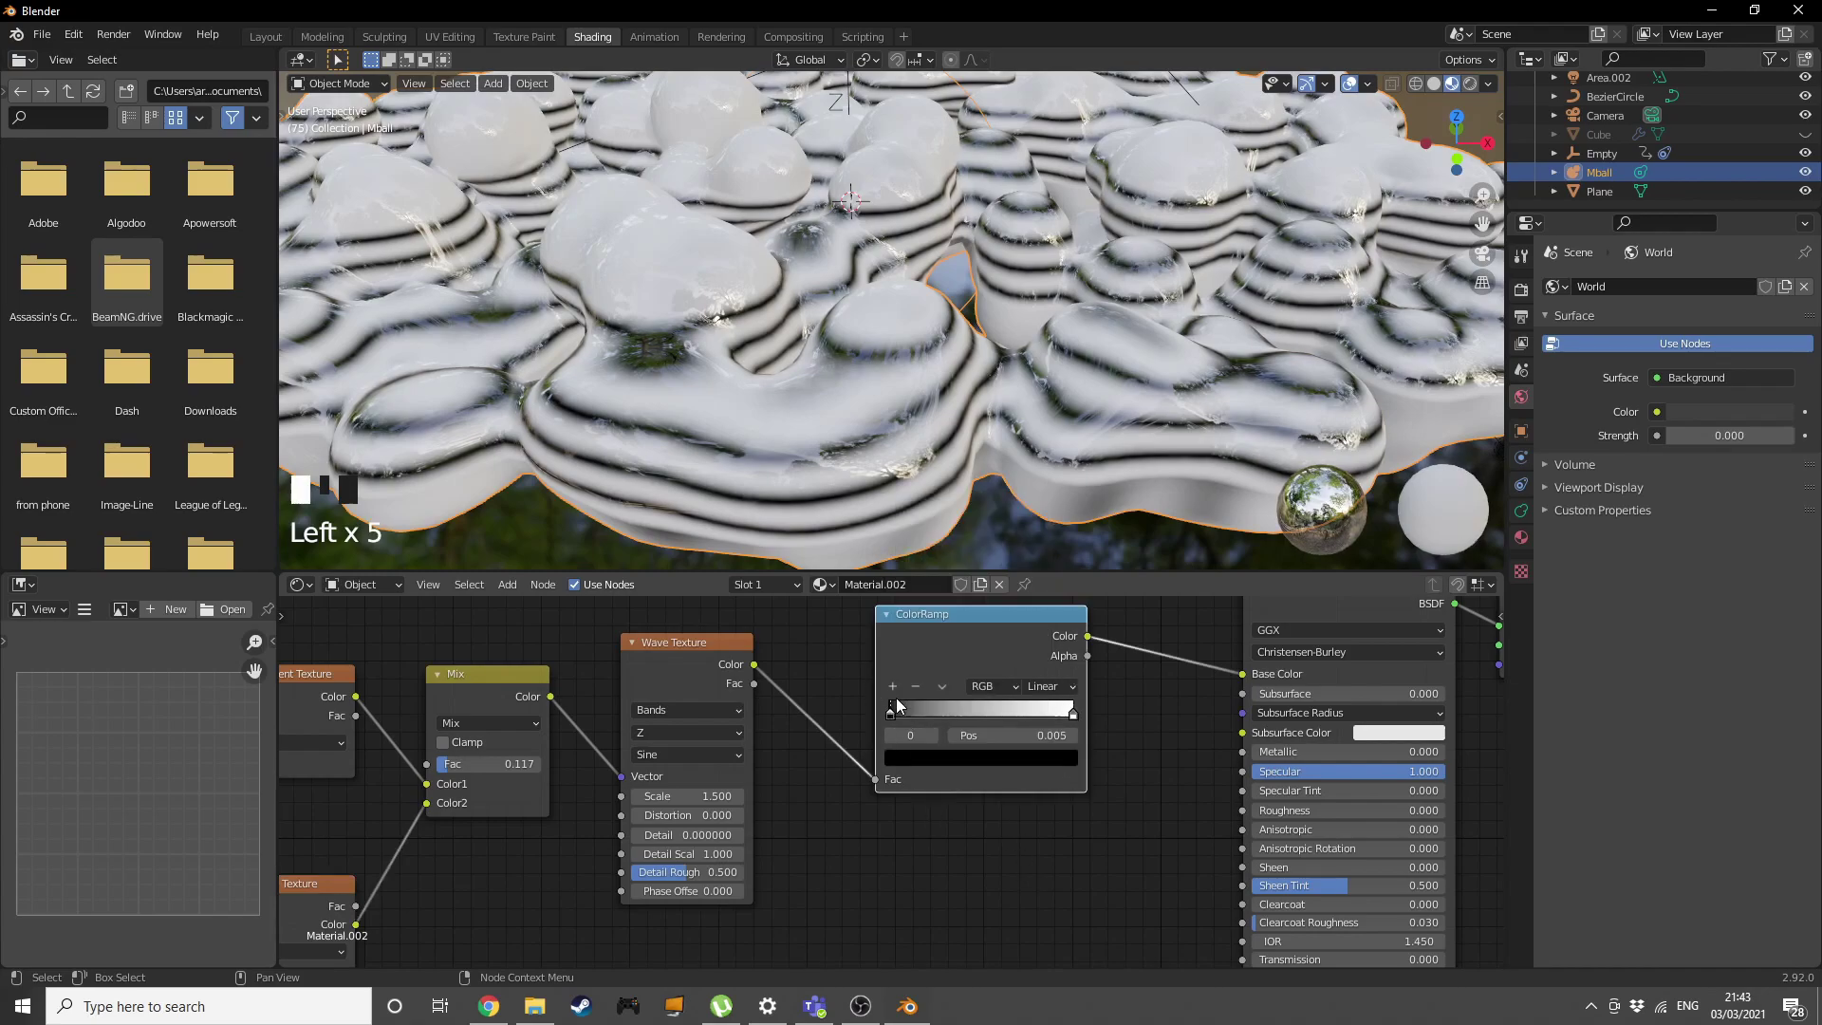
click(976, 763)
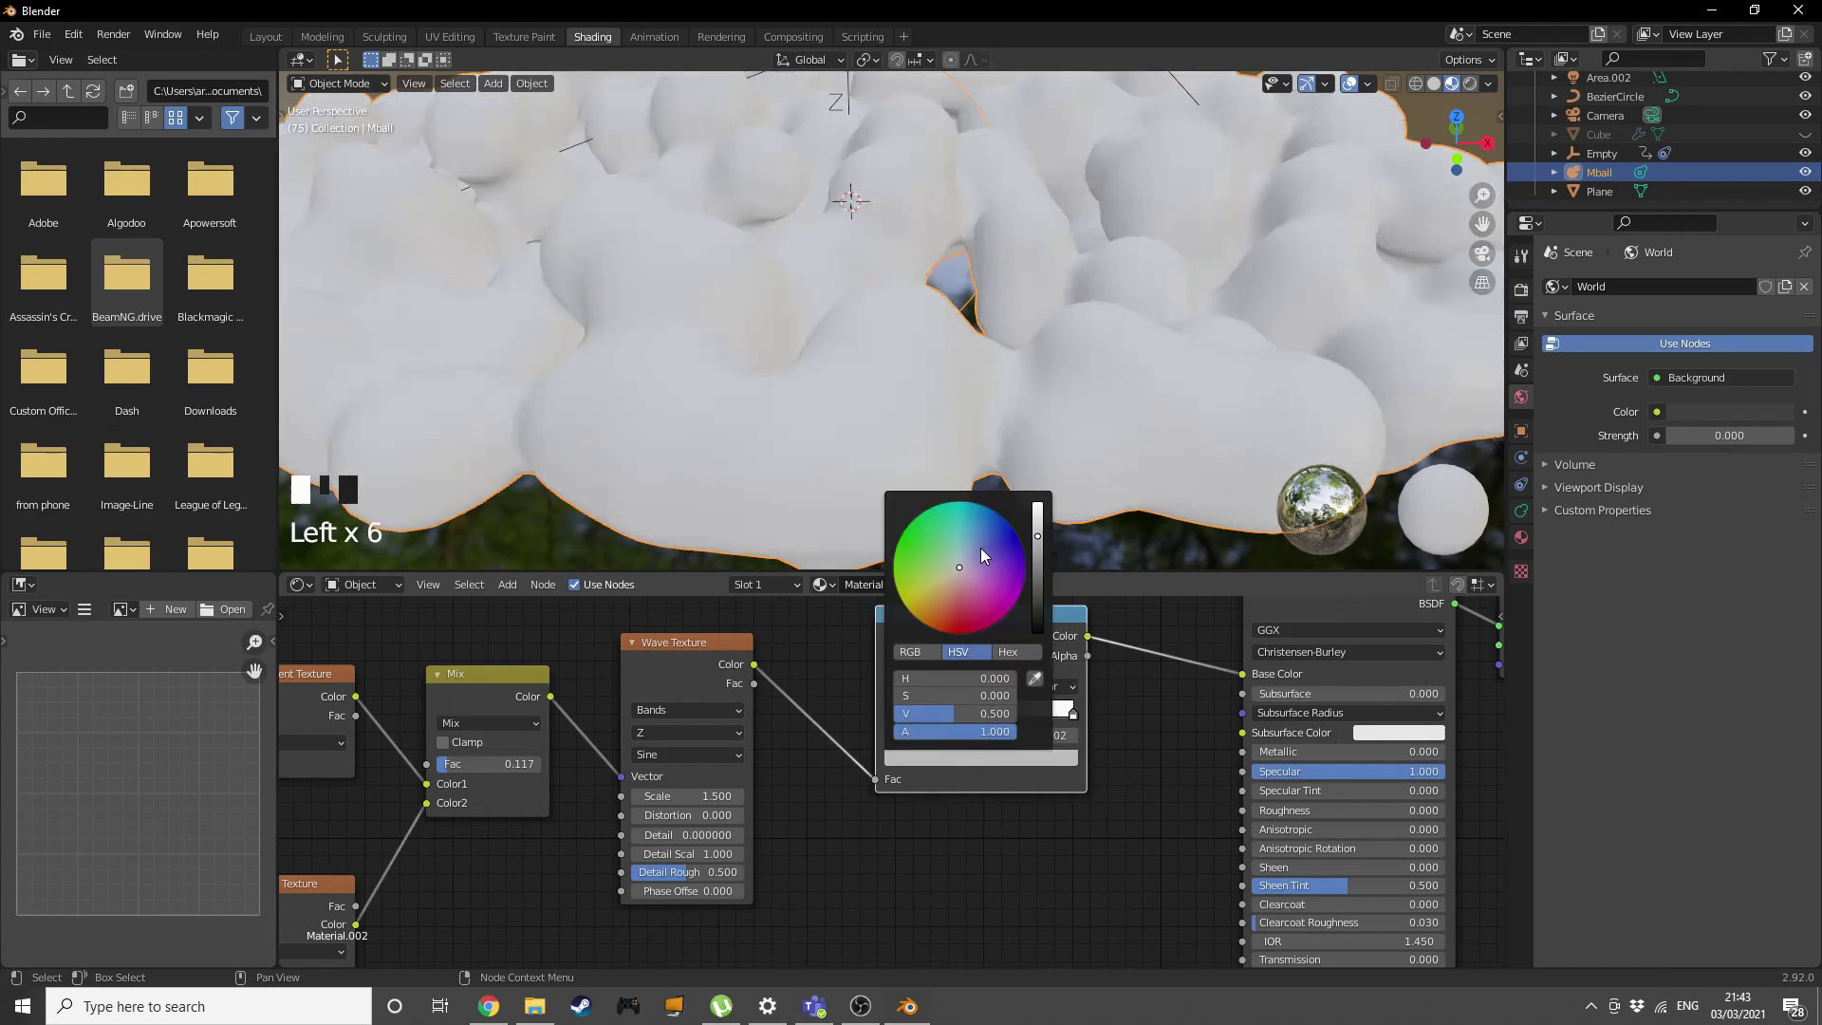
click(964, 501)
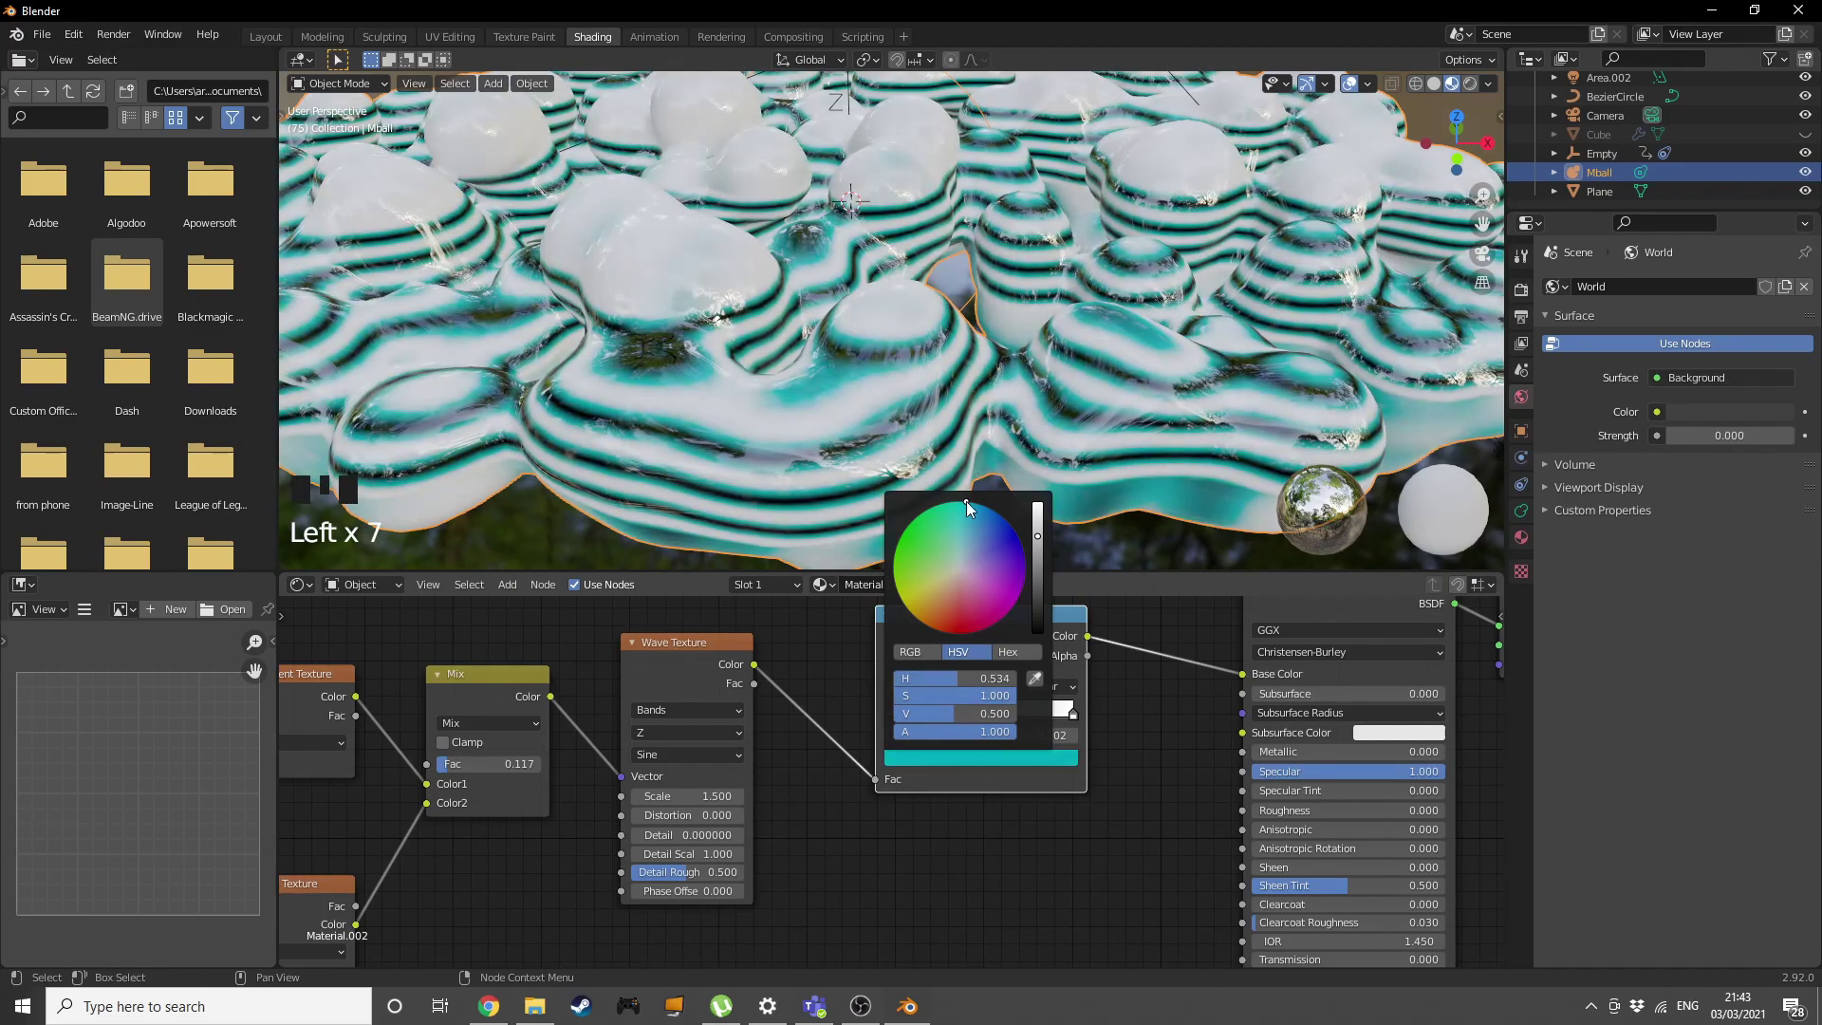
drag(983, 712, 1042, 712)
Add a blue stop to the colour ramp and fine-tune the stop positions.
click(894, 686)
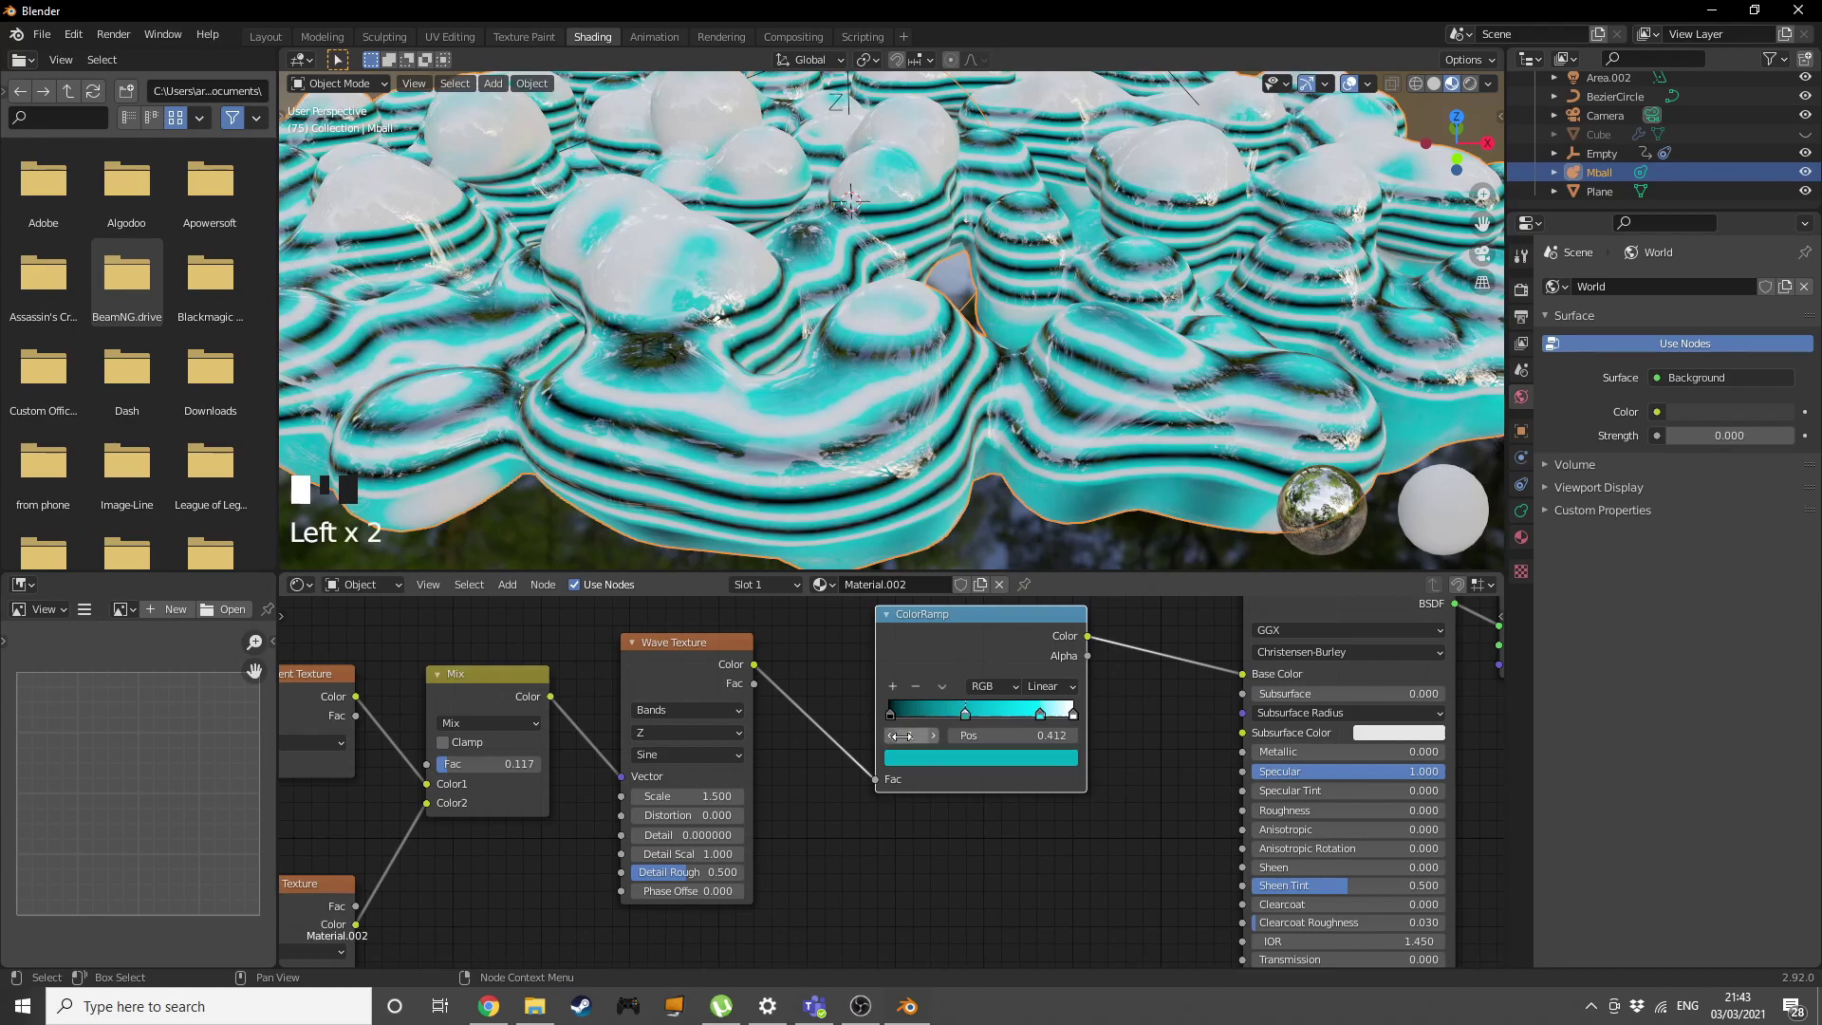
click(925, 754)
click(1007, 521)
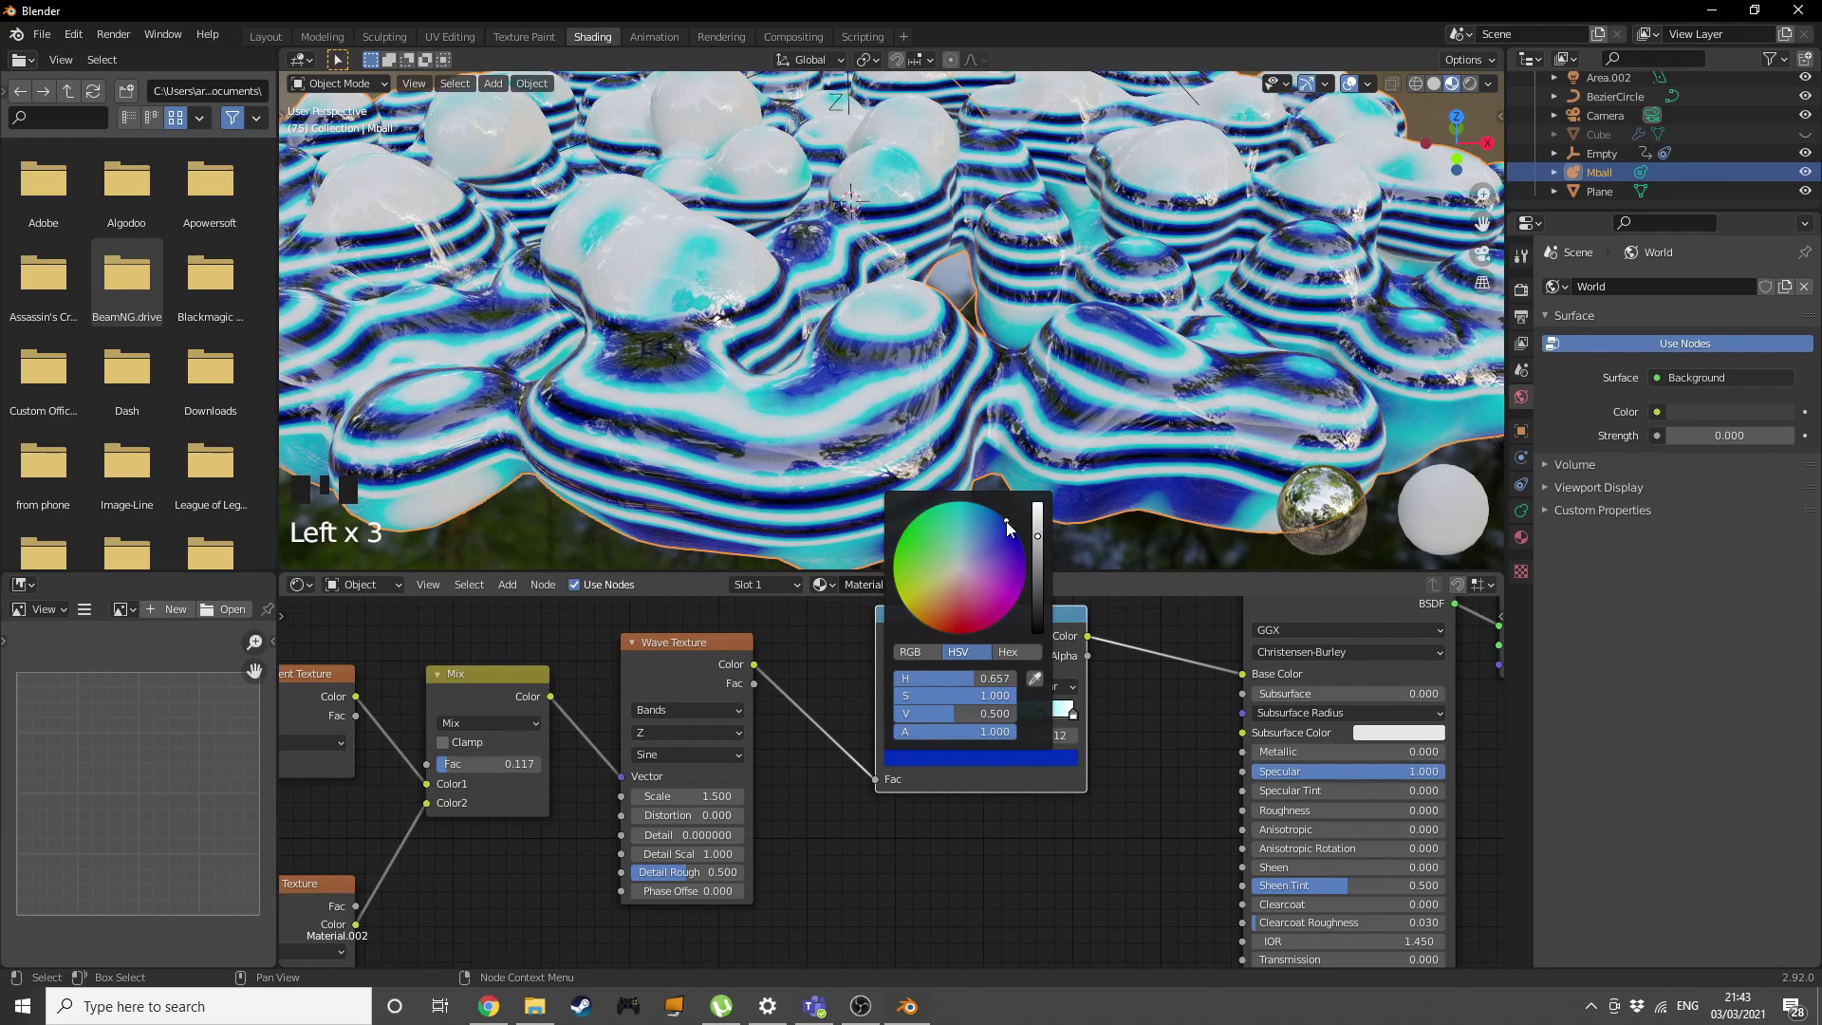
scroll(1009, 529, up, 10)
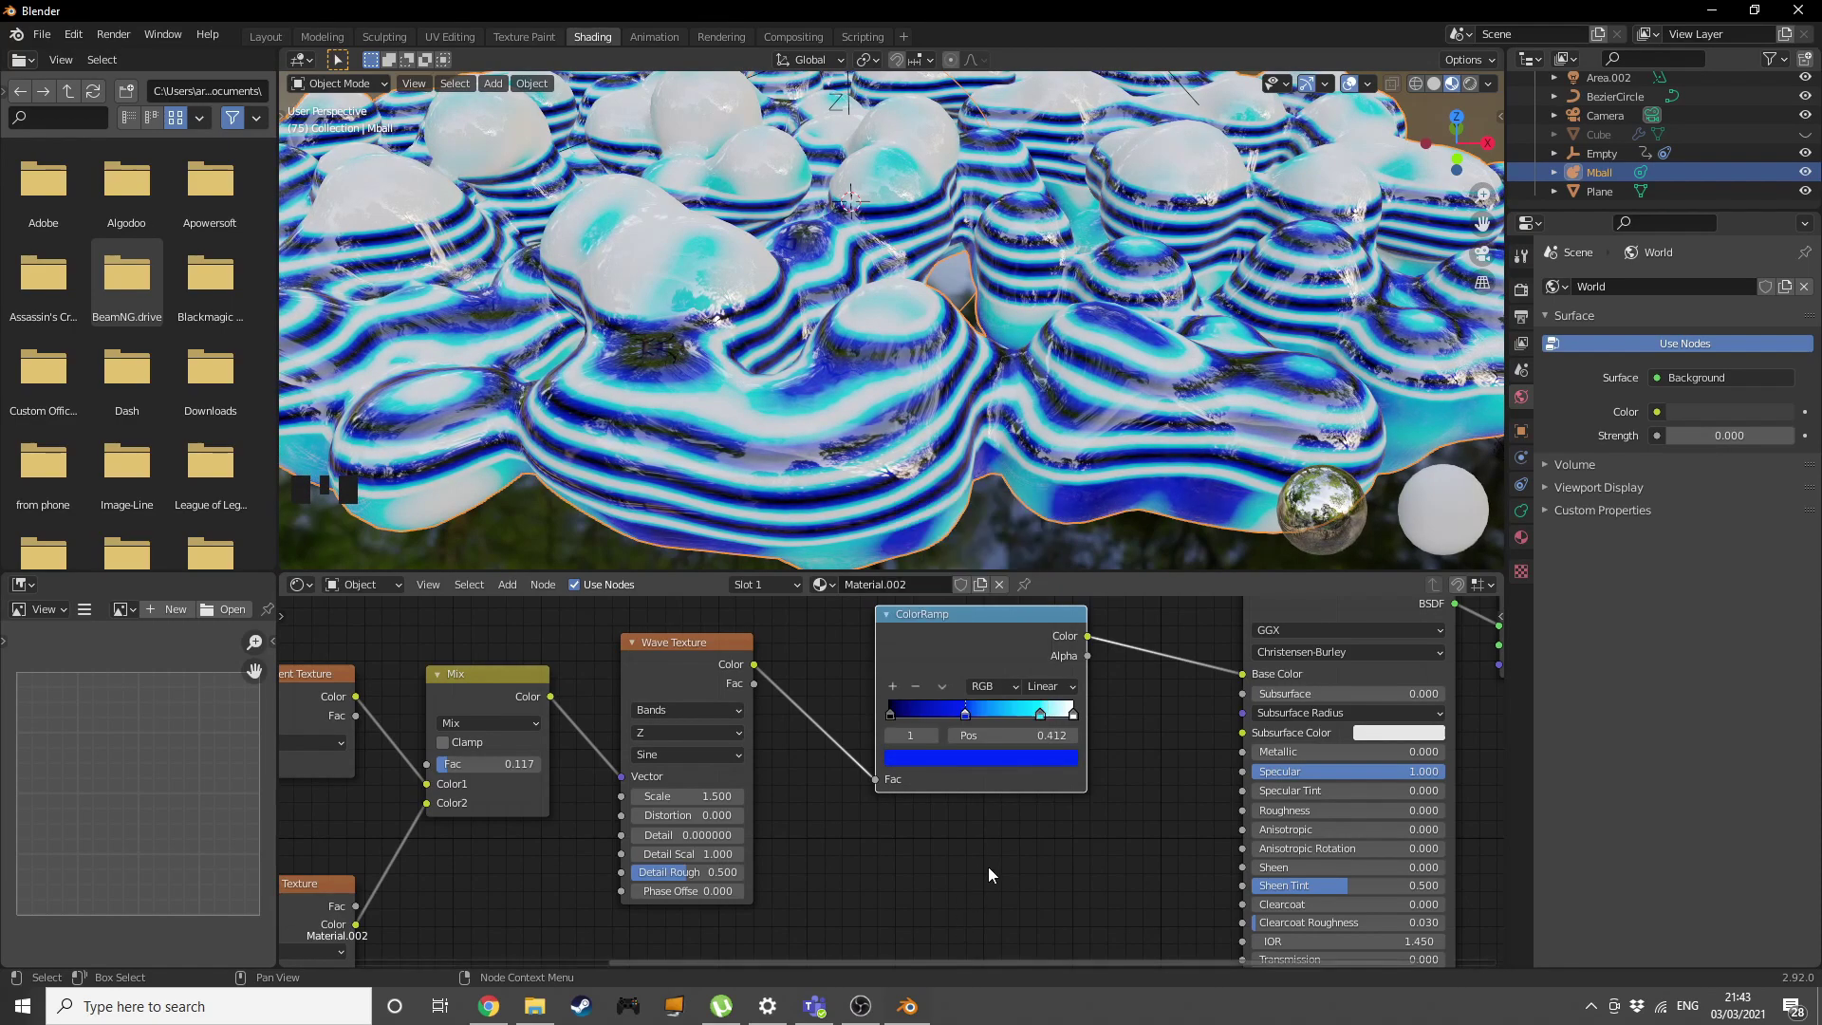
drag(965, 712, 1018, 716)
middle_drag(949, 494, 949, 389)
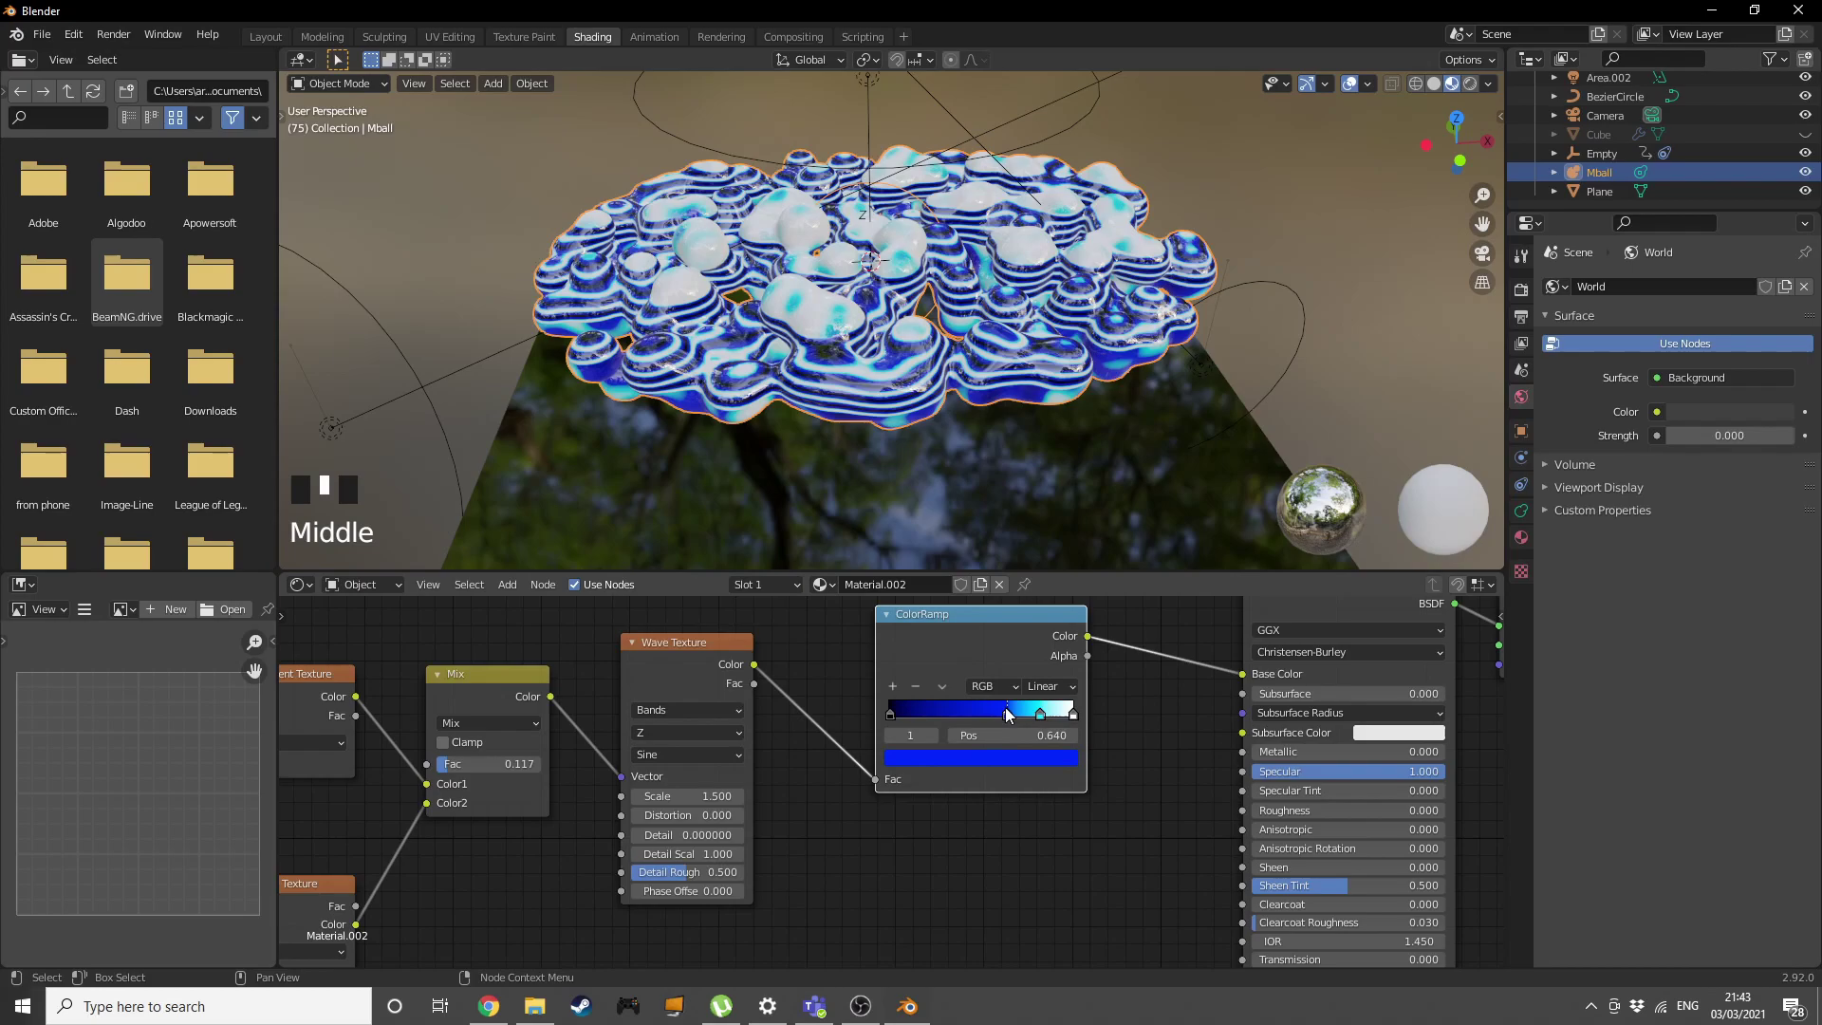
drag(1008, 713, 1053, 713)
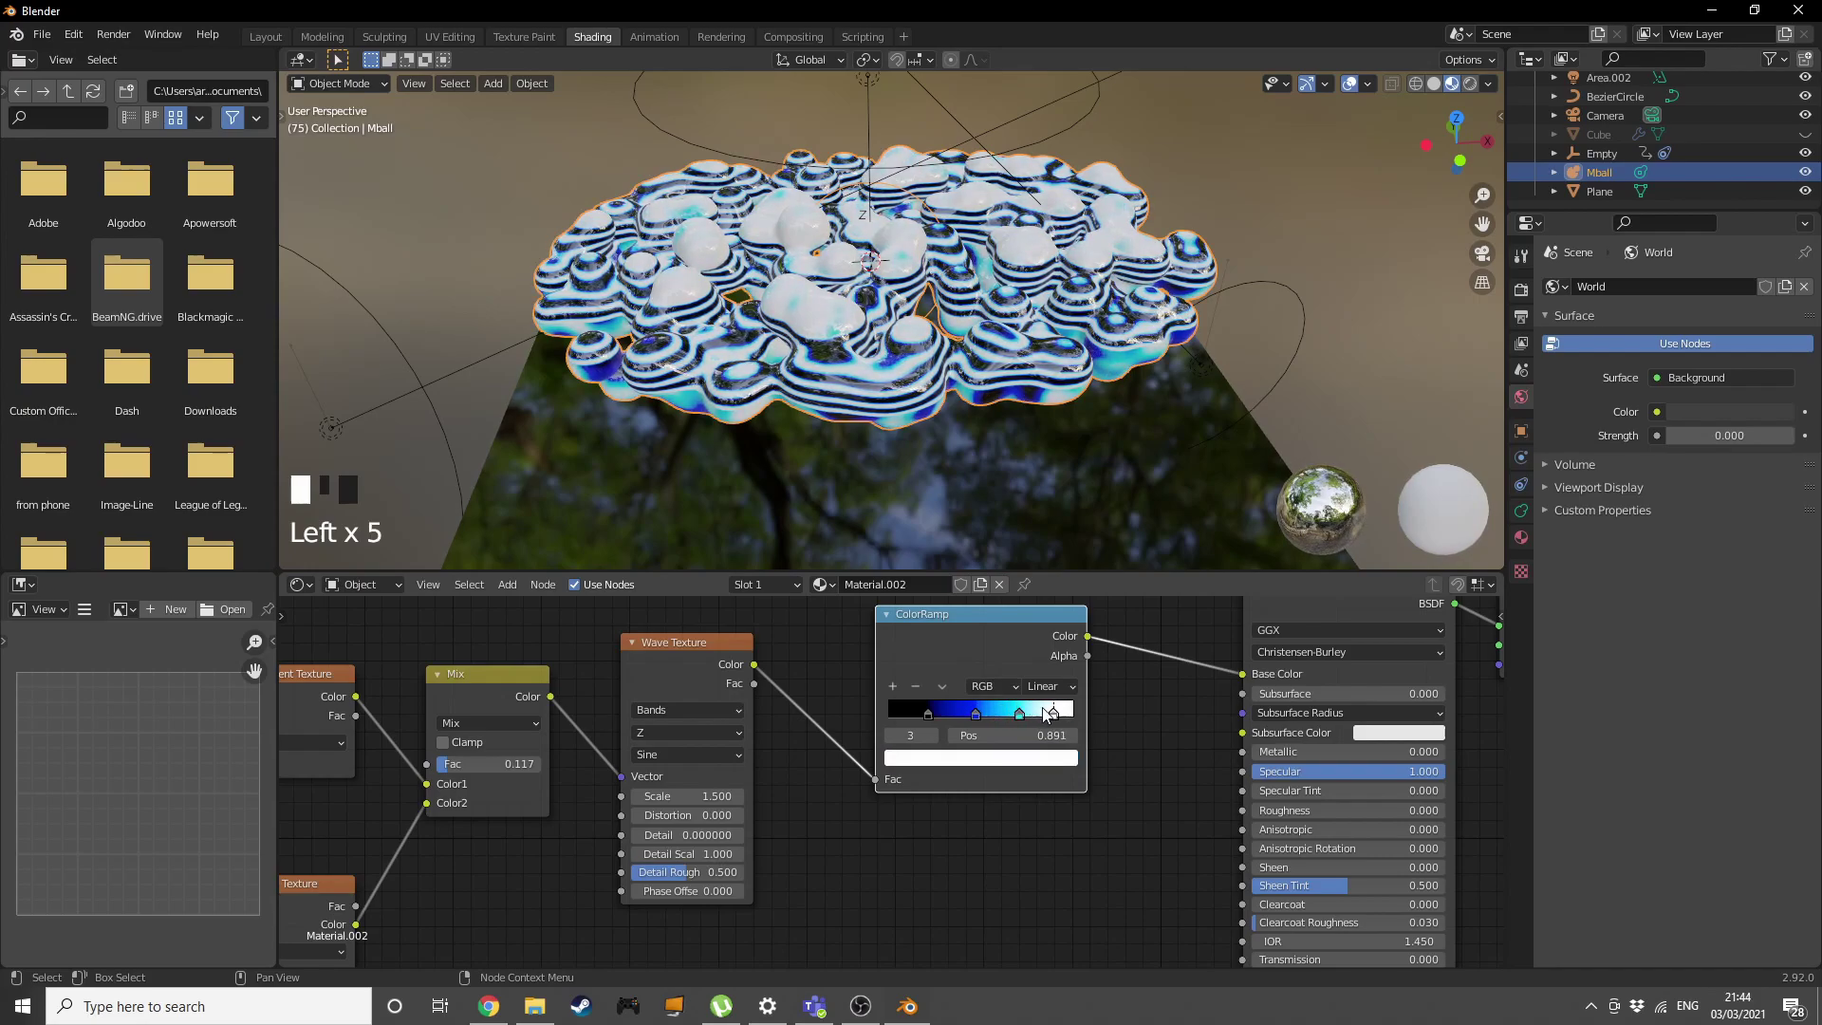
Look through the camera in Rendered shading and play the blob animation, then pause it.
key(KP_0)
scroll(830, 329, up, 3)
key(space)
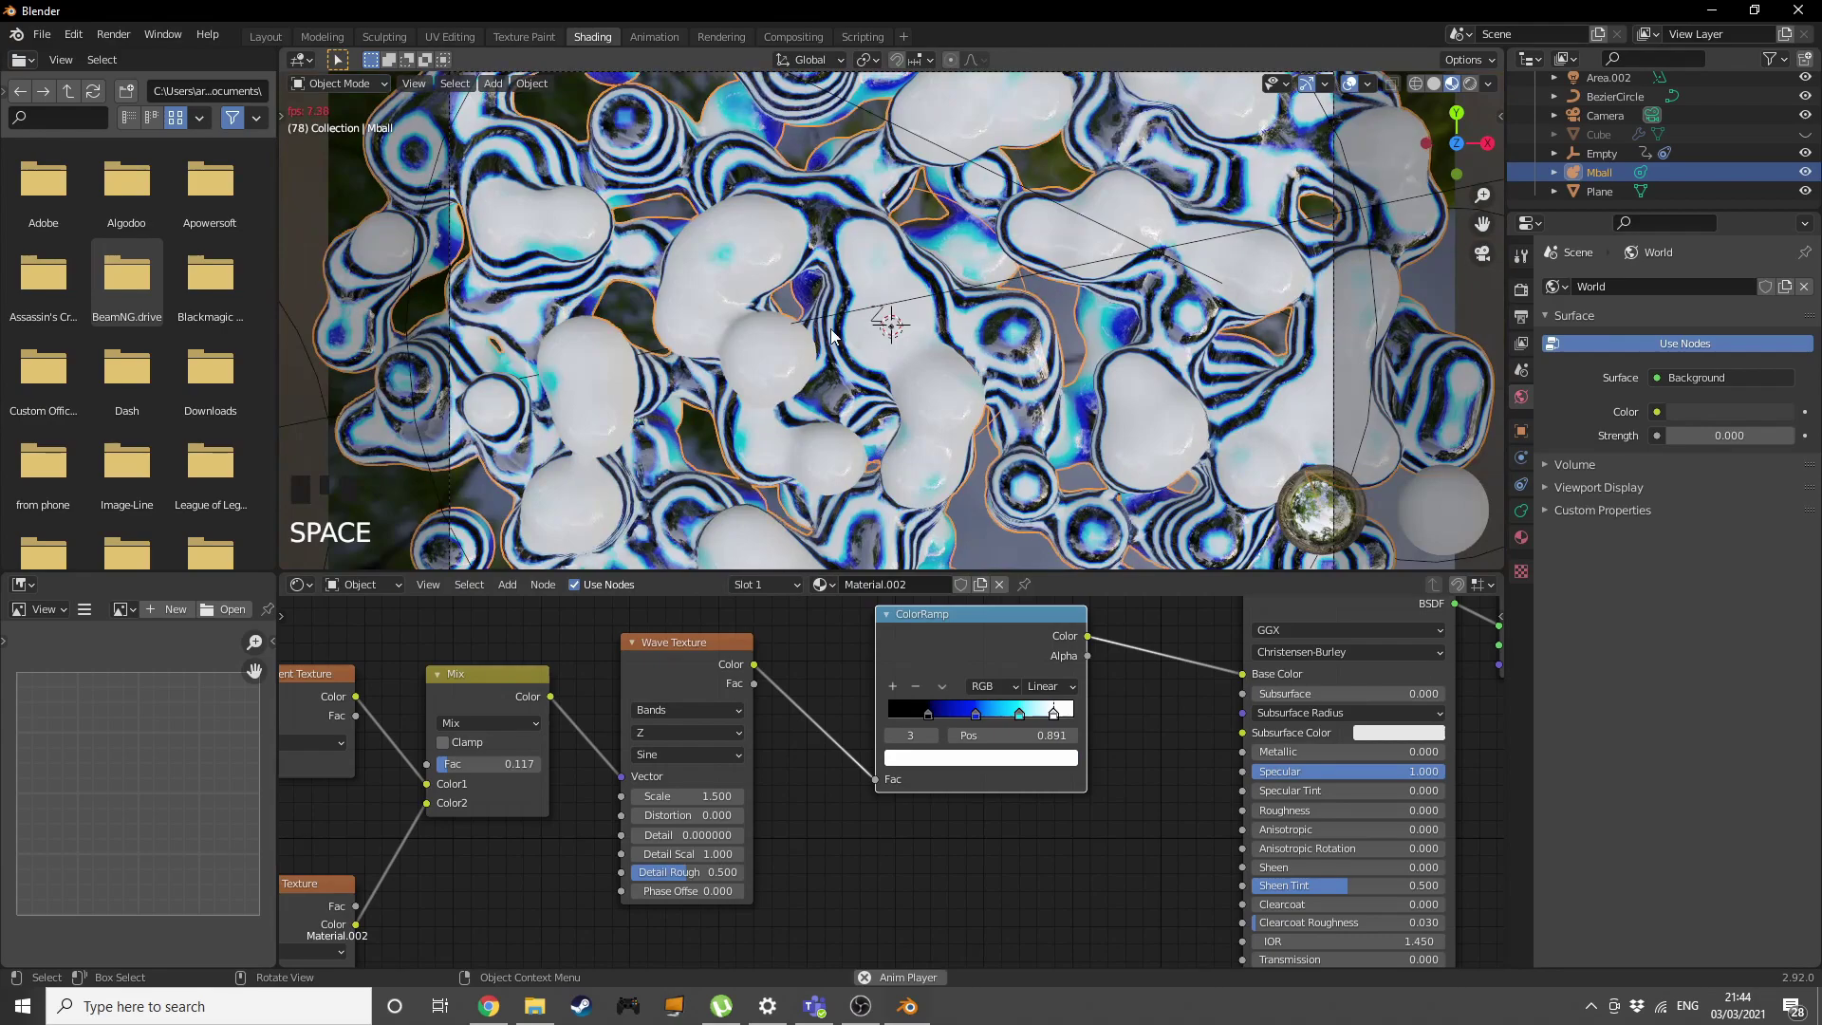
key(z)
click(946, 265)
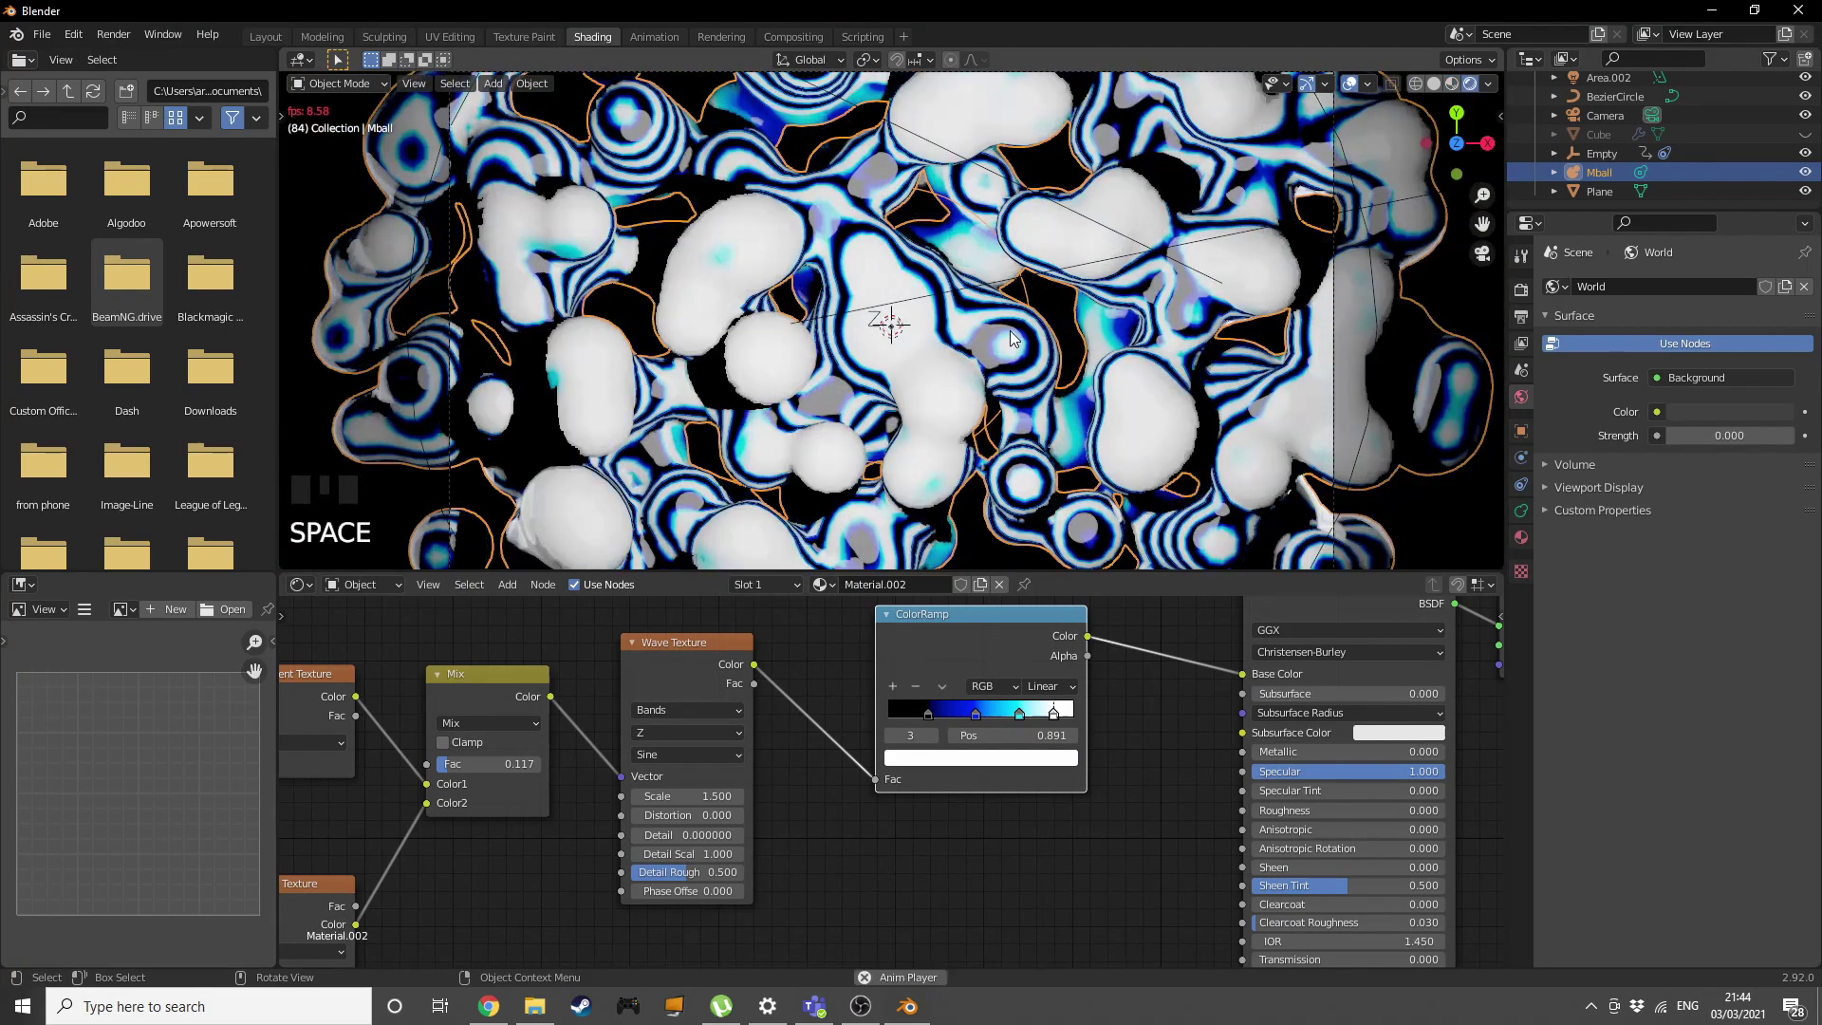
scroll(1139, 347, down, 2)
key(space)
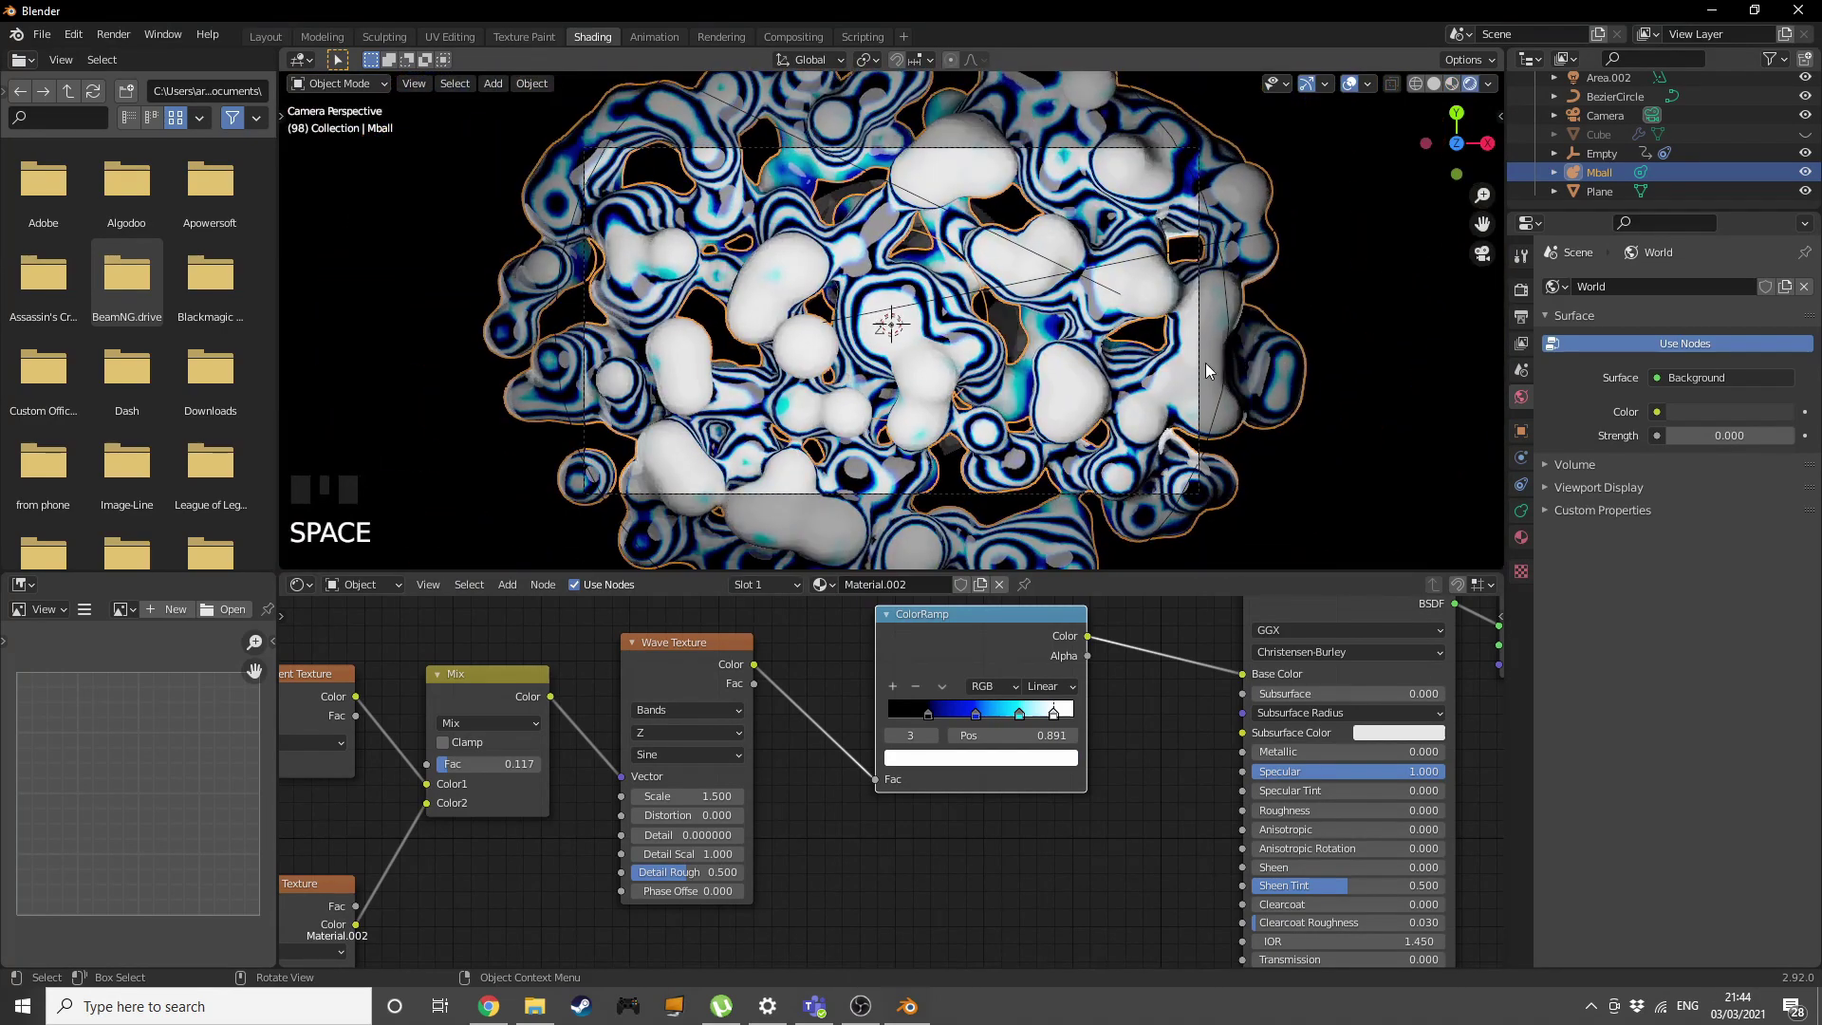
key(space)
key(space)
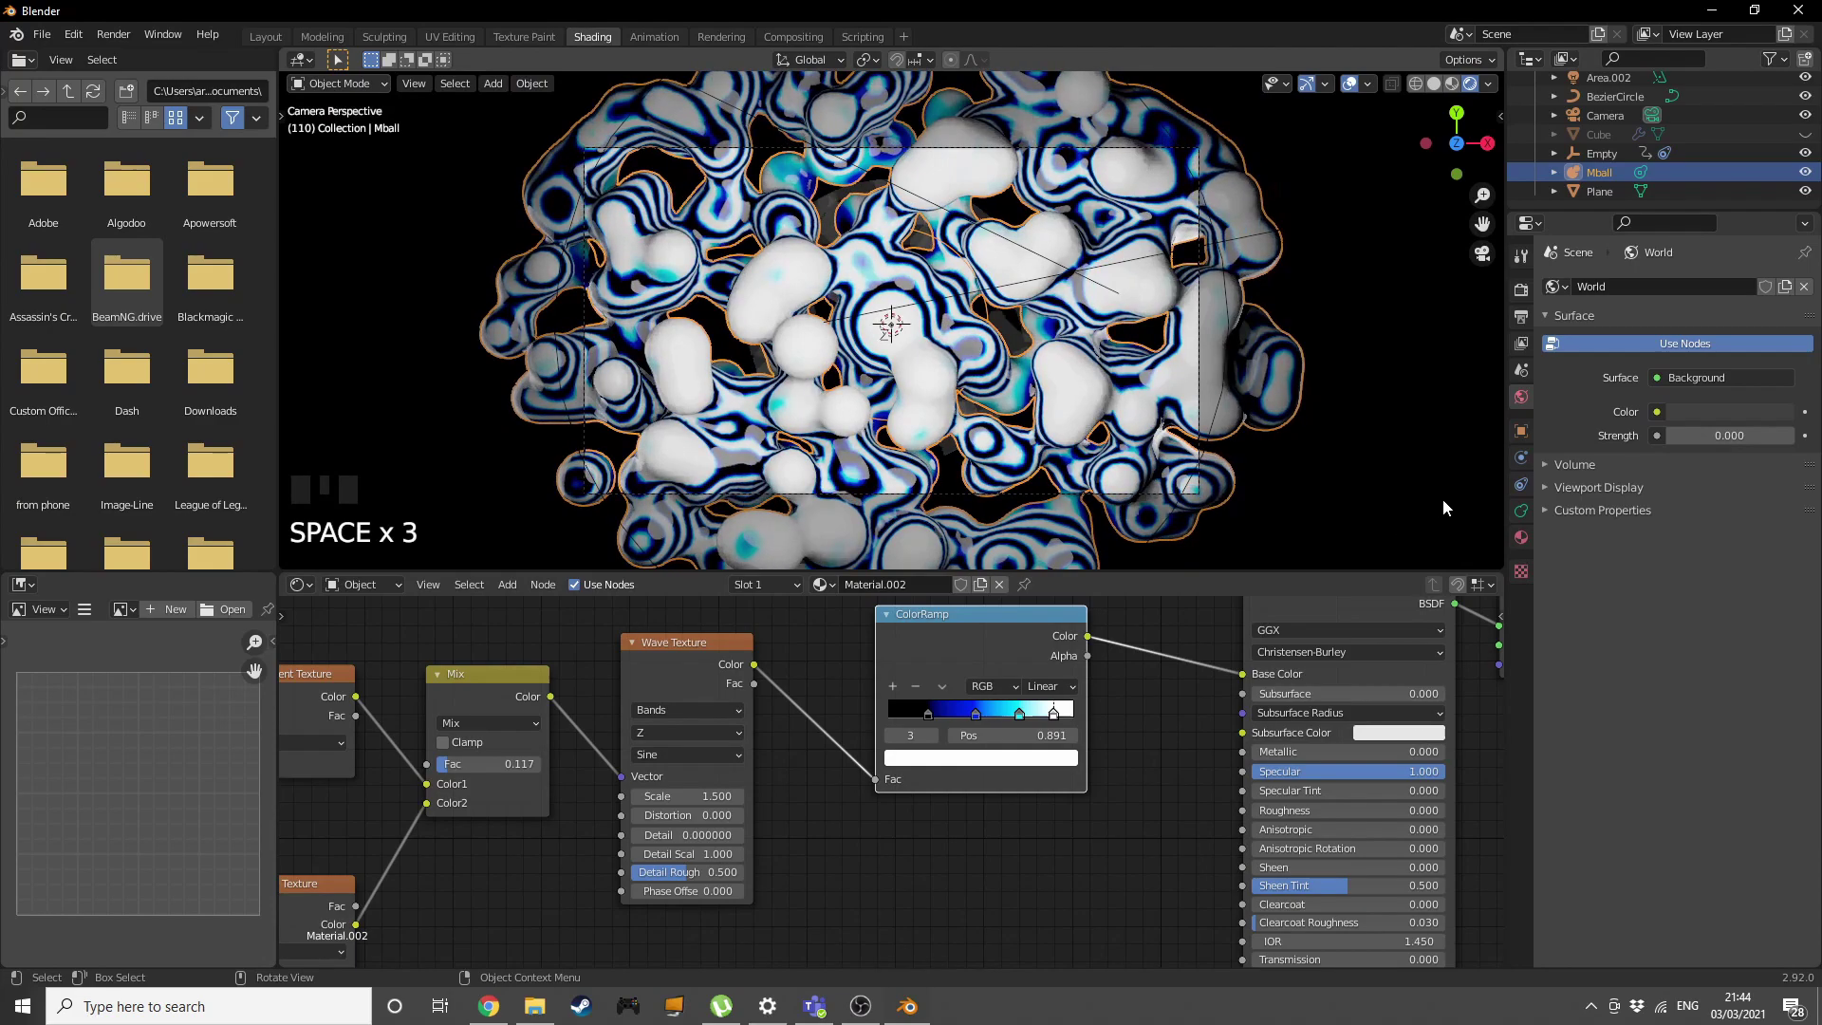
In Eevee render settings, tick Ambient Occlusion and Screen Space Reflections, and choose the Very High Contrast look.
click(1521, 317)
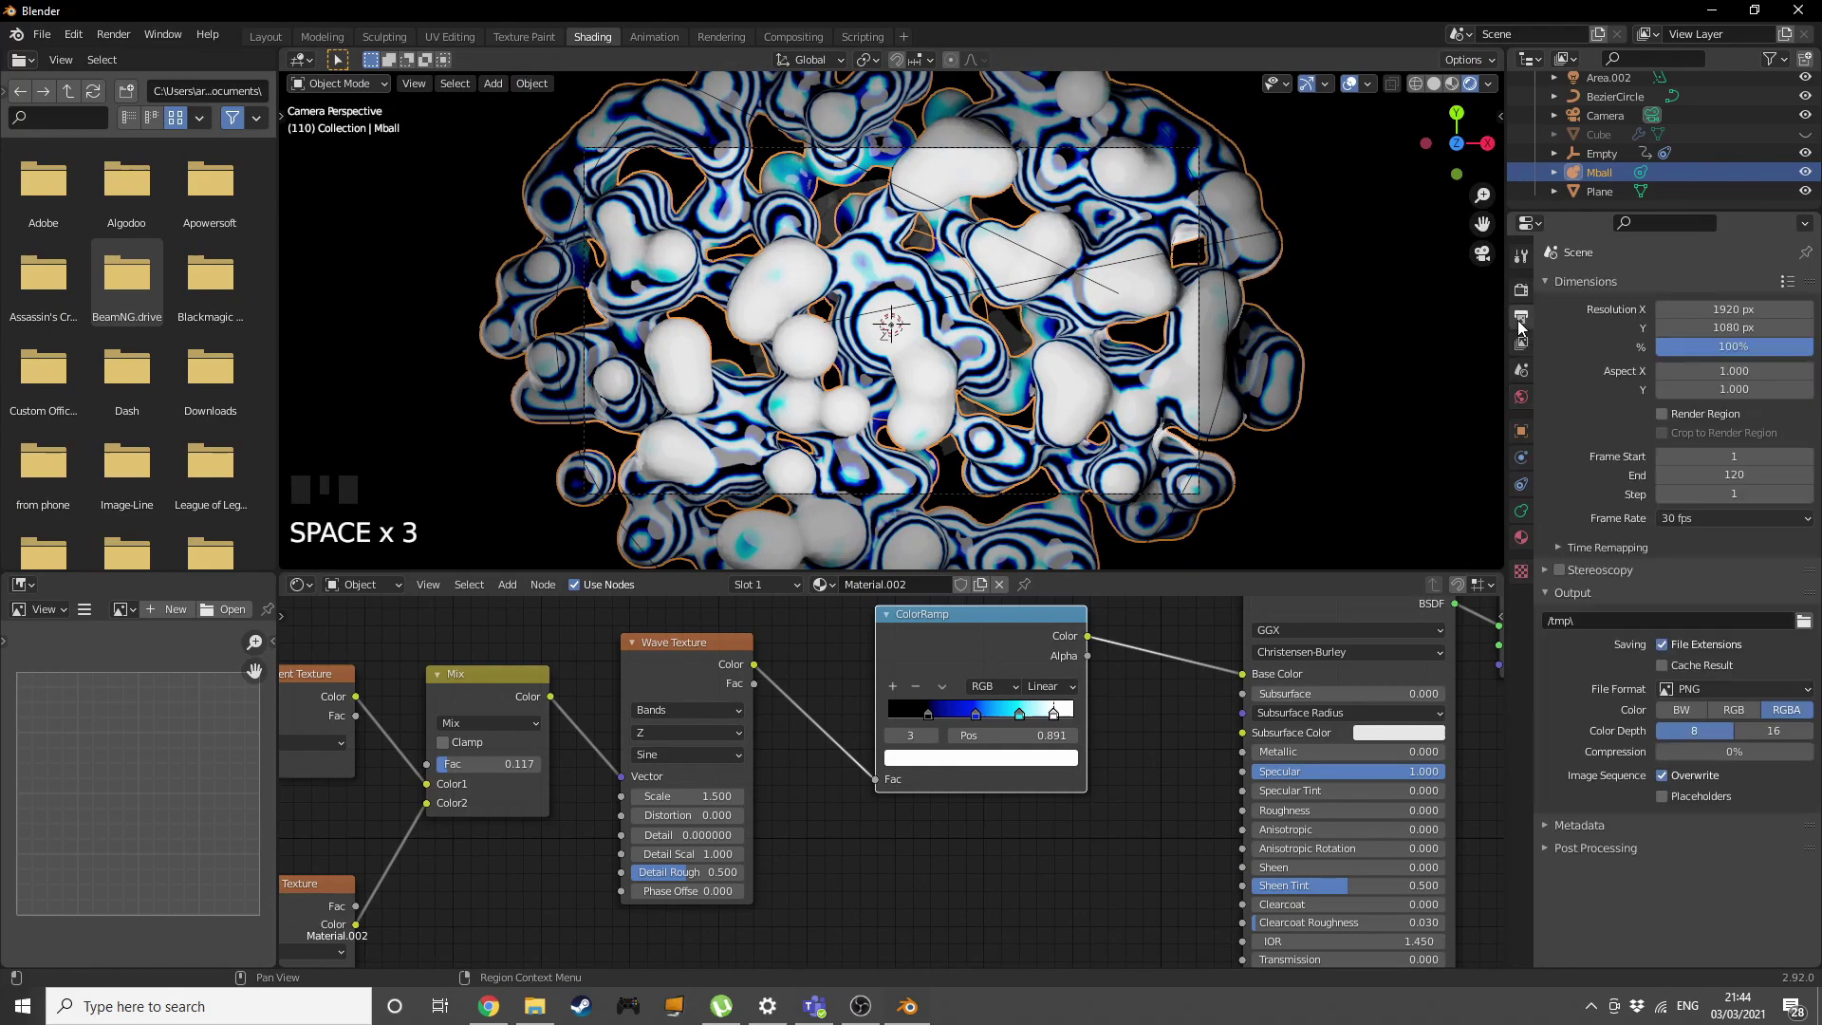
click(1521, 290)
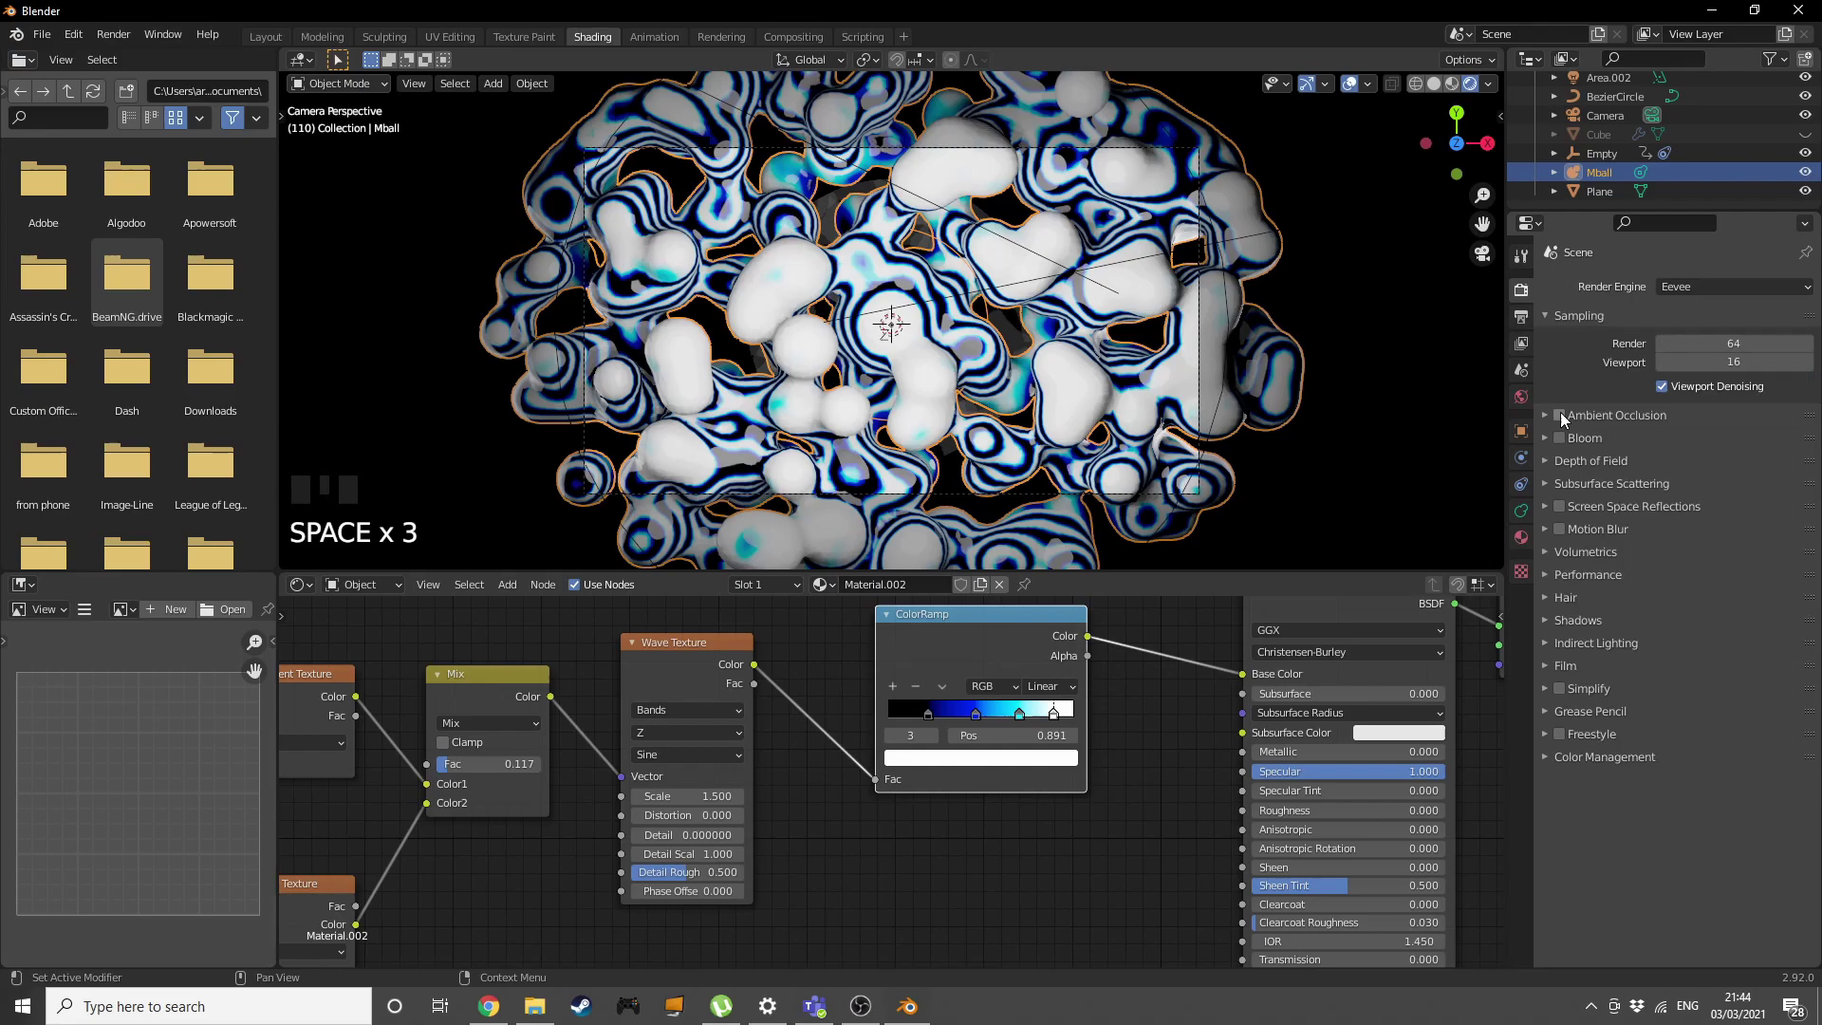
click(1559, 416)
click(1560, 505)
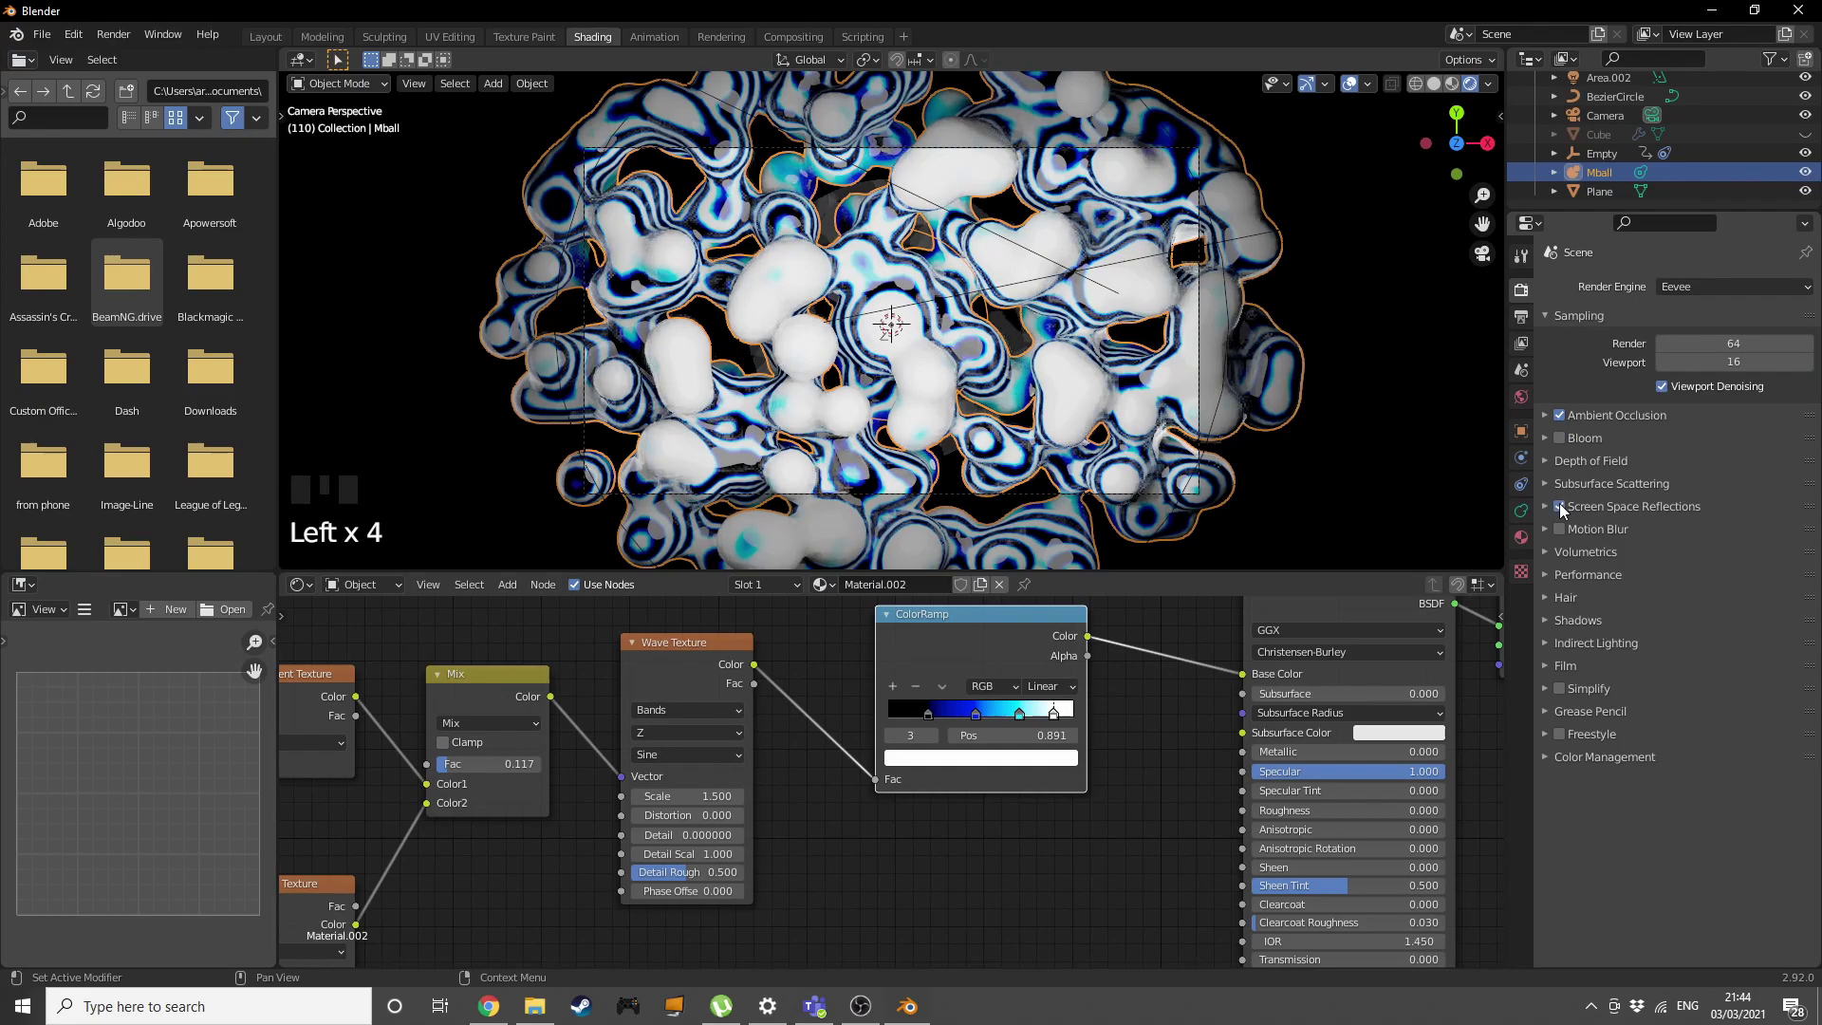
click(1559, 755)
click(1701, 832)
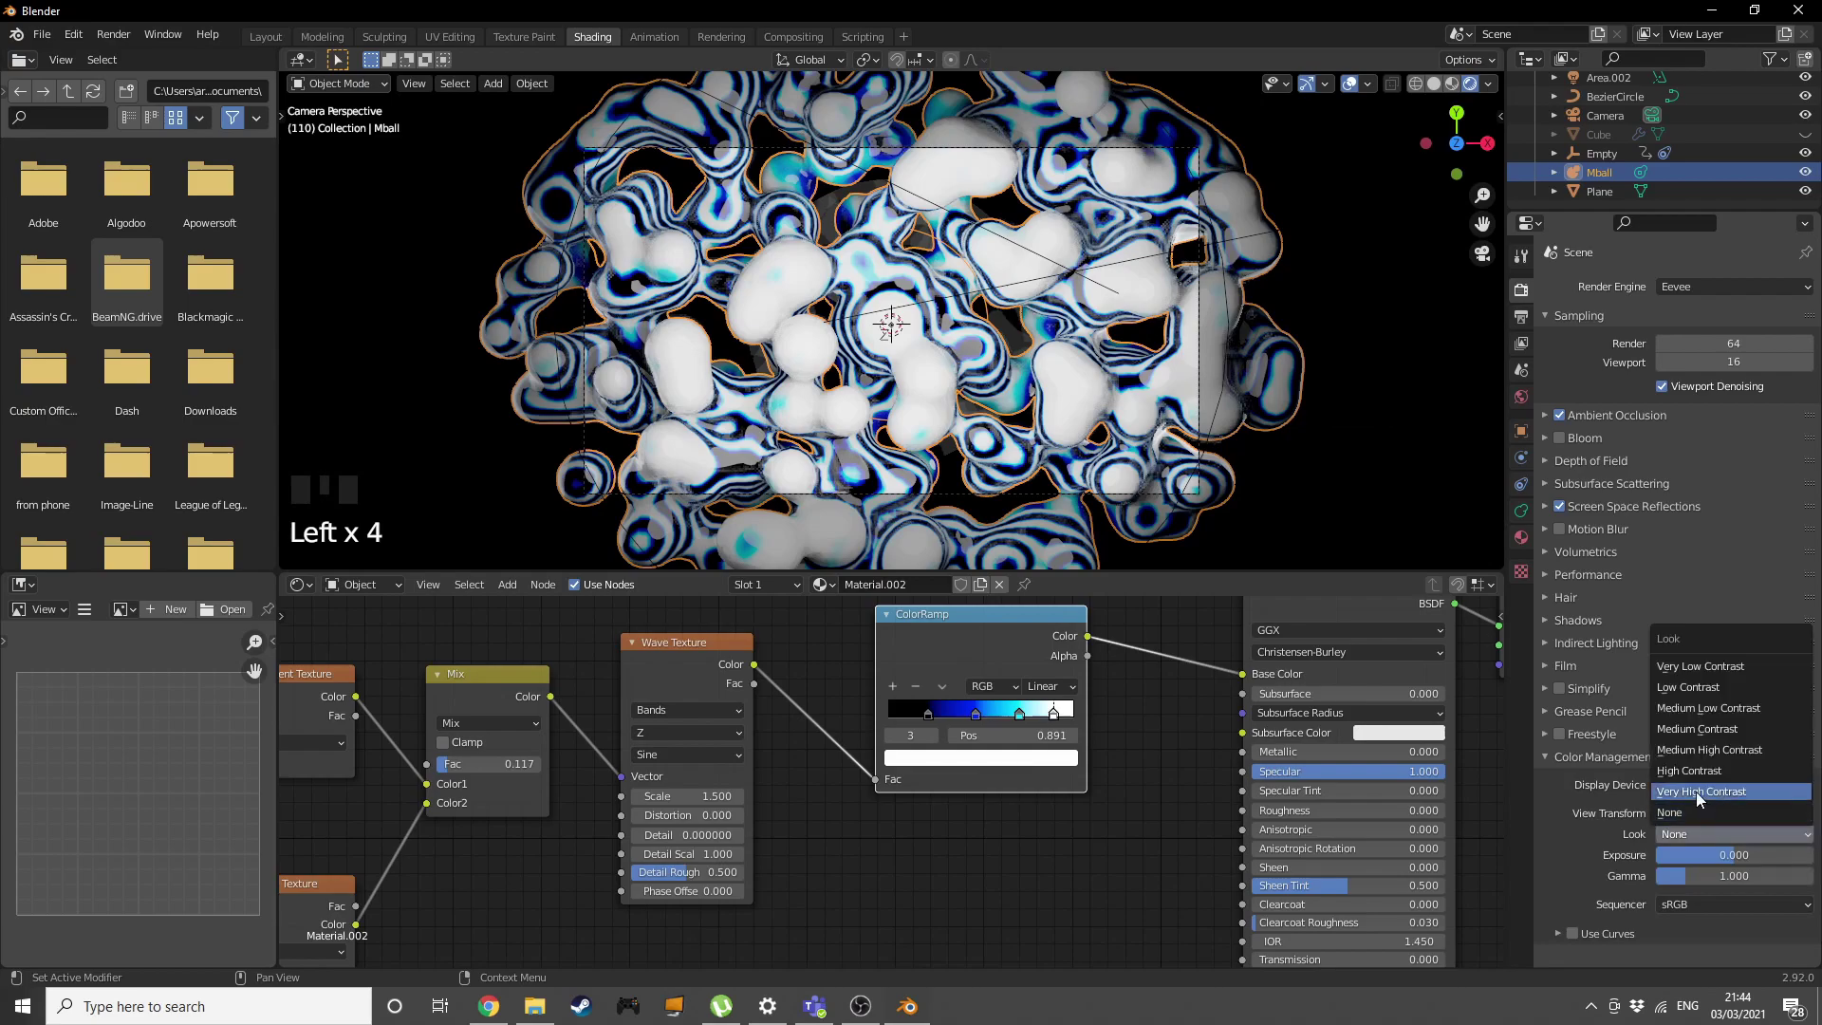
click(1701, 792)
click(1521, 317)
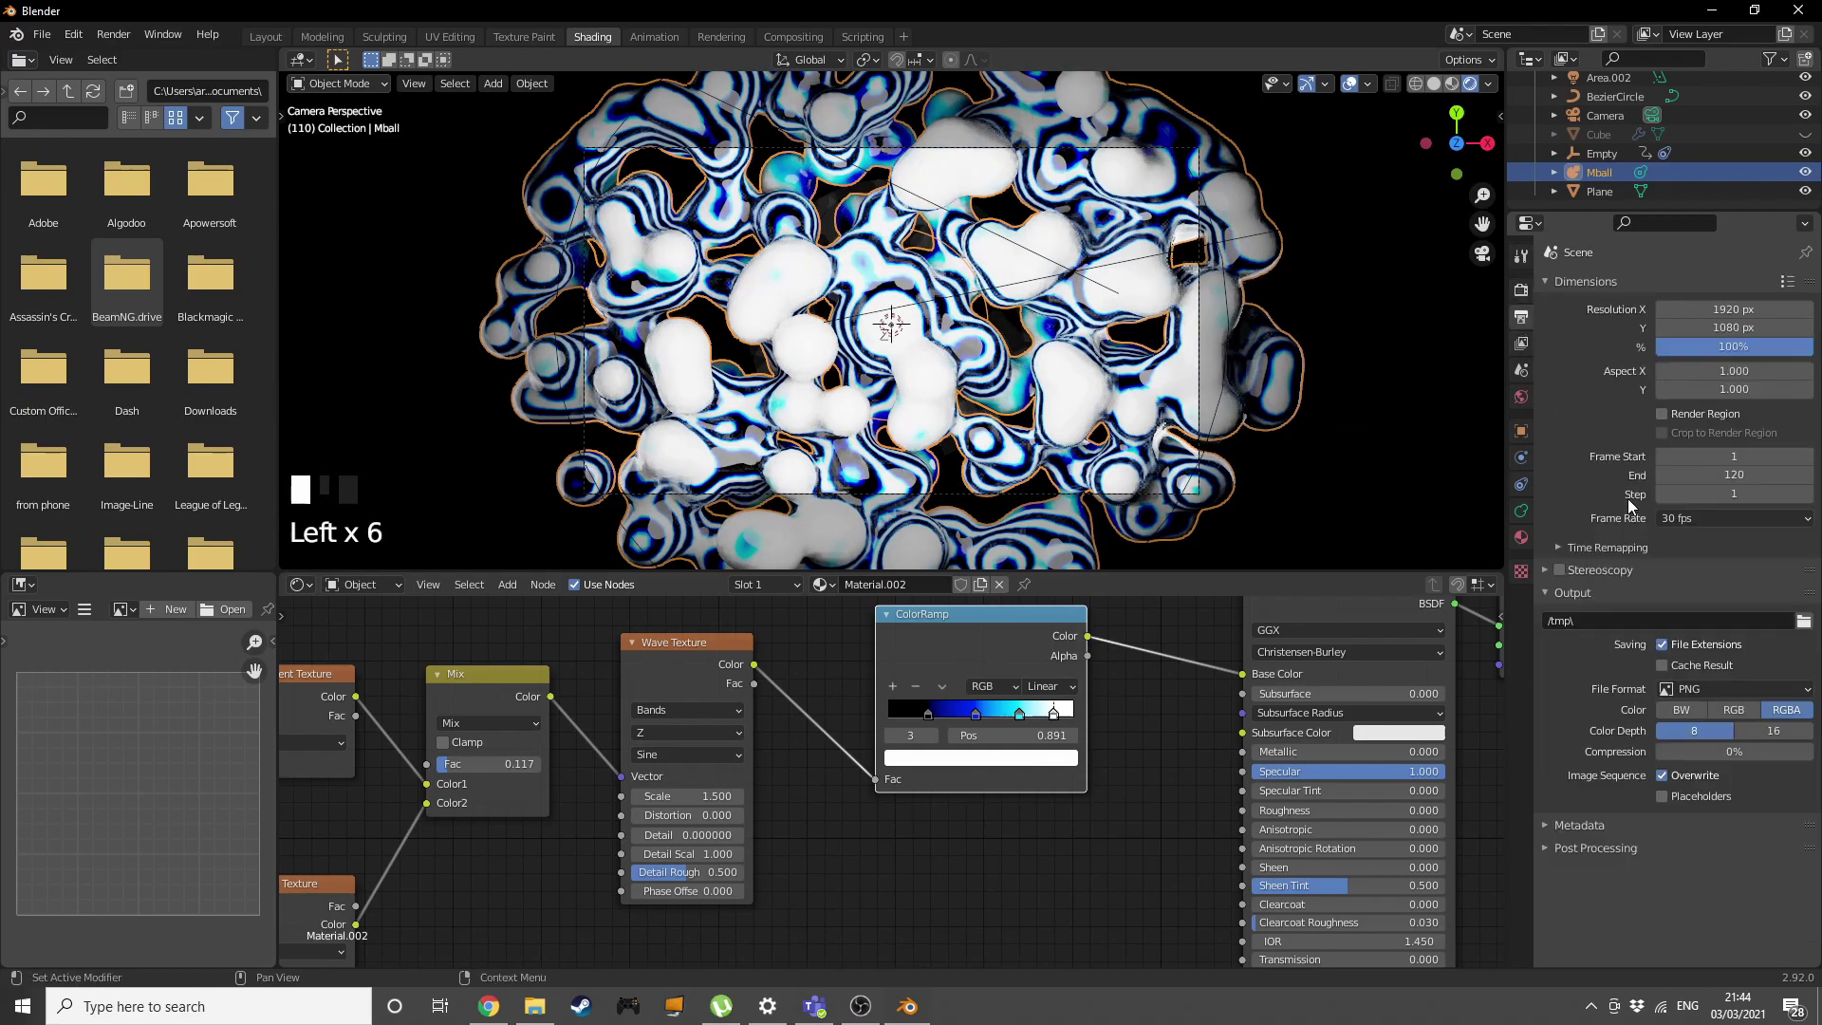
Output FFmpeg Video in an MPEG-4 container at Perceptually Lossless quality, with an edited output path.
click(1745, 684)
click(1704, 790)
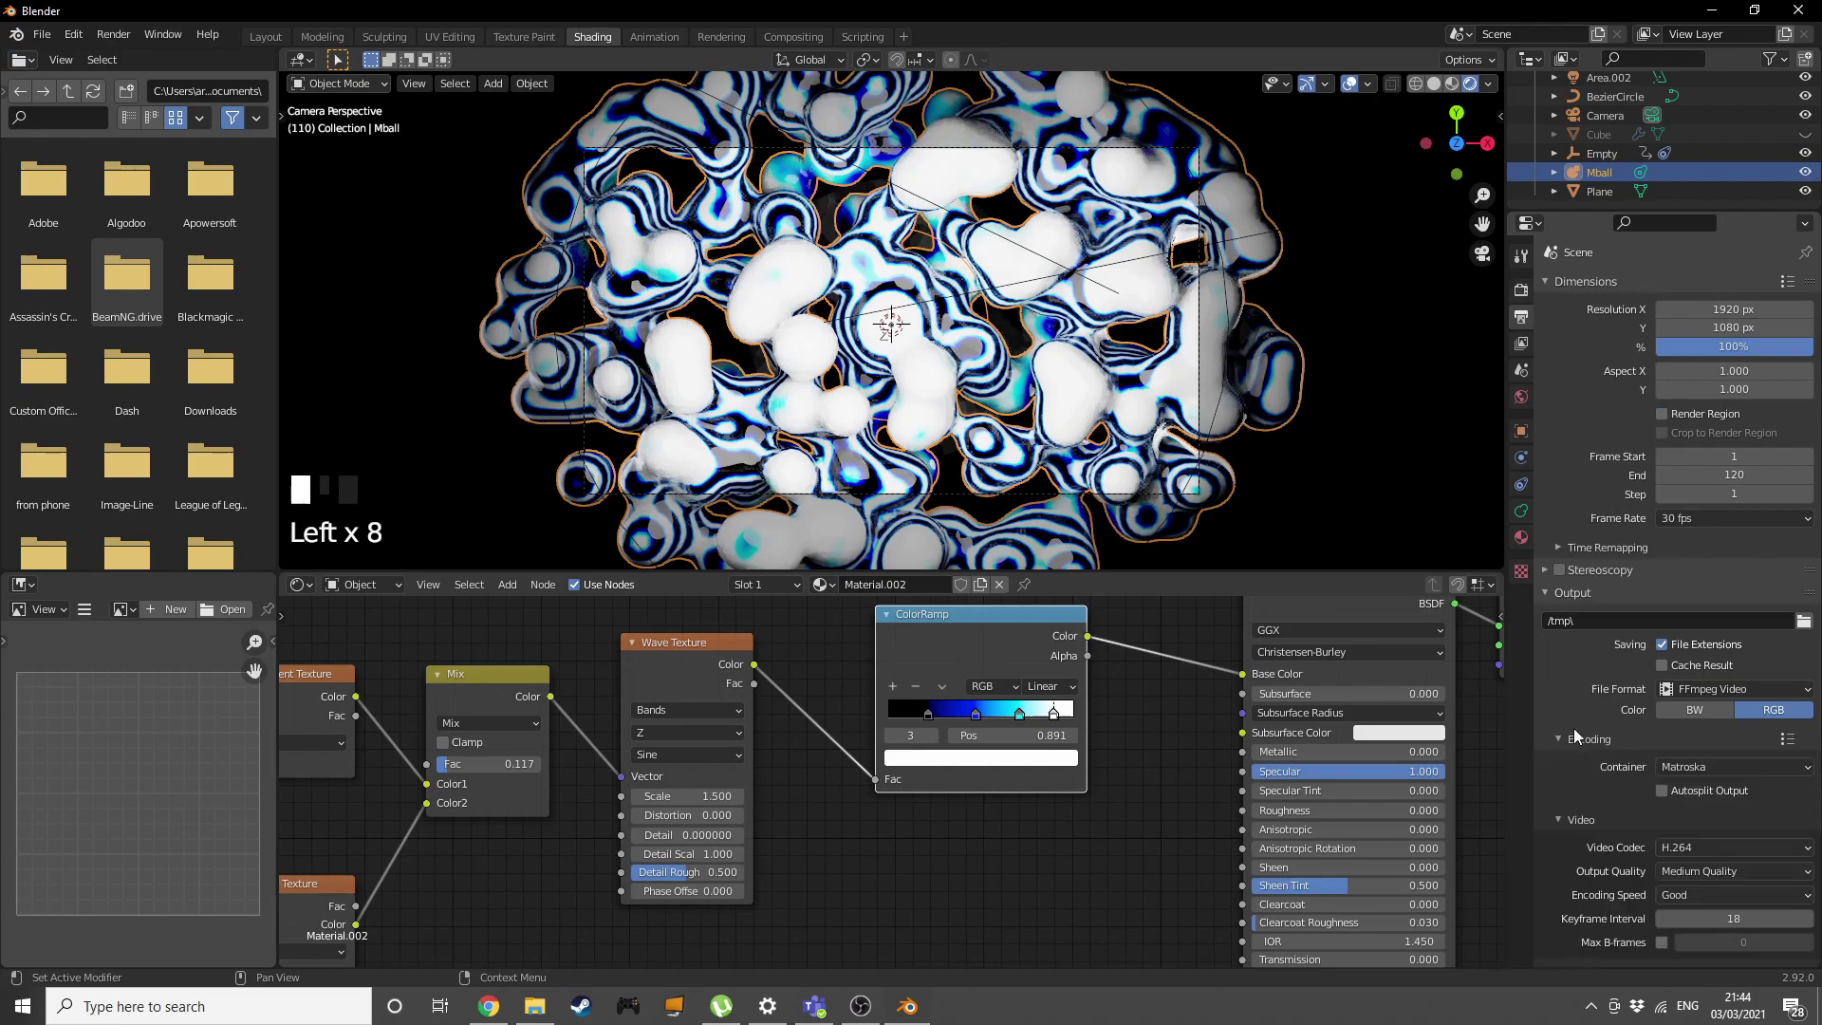
click(1694, 766)
click(1699, 704)
drag(1714, 856, 1720, 806)
click(1673, 620)
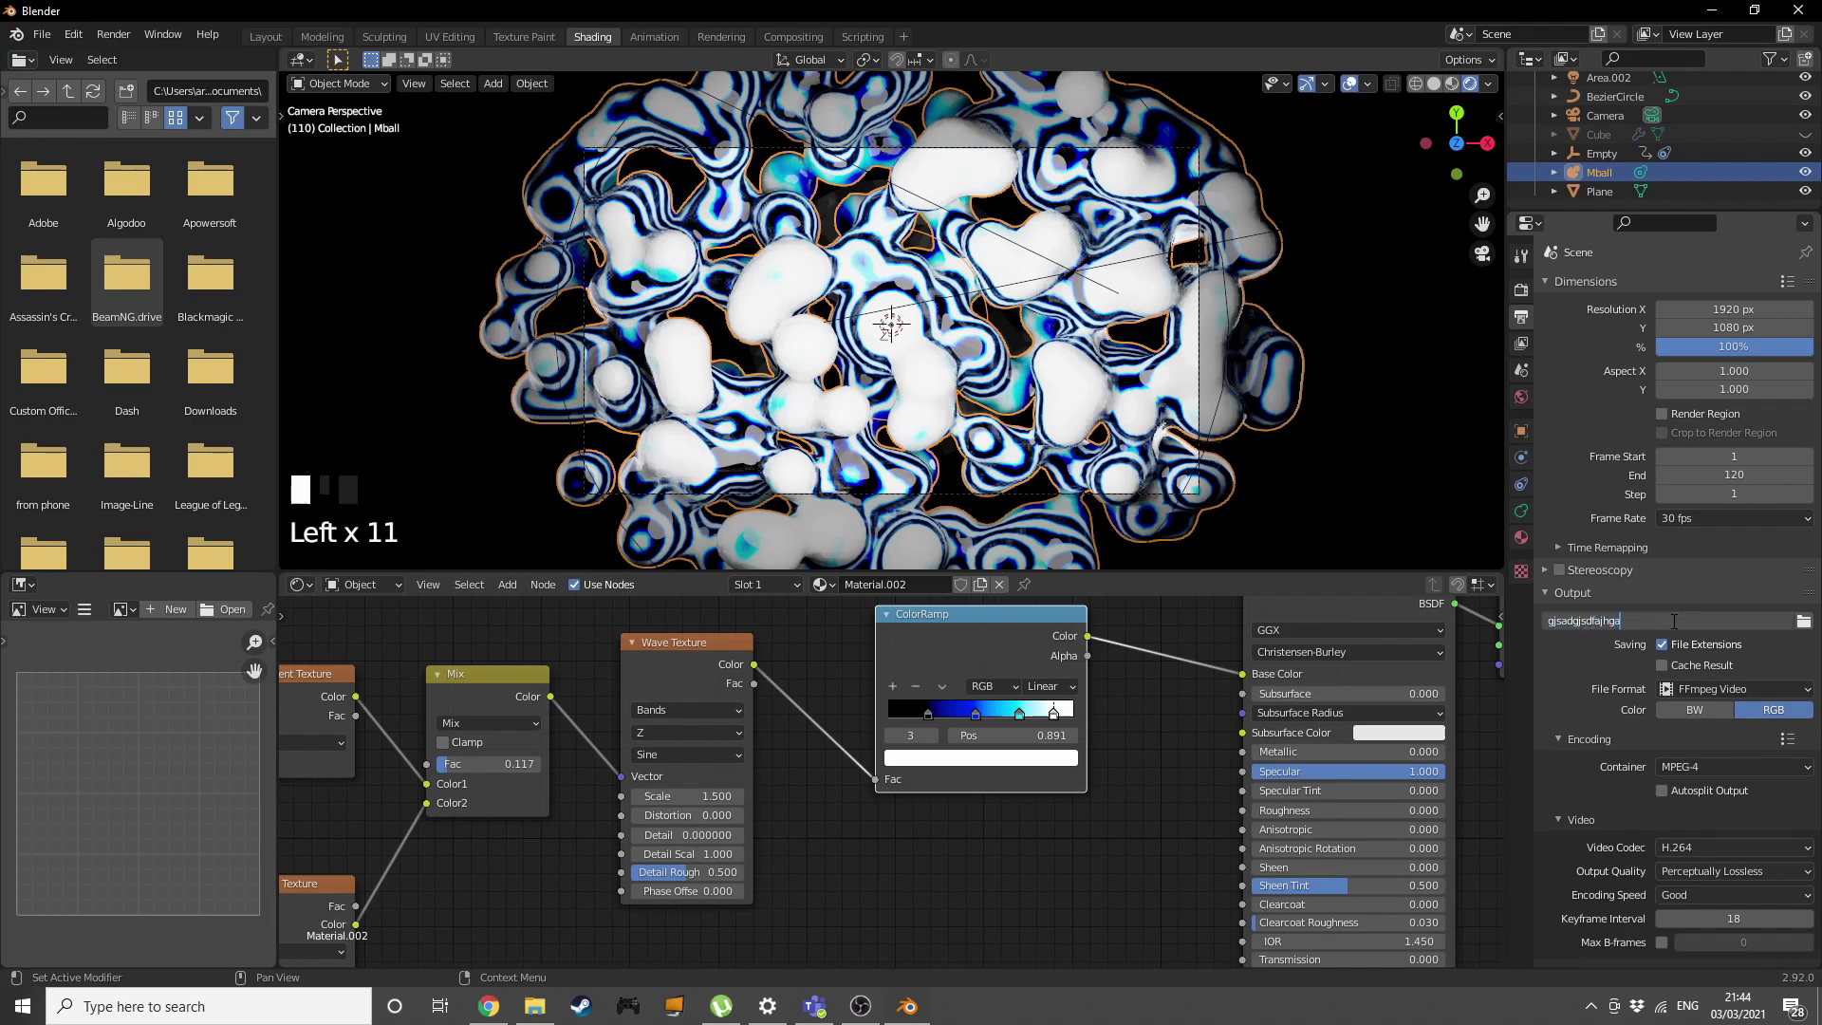
key(Return)
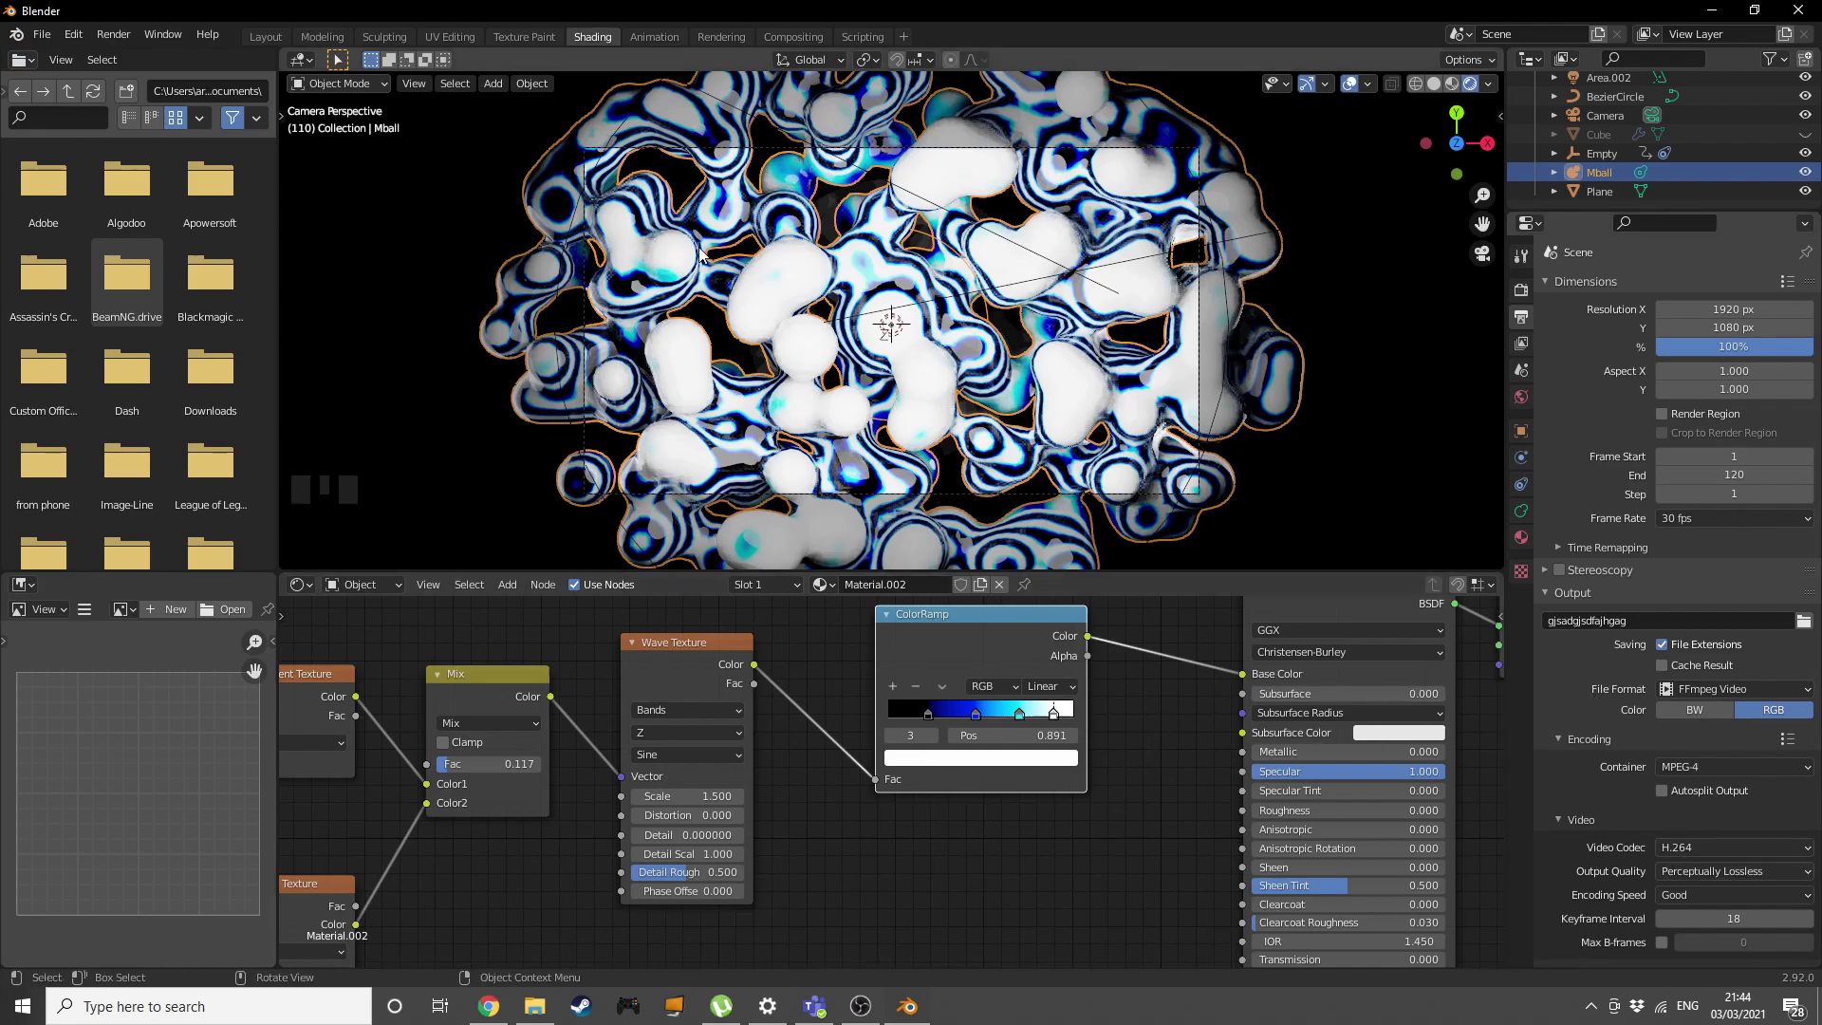
click(116, 37)
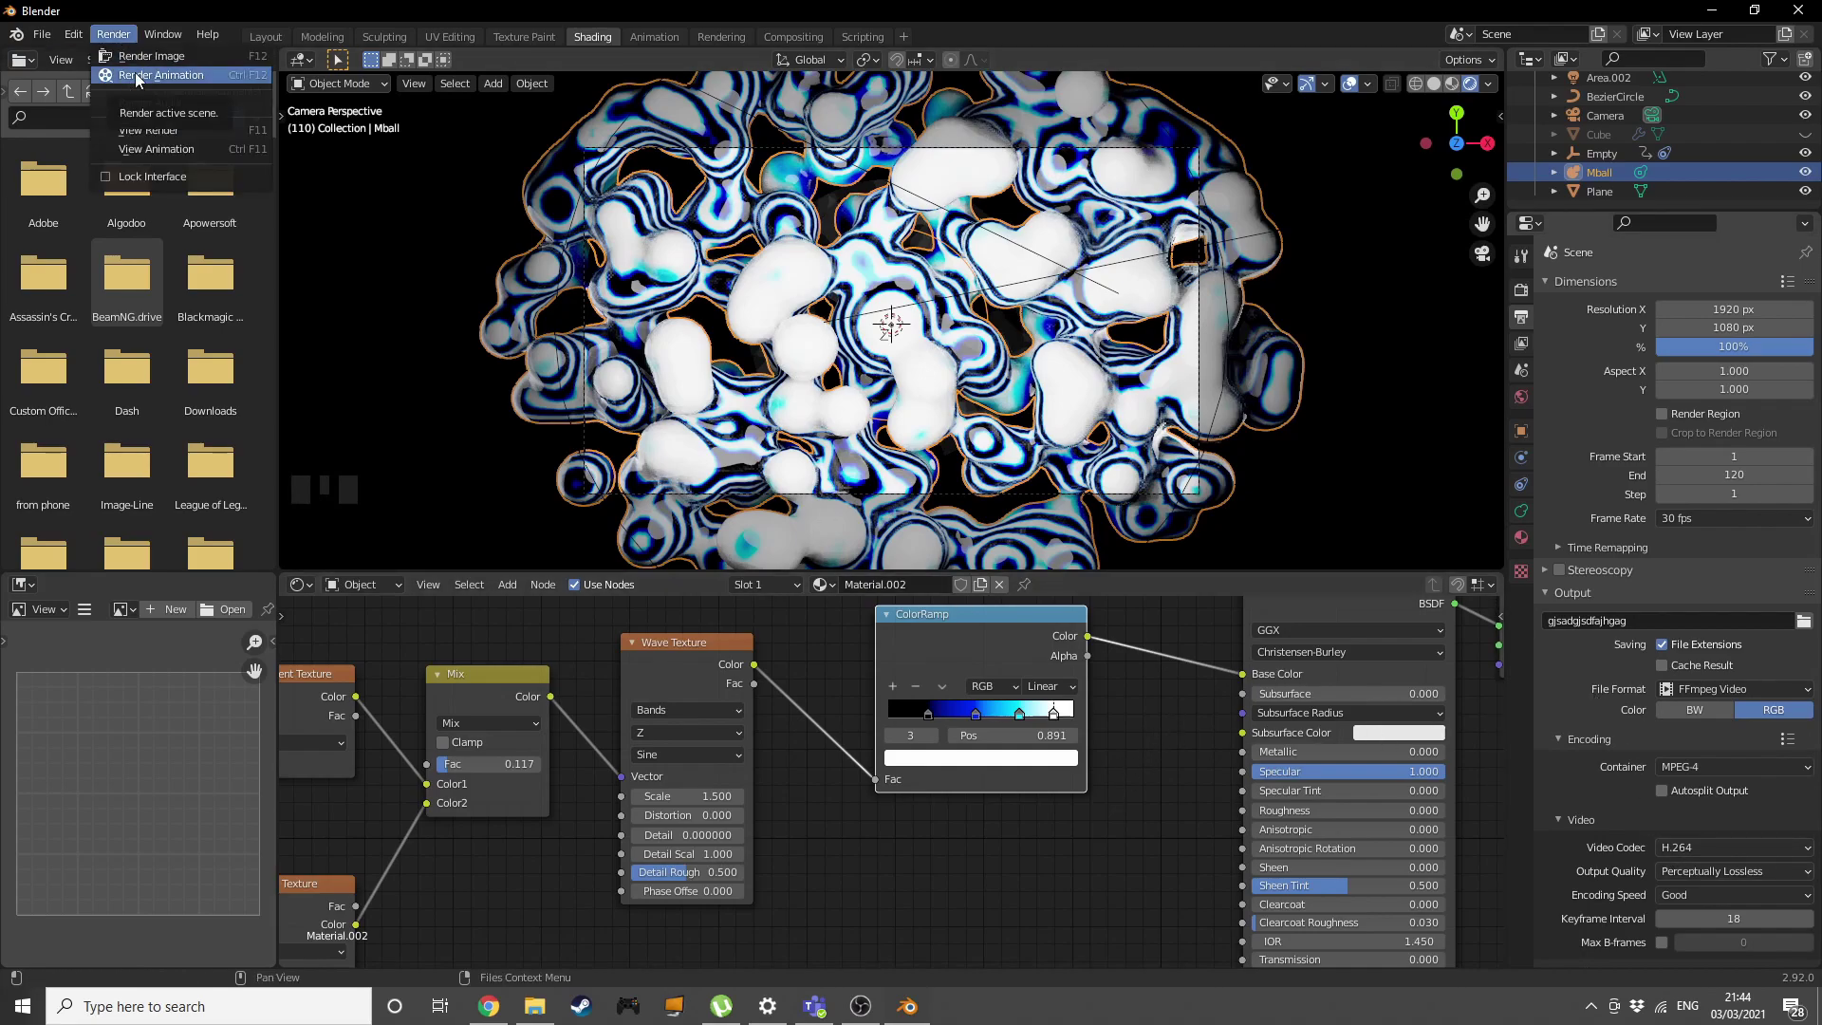